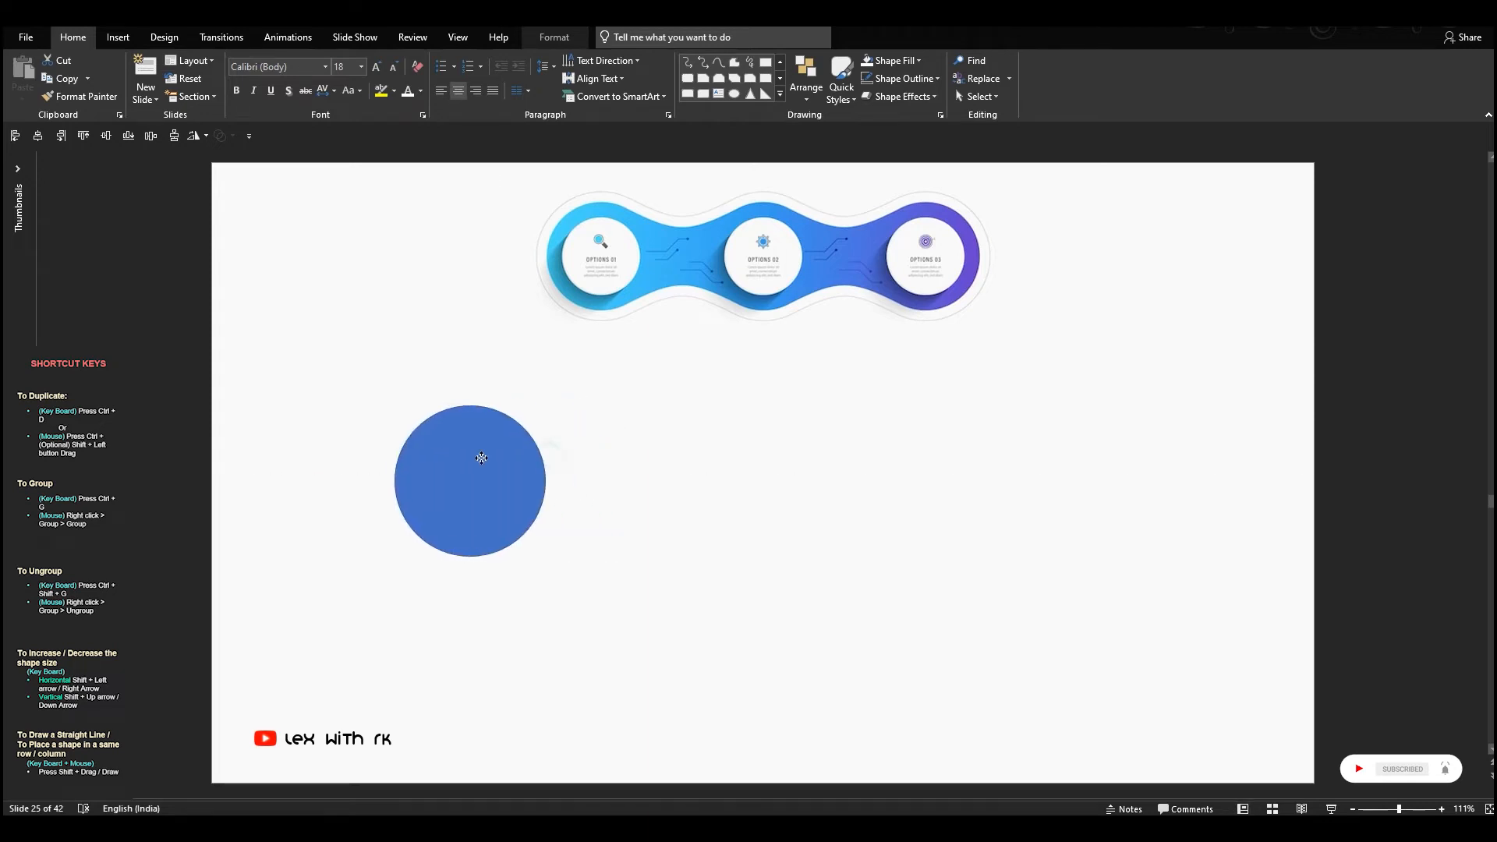
# Step: Place copies of the blue circle to form a row of three and distribute the circles horizontally
pyautogui.moveTo(743, 467); pyautogui.dragTo(1017, 490)
pyautogui.keyDown('shift'); pyautogui.click(742, 481); pyautogui.keyUp('shift')
pyautogui.keyDown('shift'); pyautogui.click(442, 478); pyautogui.keyUp('shift')
pyautogui.click(555, 37)
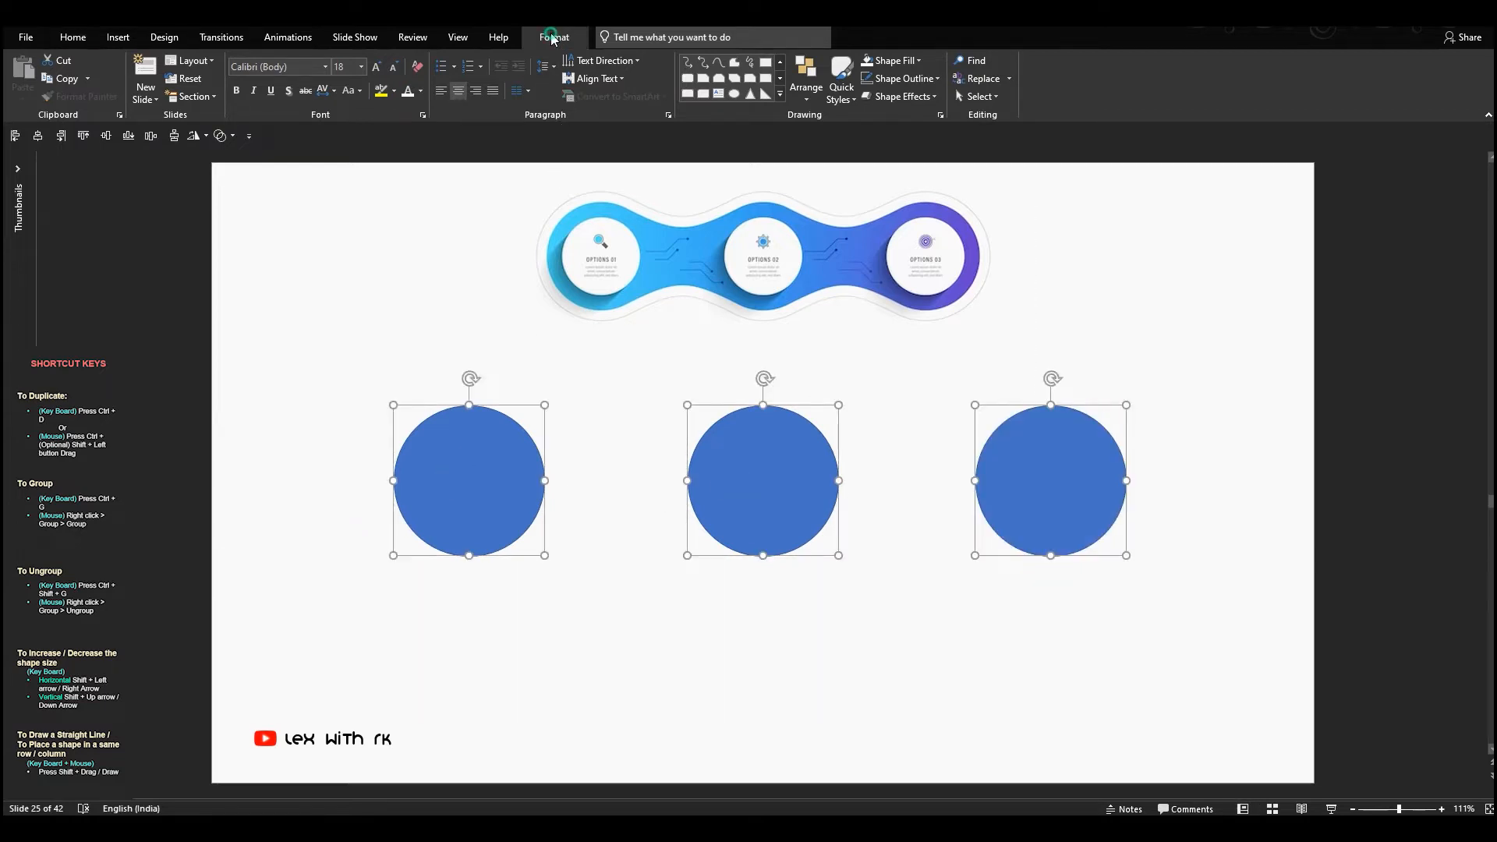
pyautogui.click(1069, 61)
pyautogui.click(1087, 196)
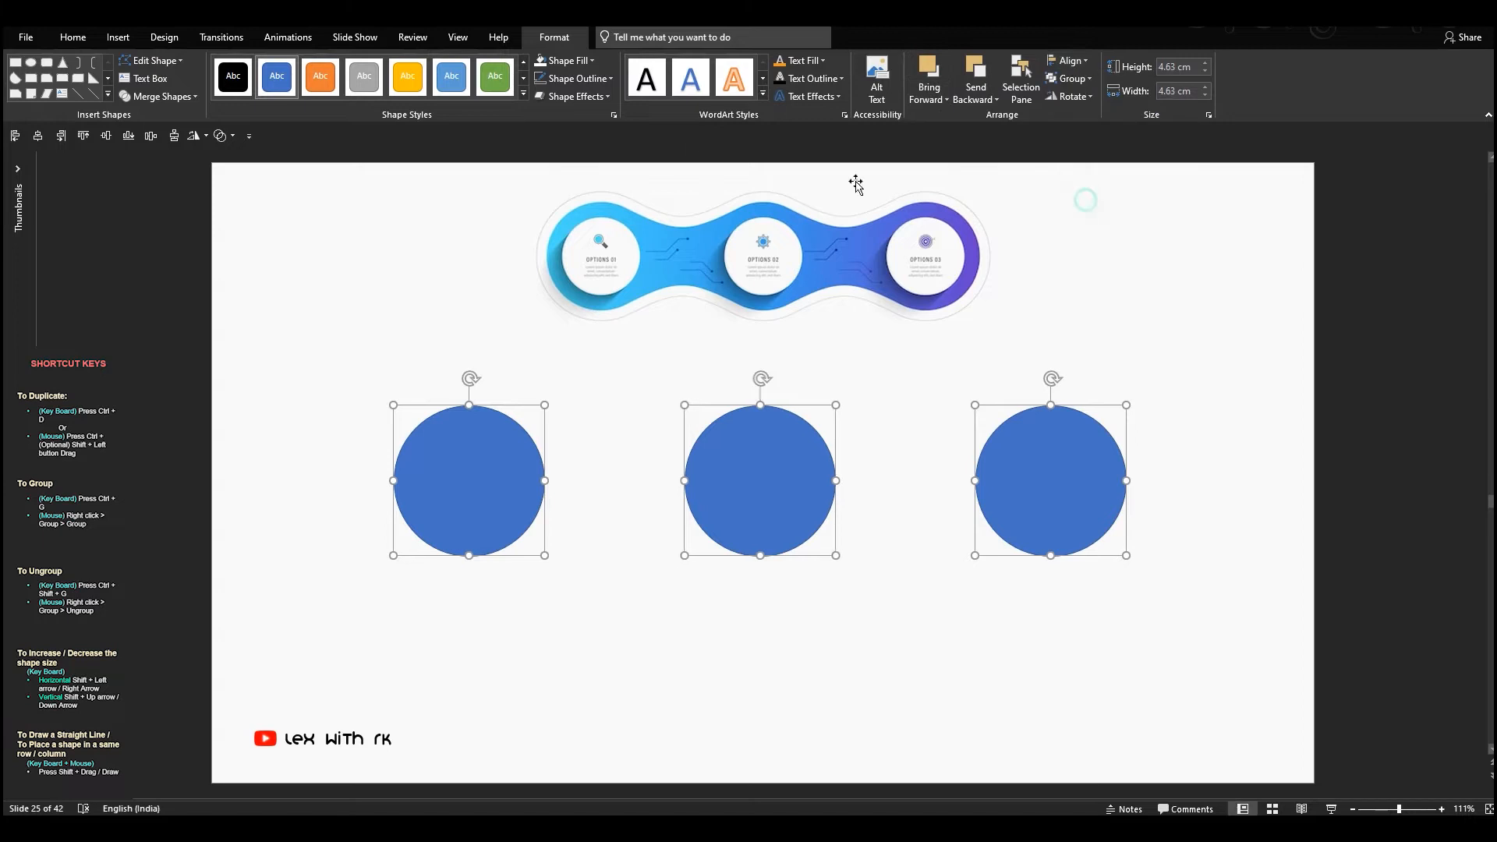
# Step: Fill the three circles with white and remove their outlines
pyautogui.click(572, 61)
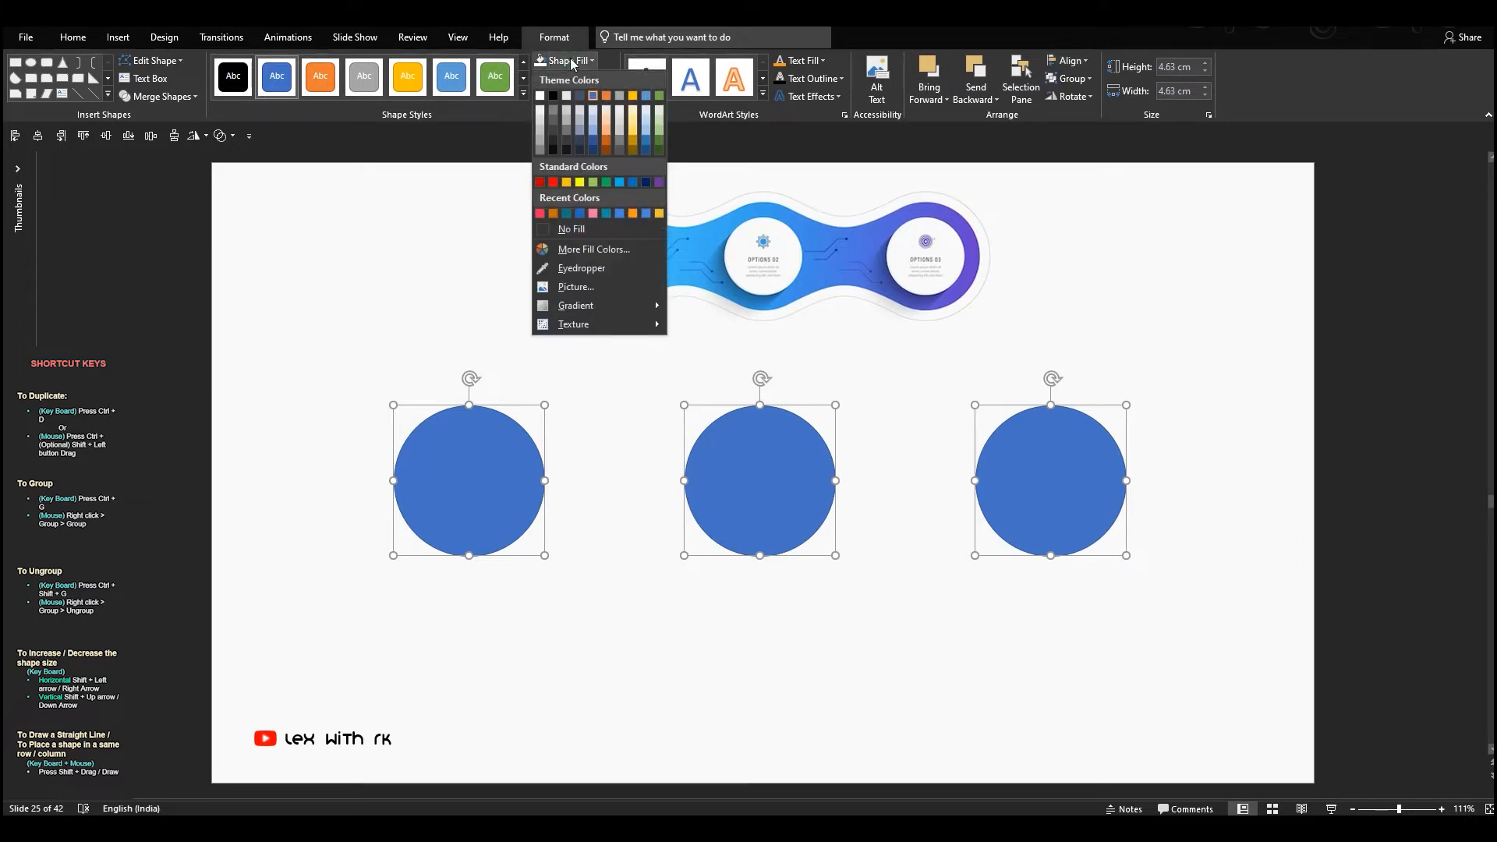
pyautogui.click(541, 95)
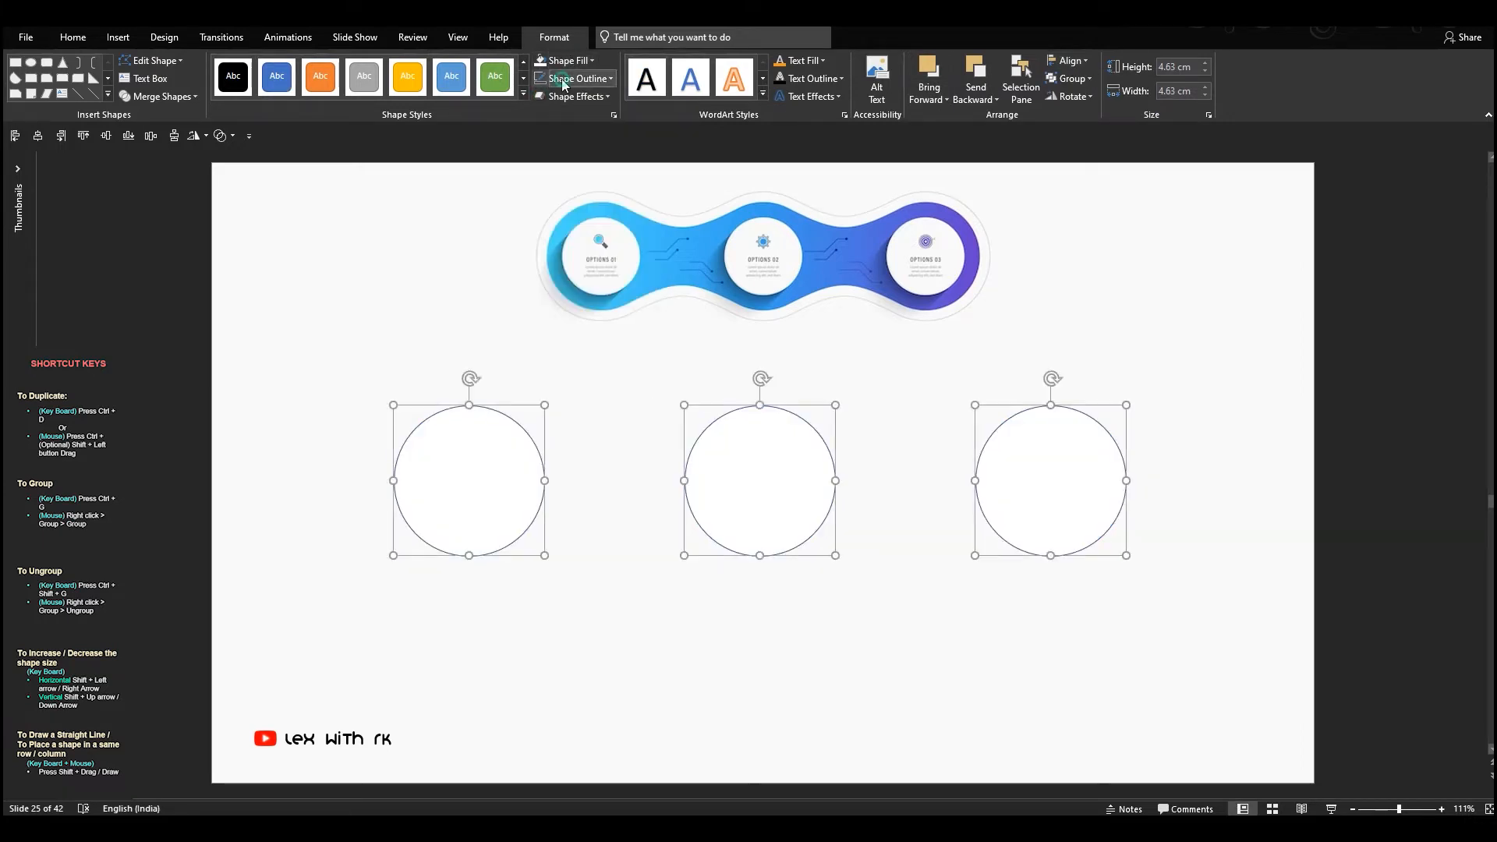
pyautogui.click(563, 79)
pyautogui.click(560, 247)
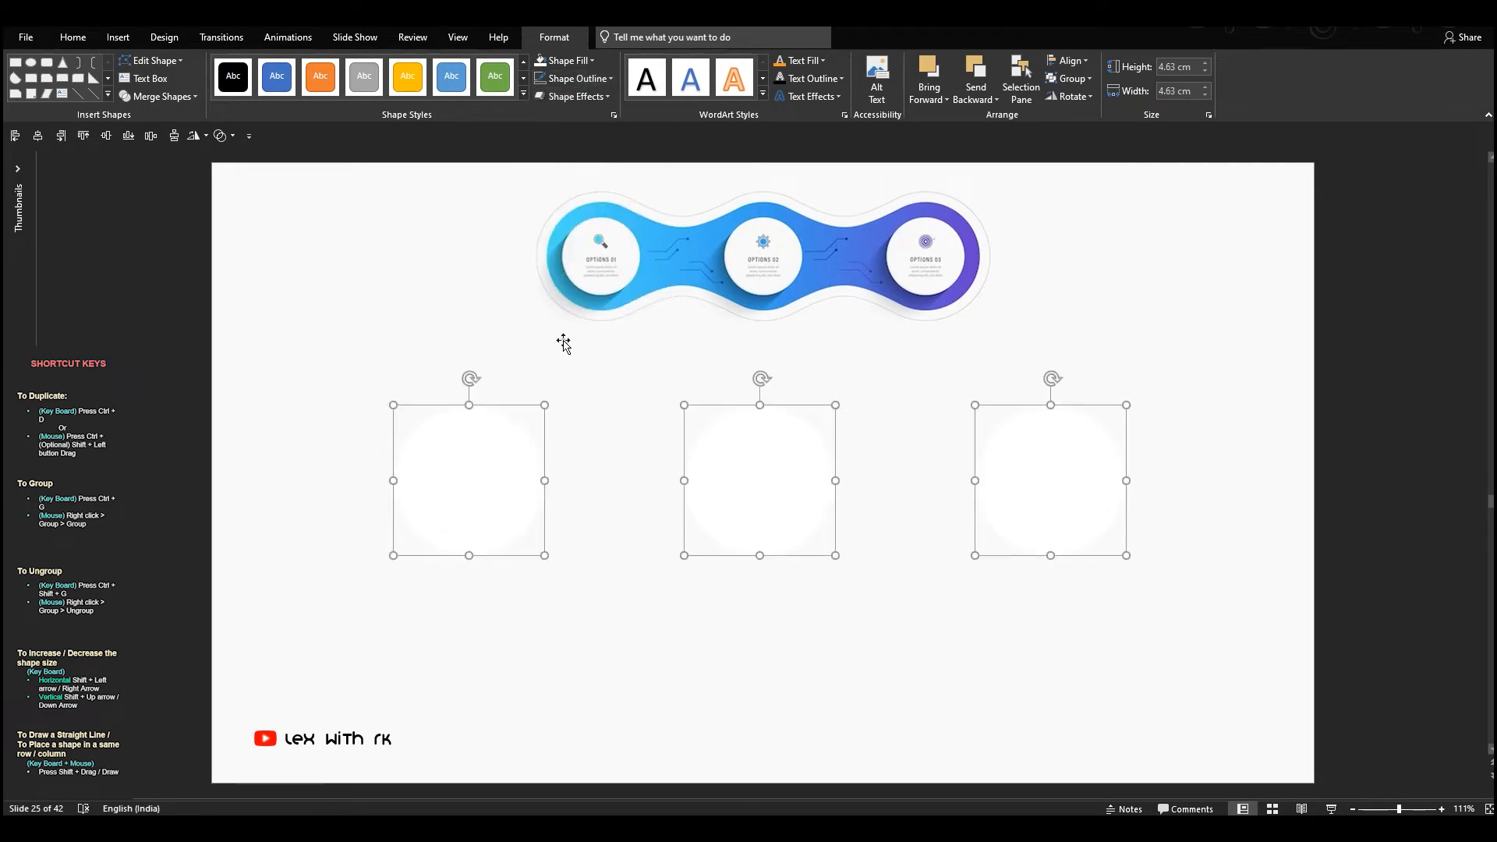
# Step: Apply an outer shadow offset to the bottom left to the three white circles
pyautogui.click(594, 96)
pyautogui.moveTo(612, 170)
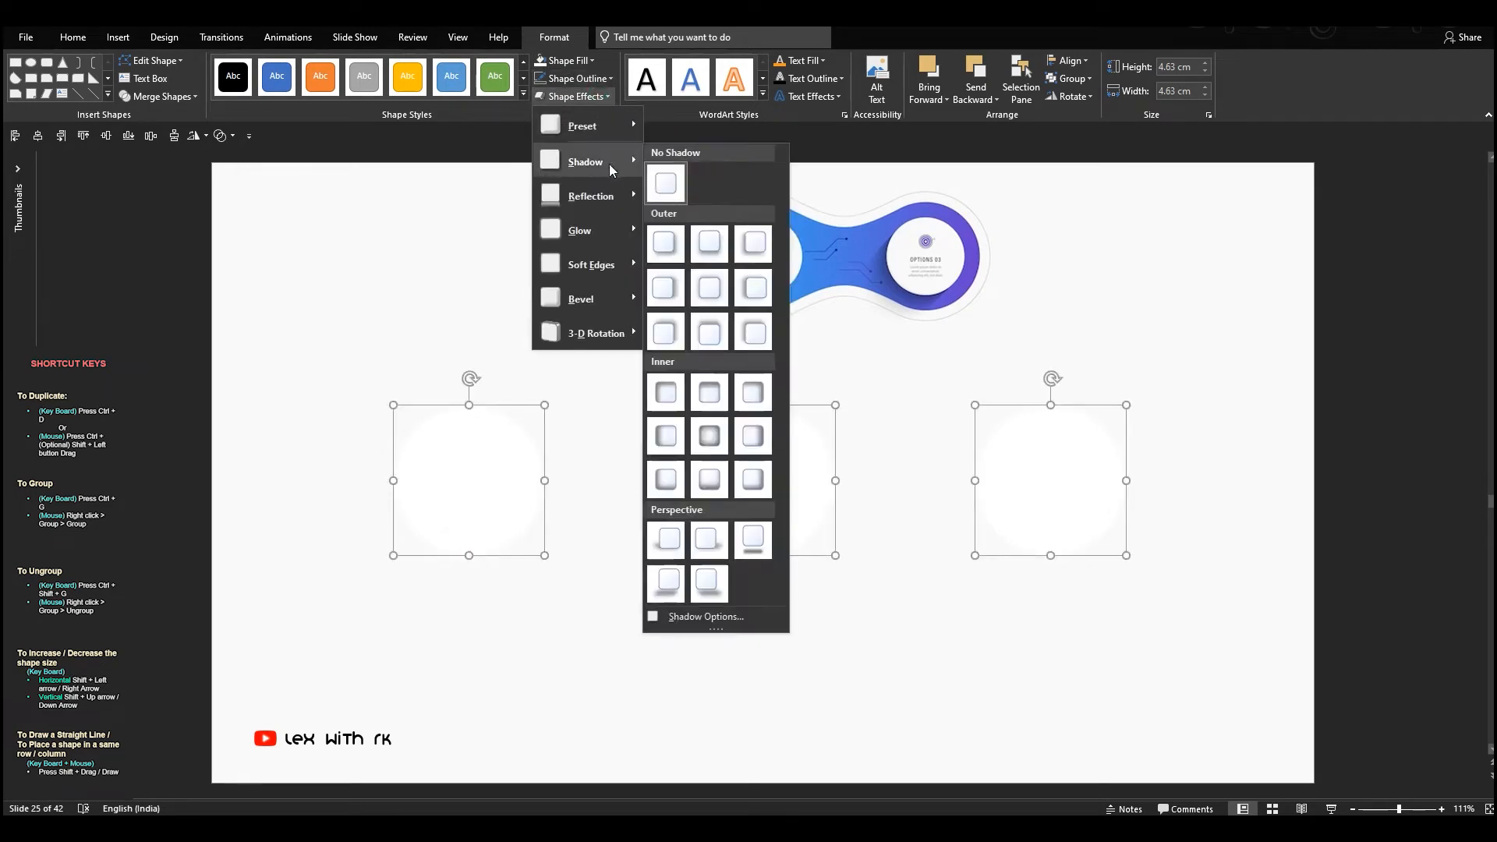
pyautogui.click(752, 243)
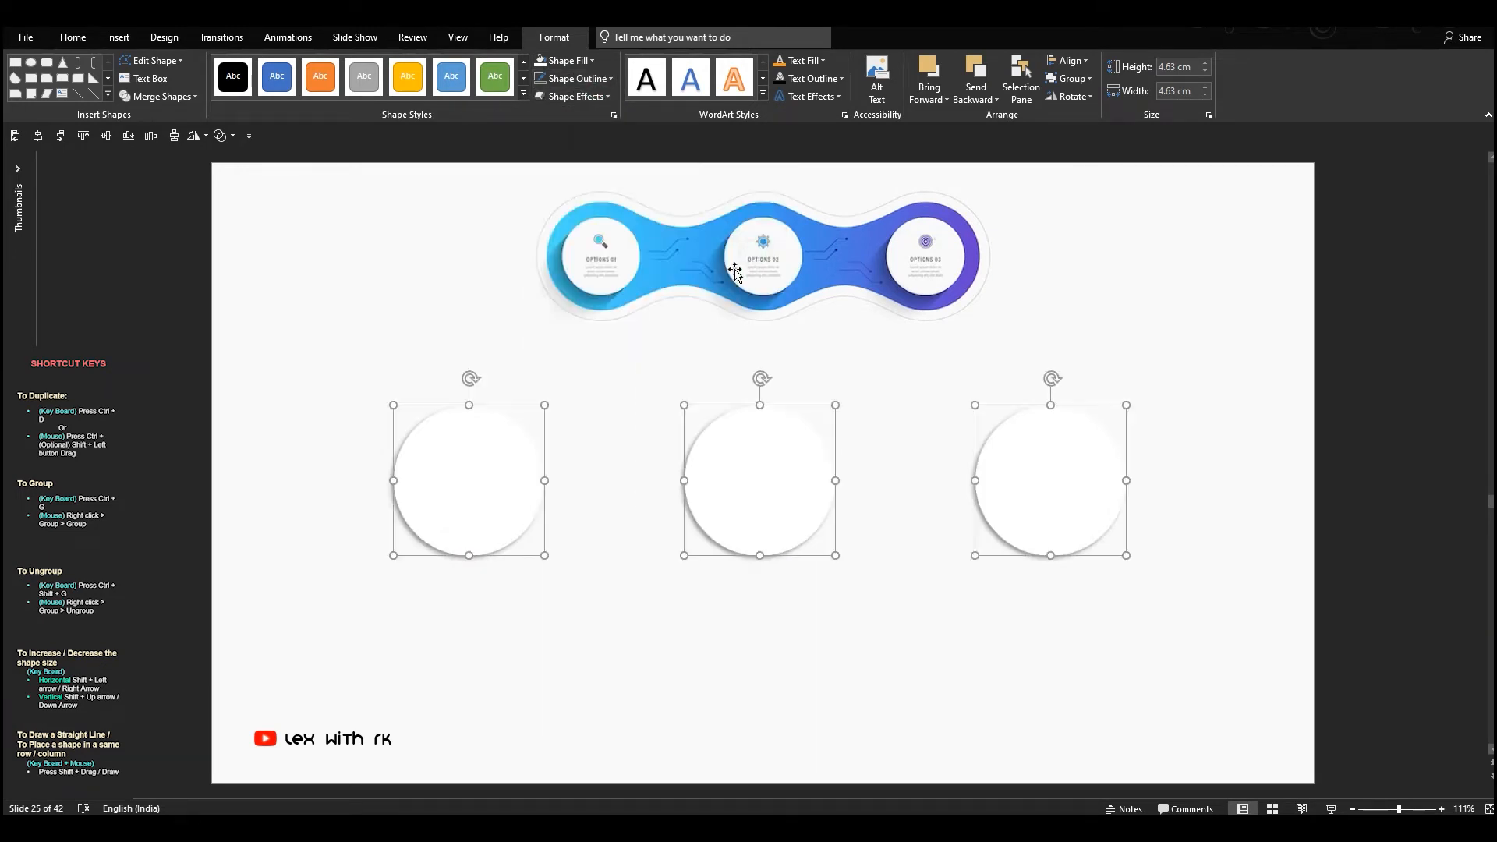
pyautogui.click(654, 353)
# Step: Draw a rounded rectangle spanning the first two circles at their full height and round its corners fully into semicircular ends
pyautogui.click(782, 97)
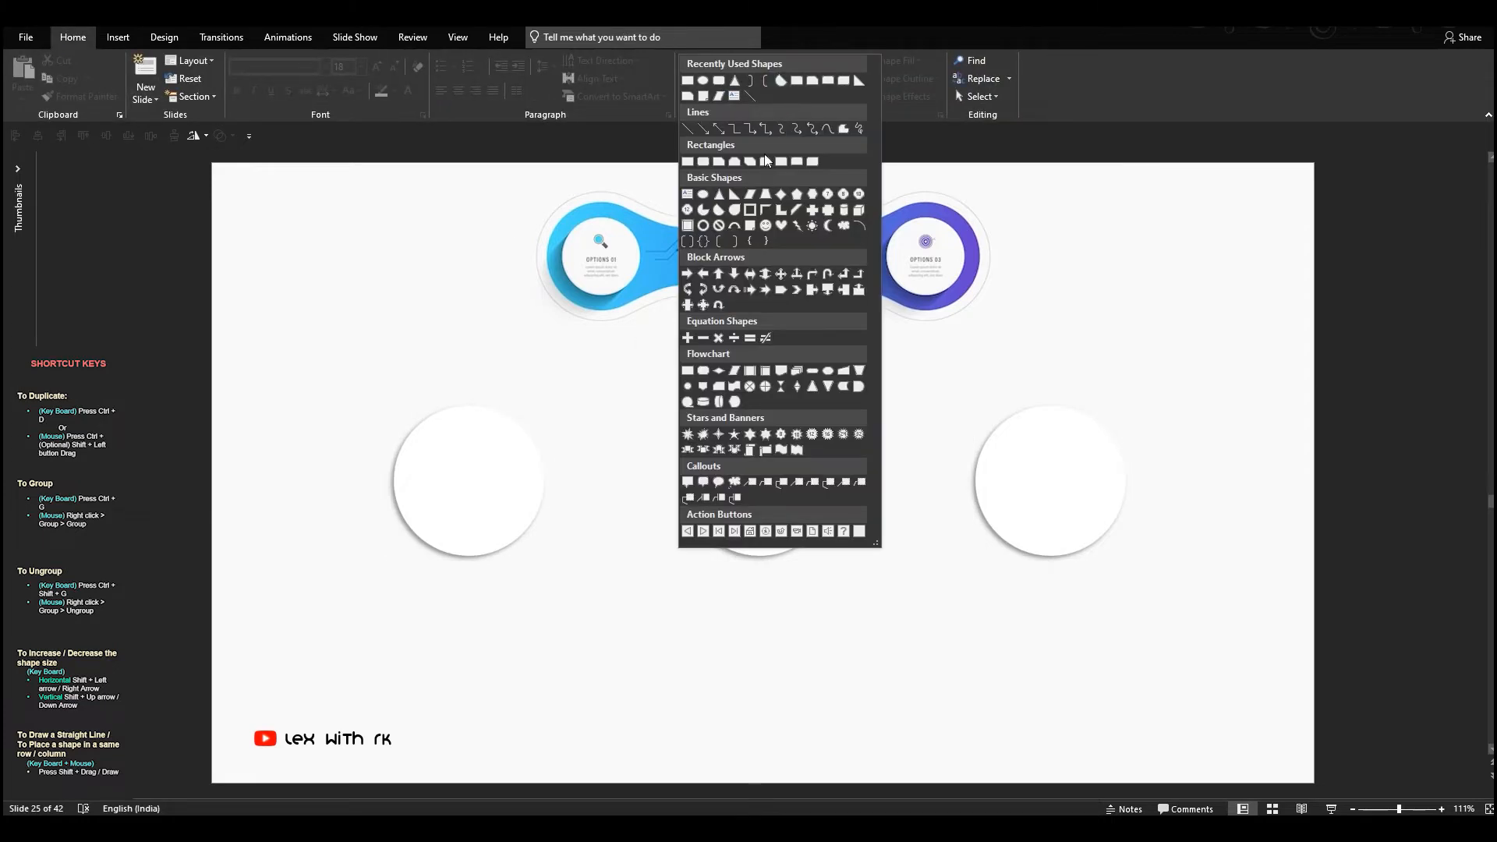
pyautogui.click(702, 195)
pyautogui.moveTo(566, 361)
pyautogui.mouseDown()
pyautogui.moveTo(649, 444)
pyautogui.moveTo(476, 456)
pyautogui.moveTo(478, 406)
pyautogui.mouseUp()
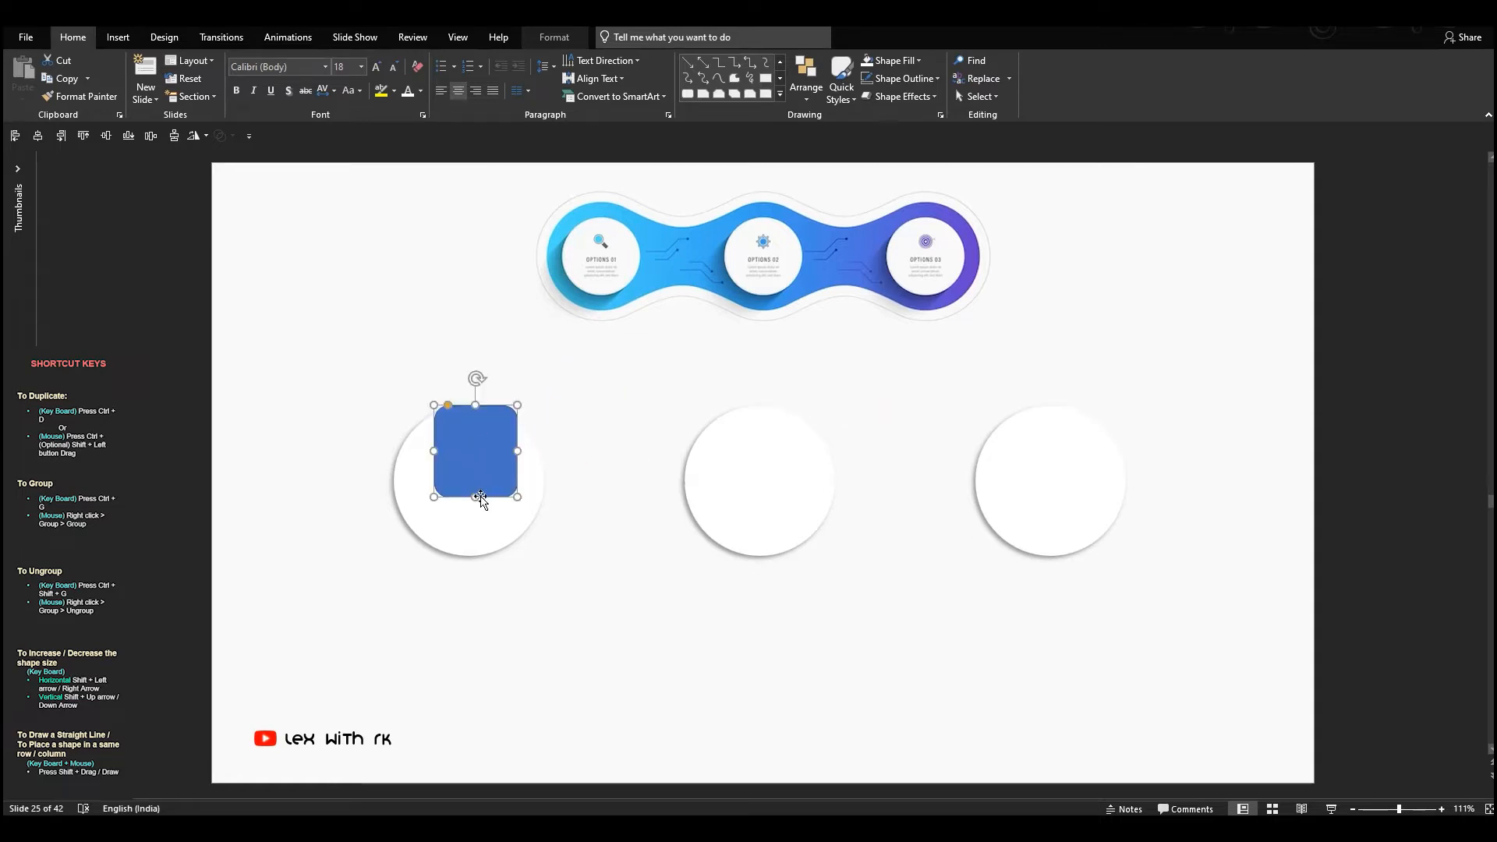
pyautogui.moveTo(475, 497); pyautogui.dragTo(474, 556)
pyautogui.moveTo(518, 481); pyautogui.dragTo(836, 471)
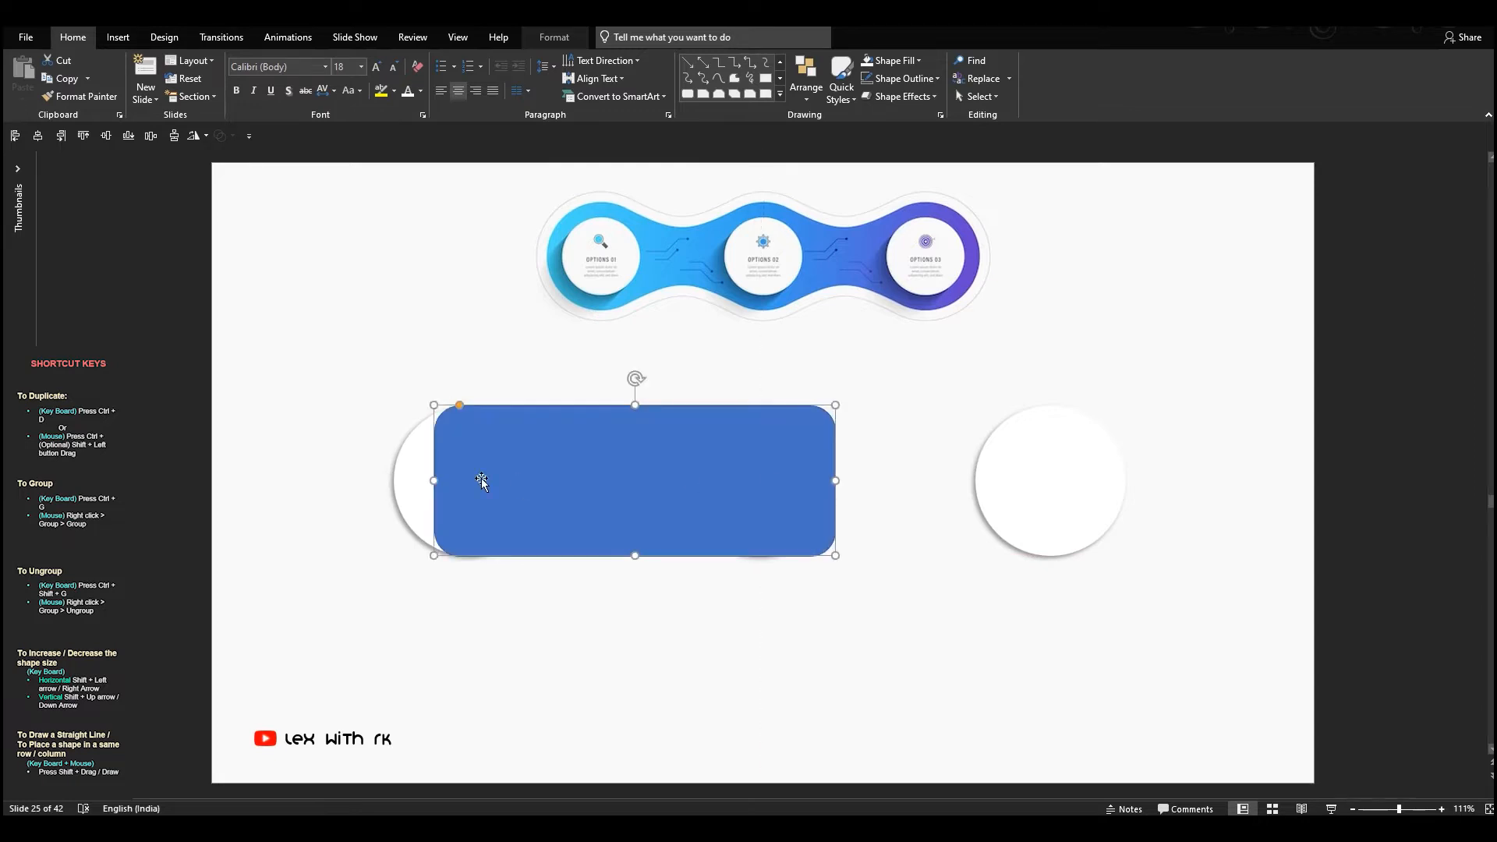
pyautogui.moveTo(429, 480); pyautogui.dragTo(393, 481)
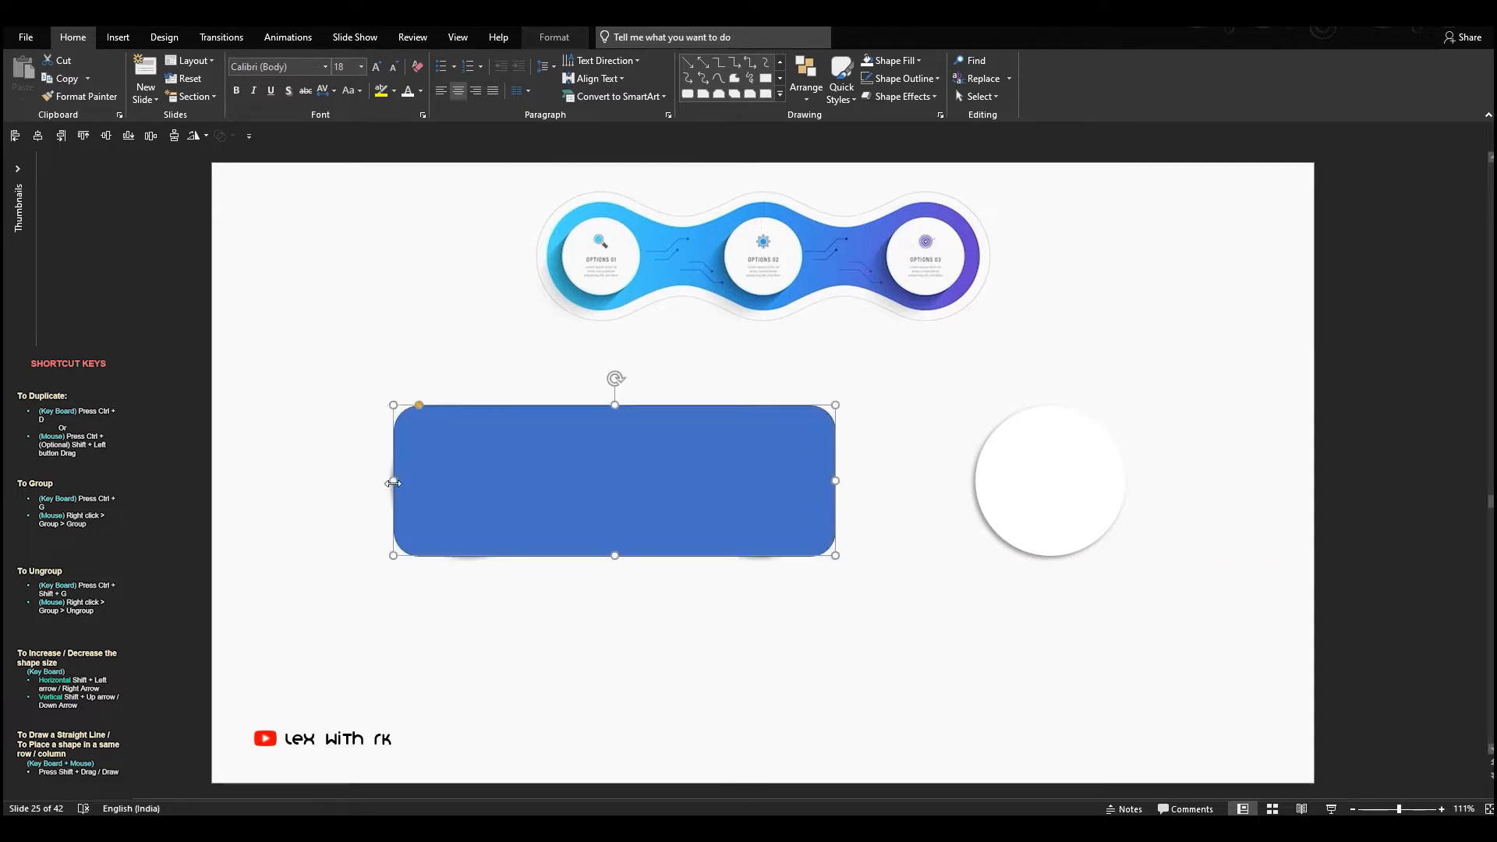
pyautogui.moveTo(418, 411); pyautogui.dragTo(597, 409)
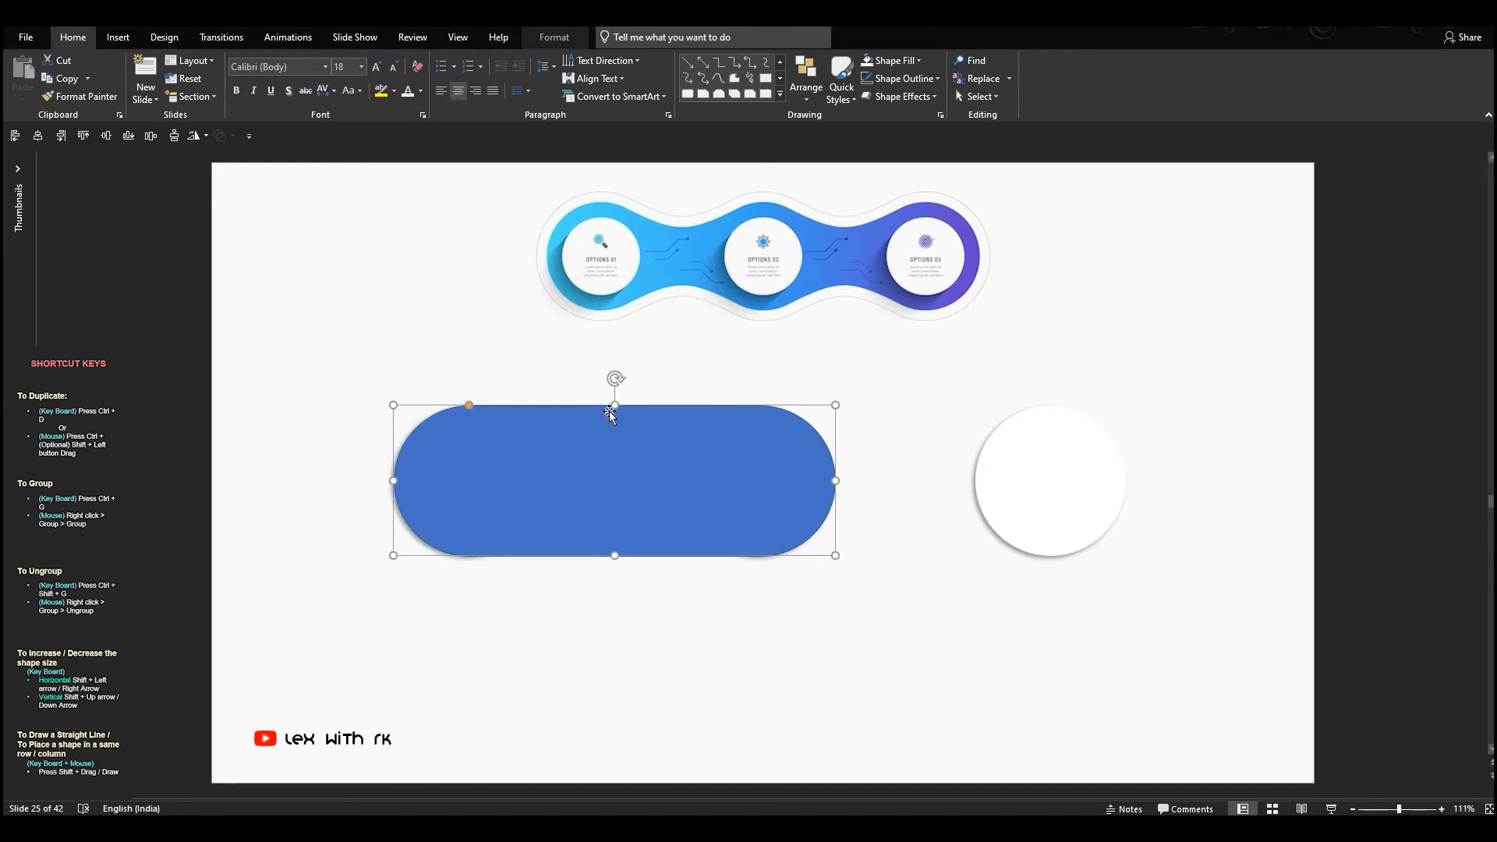
# Step: Send the rounded rectangle behind the circles and enlarge it about its center to leave a border around them
pyautogui.rightClick(609, 426)
pyautogui.click(661, 592)
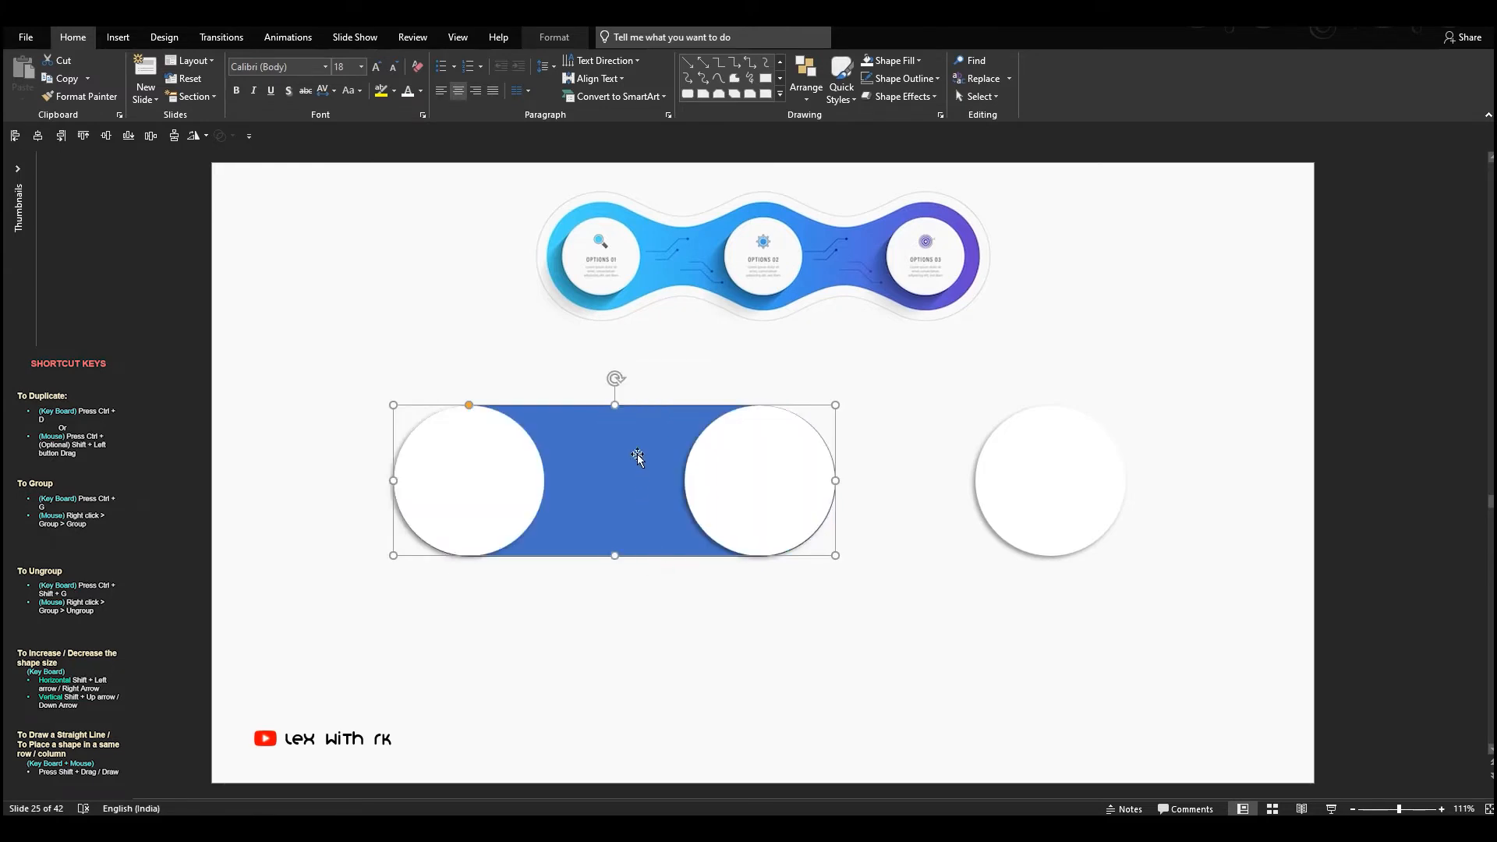
pyautogui.moveTo(615, 406); pyautogui.dragTo(617, 395)
pyautogui.moveTo(394, 478); pyautogui.dragTo(372, 478)
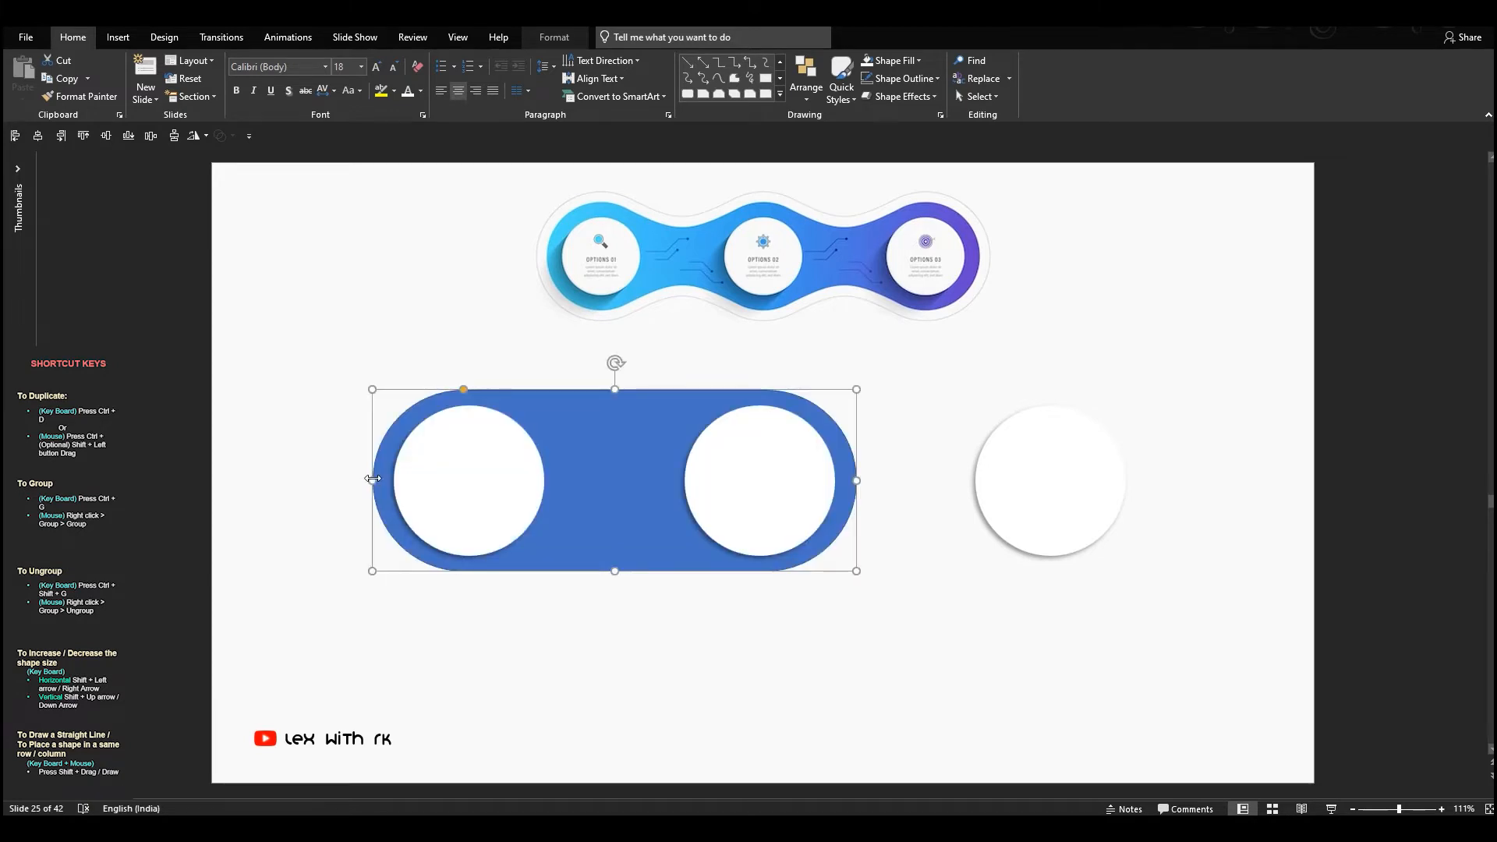
# Step: Remove the outline from the blue rounded rectangle
pyautogui.keyDown('ctrl'); pyautogui.scroll(9, 586, 517); pyautogui.keyUp('ctrl')
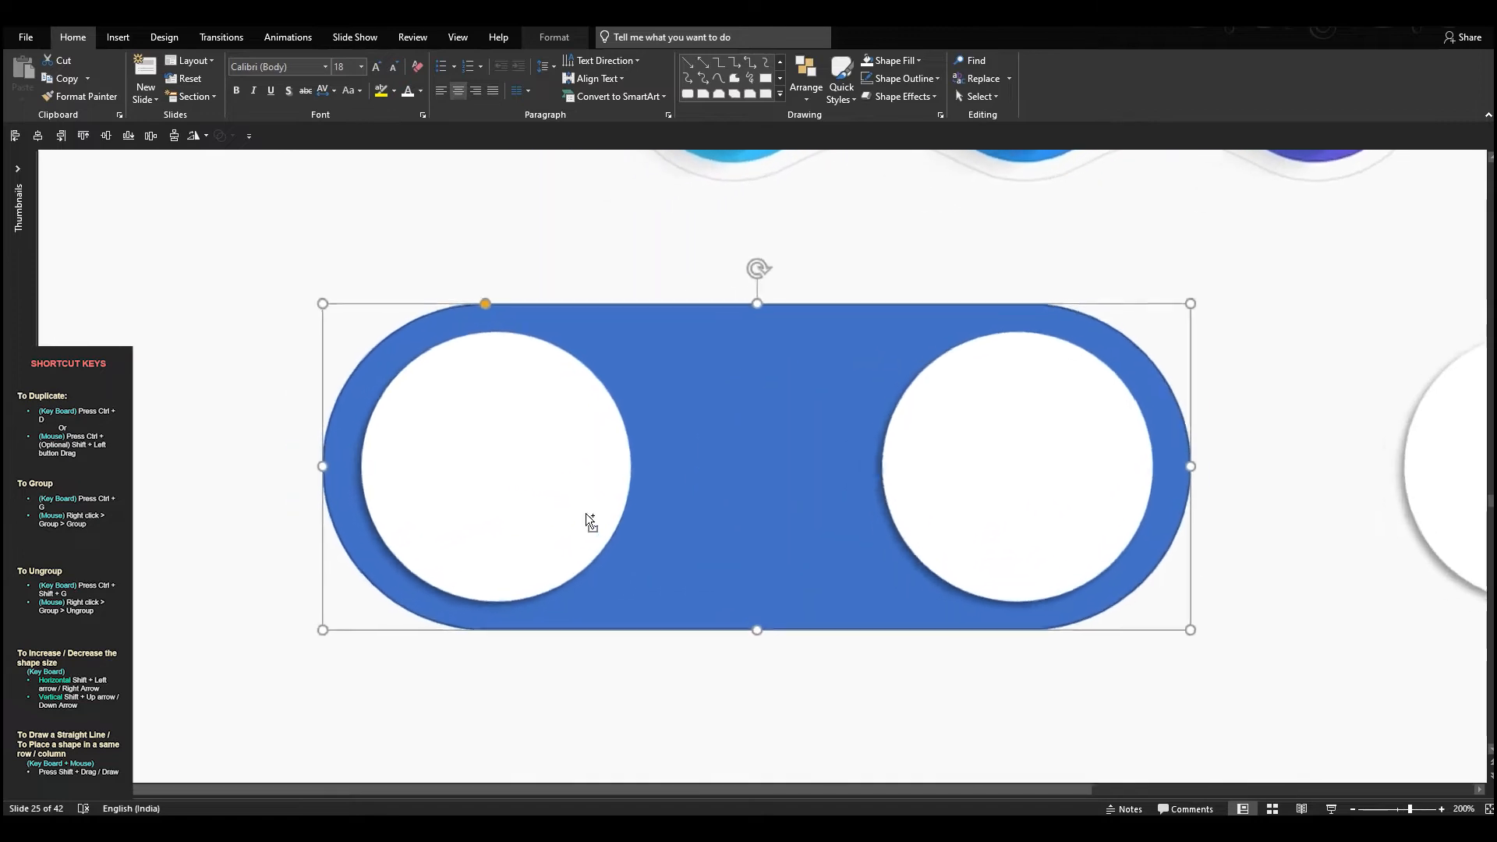
pyautogui.click(894, 82)
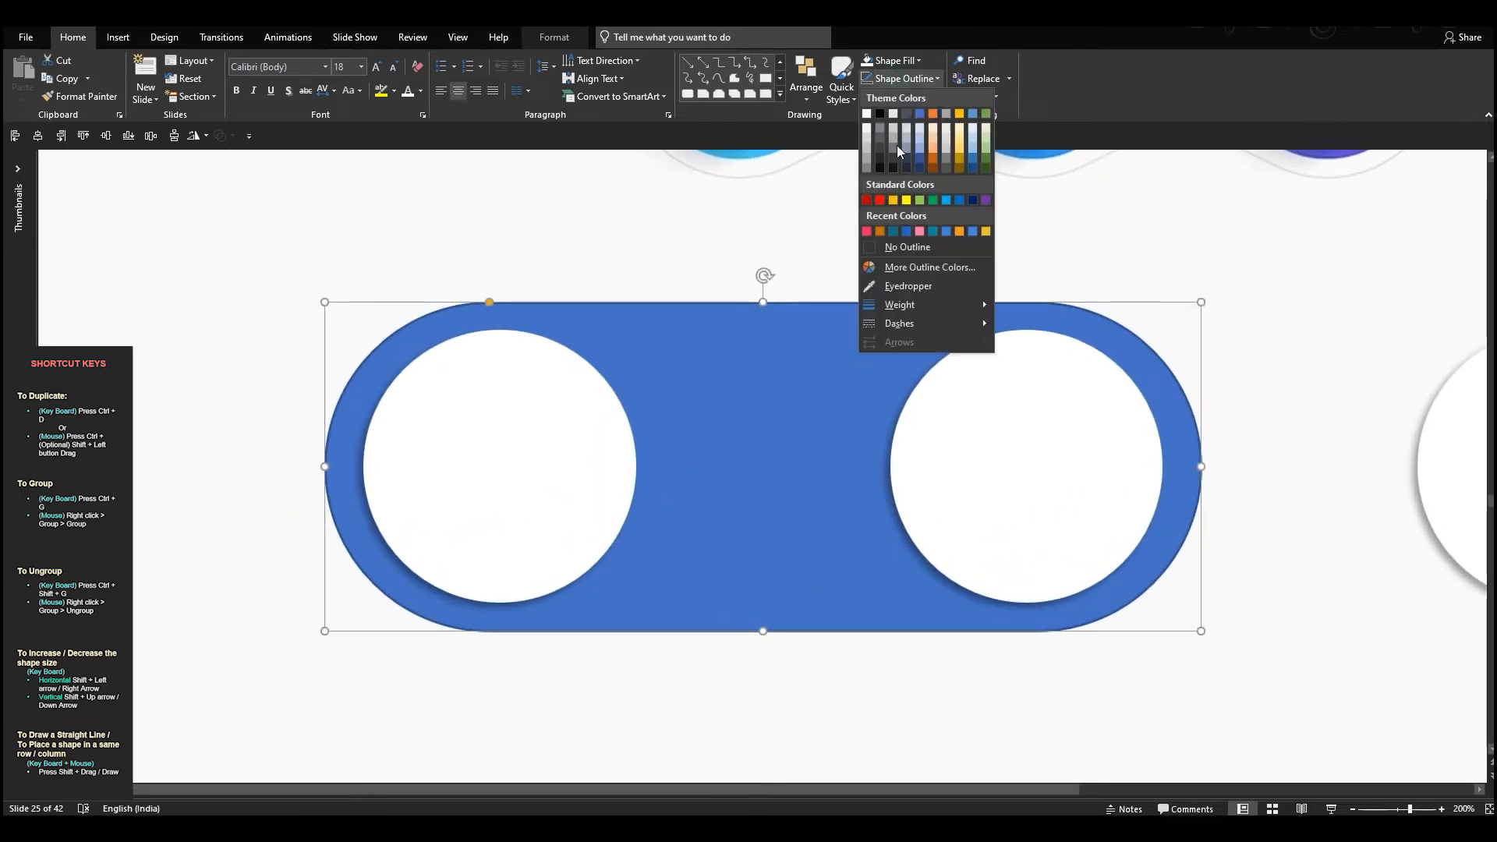
pyautogui.click(904, 247)
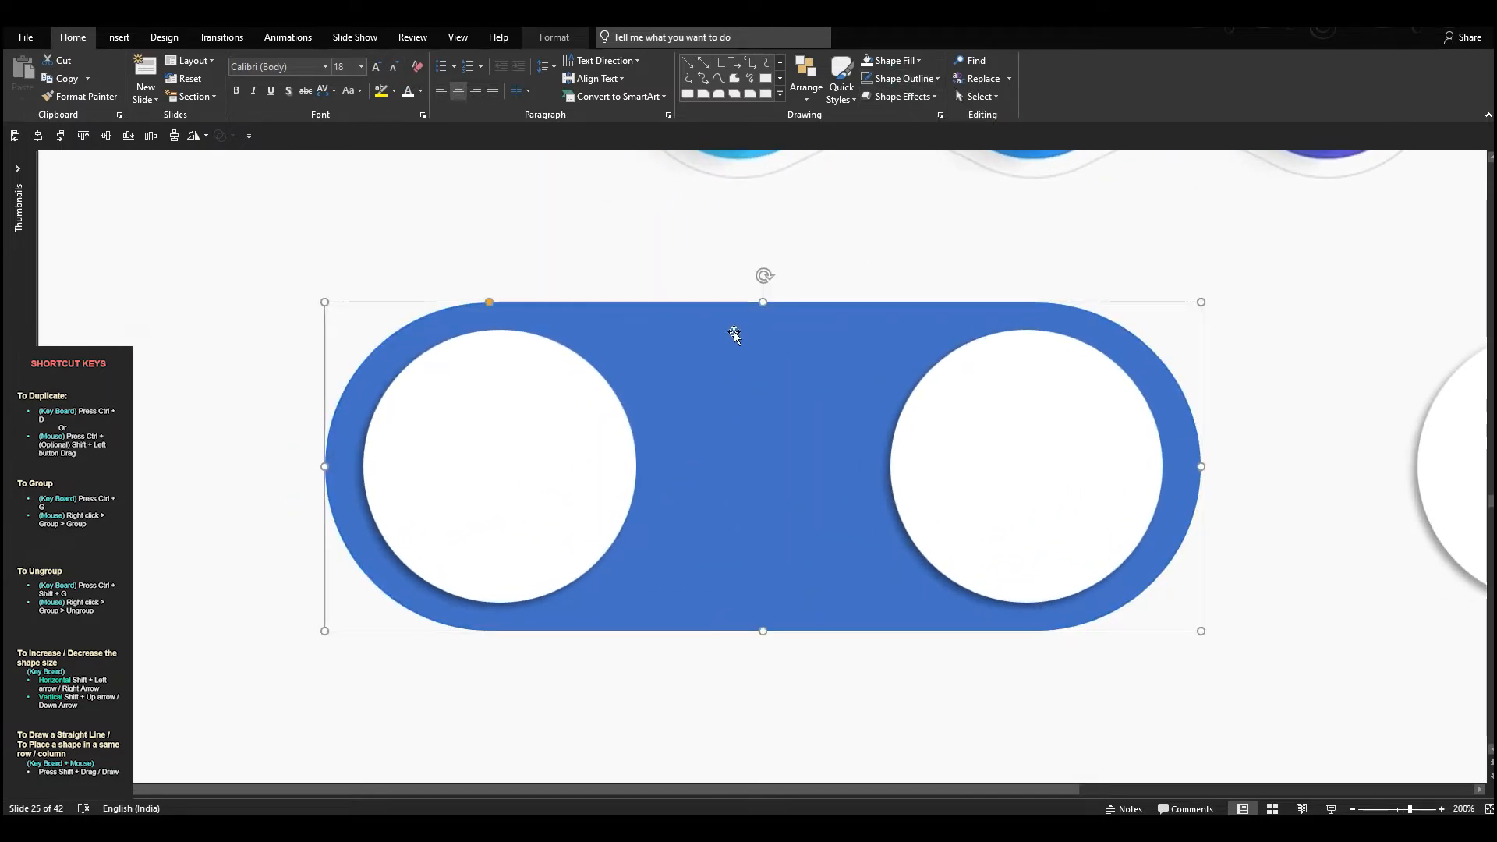
pyautogui.keyDown('ctrl'); pyautogui.scroll(-9, 733, 330); pyautogui.keyUp('ctrl')
pyautogui.keyDown('ctrl'); pyautogui.scroll(9, 772, 403); pyautogui.keyUp('ctrl')
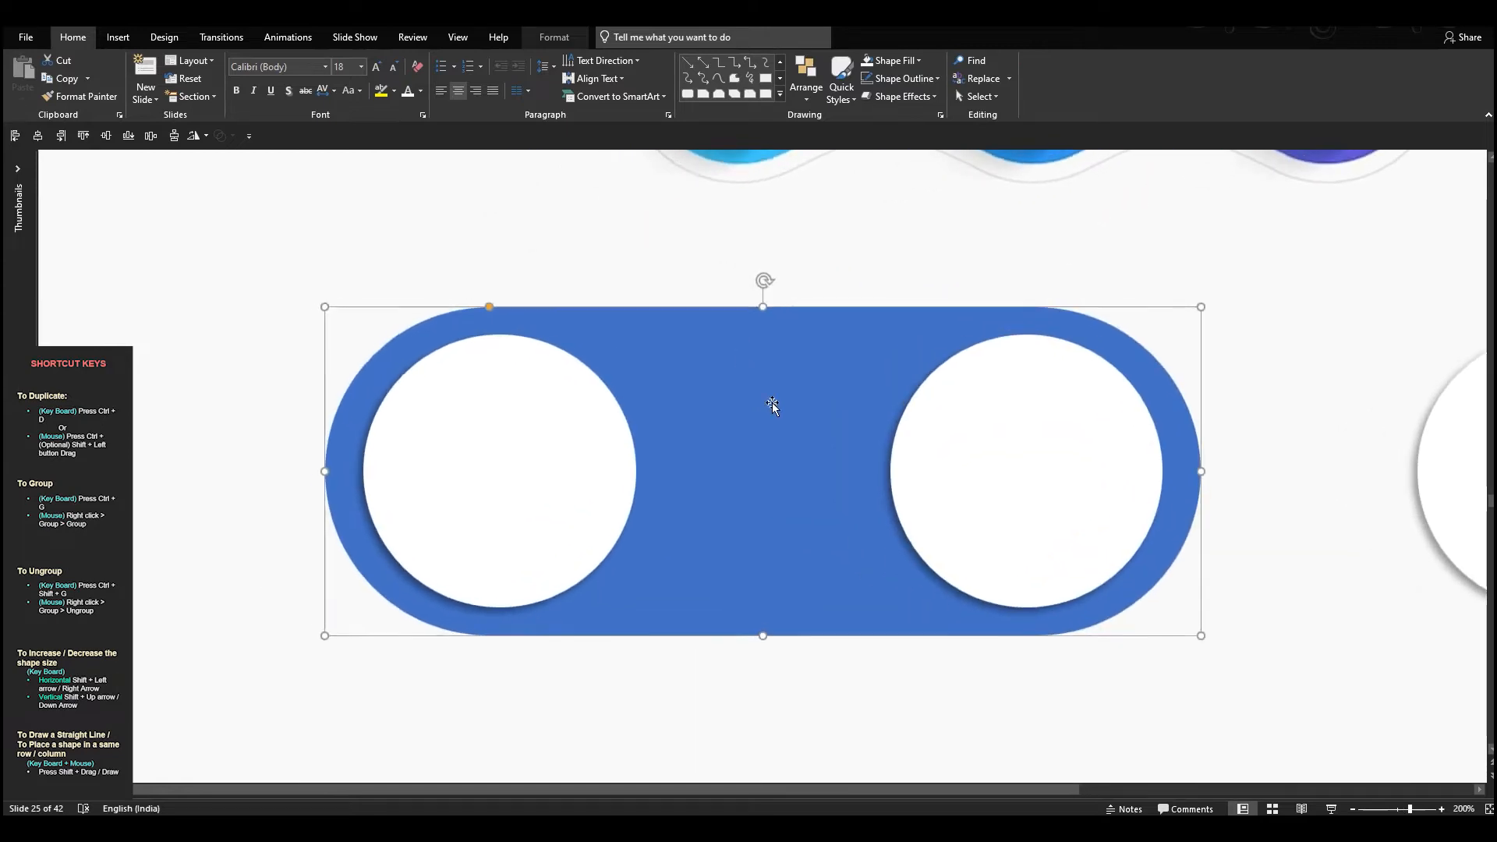
# Step: Draw a small guide rectangle and center it between the two circles, flush with the rounded shape's top edge
pyautogui.scroll(2, 772, 404)
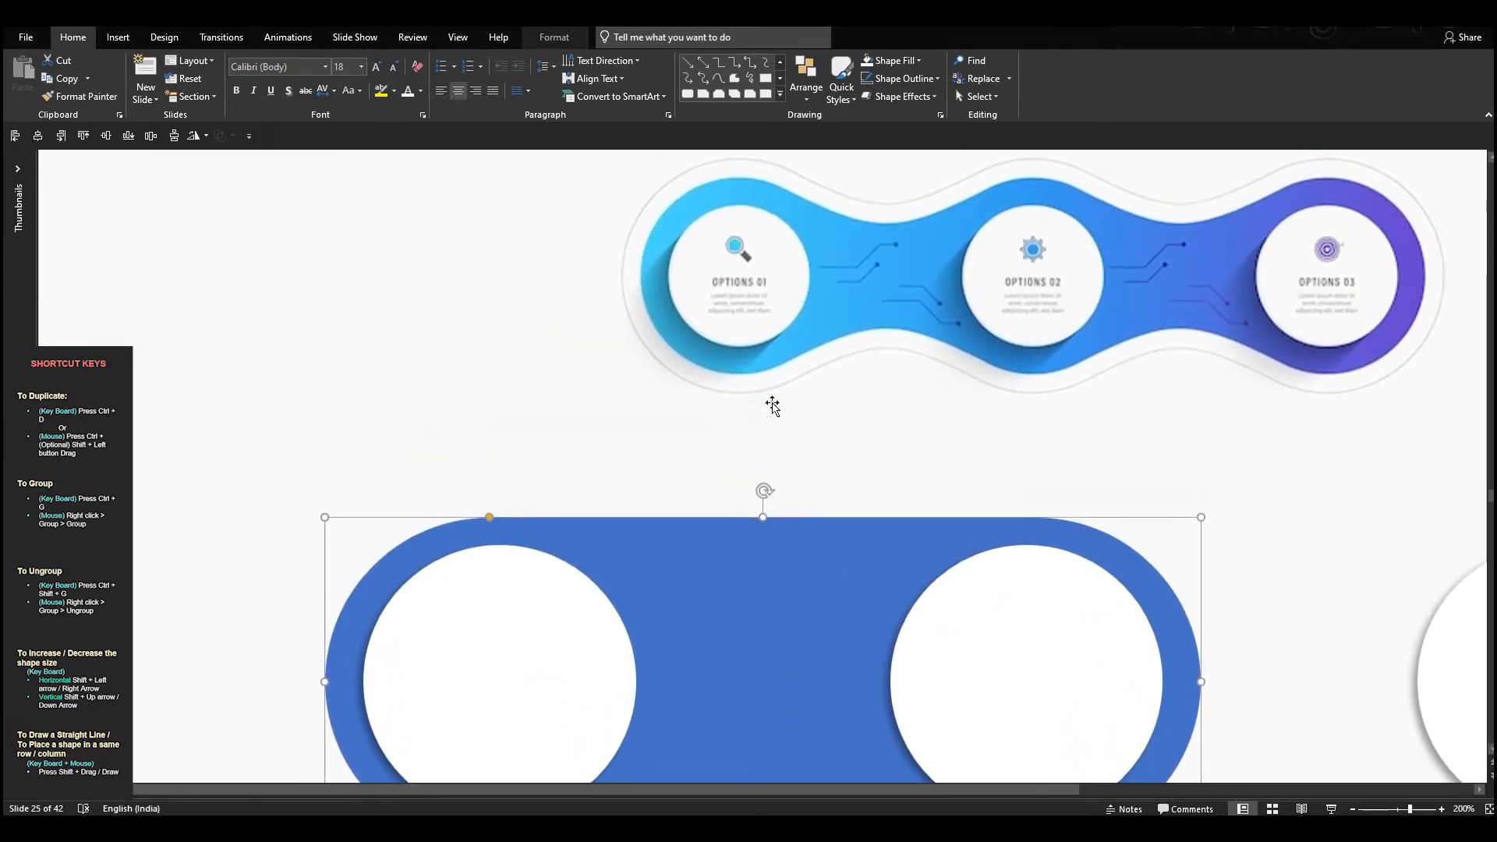
pyautogui.click(654, 443)
pyautogui.click(779, 94)
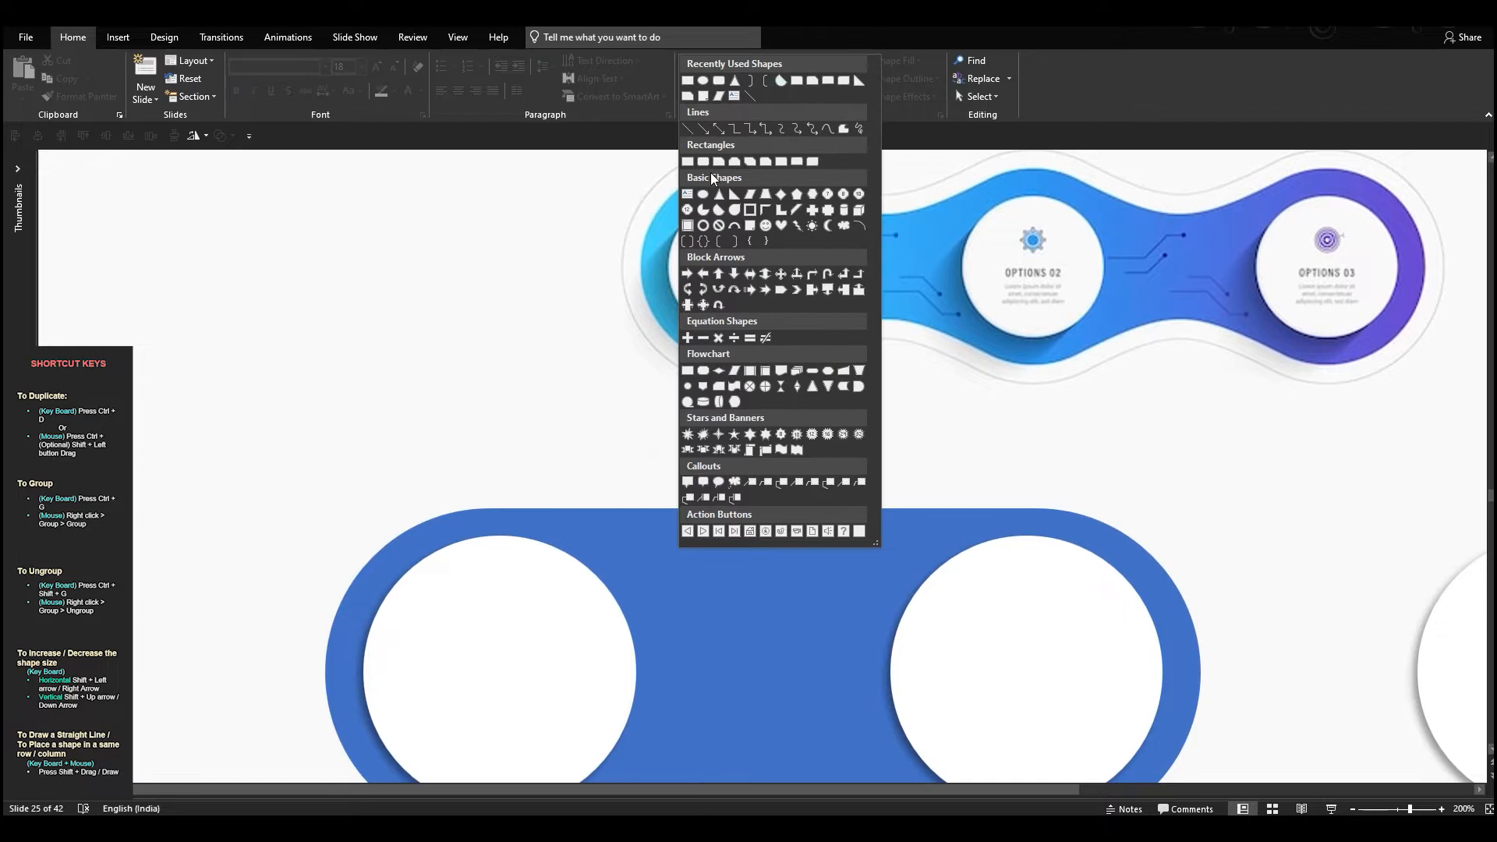
pyautogui.click(691, 168)
pyautogui.moveTo(735, 414); pyautogui.dragTo(885, 525)
pyautogui.scroll(-1, 798, 457)
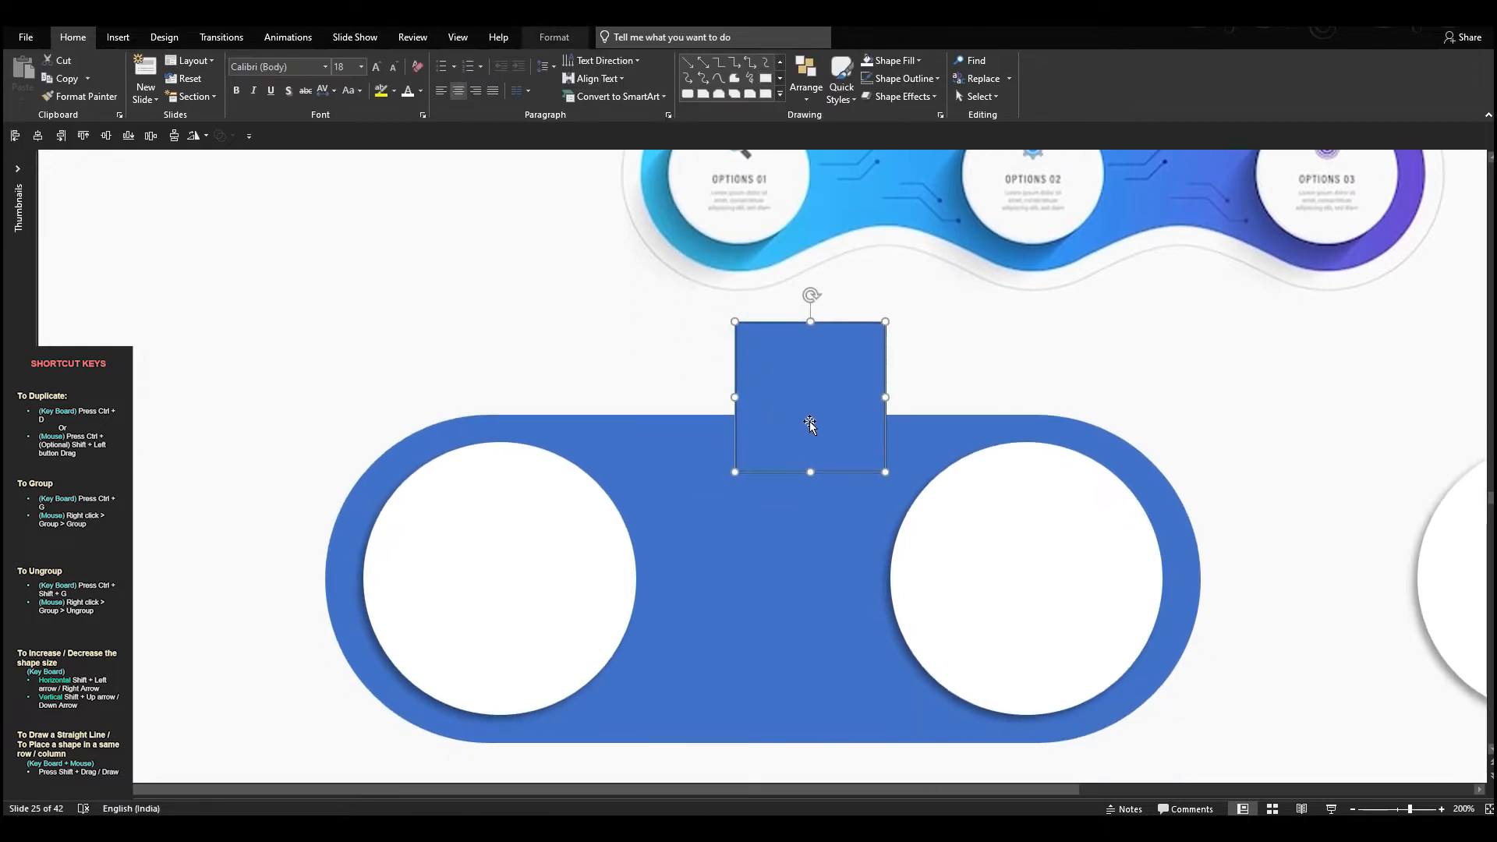
pyautogui.moveTo(793, 378); pyautogui.dragTo(752, 481)
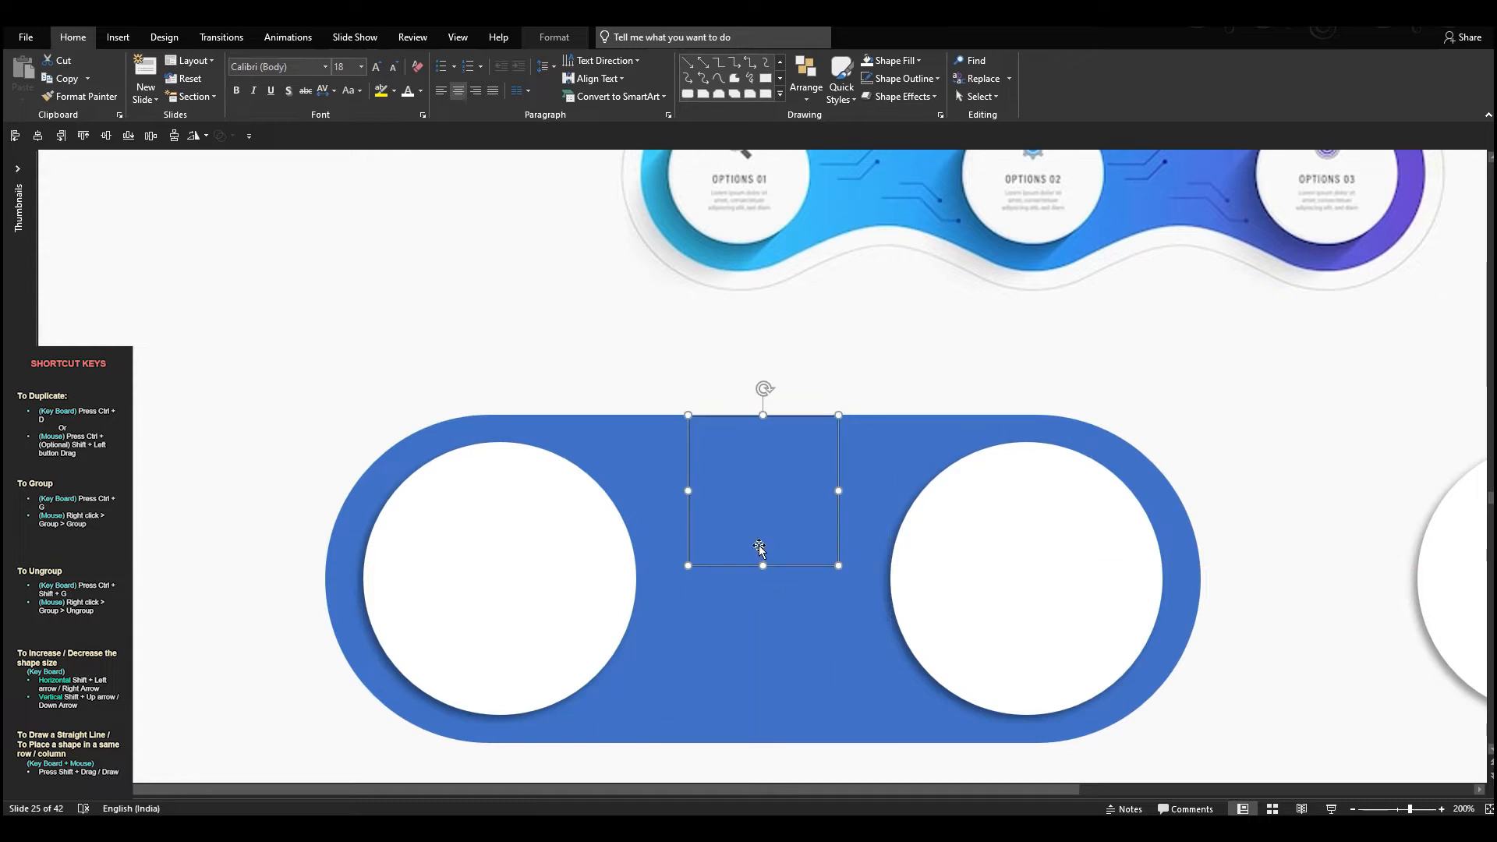
# Step: Move the guide rectangle down and stretch it from the rounded shape's bottom edge to above its vertical center
pyautogui.moveTo(760, 566); pyautogui.dragTo(760, 578)
pyautogui.moveTo(778, 446); pyautogui.dragTo(764, 569)
pyautogui.moveTo(764, 712); pyautogui.dragTo(761, 741)
pyautogui.moveTo(765, 552); pyautogui.dragTo(766, 506)
# Step: Edit the rounded shape's points, adding one at the middle of its top edge and pulling it down to form a dip
pyautogui.click(773, 451)
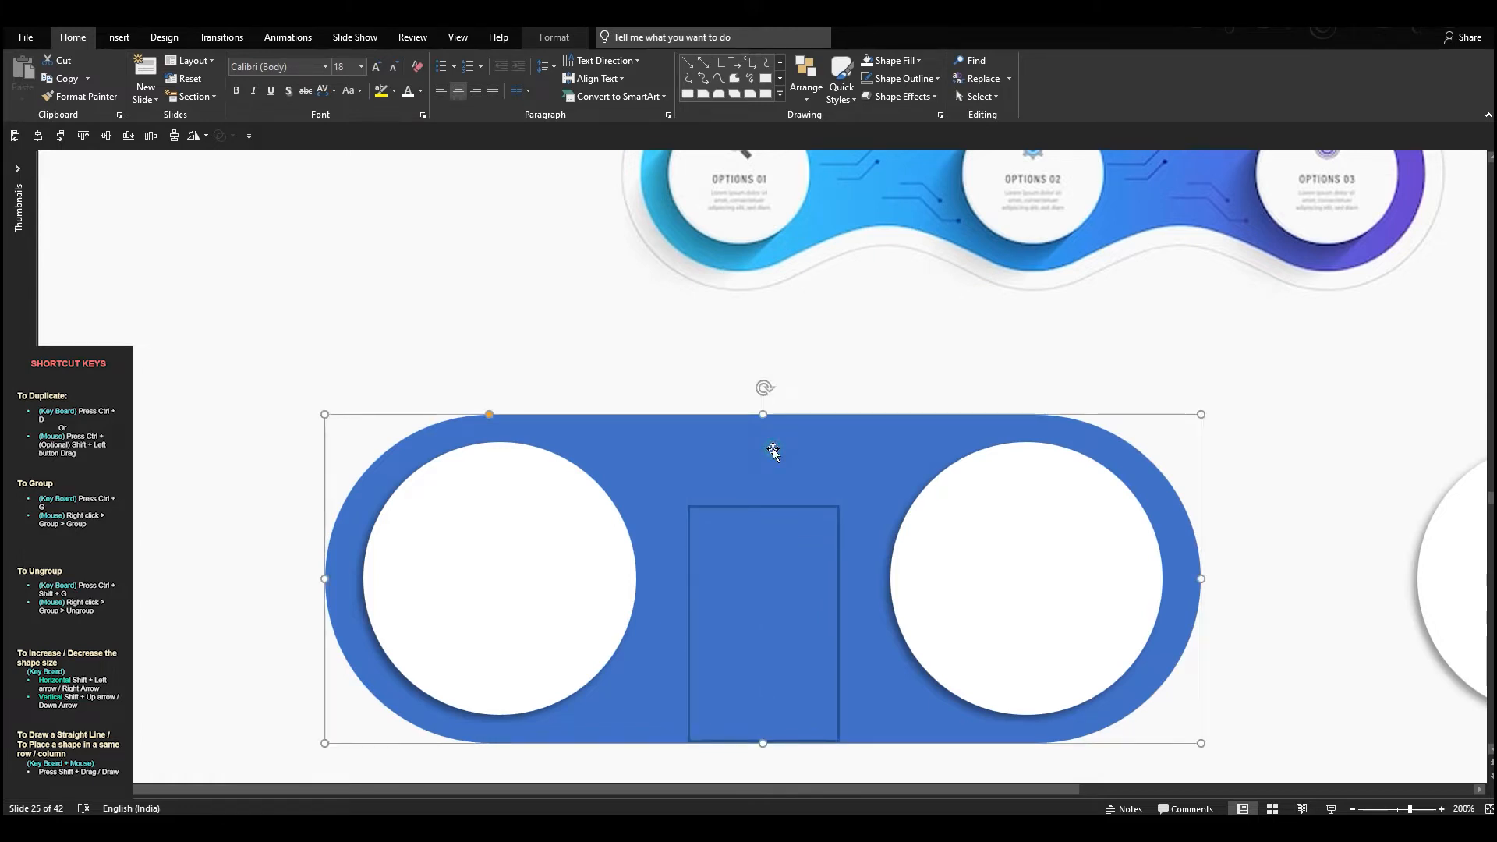
pyautogui.rightClick(773, 449)
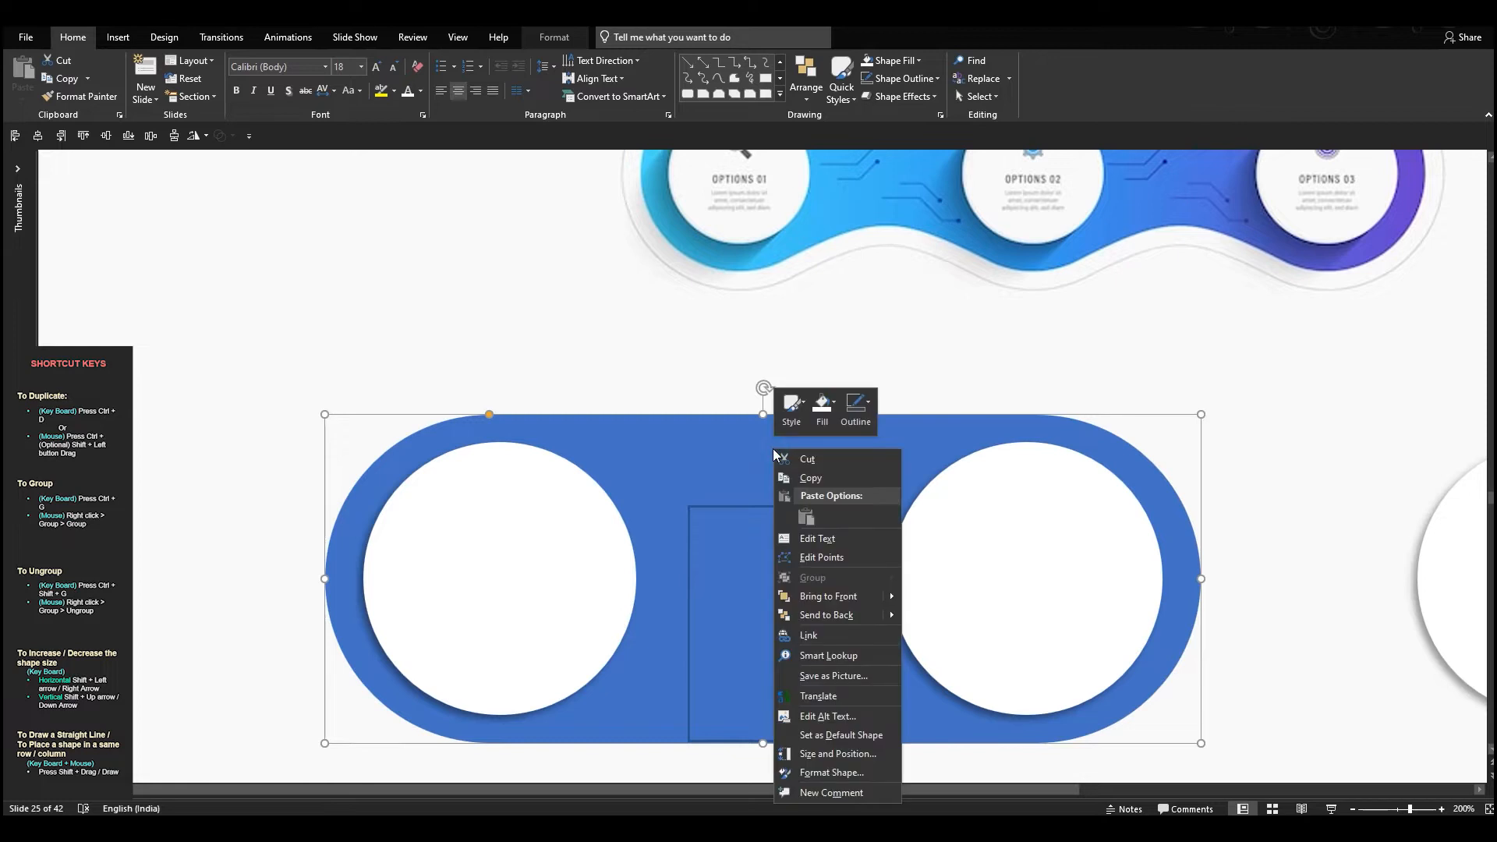
pyautogui.click(826, 556)
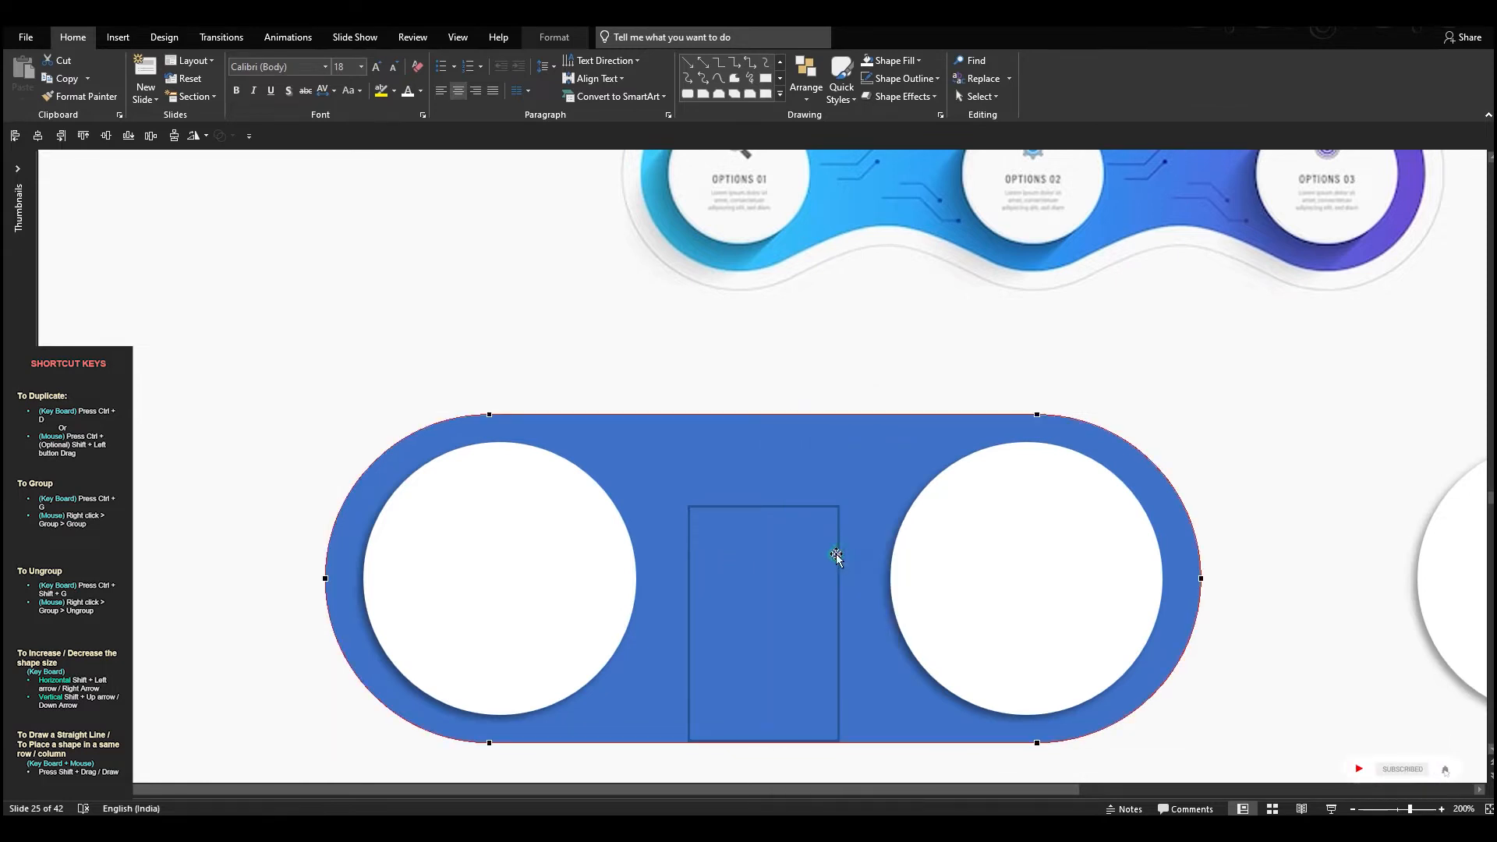
pyautogui.scroll(5, 766, 424)
pyautogui.scroll(1, 766, 424)
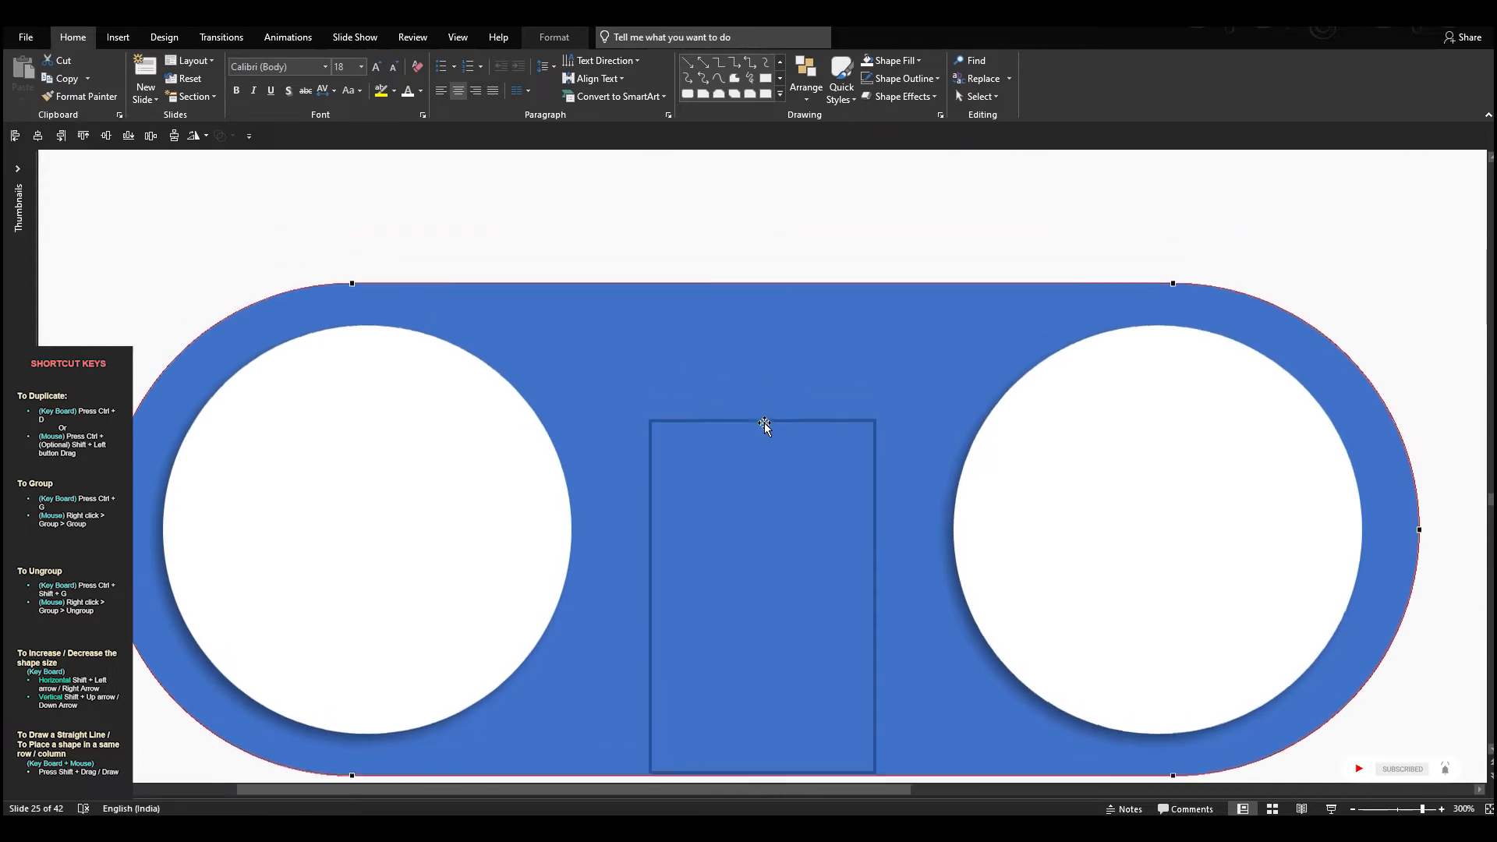
pyautogui.click(759, 295)
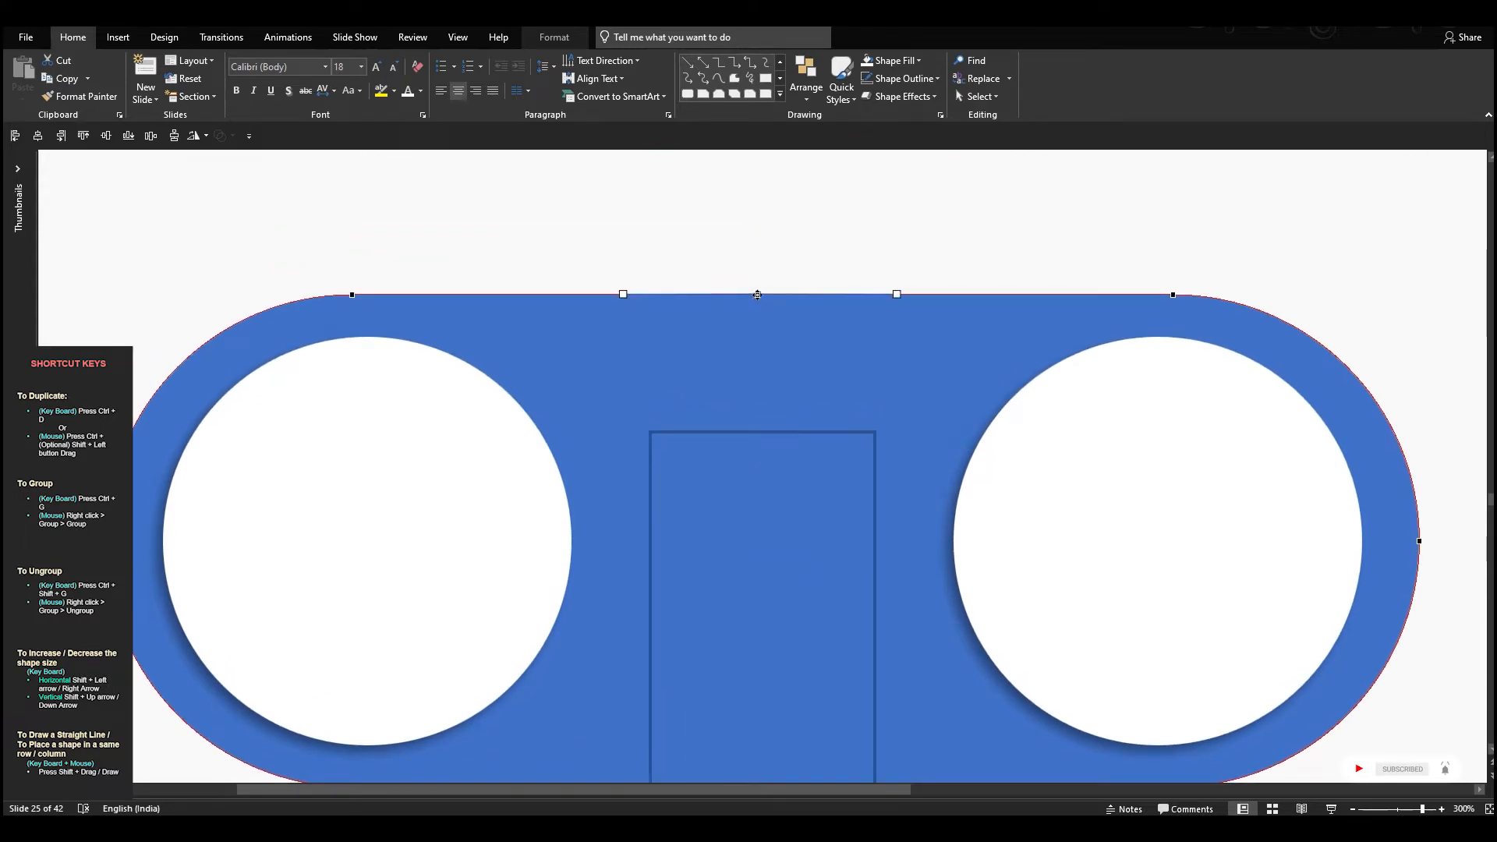
pyautogui.moveTo(761, 295); pyautogui.dragTo(762, 392)
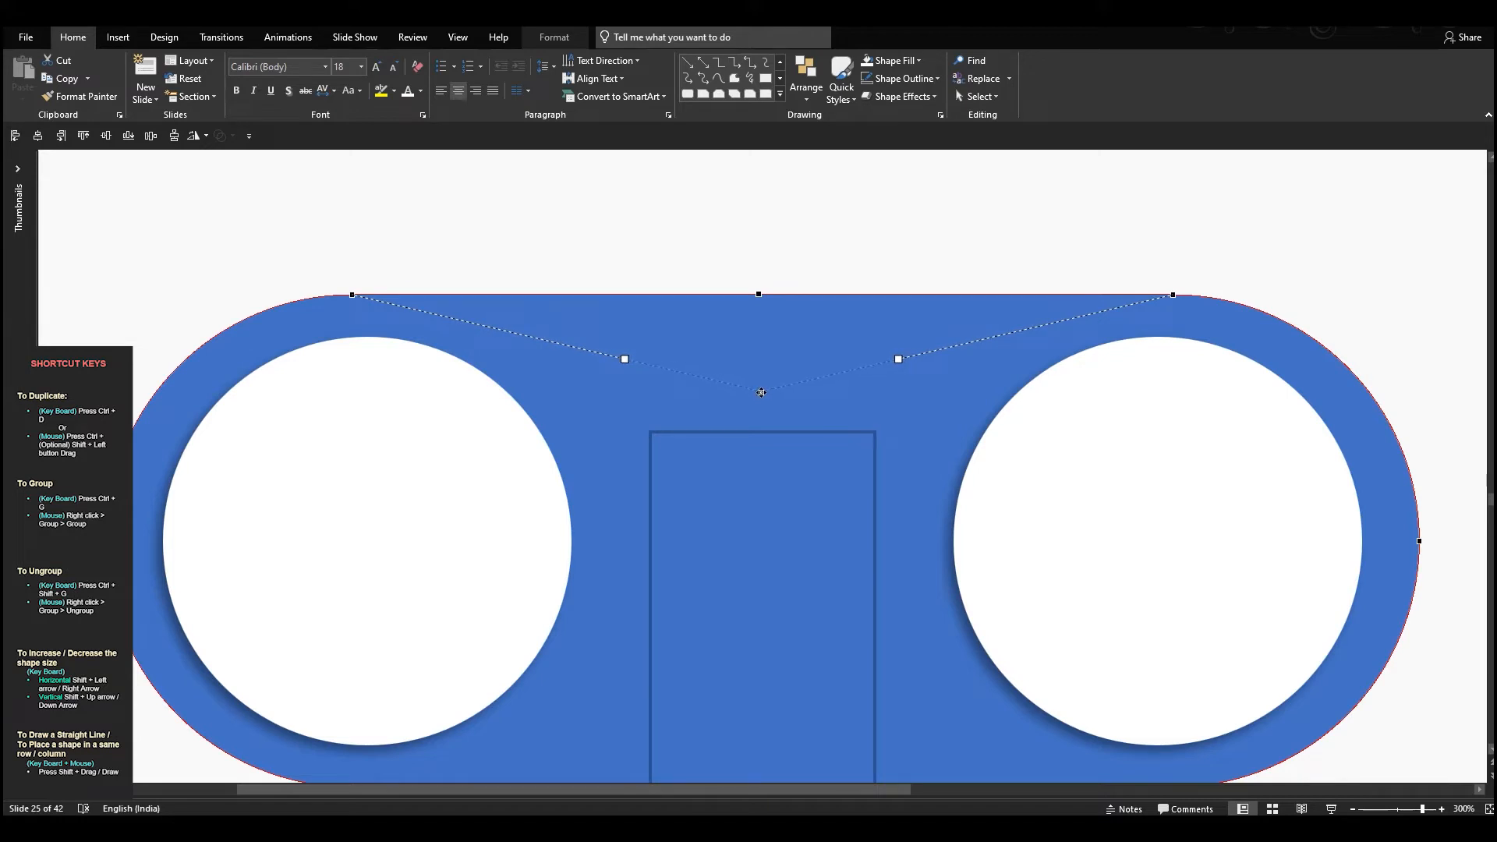
pyautogui.moveTo(764, 392)
pyautogui.mouseDown()
pyautogui.moveTo(765, 411)
pyautogui.moveTo(769, 392)
pyautogui.mouseUp()
# Step: Raise the guide rectangle's top edge to the lowered point and curve the dip by extending the point's handles to the rectangle's upper corners
pyautogui.click(774, 474)
pyautogui.click(891, 379)
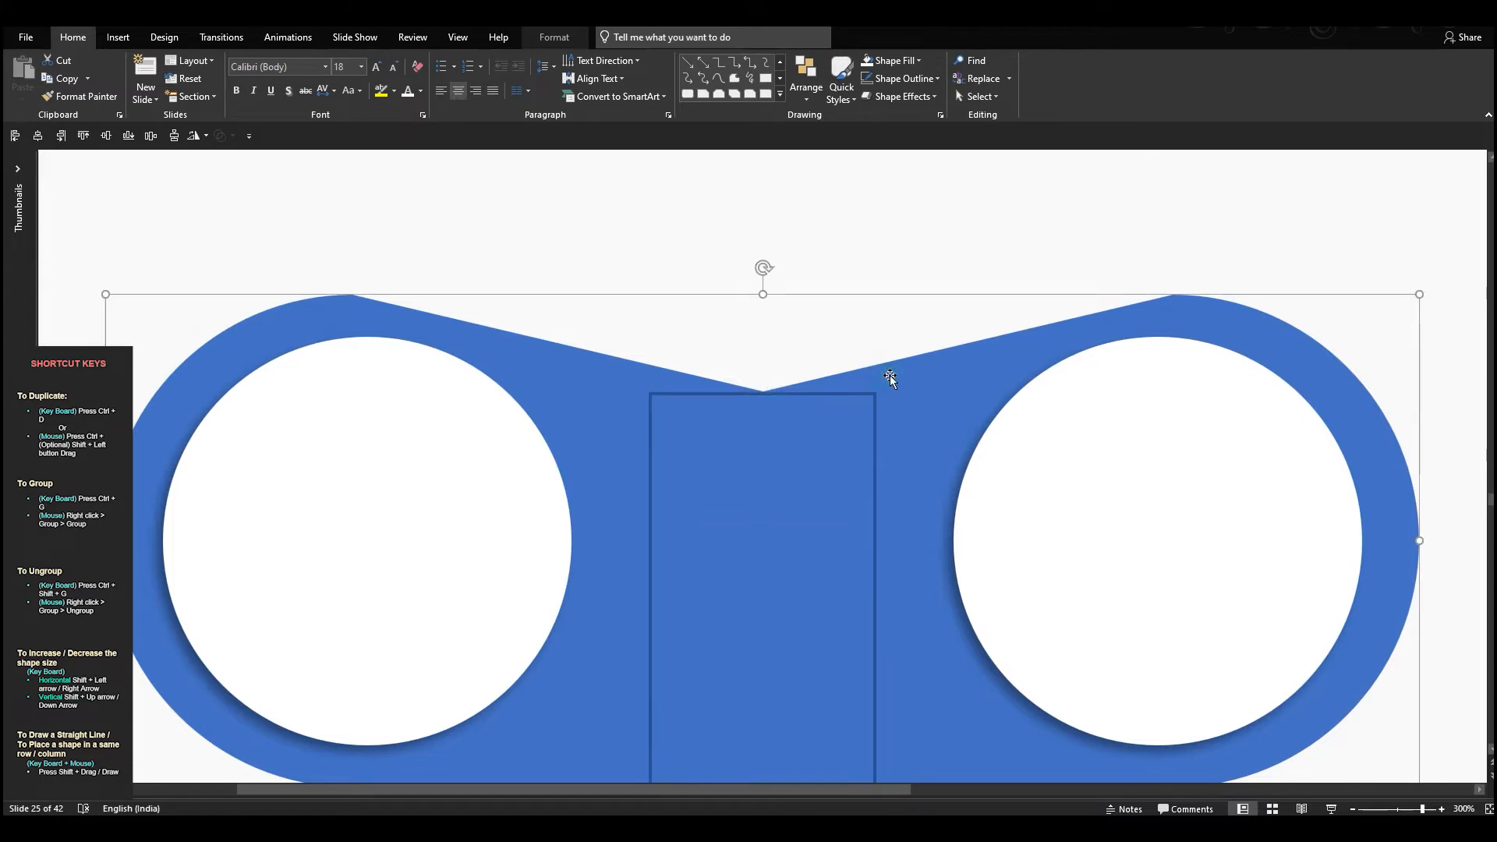
pyautogui.rightClick(890, 380)
pyautogui.click(933, 478)
pyautogui.click(762, 390)
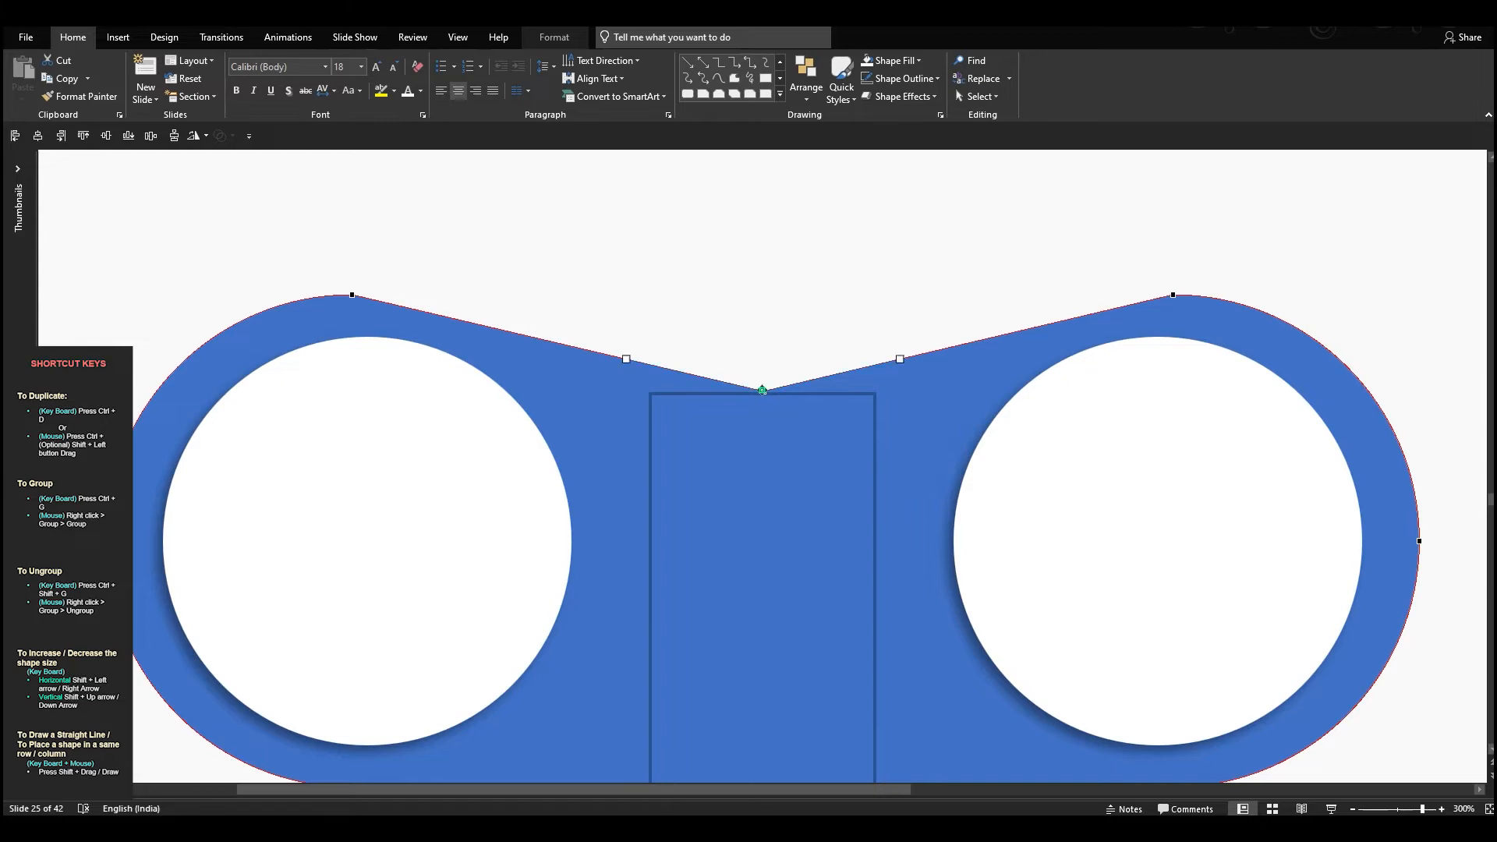
pyautogui.moveTo(900, 361); pyautogui.dragTo(876, 393)
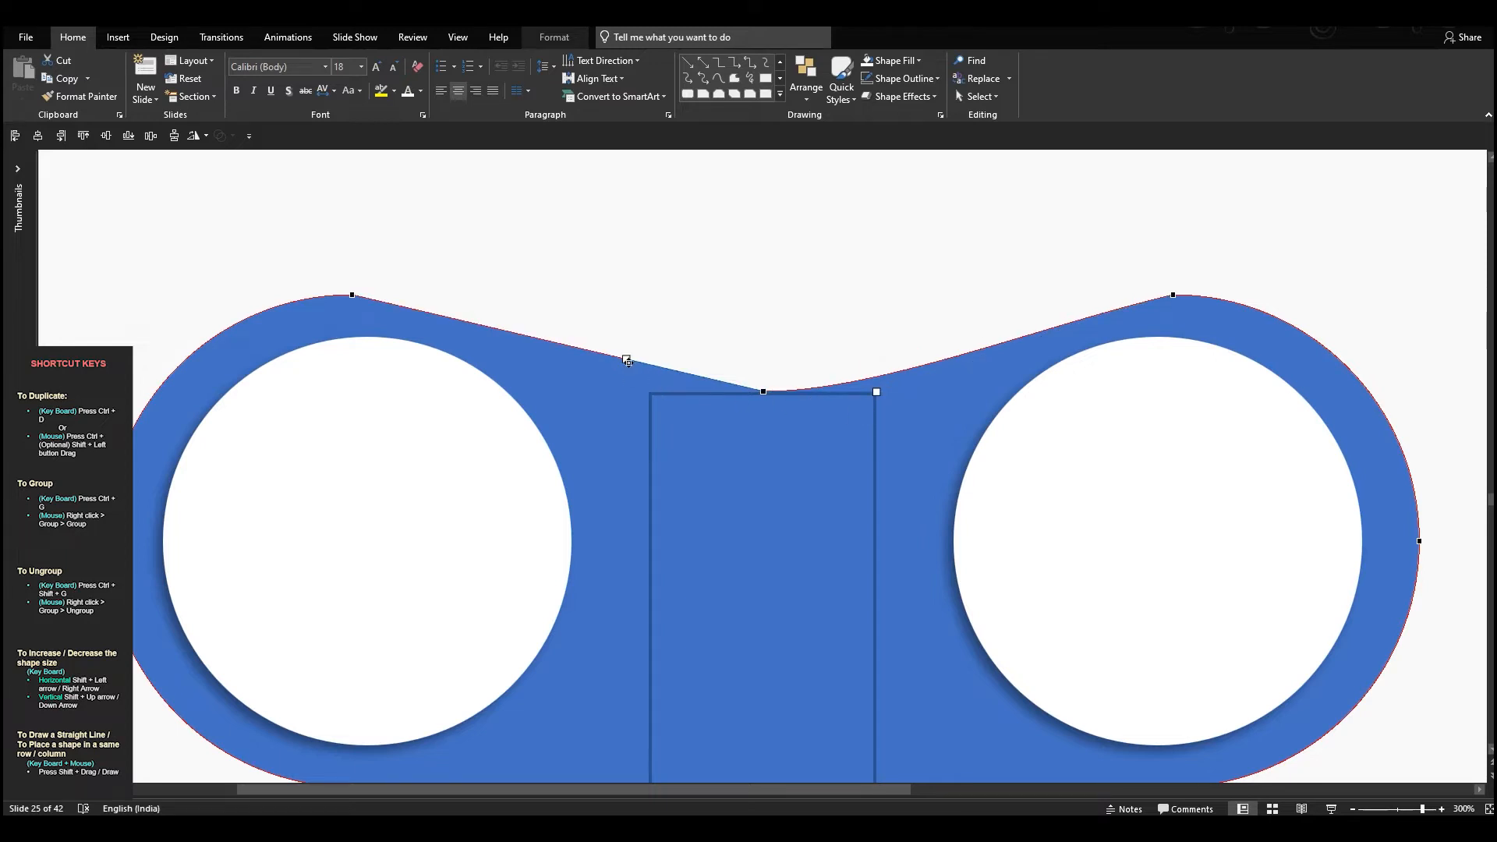
pyautogui.moveTo(628, 361); pyautogui.dragTo(651, 393)
# Step: Smooth the rounded shape's top edge at both peaks by raising their inner point handles, and finish editing the points
pyautogui.click(1171, 296)
pyautogui.moveTo(1035, 327); pyautogui.dragTo(1041, 288)
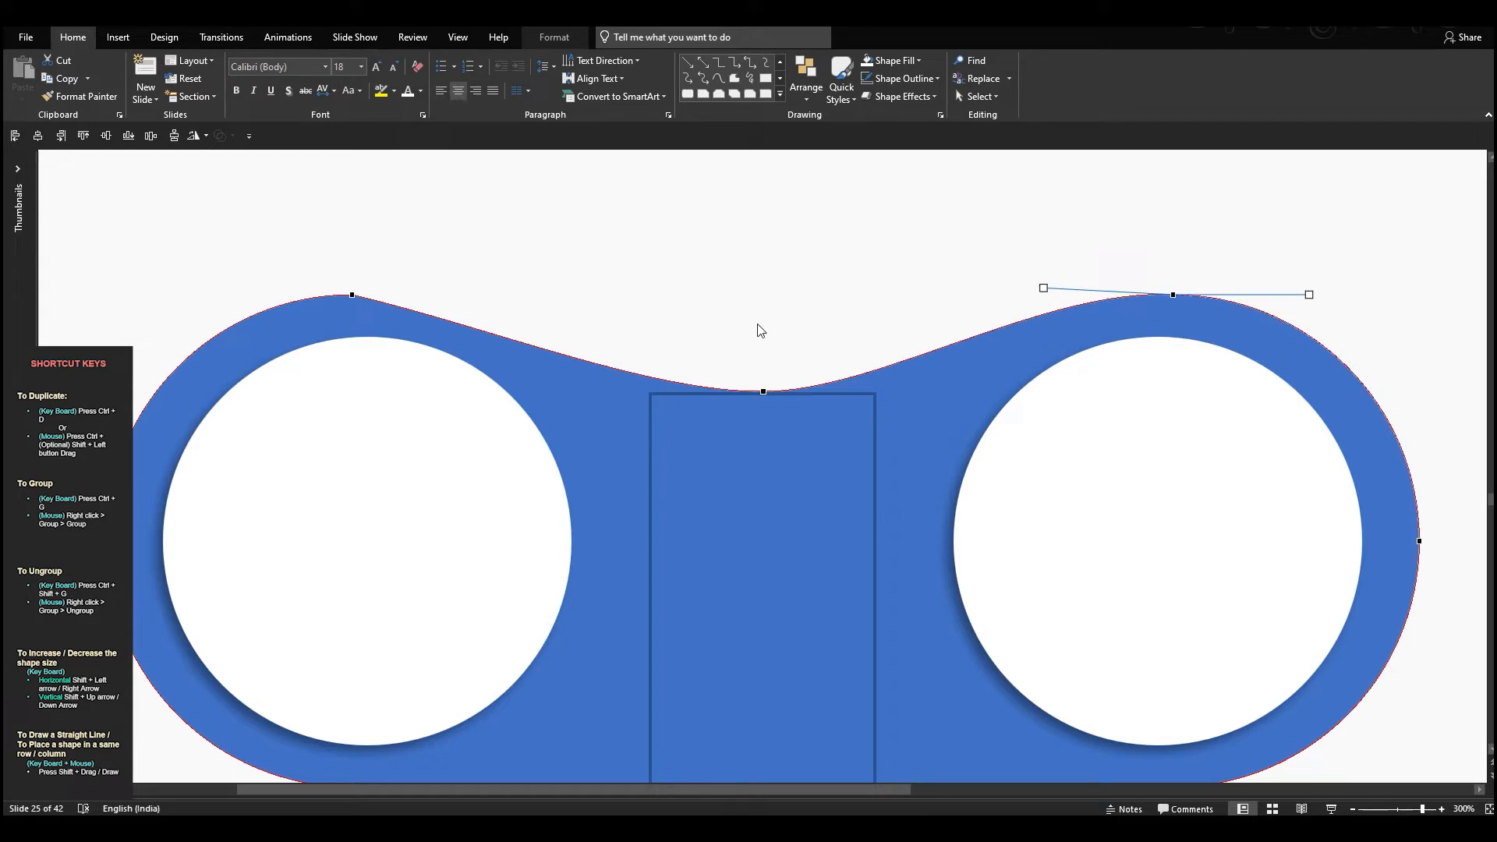
pyautogui.click(352, 294)
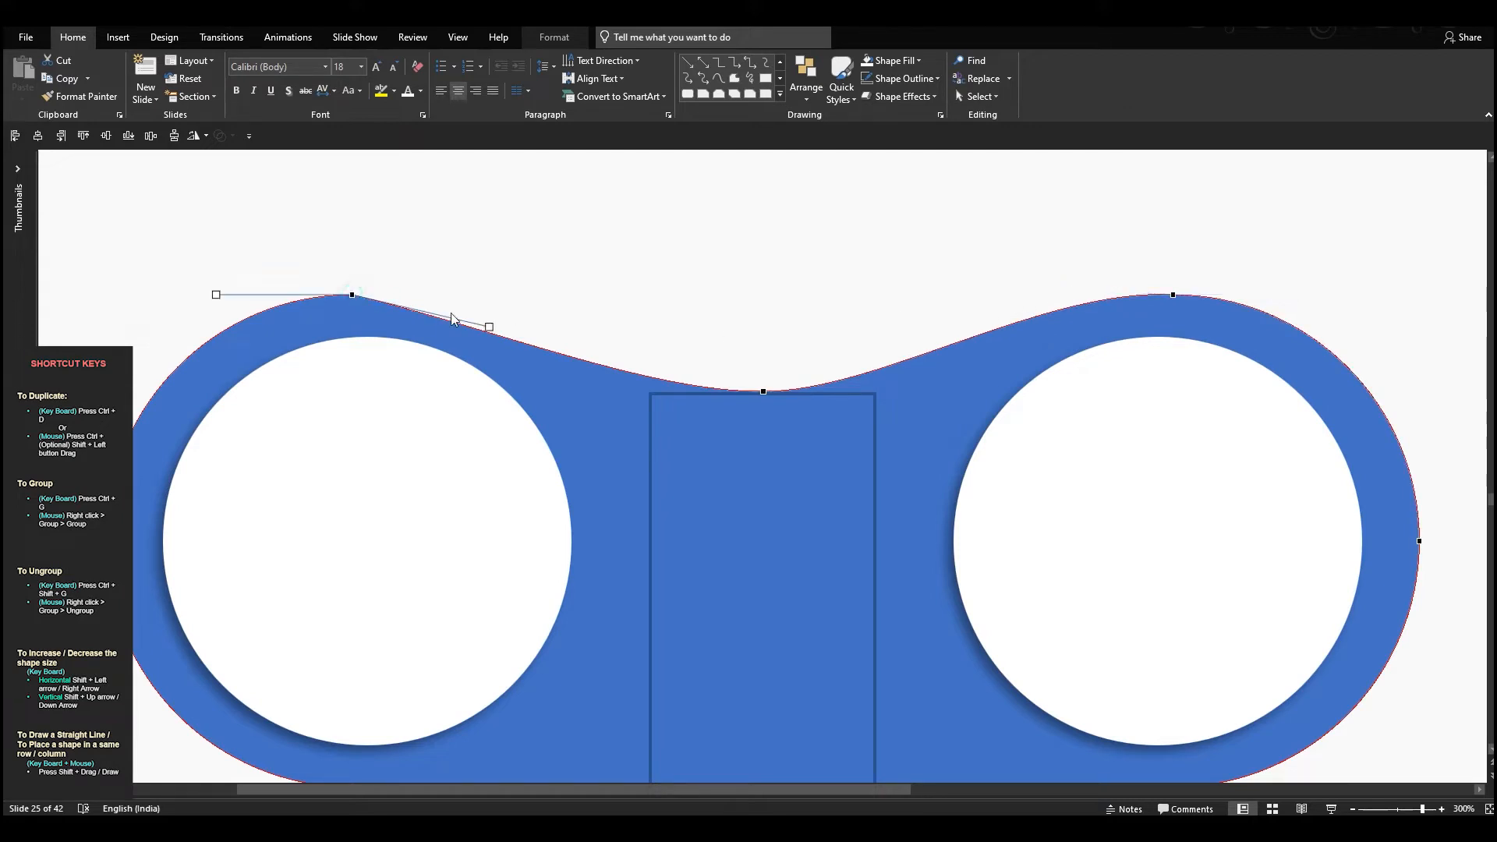
pyautogui.moveTo(491, 325); pyautogui.dragTo(494, 284)
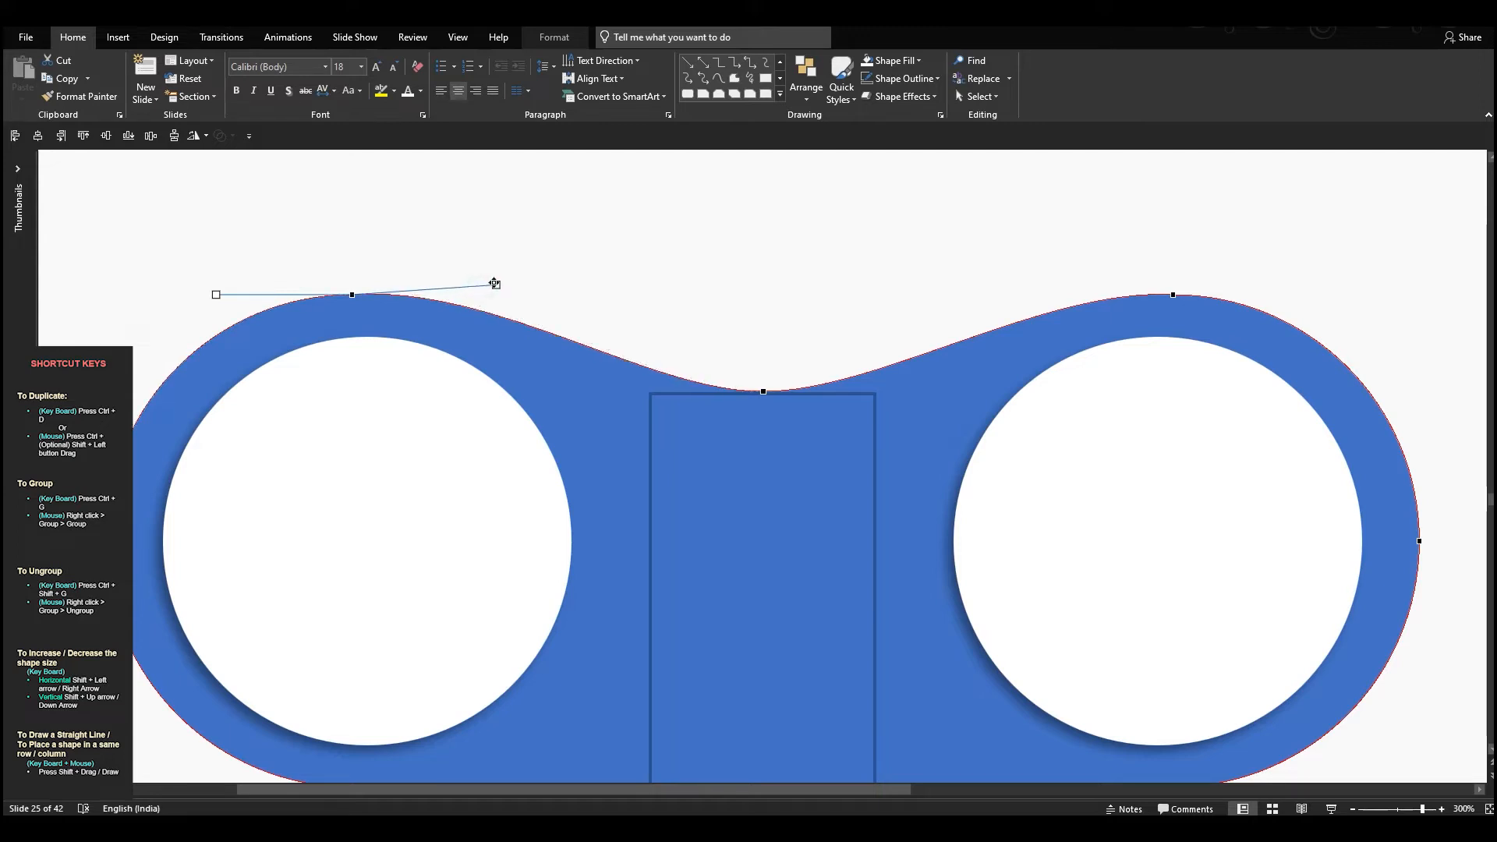
pyautogui.click(1171, 295)
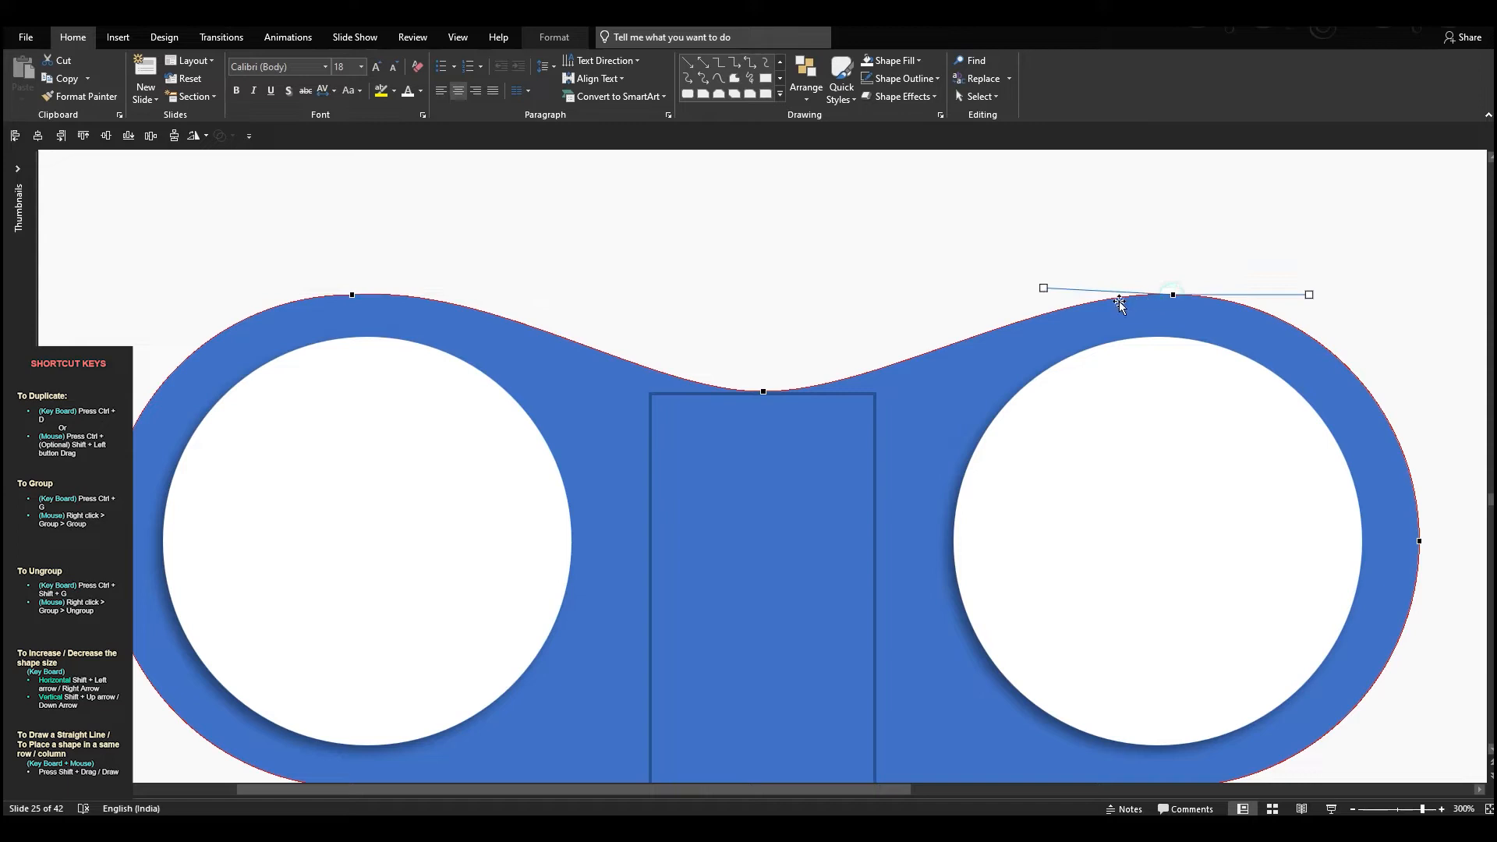
pyautogui.moveTo(1038, 288); pyautogui.dragTo(1039, 281)
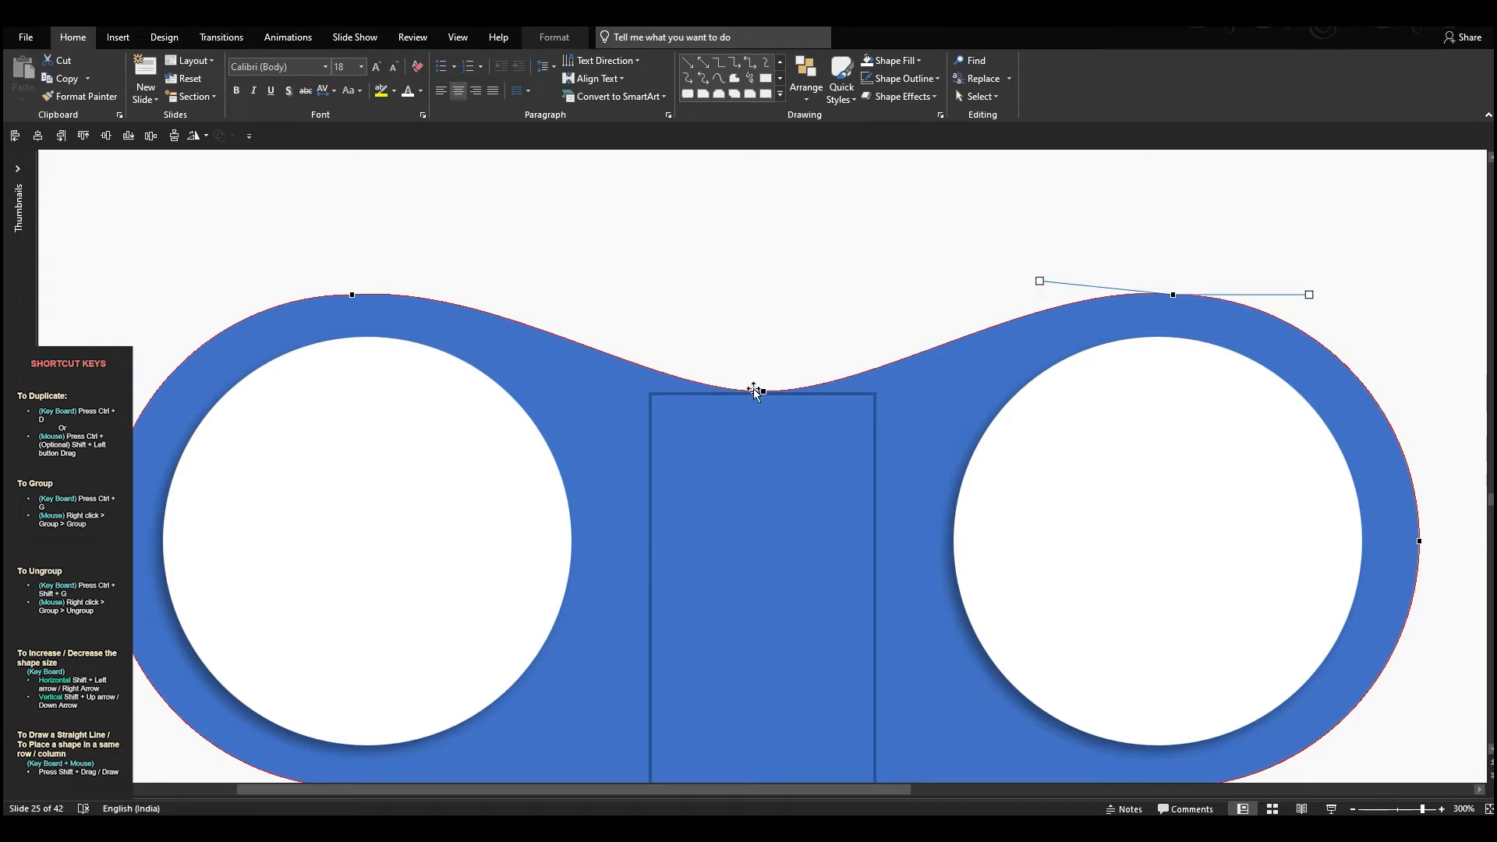
pyautogui.click(797, 333)
pyautogui.scroll(-5, 831, 402)
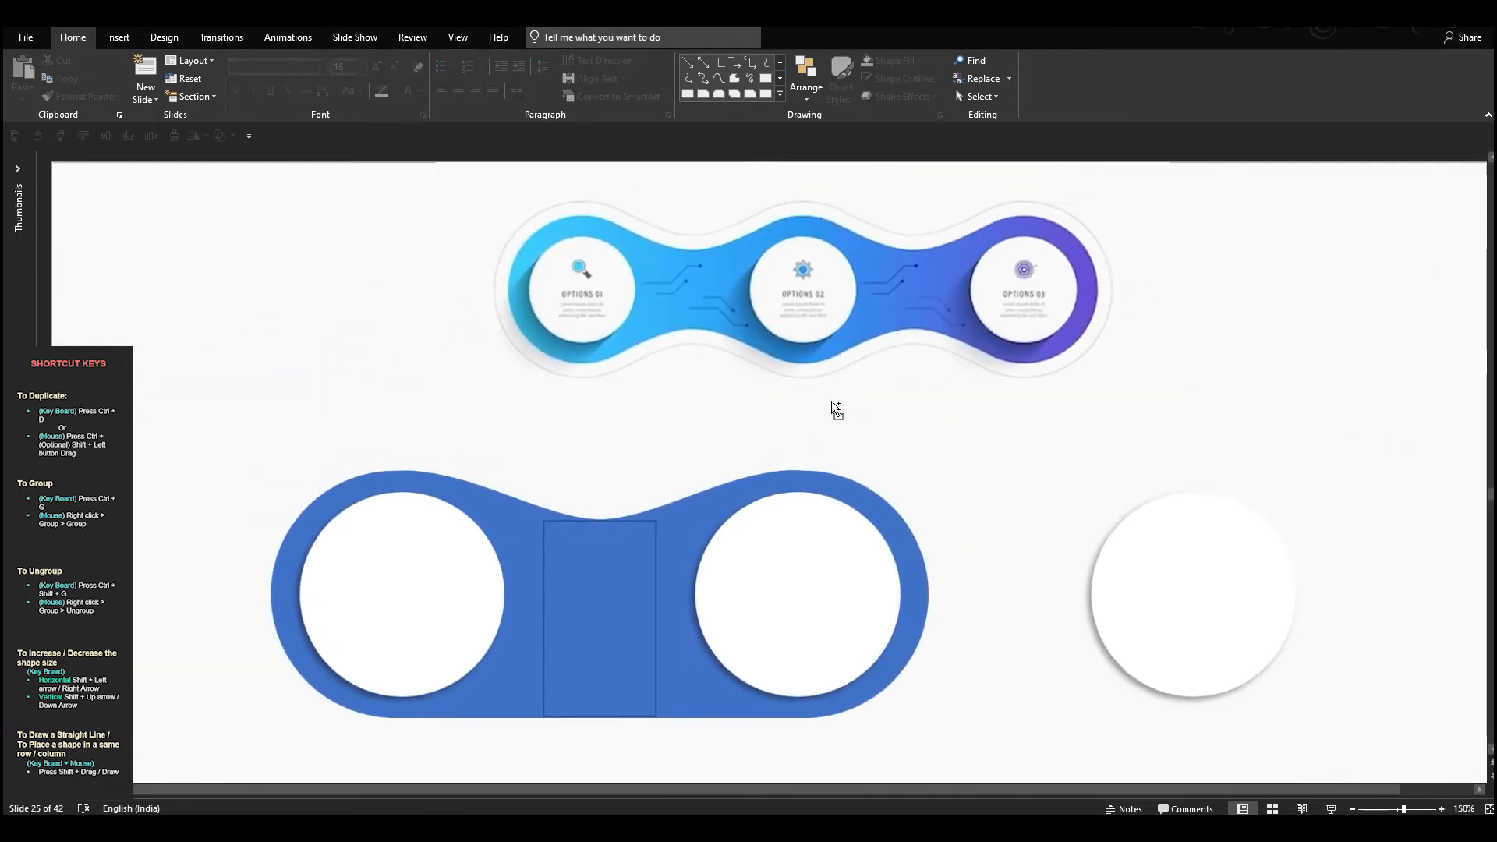
# Step: Move the guide rectangle under the dip downward and delete it
pyautogui.click(592, 435)
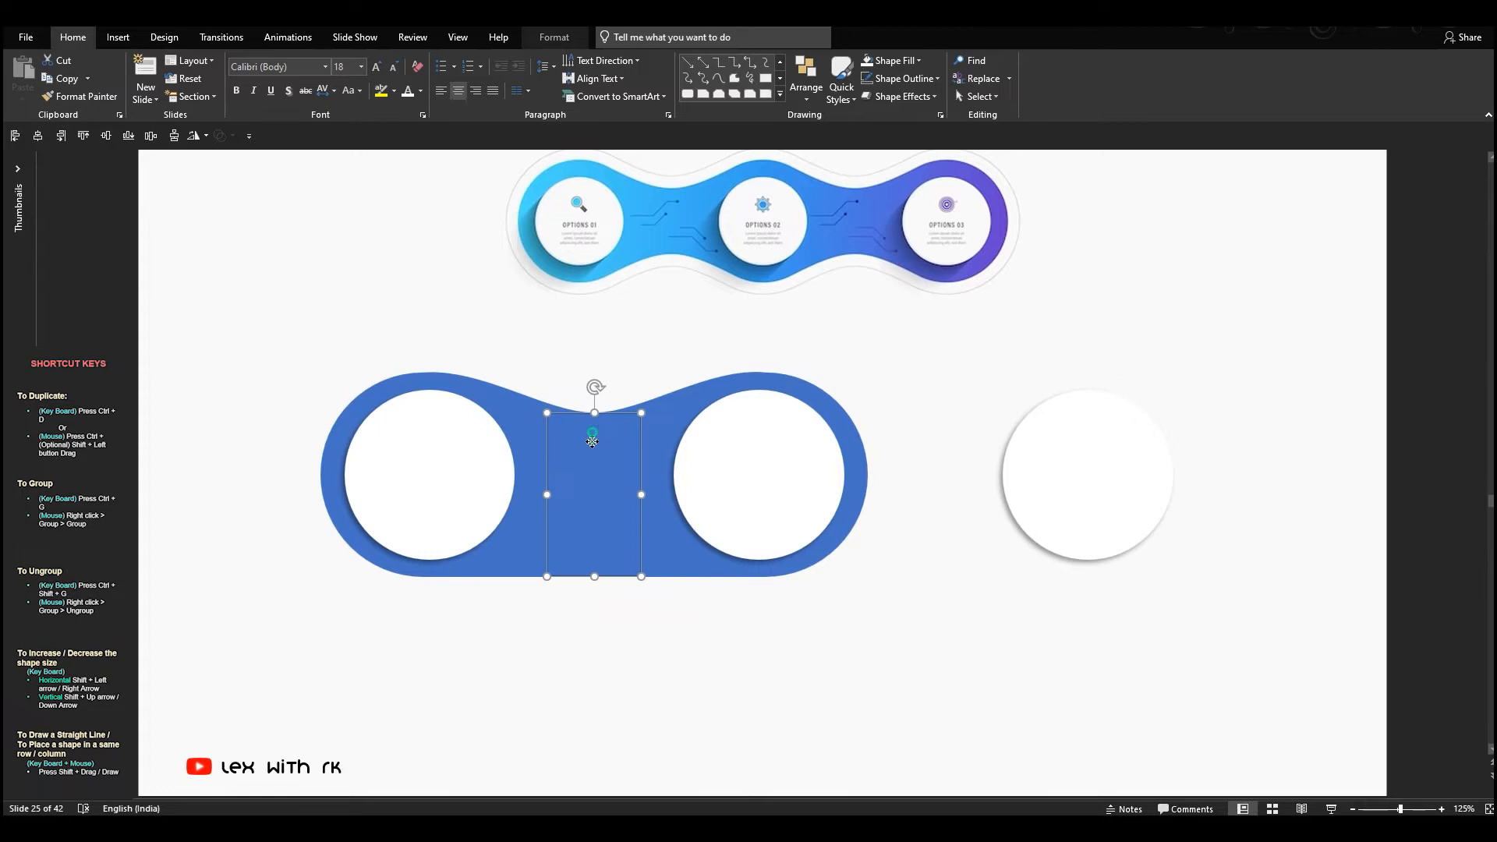
pyautogui.moveTo(593, 433); pyautogui.dragTo(593, 545)
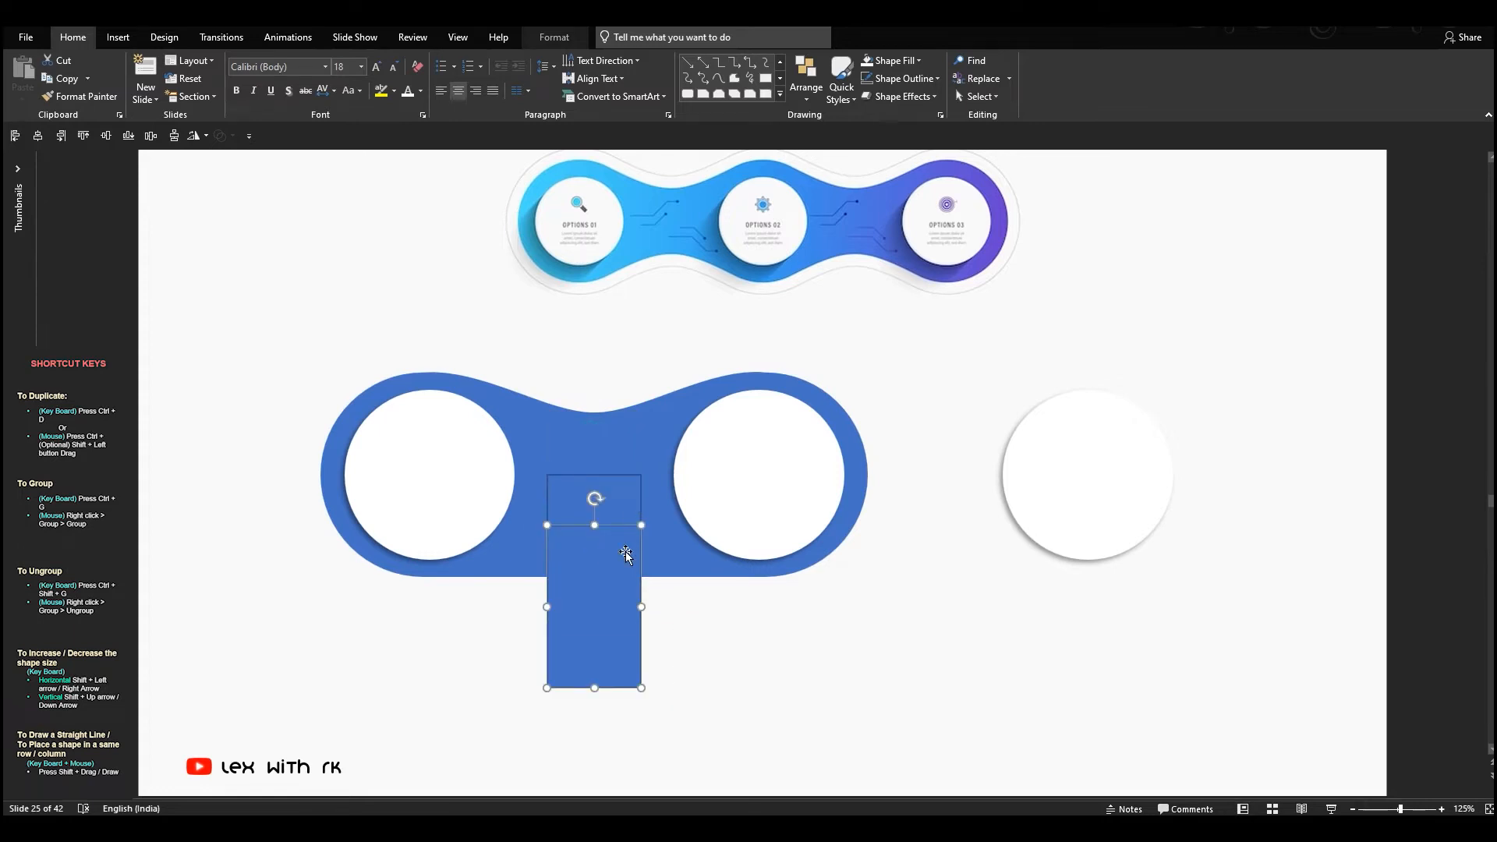
pyautogui.press('Delete')
# Step: Widen the remaining guide rectangle past both ends of the rounded shape, remove its outline, and extend it below the shape's lower edge
pyautogui.click(621, 526)
pyautogui.moveTo(643, 526); pyautogui.dragTo(889, 524)
pyautogui.click(926, 83)
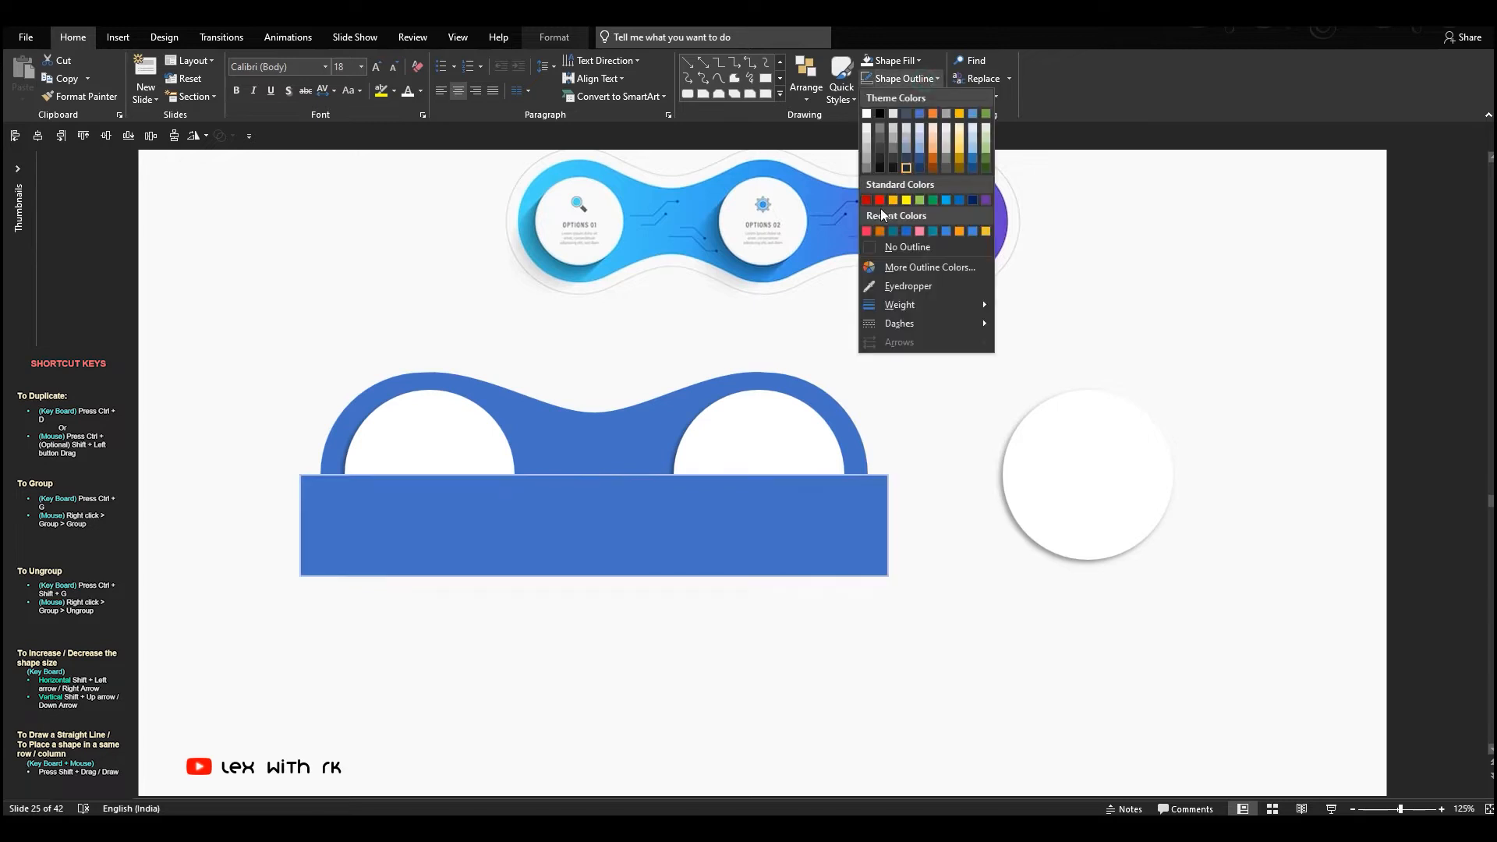
pyautogui.click(874, 250)
pyautogui.moveTo(597, 577); pyautogui.dragTo(595, 613)
# Step: Subtract the wide rectangle from the rounded shape so only its wavy upper half remains
pyautogui.keyDown('shift'); pyautogui.click(639, 431); pyautogui.keyUp('shift')
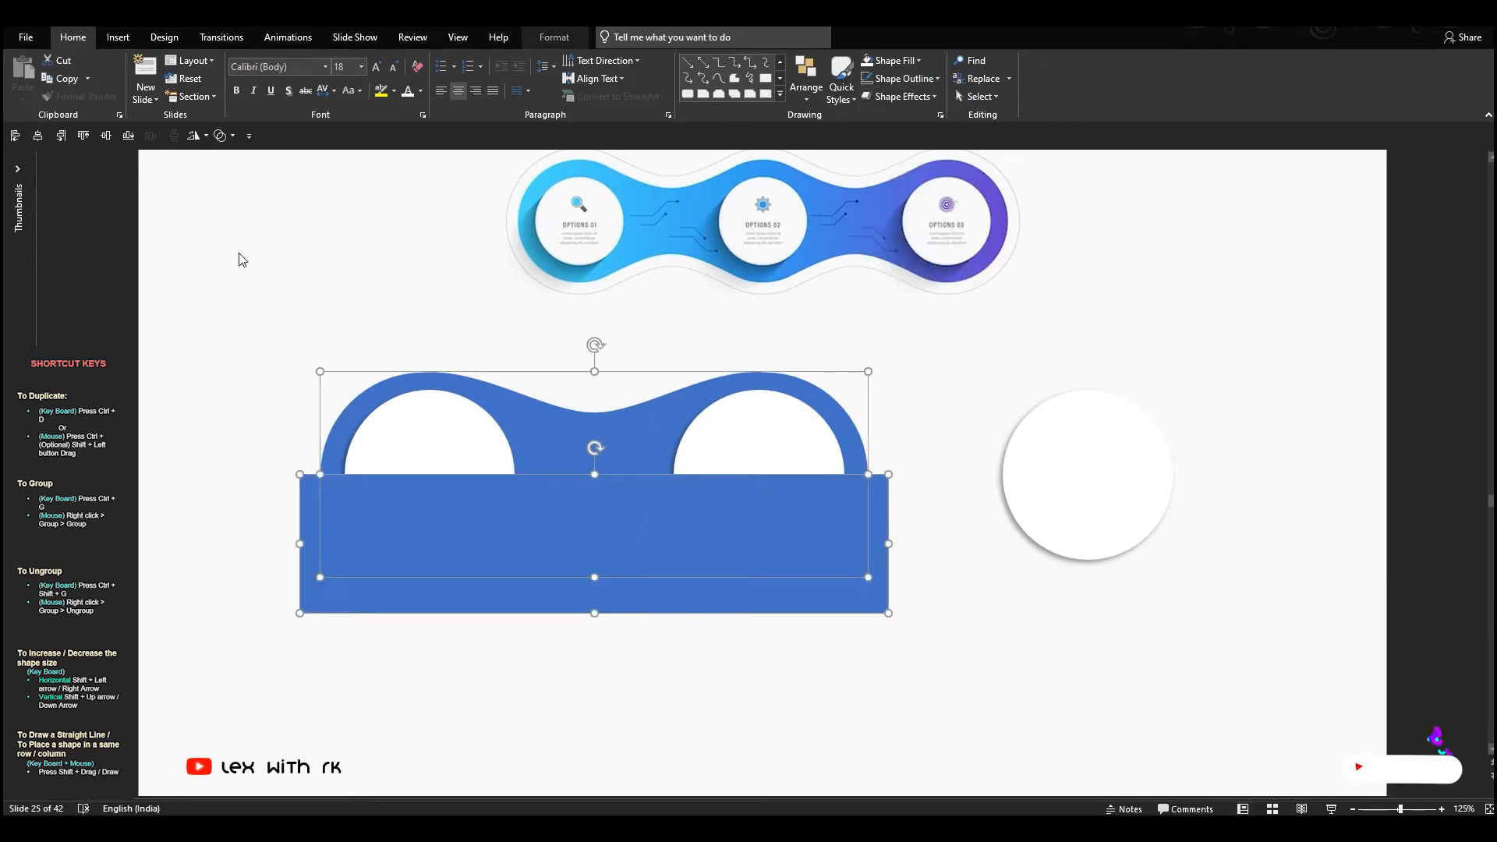
pyautogui.click(219, 135)
pyautogui.click(251, 232)
# Step: Duplicate the wavy half straight down, flip the copy vertically to form the lower half, and send it behind the circles
pyautogui.keyDown('ctrl'); pyautogui.keyDown('shift'); pyautogui.moveTo(589, 445); pyautogui.dragTo(585, 548); pyautogui.keyUp('shift'); pyautogui.keyUp('ctrl')
pyautogui.click(205, 135)
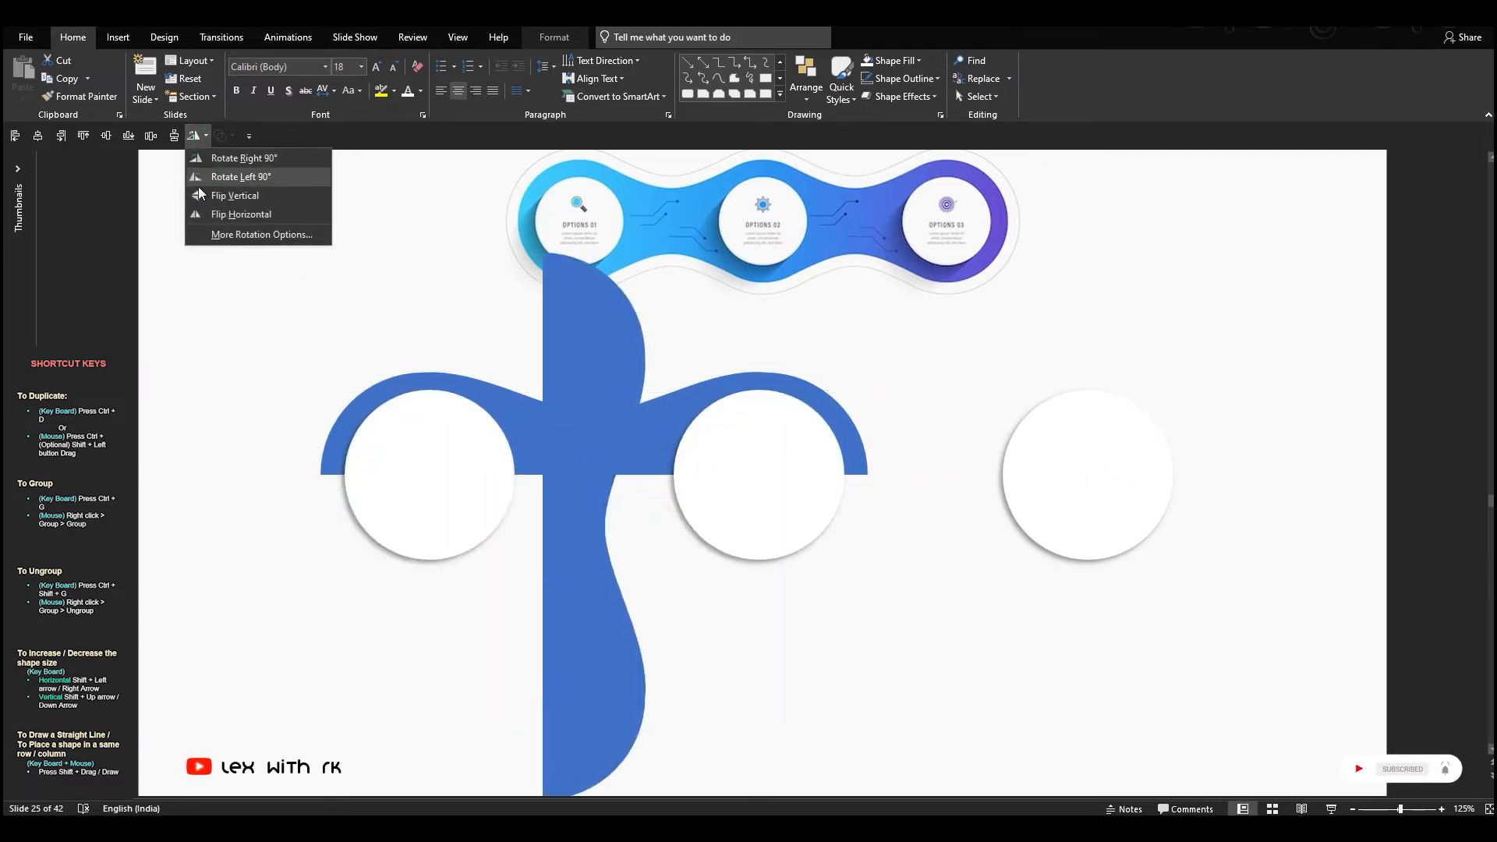
pyautogui.click(198, 192)
pyautogui.rightClick(402, 489)
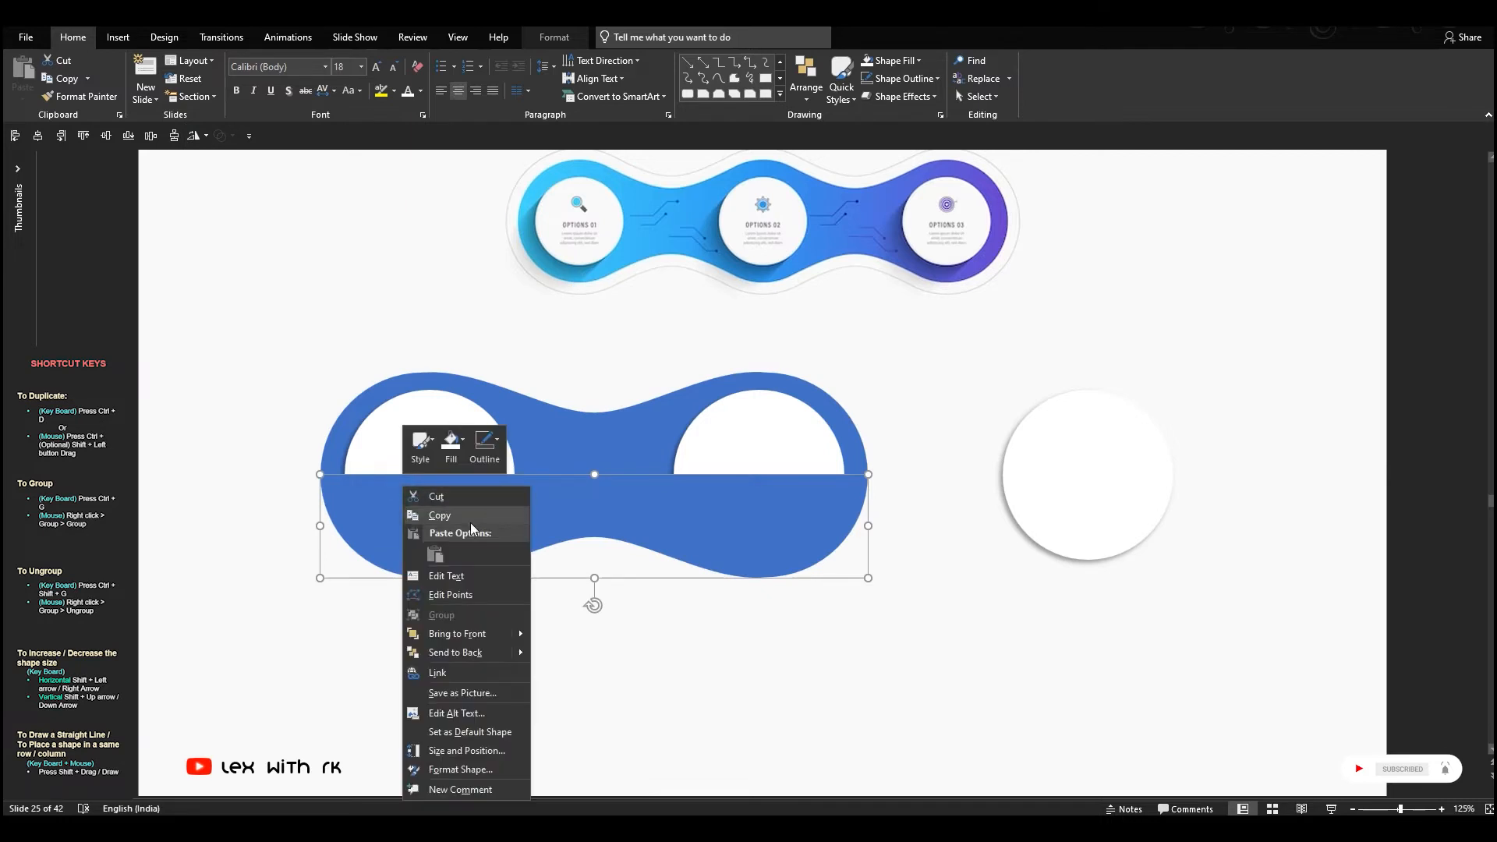
pyautogui.click(484, 654)
# Step: Duplicate both wavy halves horizontally so the copies span the second and third circles, and send them to the back
pyautogui.keyDown('shift'); pyautogui.click(535, 438); pyautogui.keyUp('shift')
pyautogui.keyDown('ctrl'); pyautogui.keyDown('shift'); pyautogui.moveTo(535, 438); pyautogui.dragTo(867, 443); pyautogui.keyUp('shift'); pyautogui.keyUp('ctrl')
pyautogui.rightClick(867, 443)
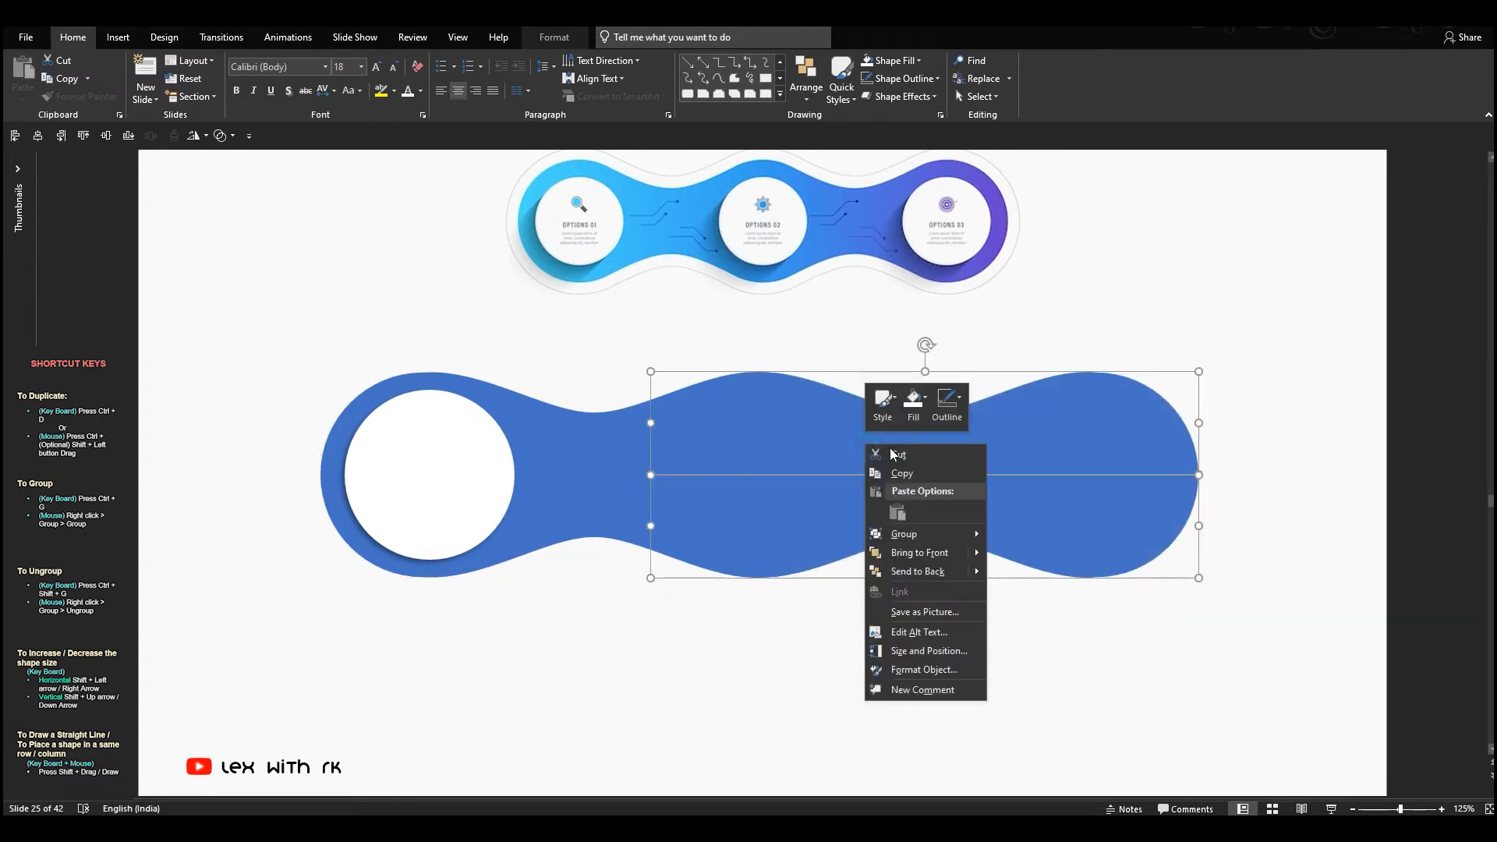
pyautogui.click(926, 571)
pyautogui.click(889, 644)
# Step: Group the circles and band pieces, center the group horizontally on the slide, and ungroup it
pyautogui.moveTo(1273, 343)
pyautogui.mouseDown()
pyautogui.moveTo(267, 595)
pyautogui.moveTo(237, 620)
pyautogui.mouseUp()
pyautogui.hotkey('ctrl', 'g')
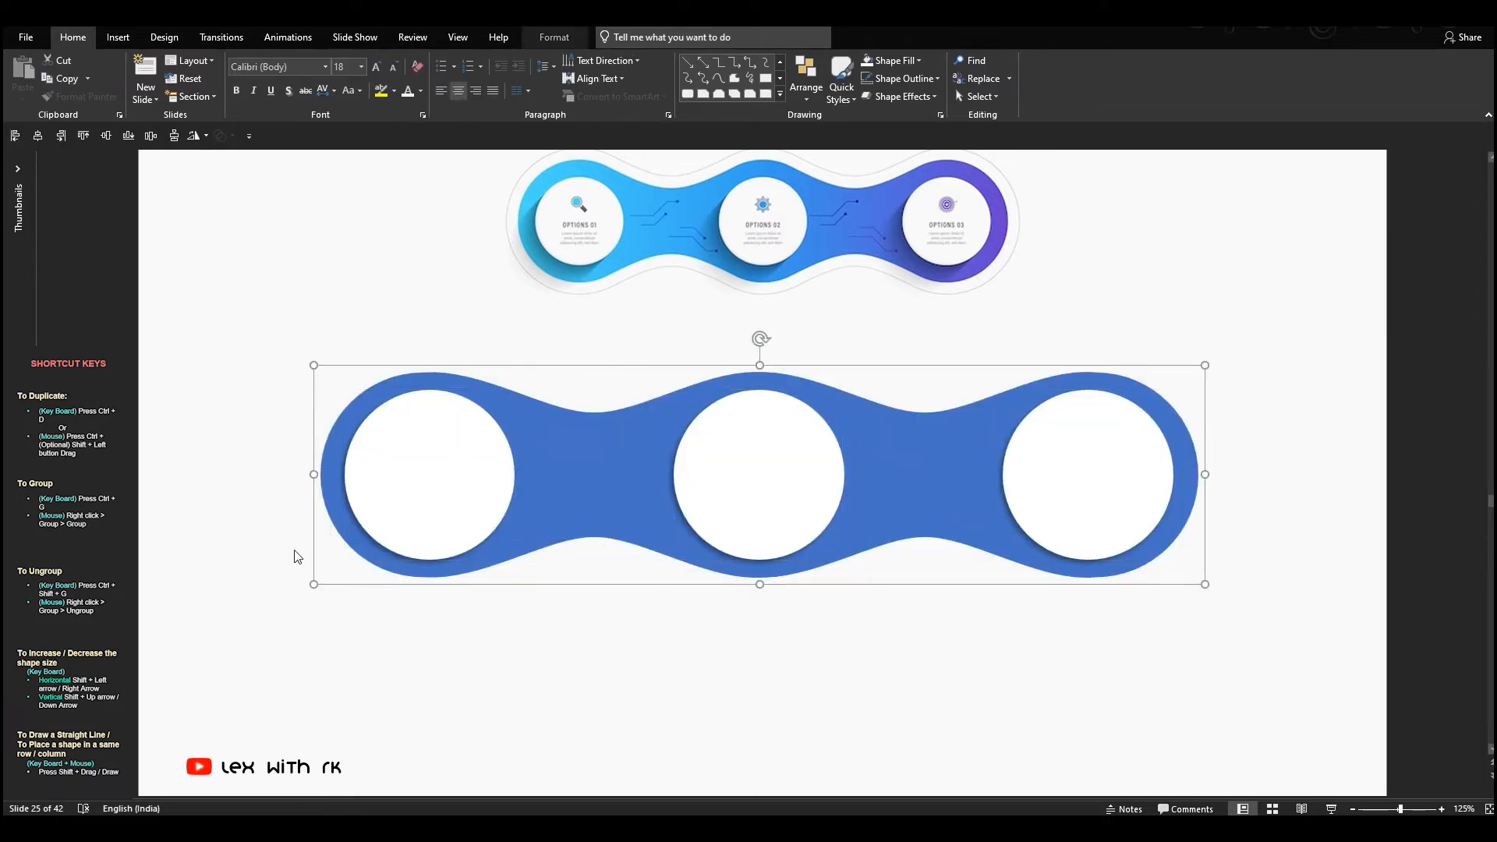
pyautogui.click(38, 135)
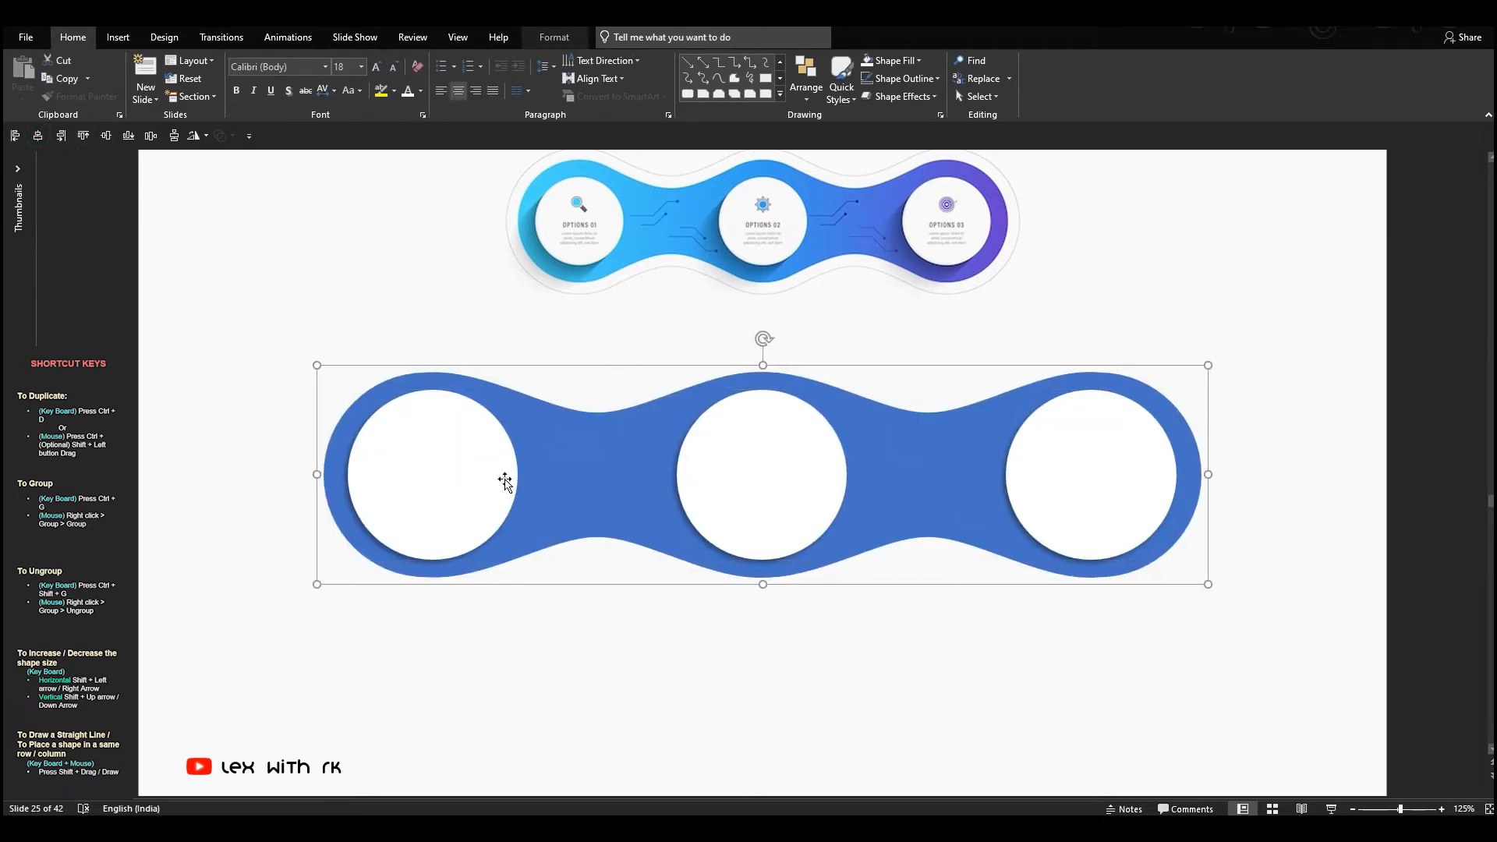
pyautogui.hotkey('ctrl', 'shift', 'g')
pyautogui.click(592, 689)
# Step: Merge the four wavy band pieces into one shape with Union
pyautogui.click(568, 454)
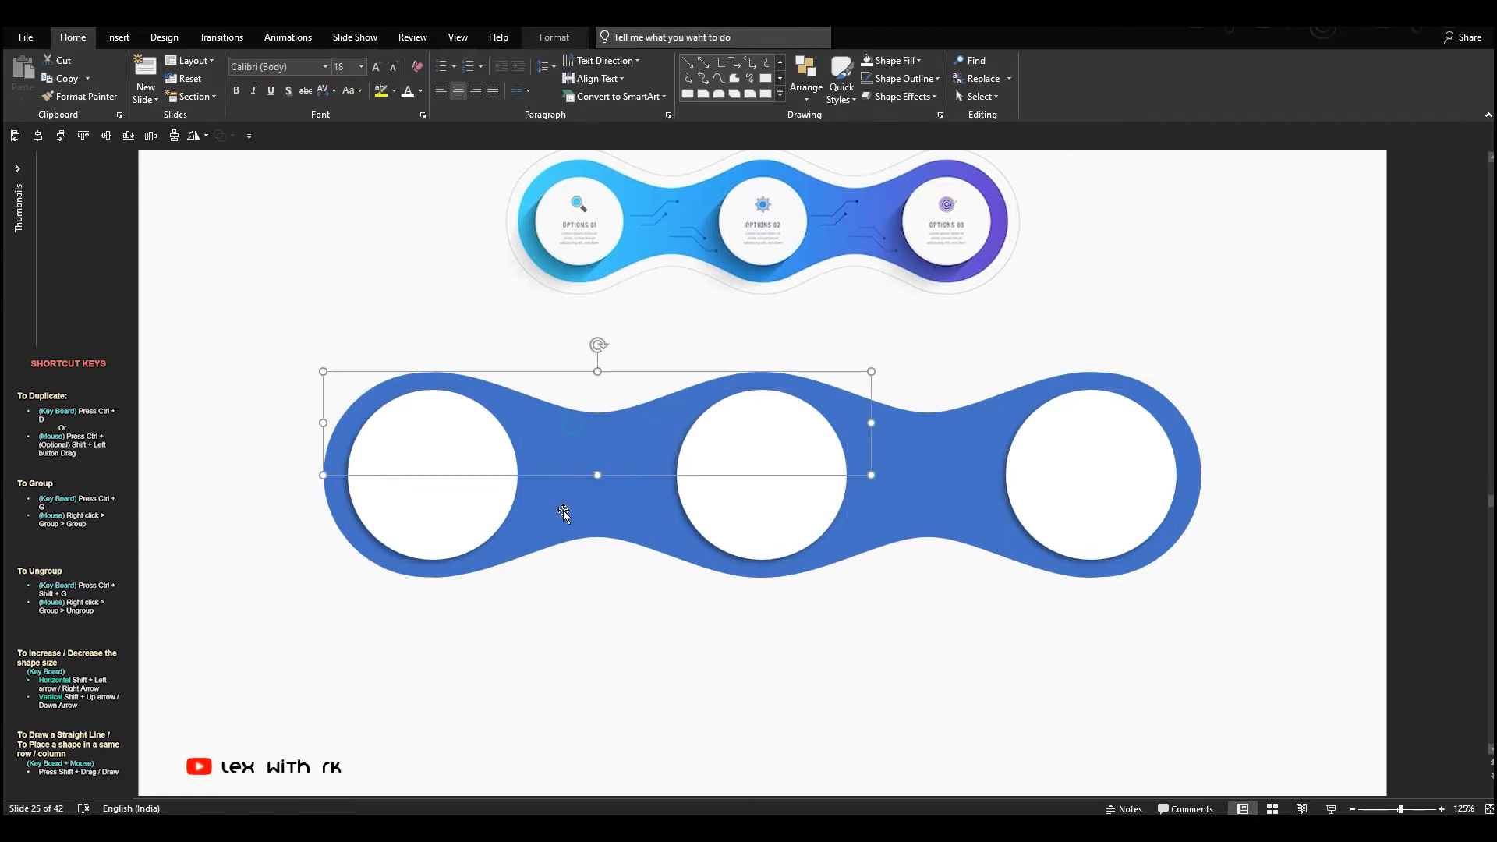
pyautogui.keyDown('shift'); pyautogui.click(564, 503); pyautogui.keyUp('shift')
pyautogui.keyDown('shift'); pyautogui.click(908, 462); pyautogui.keyUp('shift')
pyautogui.keyDown('shift'); pyautogui.click(933, 483); pyautogui.keyUp('shift')
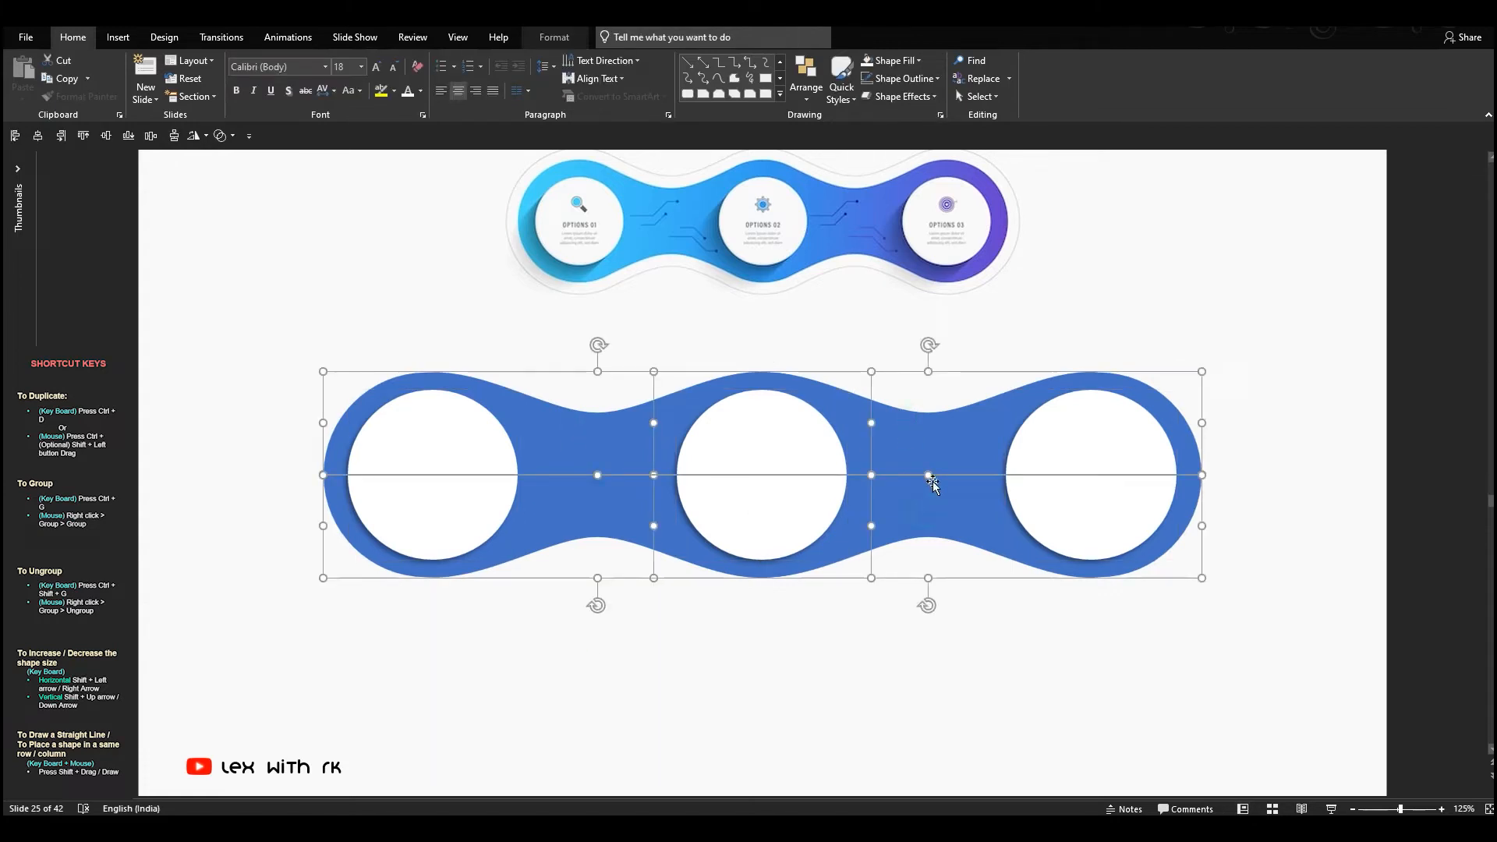
pyautogui.click(221, 135)
pyautogui.click(236, 161)
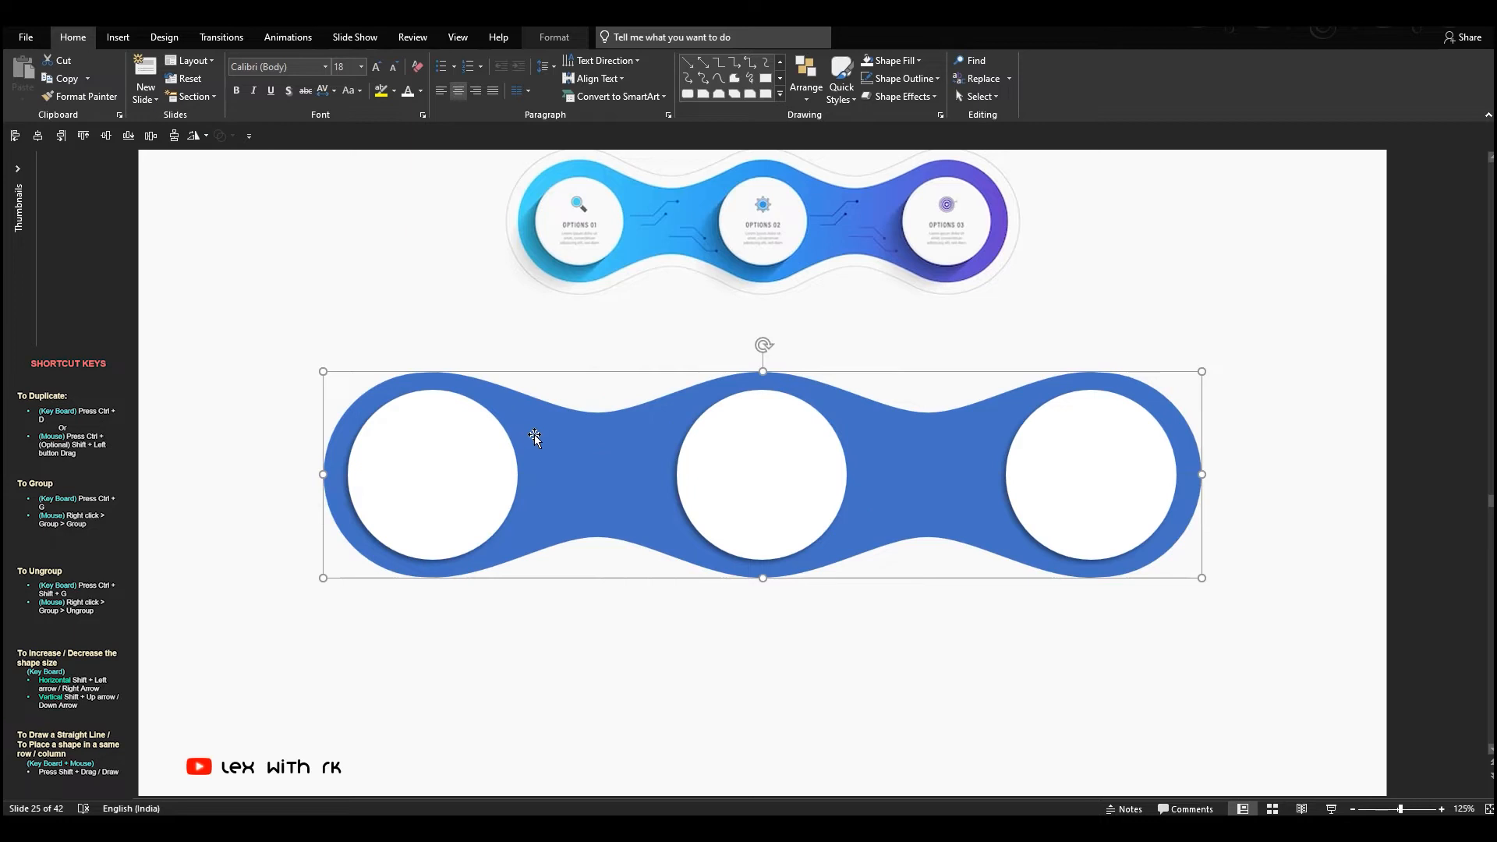
# Step: Give the merged band a linear gradient fill at 0° and add a middle gradient stop
pyautogui.rightClick(557, 439)
pyautogui.click(635, 721)
pyautogui.click(1312, 313)
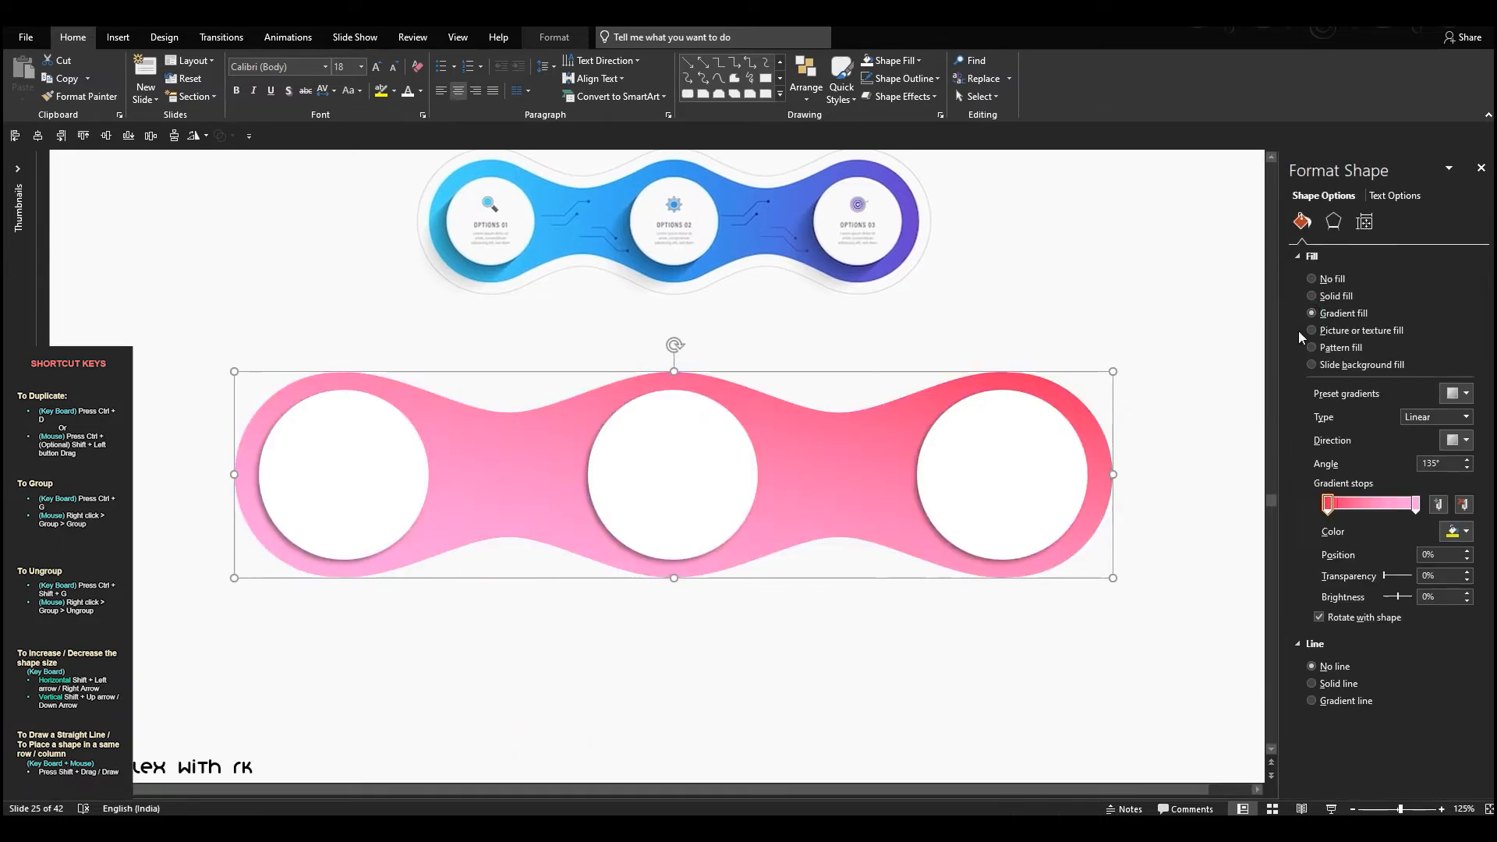
pyautogui.click(1457, 440)
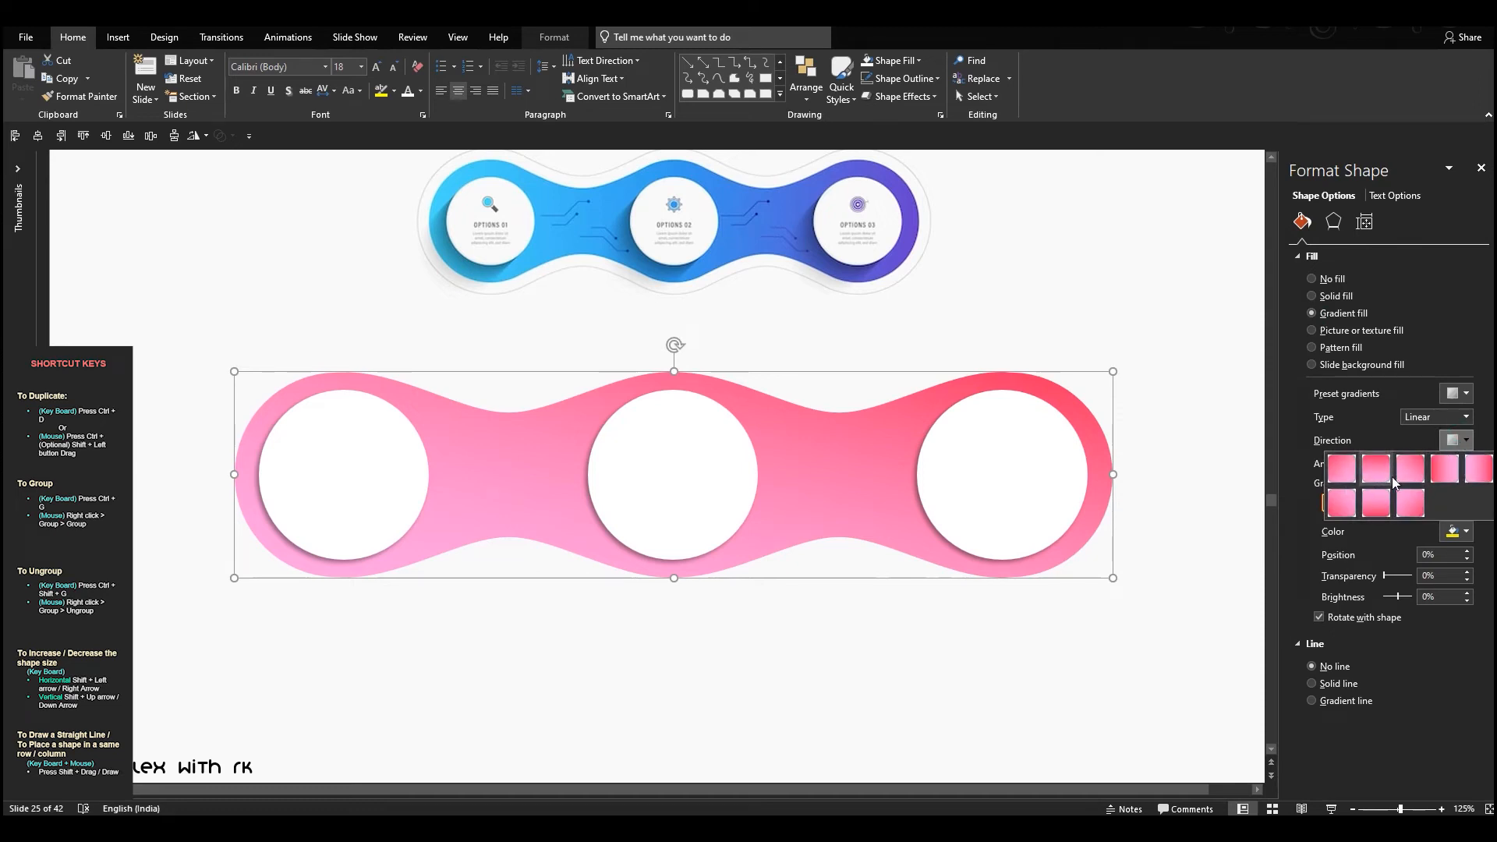
pyautogui.click(1438, 469)
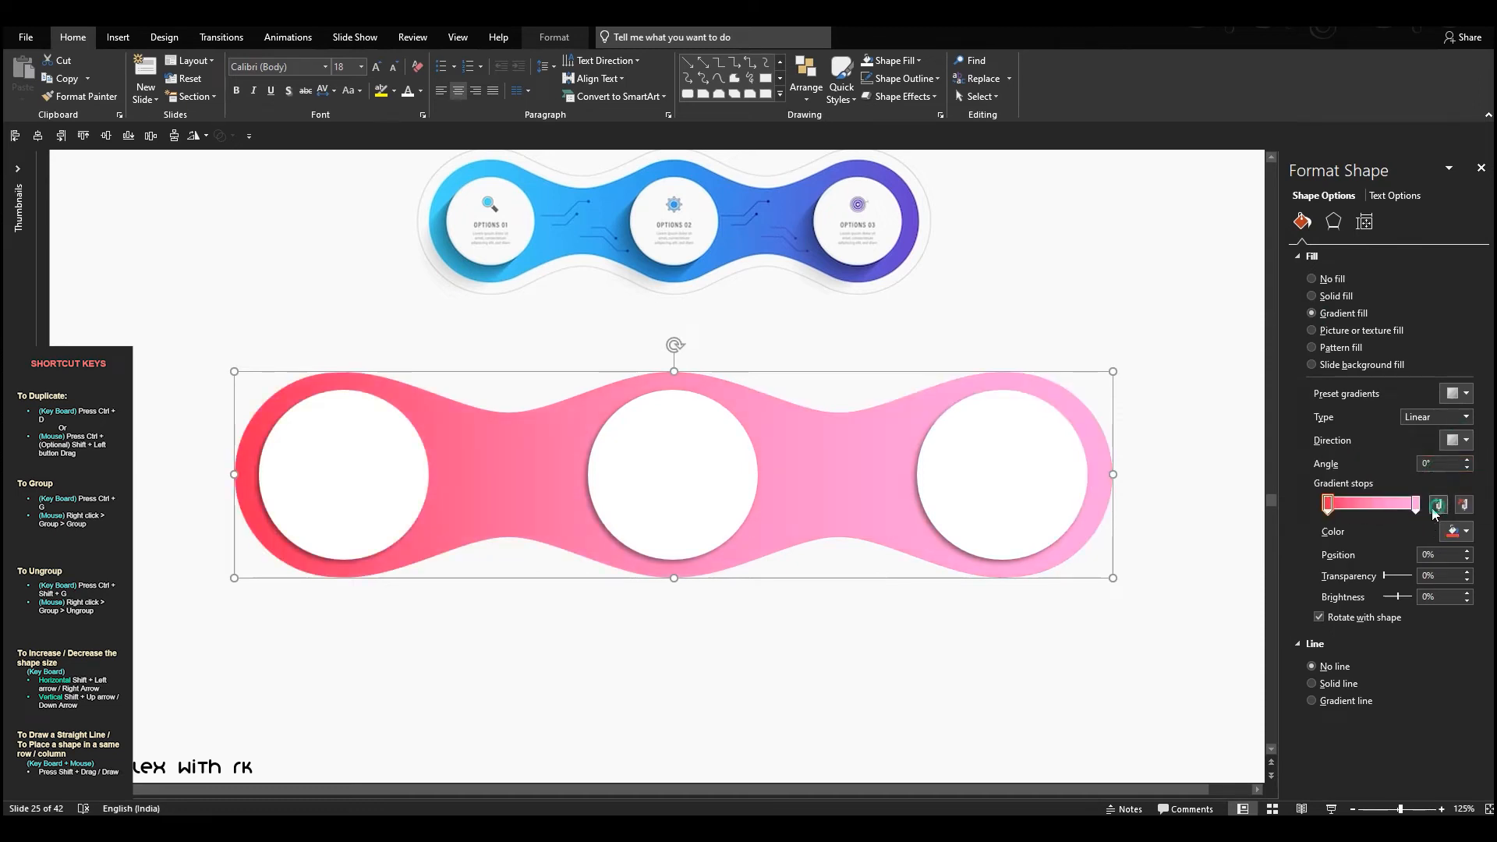
pyautogui.click(1438, 505)
# Step: Use the eyedropper to color the first gradient stop light blue and the last purple from the reference infographic's two ends
pyautogui.click(1328, 504)
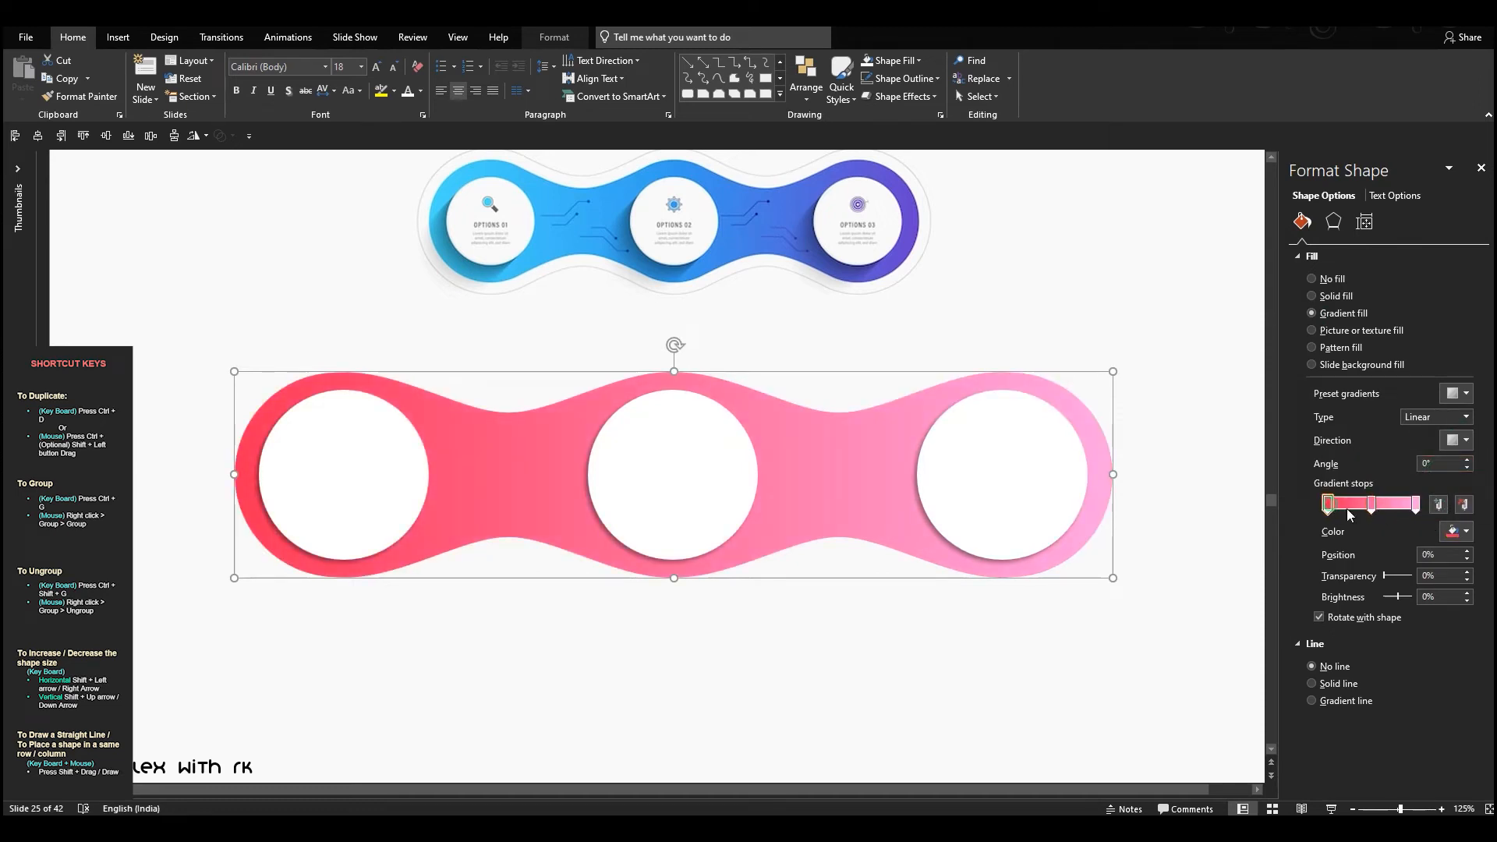
pyautogui.click(1466, 531)
pyautogui.click(1403, 716)
pyautogui.click(469, 166)
pyautogui.click(1416, 504)
pyautogui.click(1466, 531)
pyautogui.click(1399, 715)
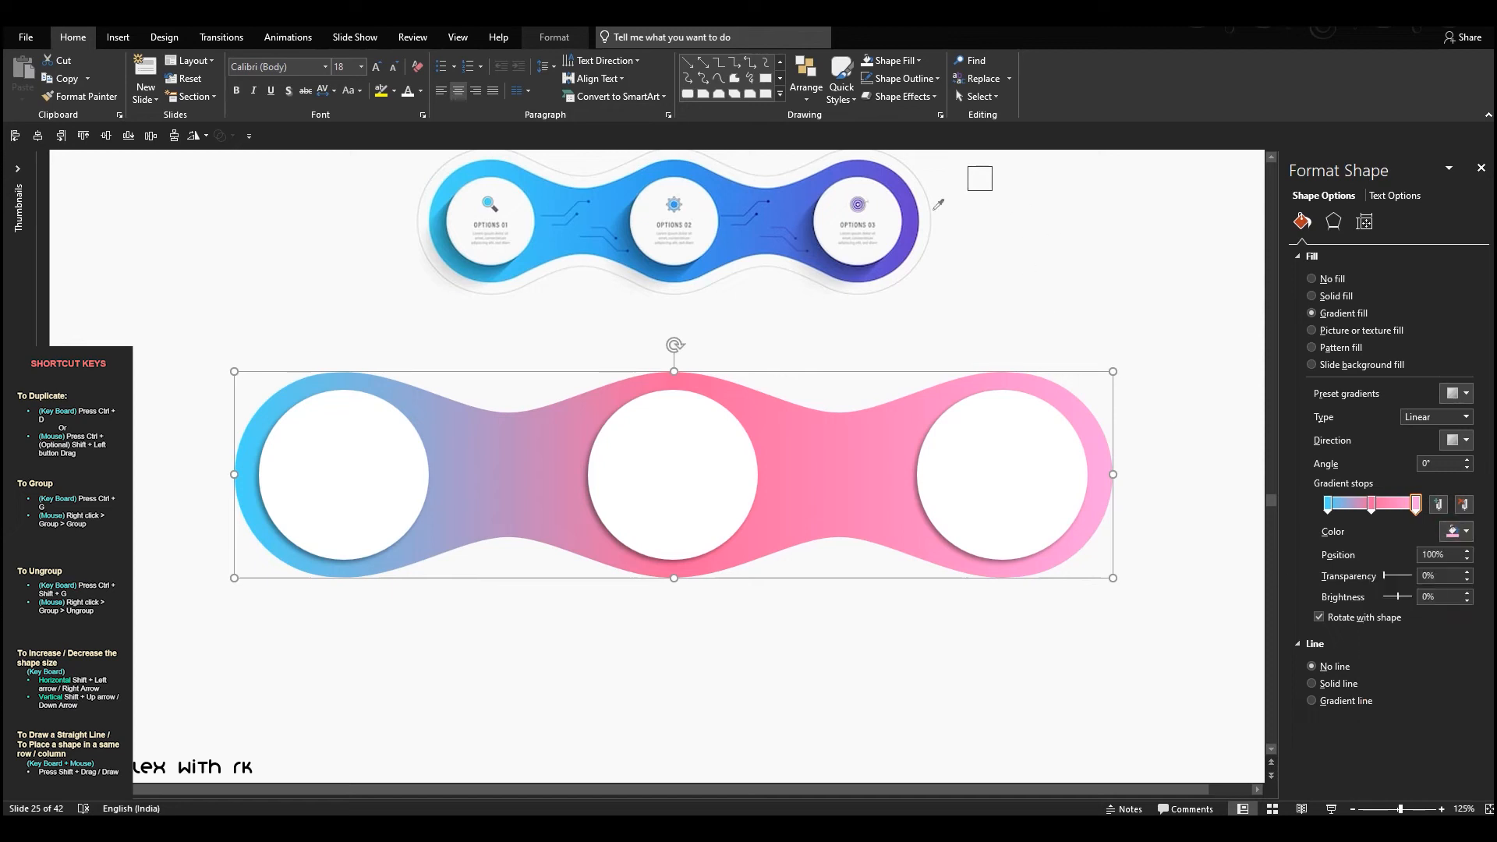
pyautogui.click(917, 204)
# Step: Color the middle gradient stop with the blue sampled above the reference infographic's center circle
pyautogui.click(1372, 505)
pyautogui.click(1455, 531)
pyautogui.click(1399, 715)
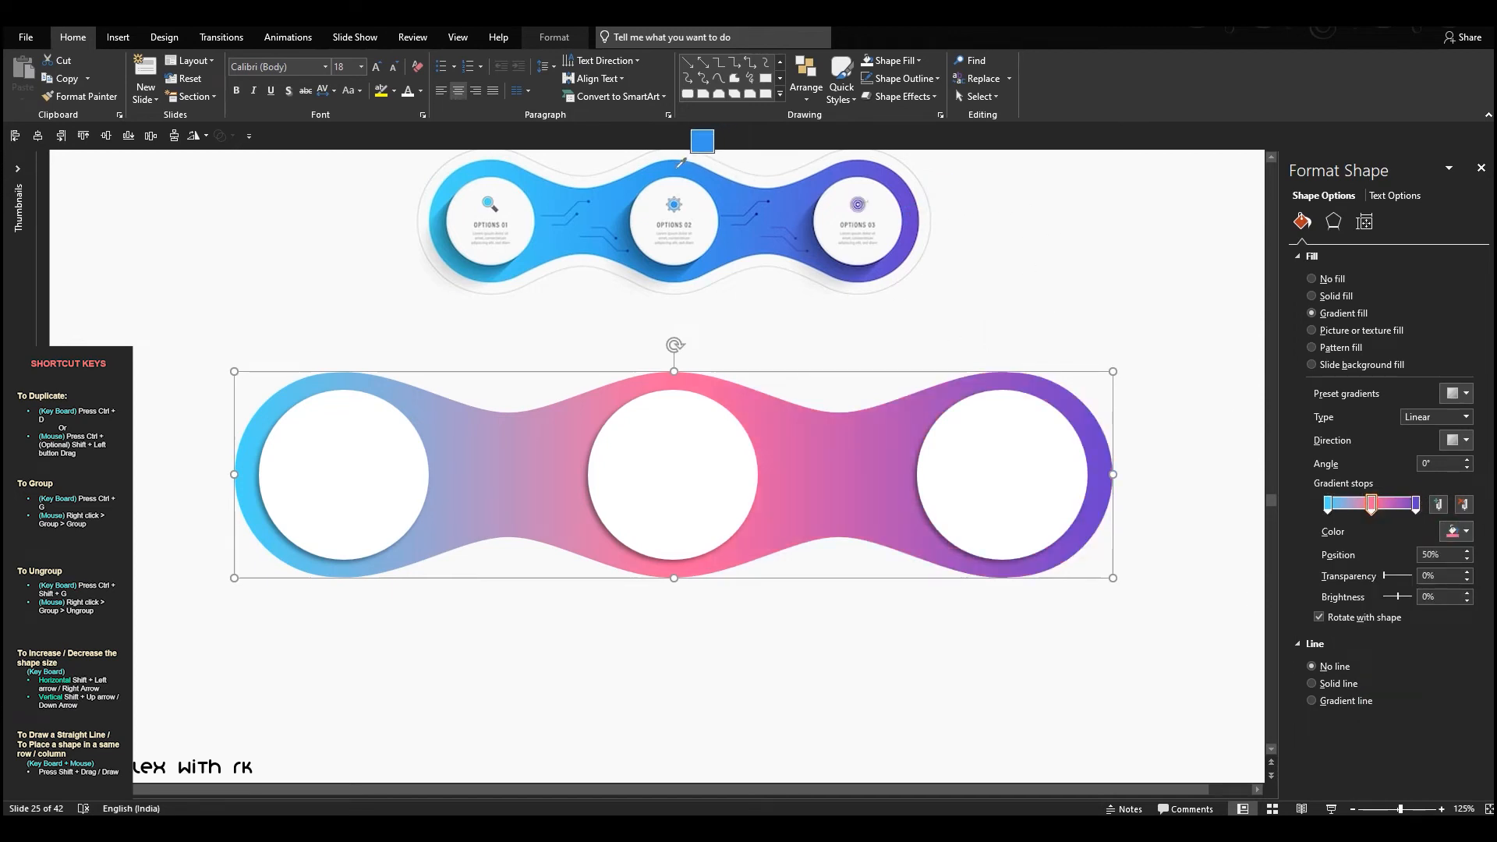
pyautogui.click(701, 159)
pyautogui.click(1053, 311)
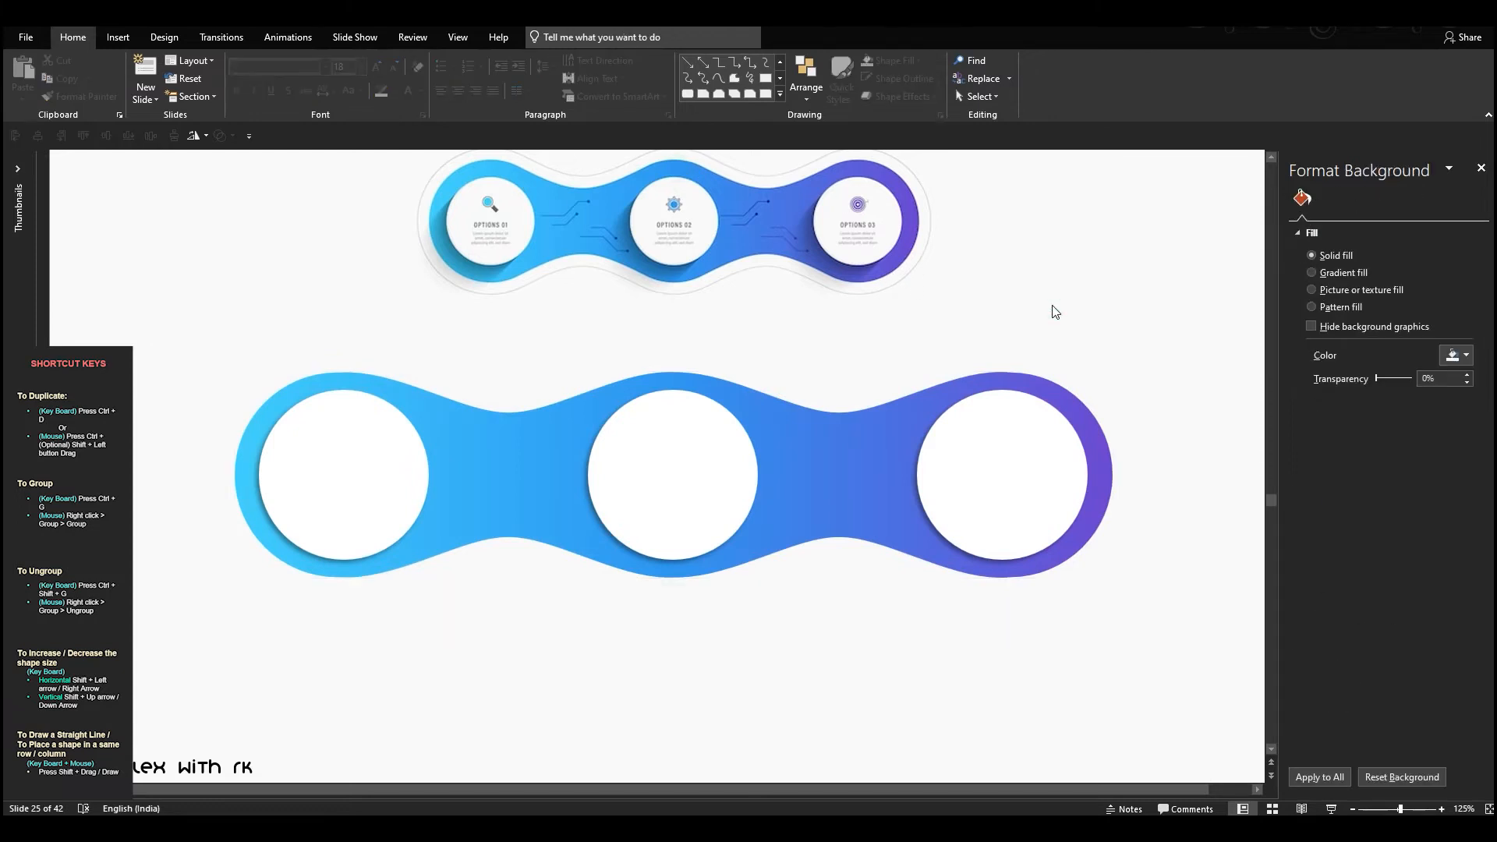
# Step: Set the shadow of all three white circles to a distance of 10 pt and a blur of 7 pt
pyautogui.click(361, 467)
pyautogui.keyDown('shift'); pyautogui.click(675, 464); pyautogui.keyUp('shift')
pyautogui.keyDown('shift'); pyautogui.click(958, 462); pyautogui.keyUp('shift')
pyautogui.click(1334, 221)
pyautogui.click(1323, 256)
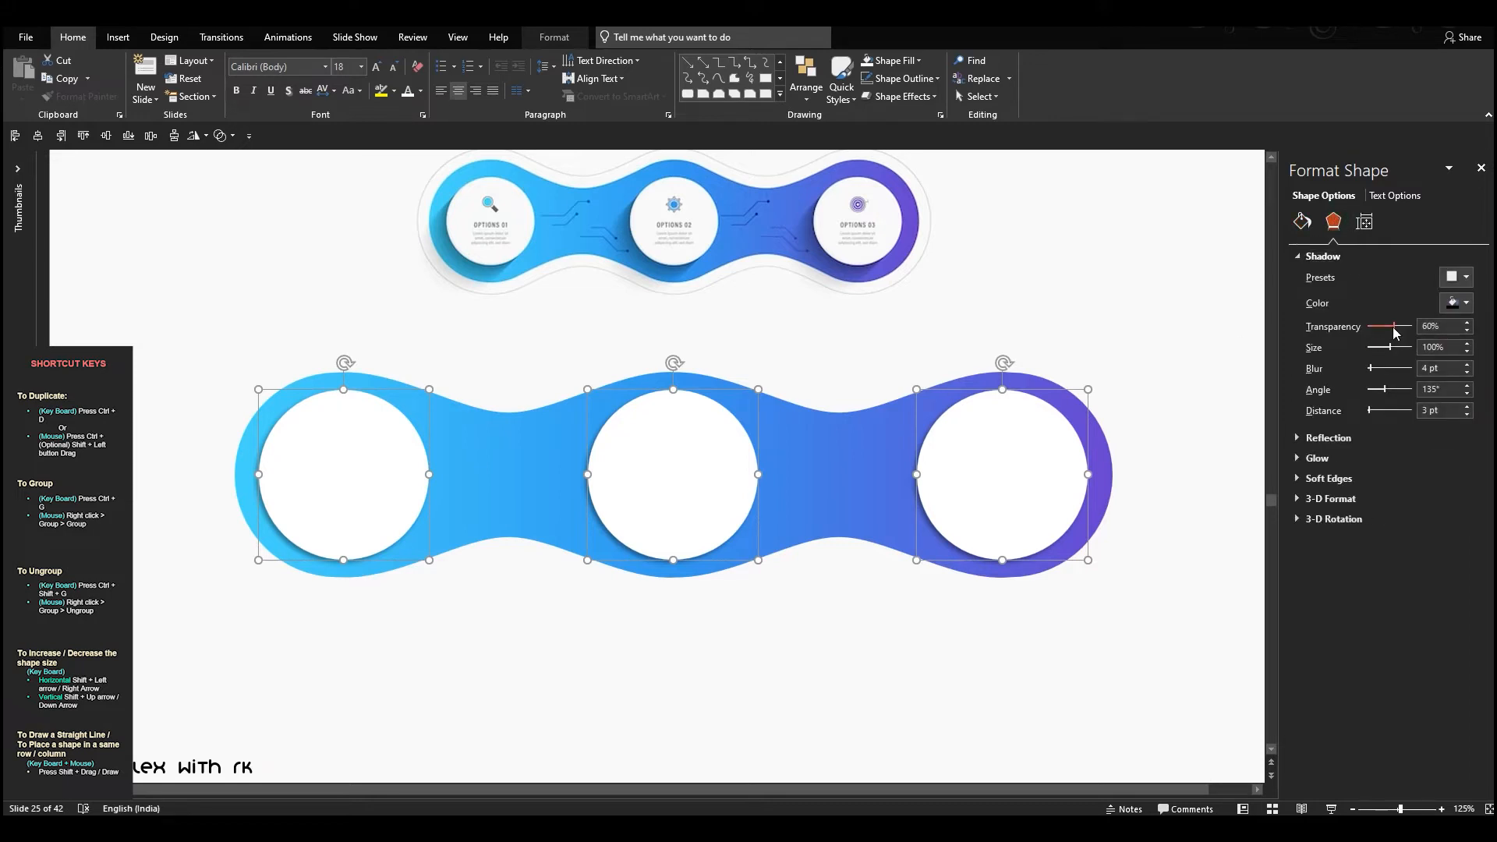
pyautogui.click(1467, 406)
pyautogui.click(1466, 407)
pyautogui.click(1467, 407)
pyautogui.click(1467, 407)
pyautogui.click(1467, 407)
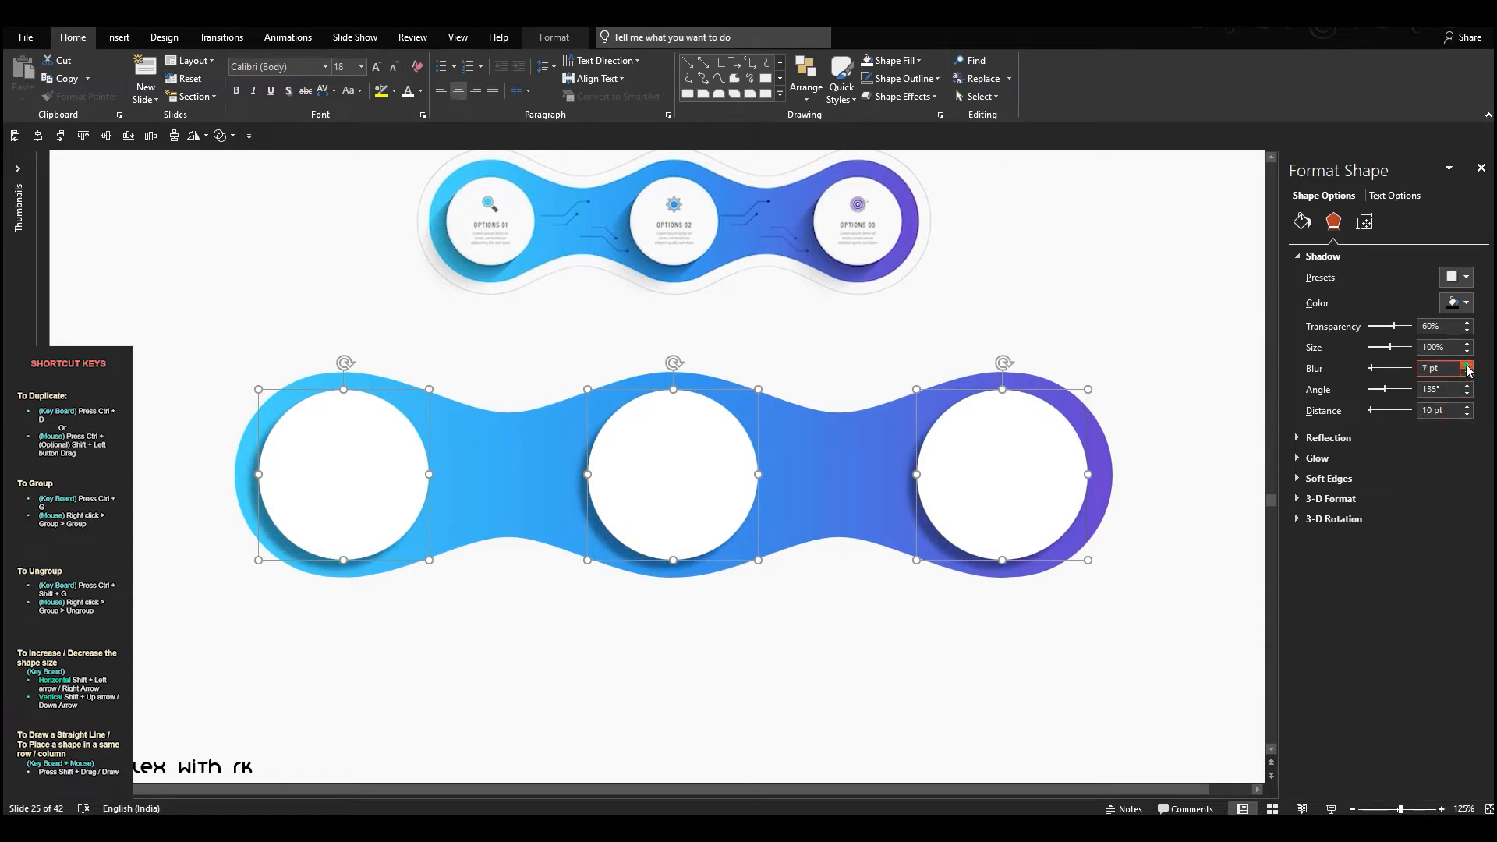
pyautogui.click(1042, 277)
# Step: Draw a short horizontal straight line on the band just beside the first circle, facing the center circle
pyautogui.scroll(2, 504, 312)
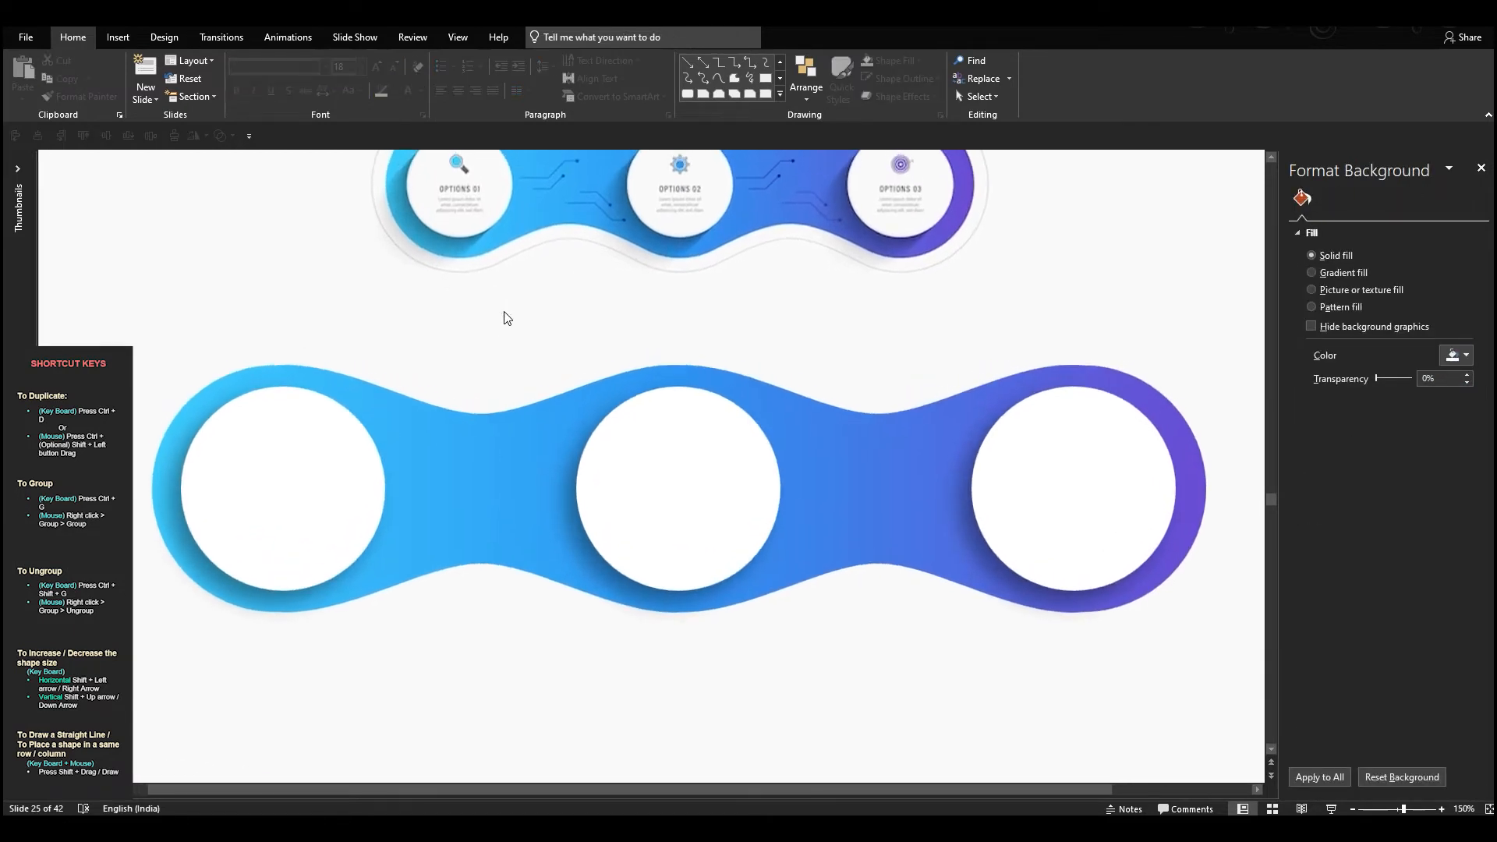
pyautogui.scroll(2, 503, 311)
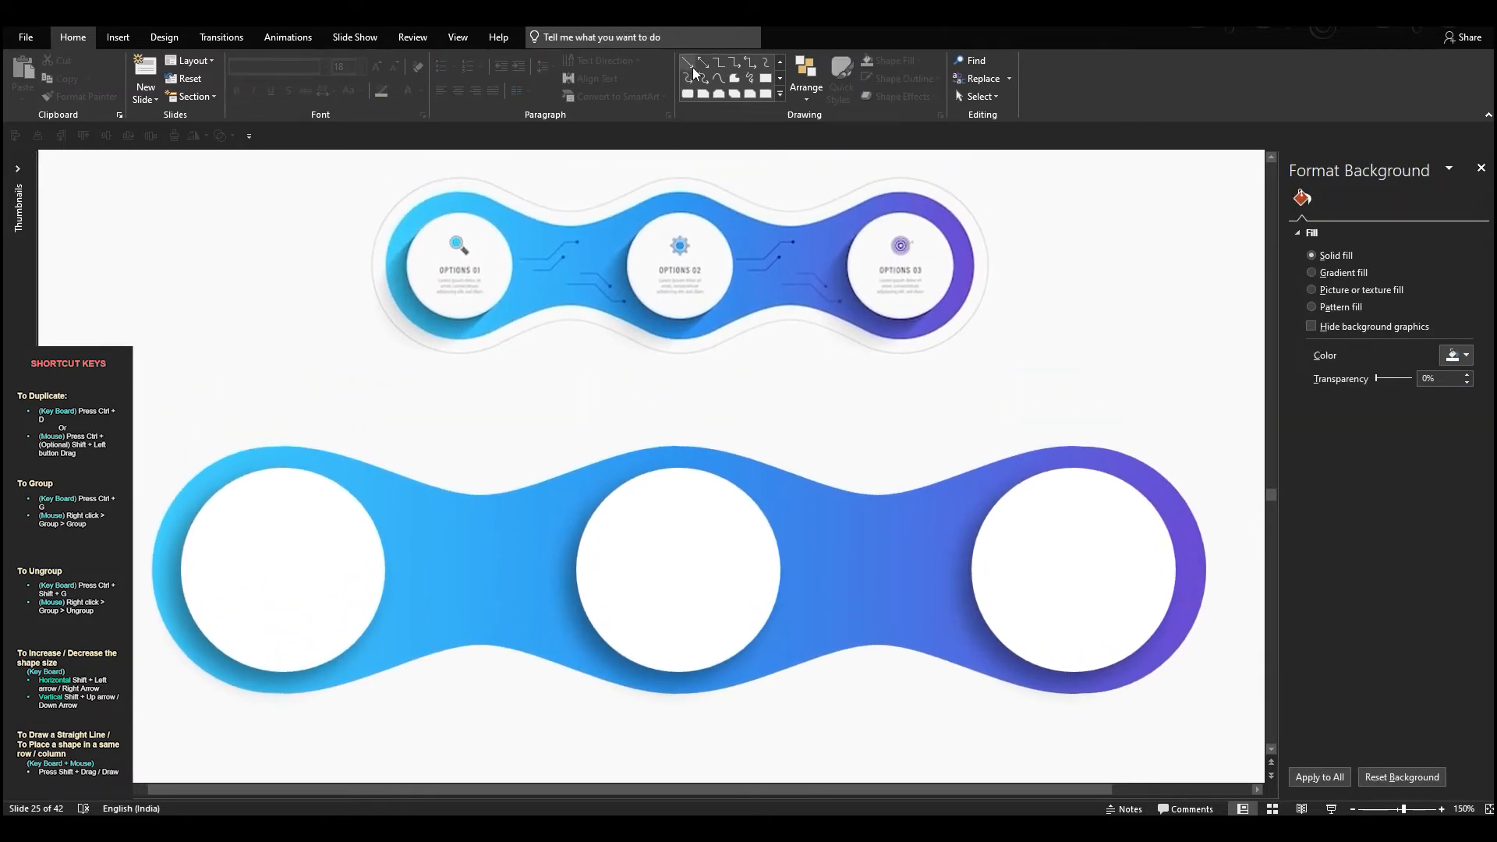
pyautogui.click(780, 94)
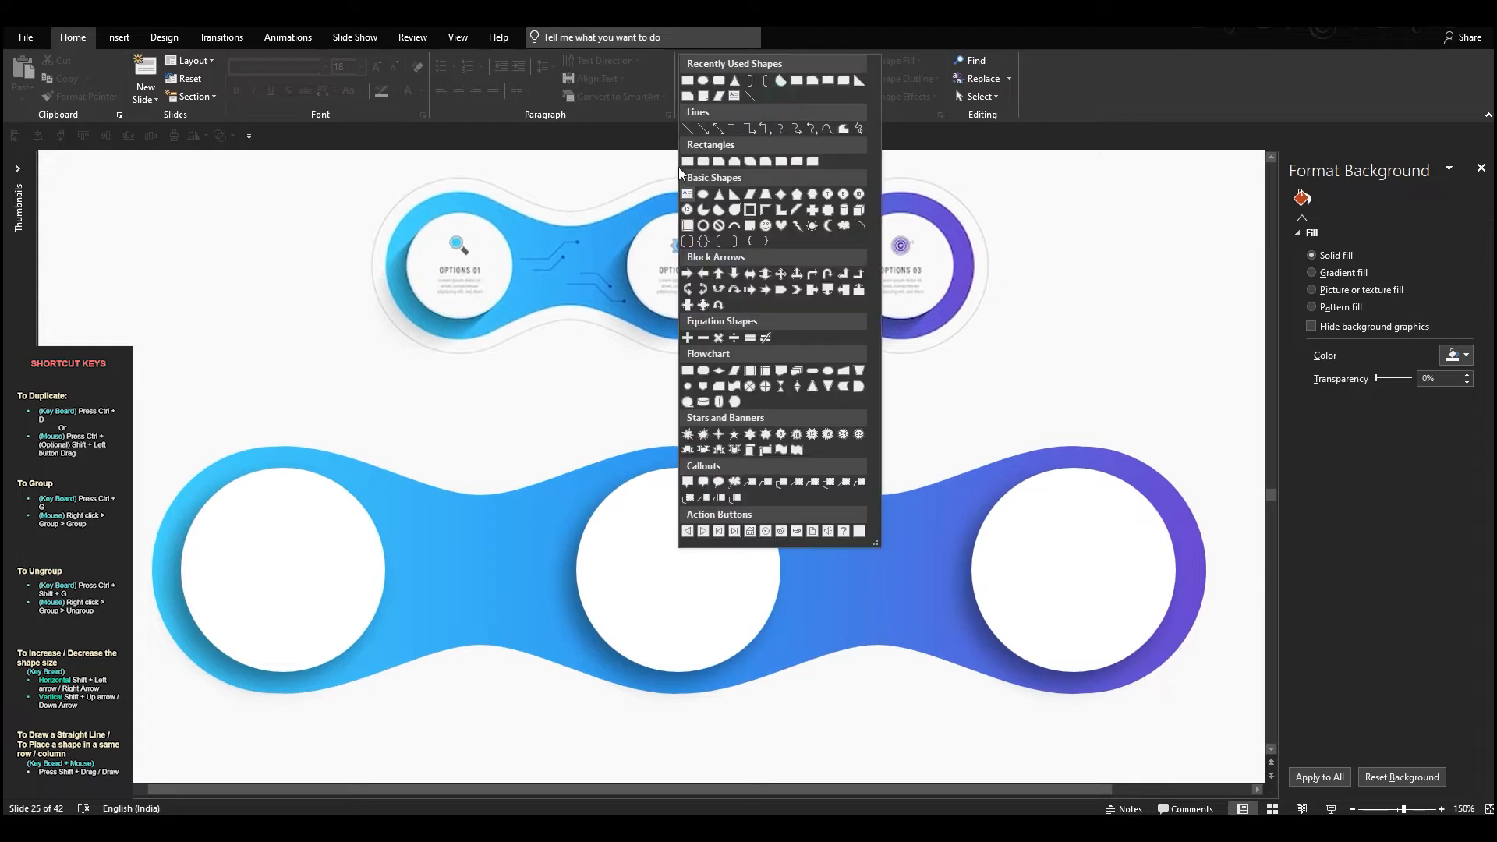
pyautogui.click(687, 134)
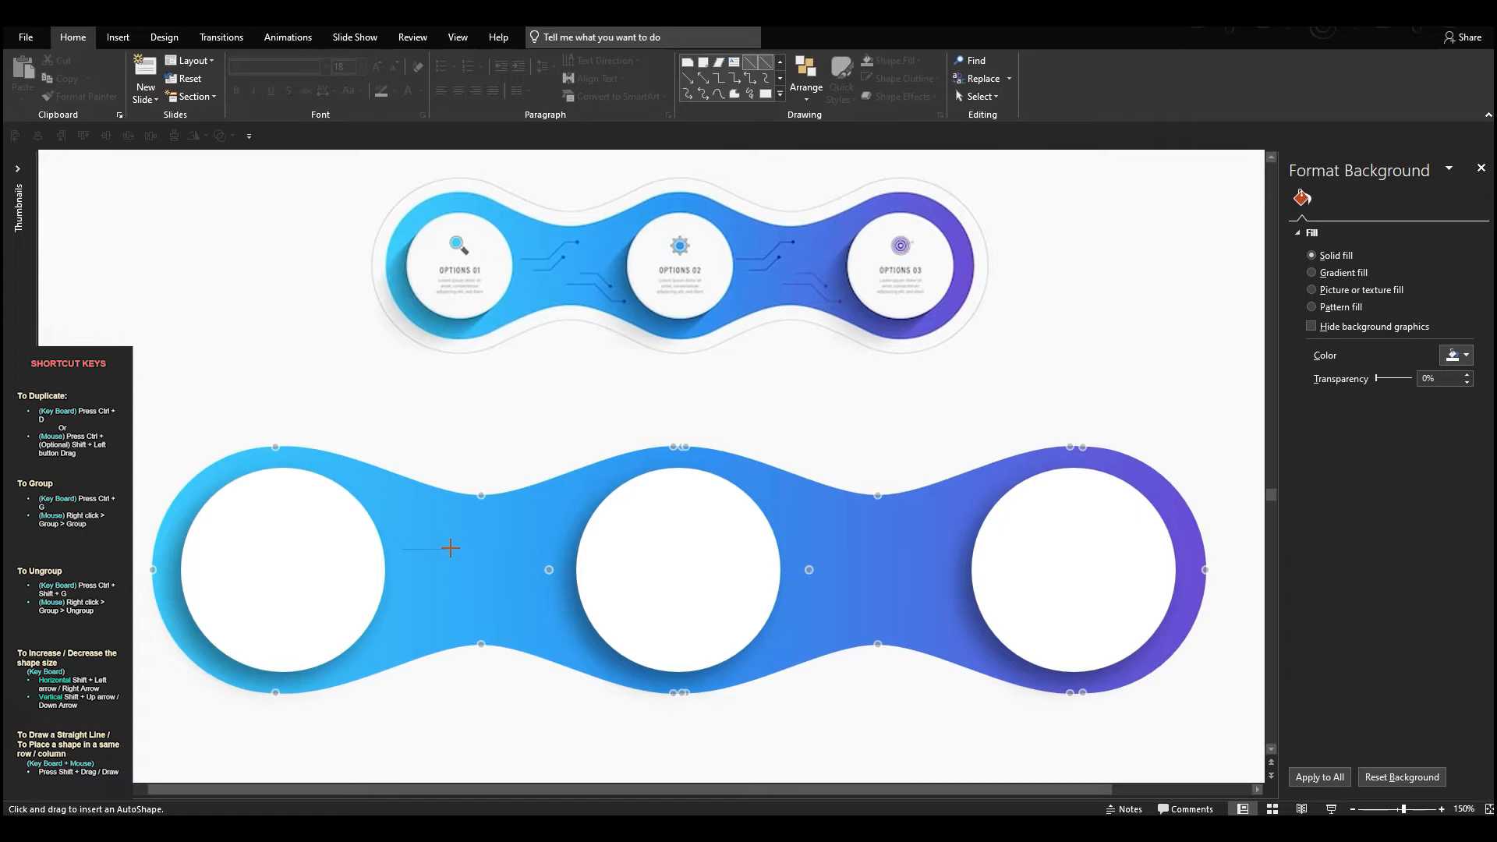
pyautogui.moveTo(450, 550); pyautogui.dragTo(449, 549)
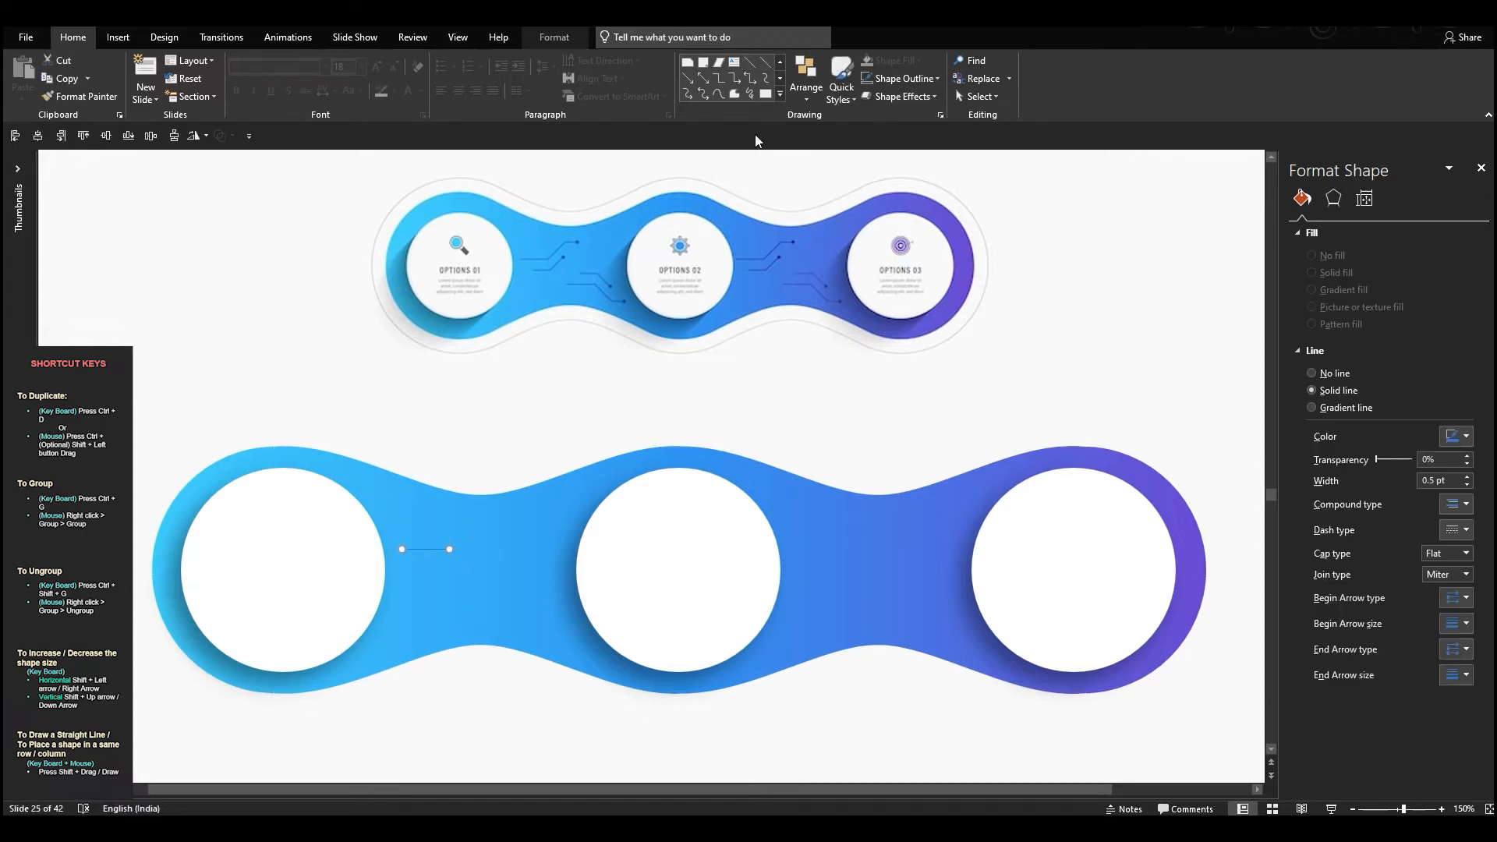
# Step: Set the short line's weight to 1 pt and color it with the dark blue sampled from the reference circuit lines beside the third circle
pyautogui.click(882, 84)
pyautogui.moveTo(928, 304)
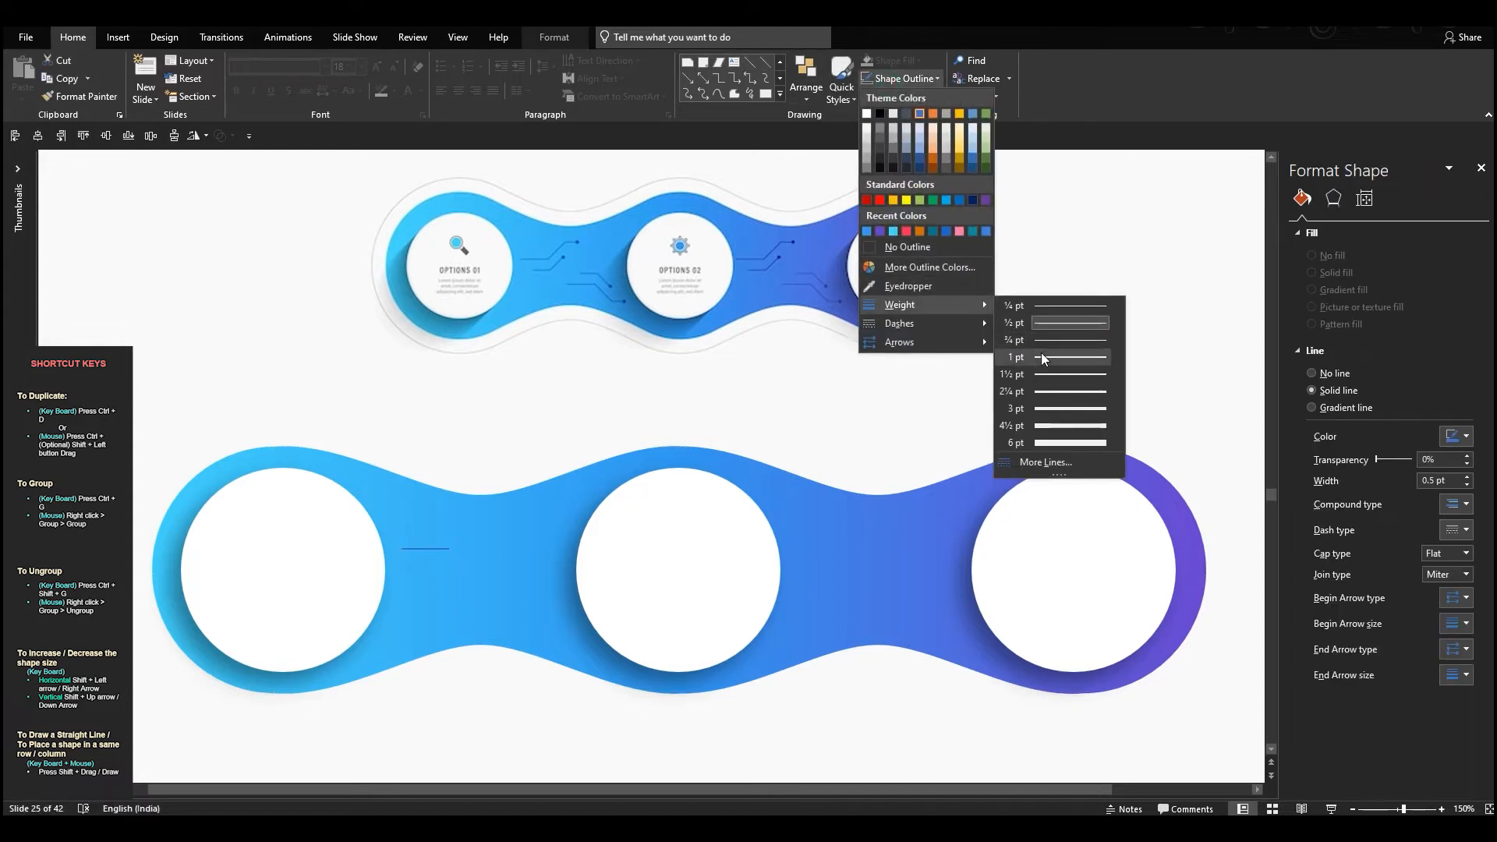
pyautogui.click(1041, 357)
pyautogui.click(902, 78)
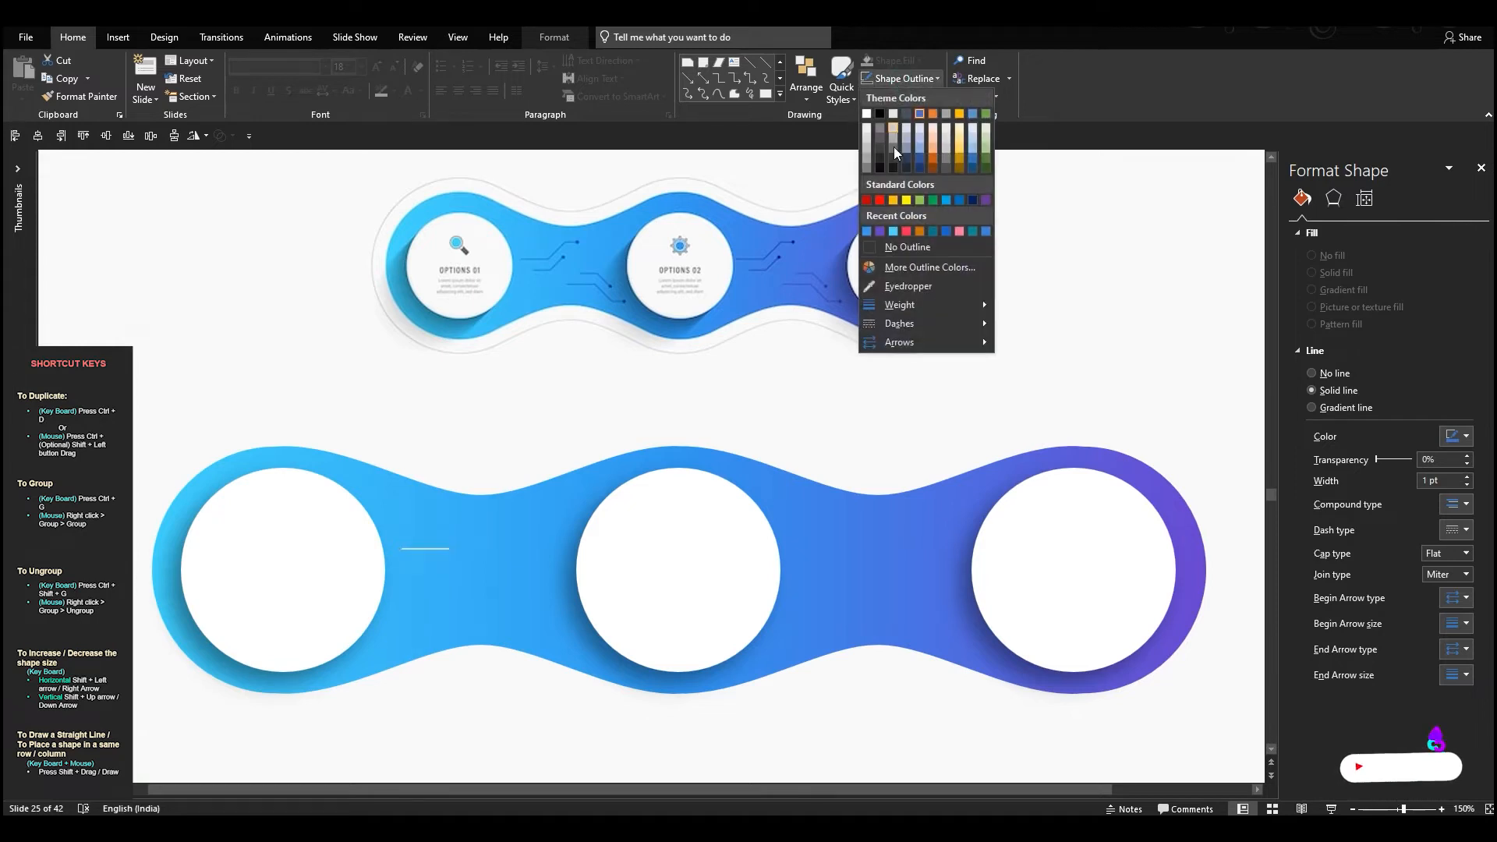
pyautogui.click(902, 286)
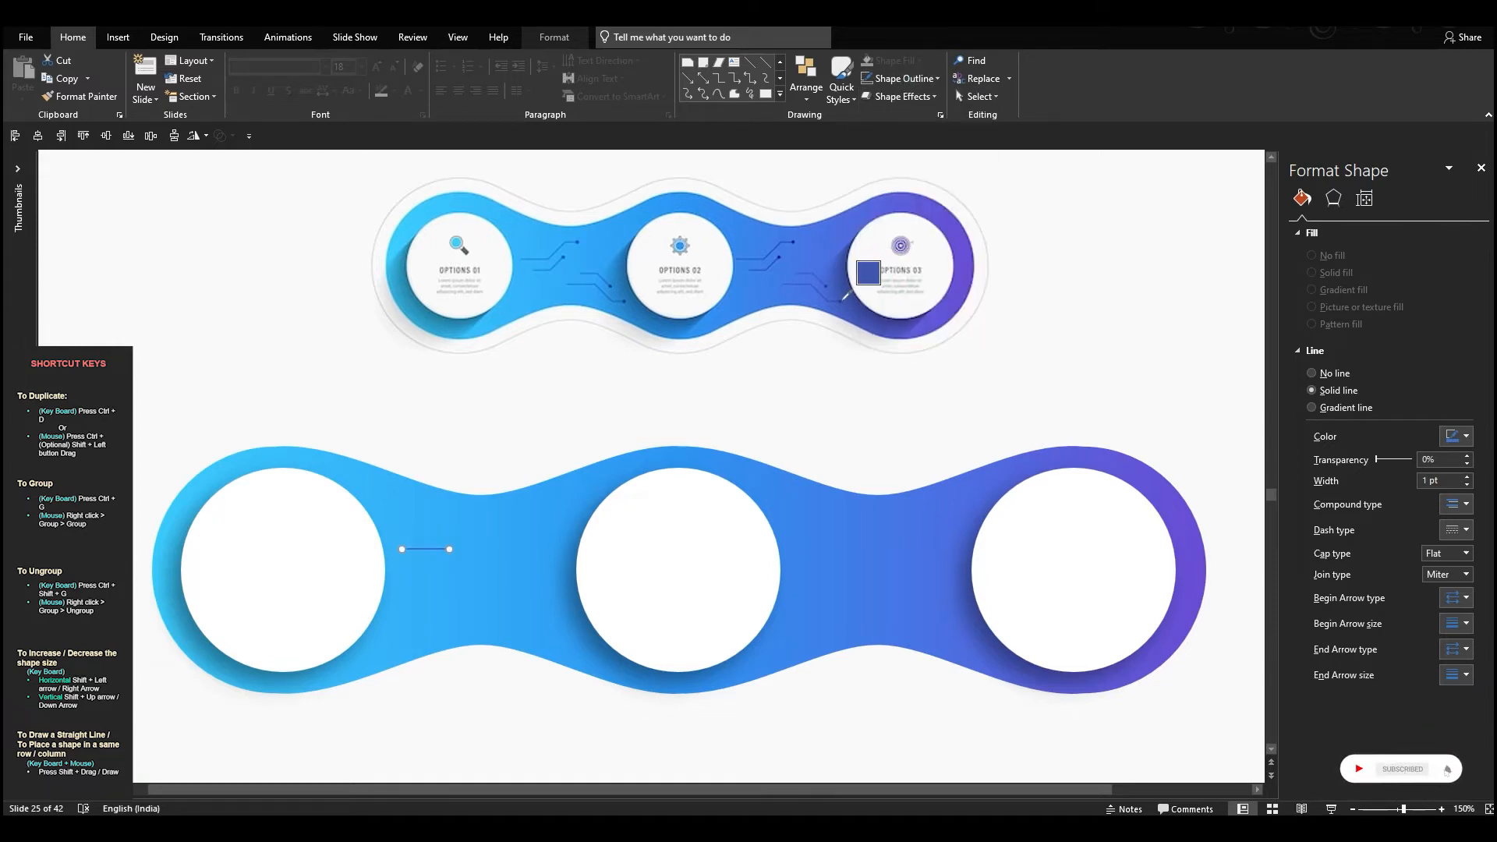
pyautogui.click(843, 297)
# Step: Extend the line's inner end with a line rising diagonally toward the center circle and a short horizontal line from its tip
pyautogui.click(749, 62)
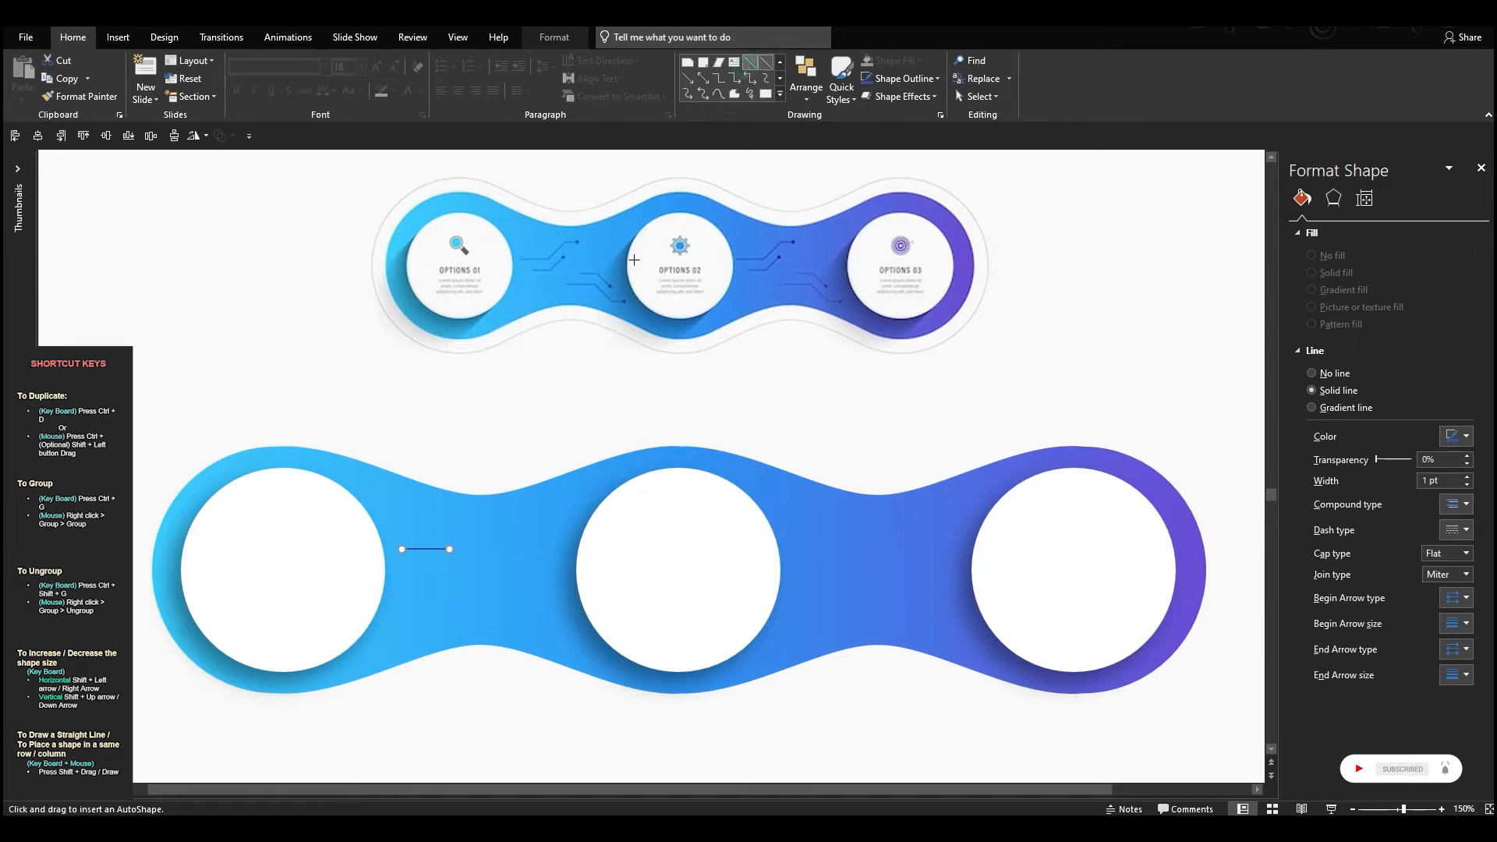
pyautogui.moveTo(450, 548); pyautogui.dragTo(449, 549)
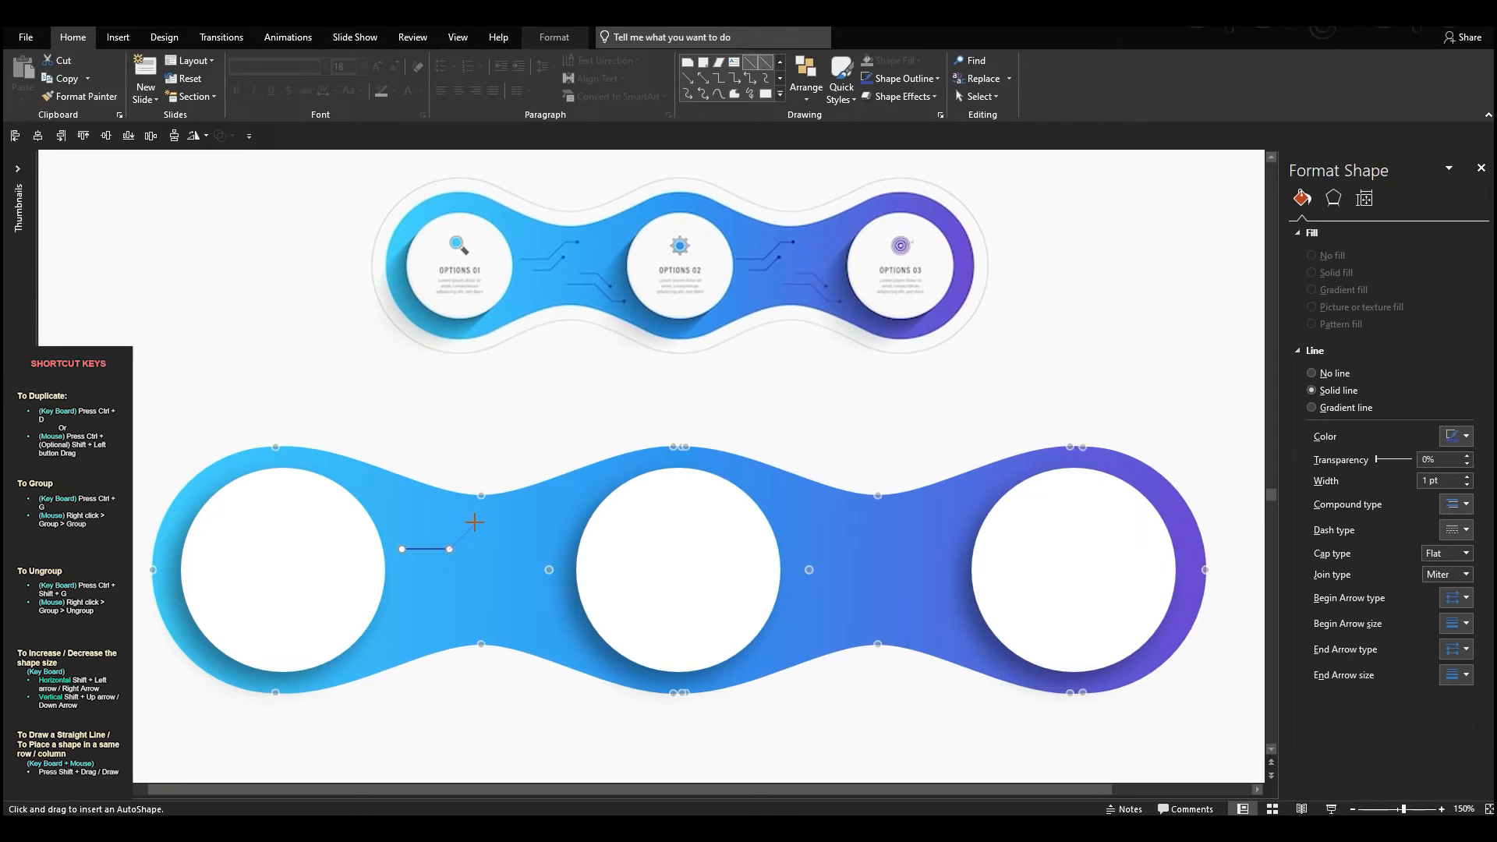
pyautogui.moveTo(478, 520); pyautogui.dragTo(478, 520)
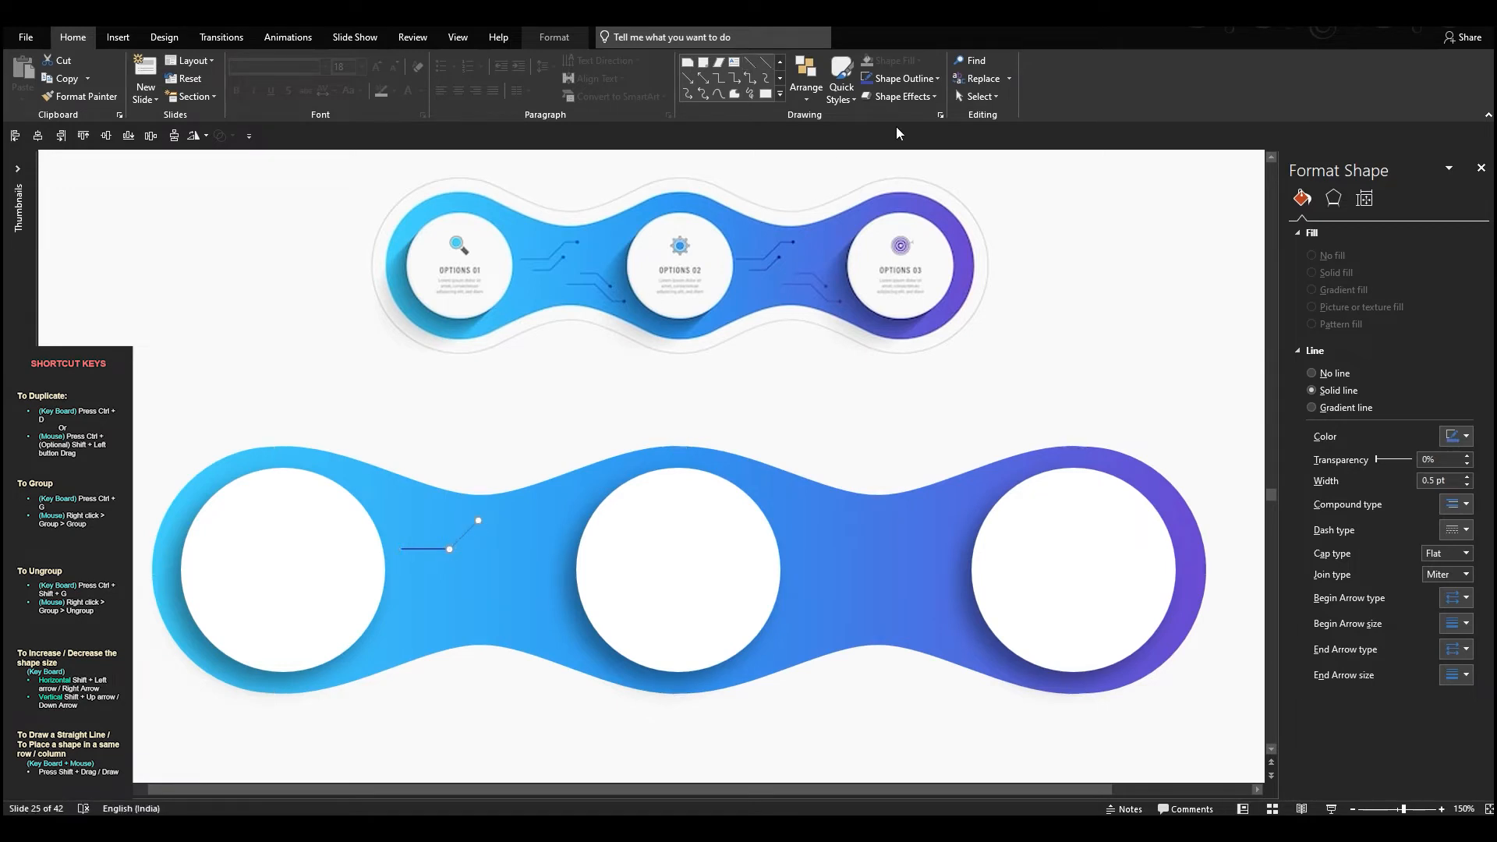
pyautogui.click(750, 62)
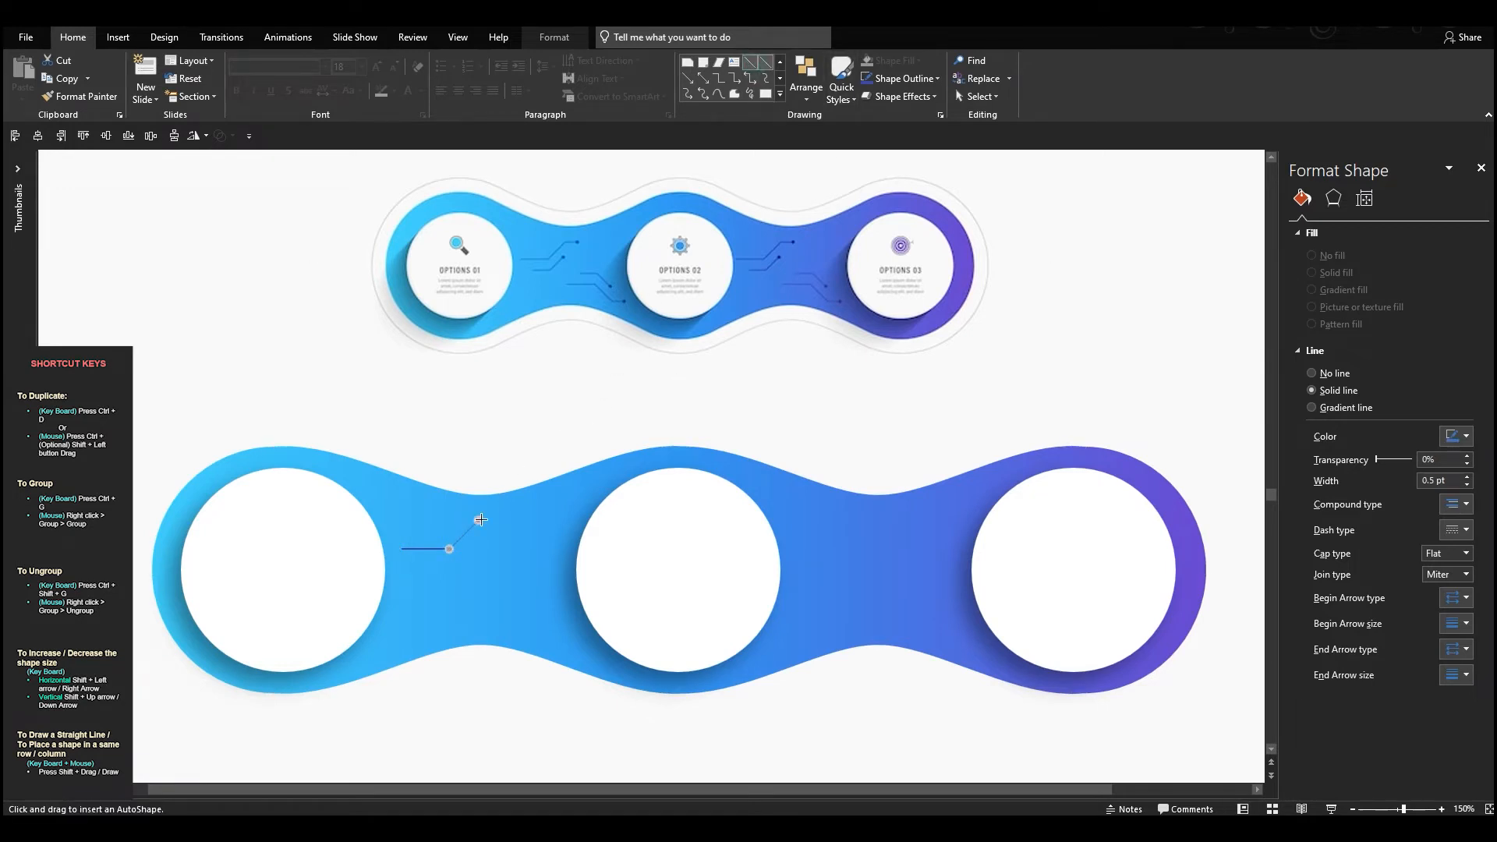
pyautogui.moveTo(478, 520); pyautogui.dragTo(496, 520)
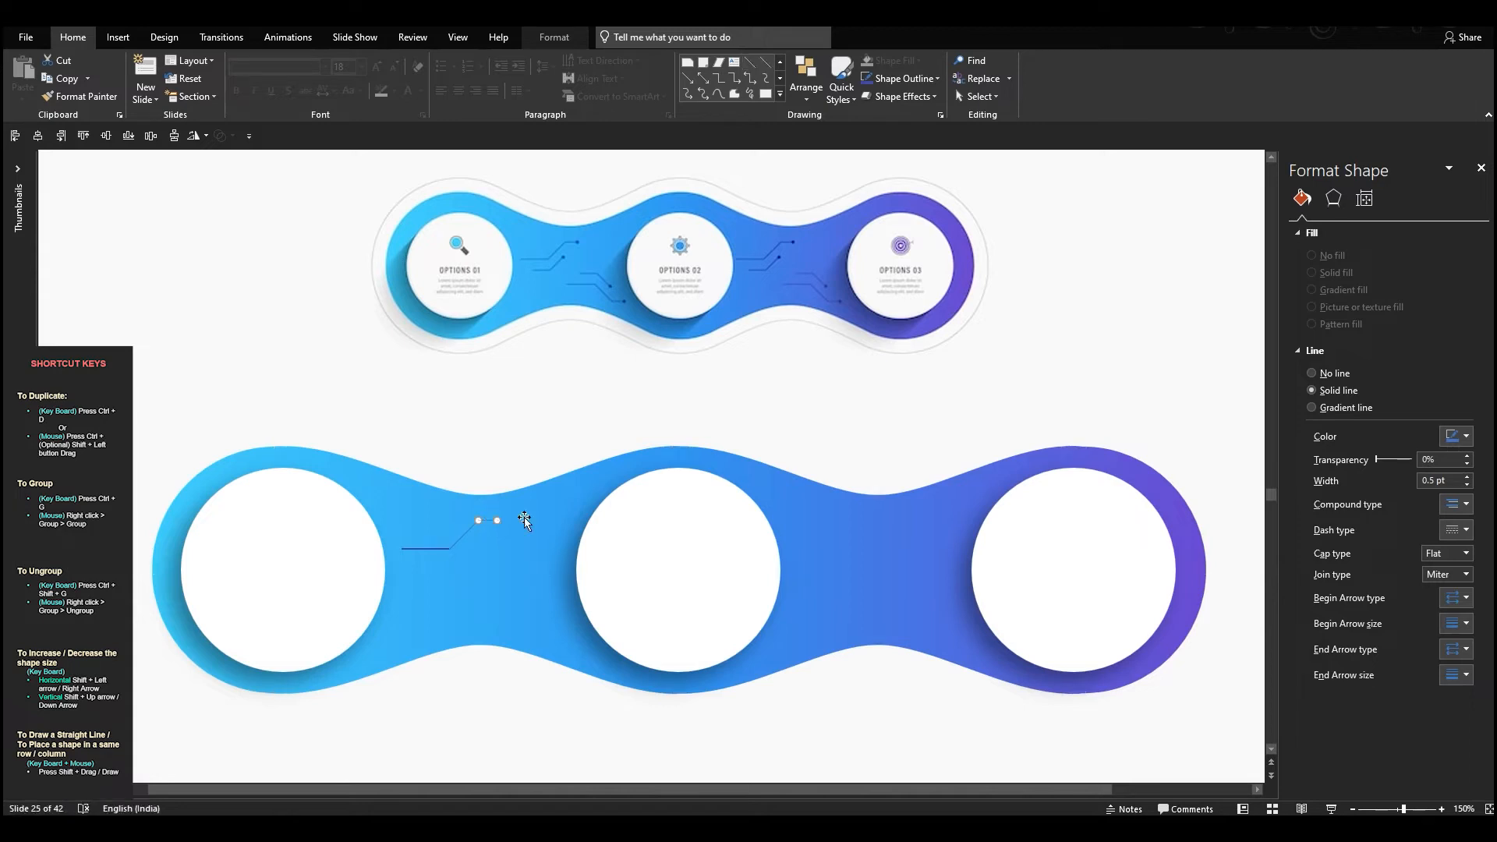
# Step: Draw a second circuit line just beneath the first, with a horizontal segment and a short diagonal segment rising from its inner end
pyautogui.click(749, 61)
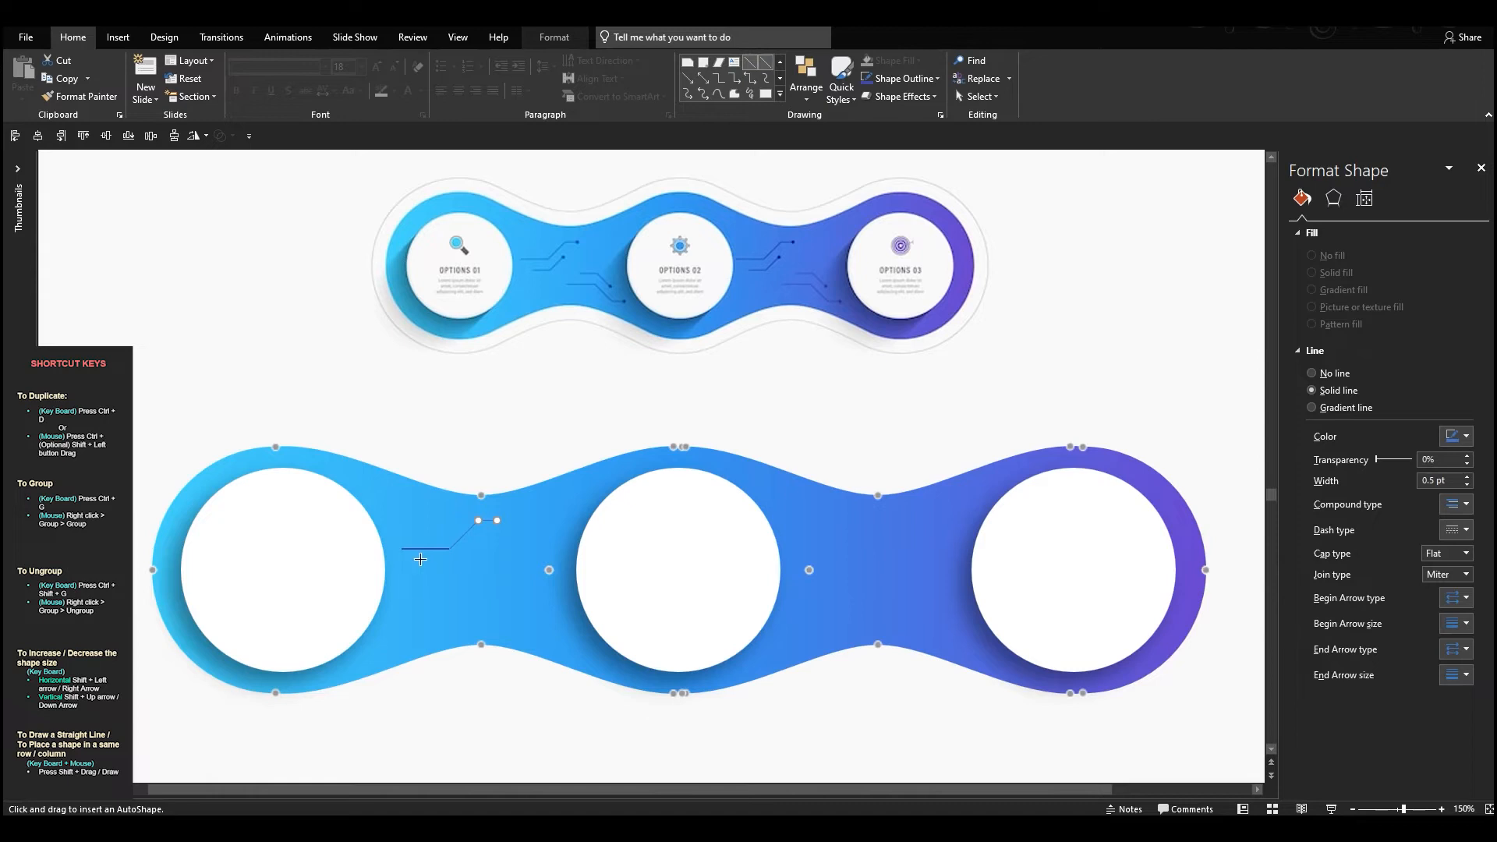
pyautogui.moveTo(450, 562); pyautogui.dragTo(467, 560)
pyautogui.click(749, 62)
pyautogui.moveTo(479, 544); pyautogui.dragTo(479, 545)
pyautogui.scroll(7, 504, 534)
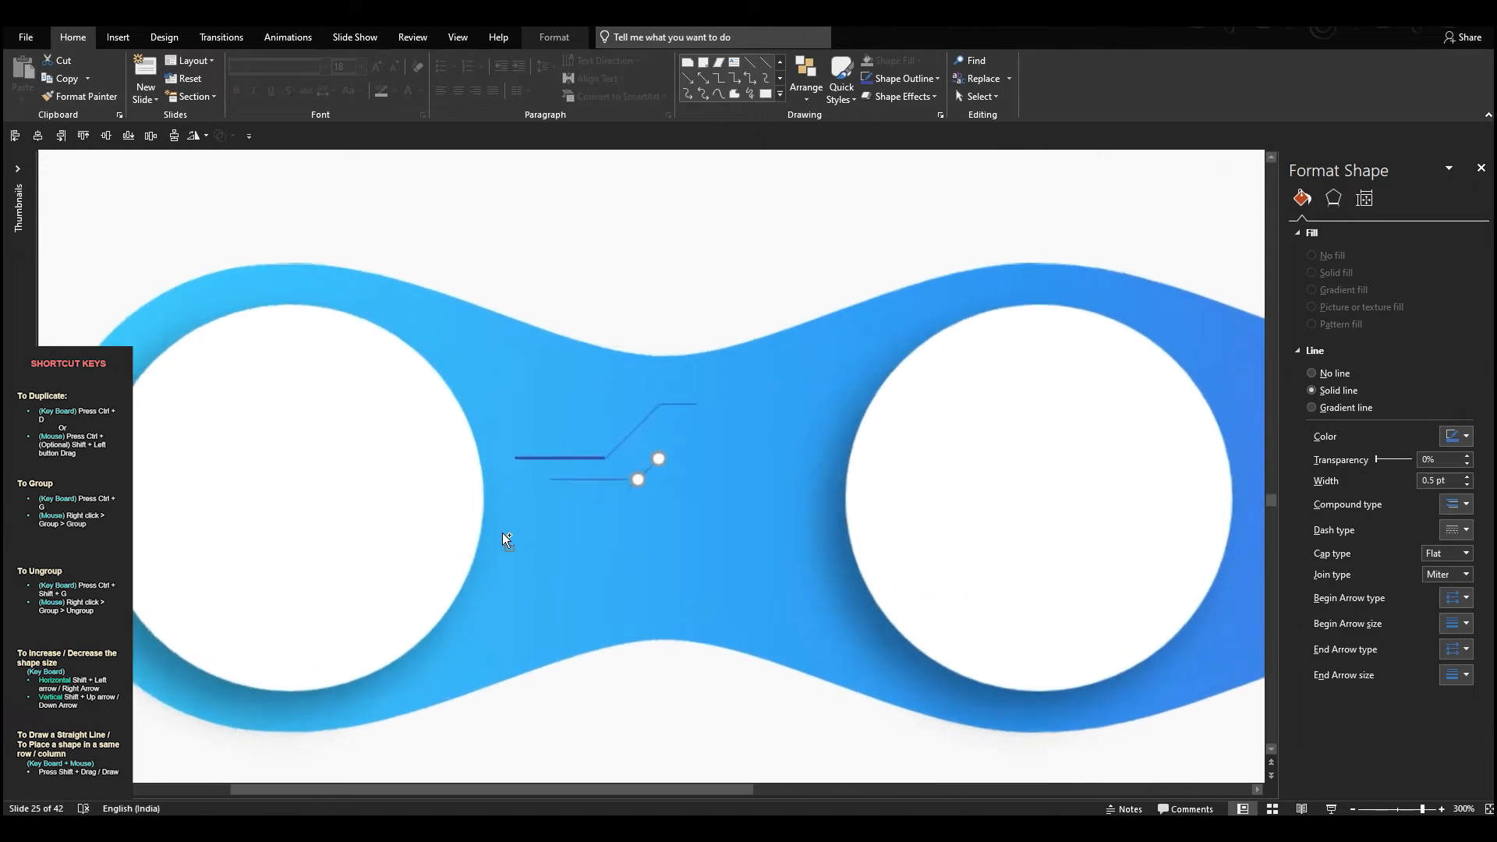
pyautogui.scroll(-6, 610, 541)
pyautogui.scroll(-2, 610, 540)
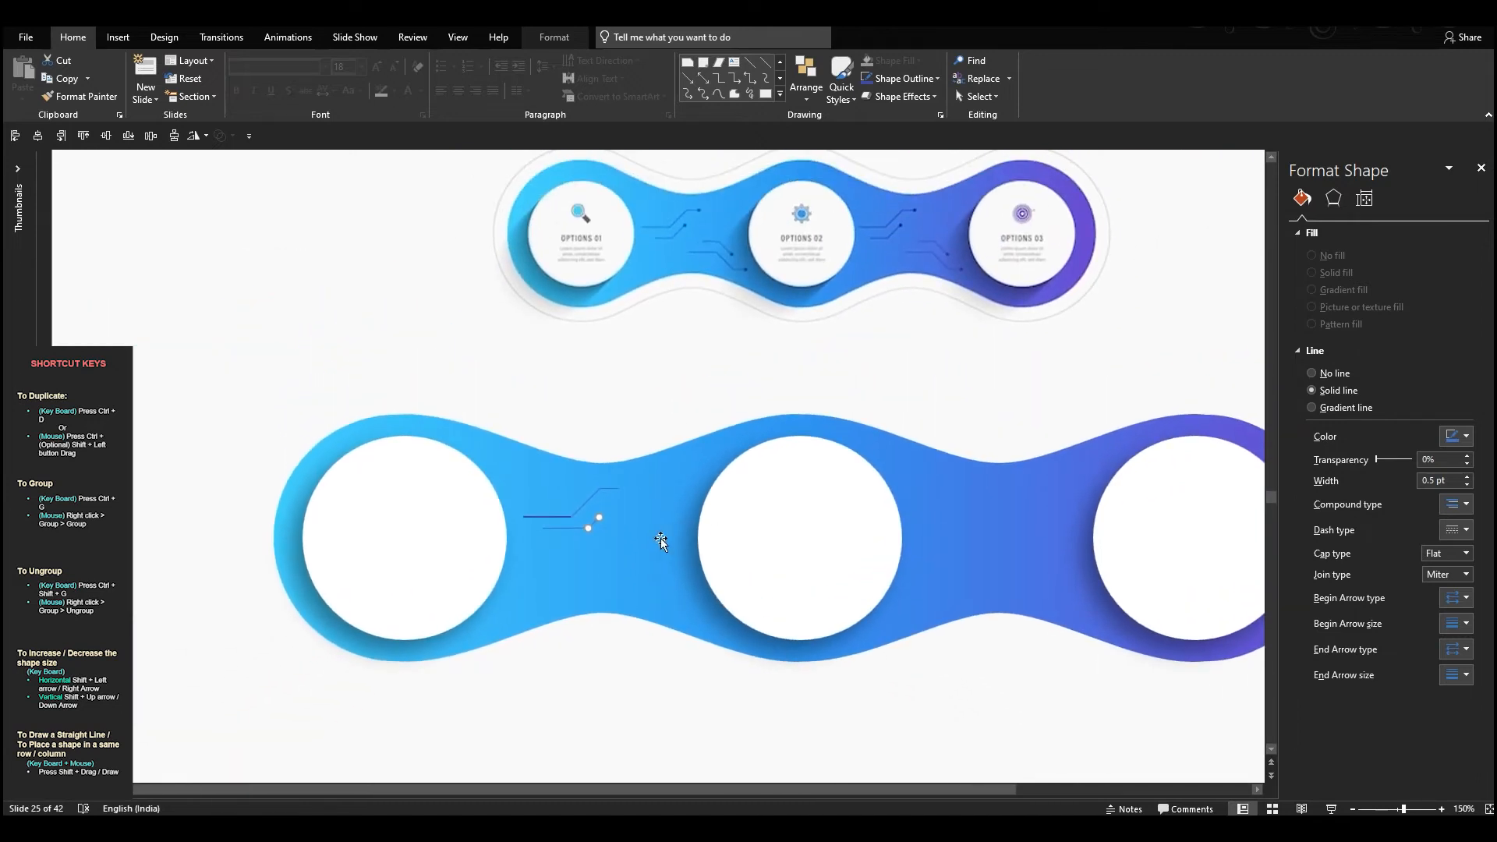
# Step: Draw a third circuit line in the band's lower half, with a horizontal segment and a diagonal descending toward the center circle
pyautogui.click(750, 65)
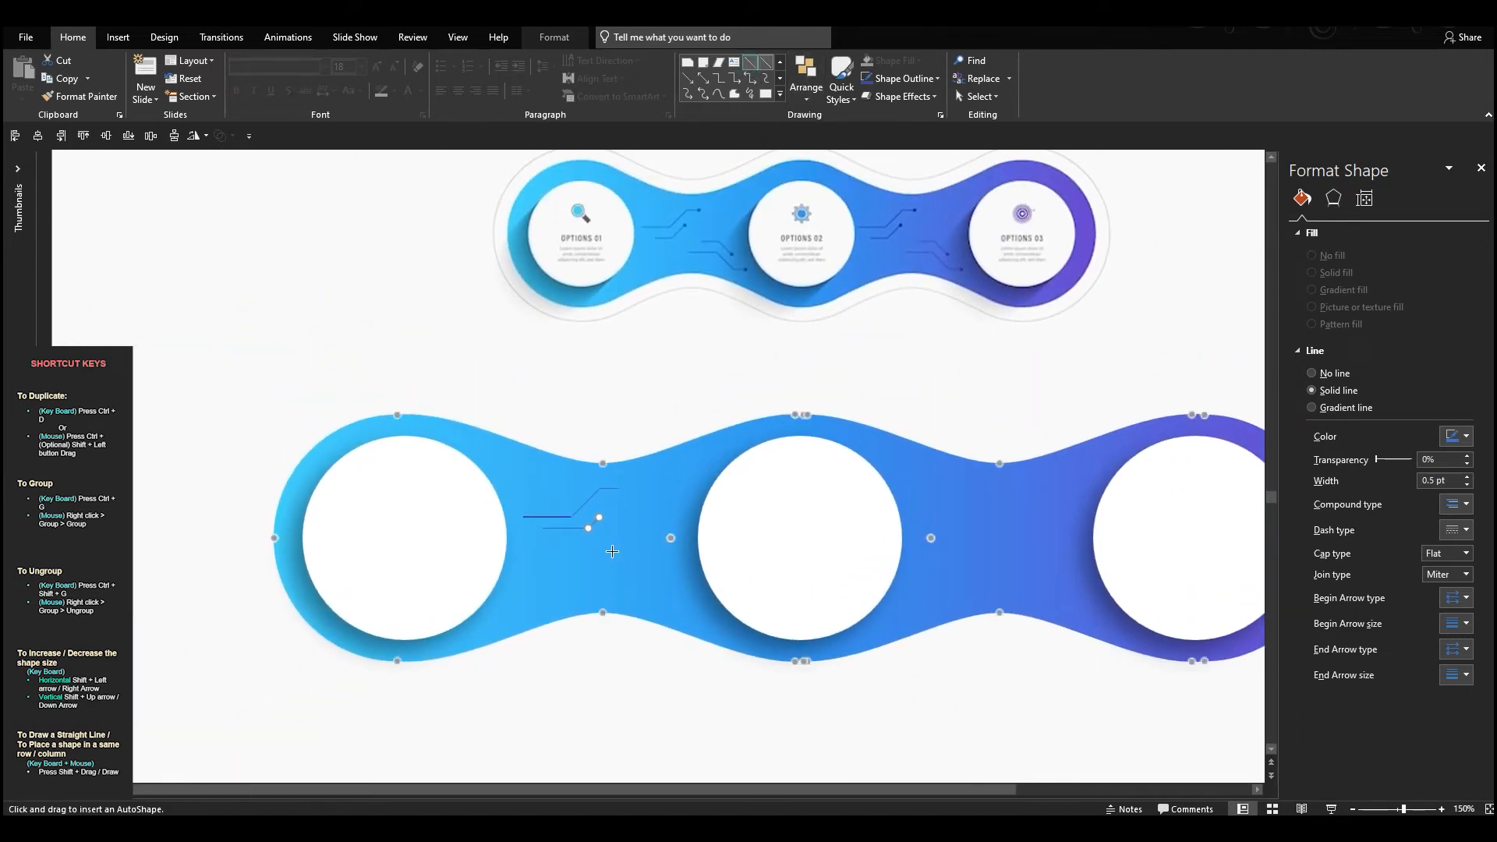
pyautogui.moveTo(609, 557); pyautogui.dragTo(643, 557)
pyautogui.click(759, 60)
pyautogui.moveTo(672, 578); pyautogui.dragTo(653, 582)
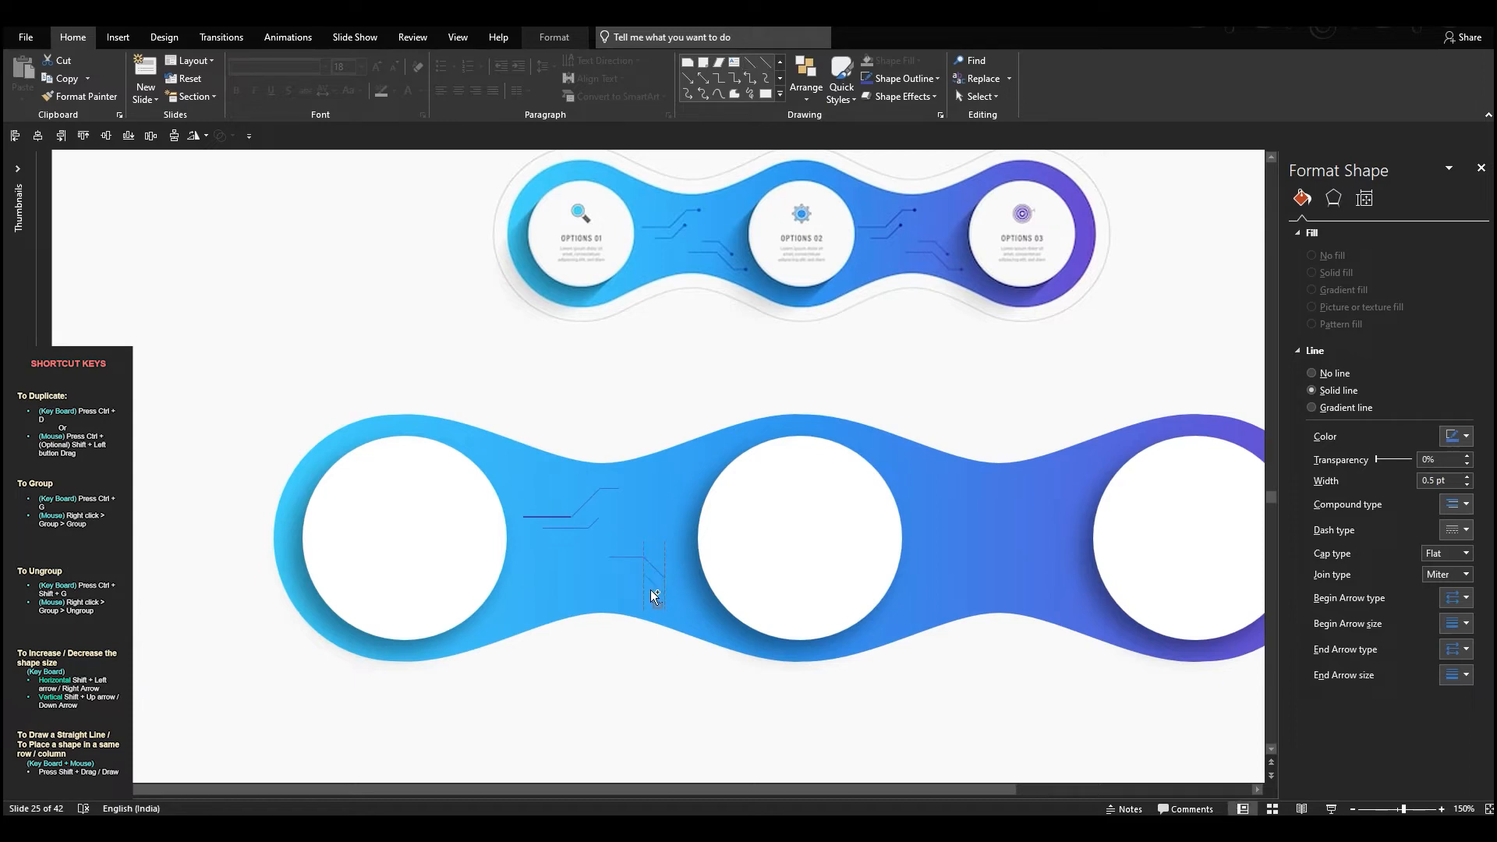
# Step: Duplicate the third circuit line's segments just below it and lengthen the copy's horizontal segment toward the first circle
pyautogui.moveTo(651, 593); pyautogui.dragTo(651, 592)
pyautogui.click(669, 601)
pyautogui.click(638, 558)
pyautogui.click(636, 578)
pyautogui.keyDown('ctrl'); pyautogui.scroll(10, 638, 577); pyautogui.keyUp('ctrl')
pyautogui.moveTo(618, 467); pyautogui.dragTo(594, 466)
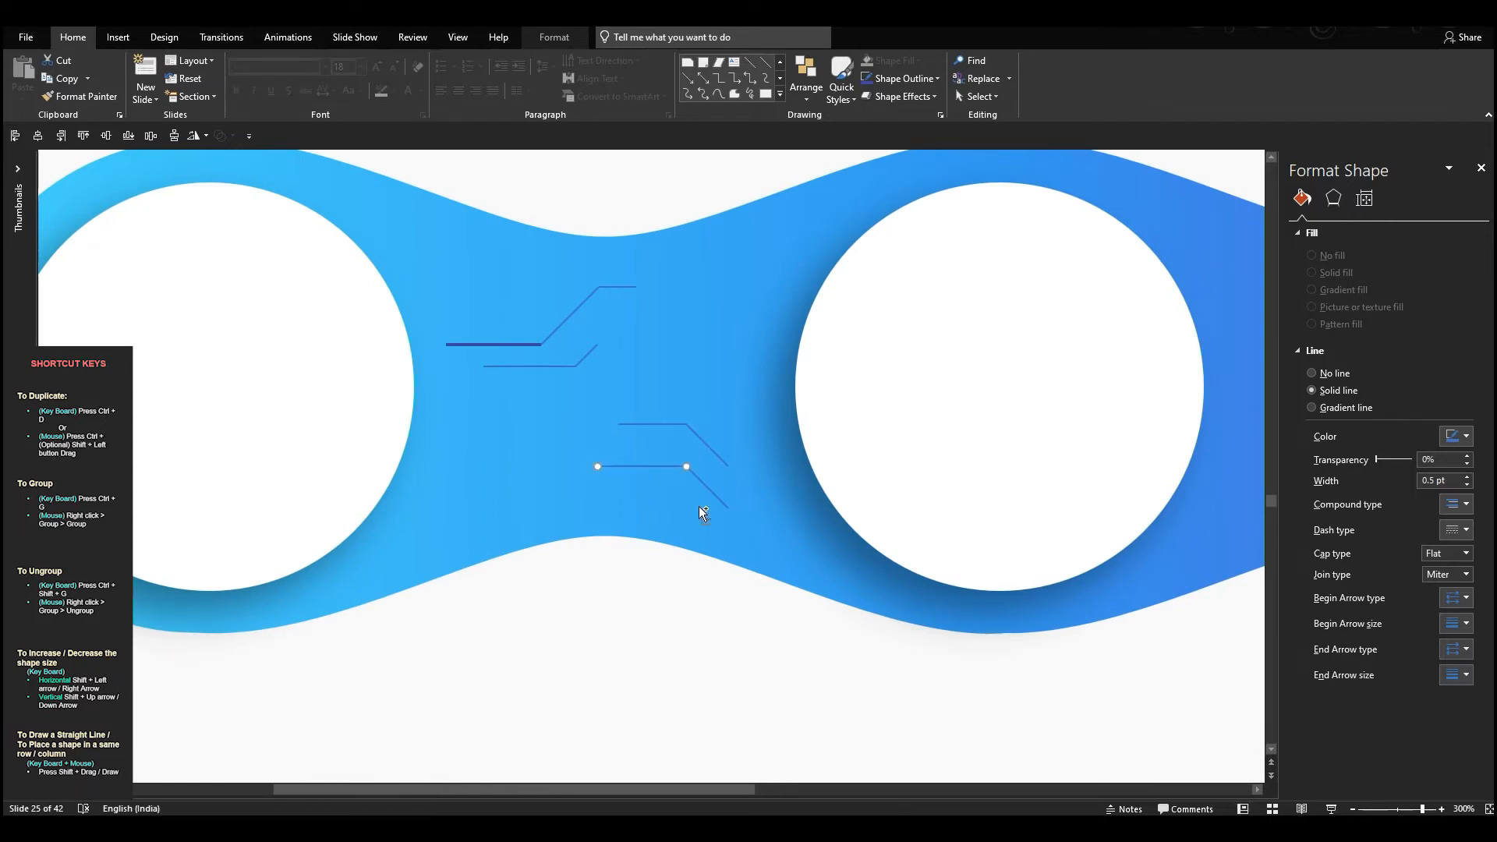
# Step: Add a short horizontal segment to the lower end of the lowest circuit line's diagonal
pyautogui.keyDown('ctrl'); pyautogui.scroll(-10, 699, 508); pyautogui.keyUp('ctrl')
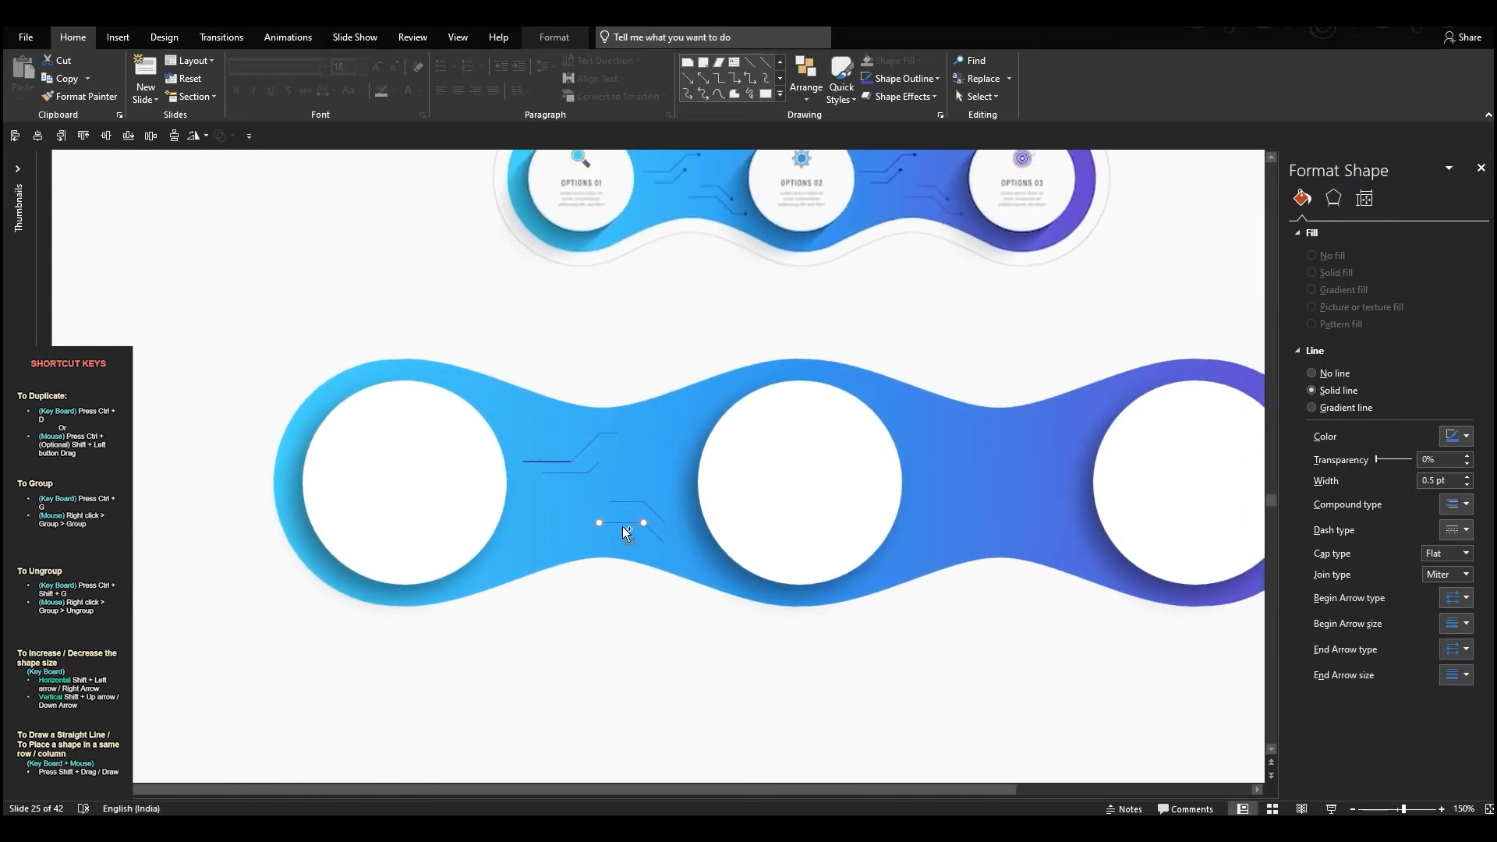
pyautogui.keyDown('ctrl'); pyautogui.scroll(10, 694, 532); pyautogui.keyUp('ctrl')
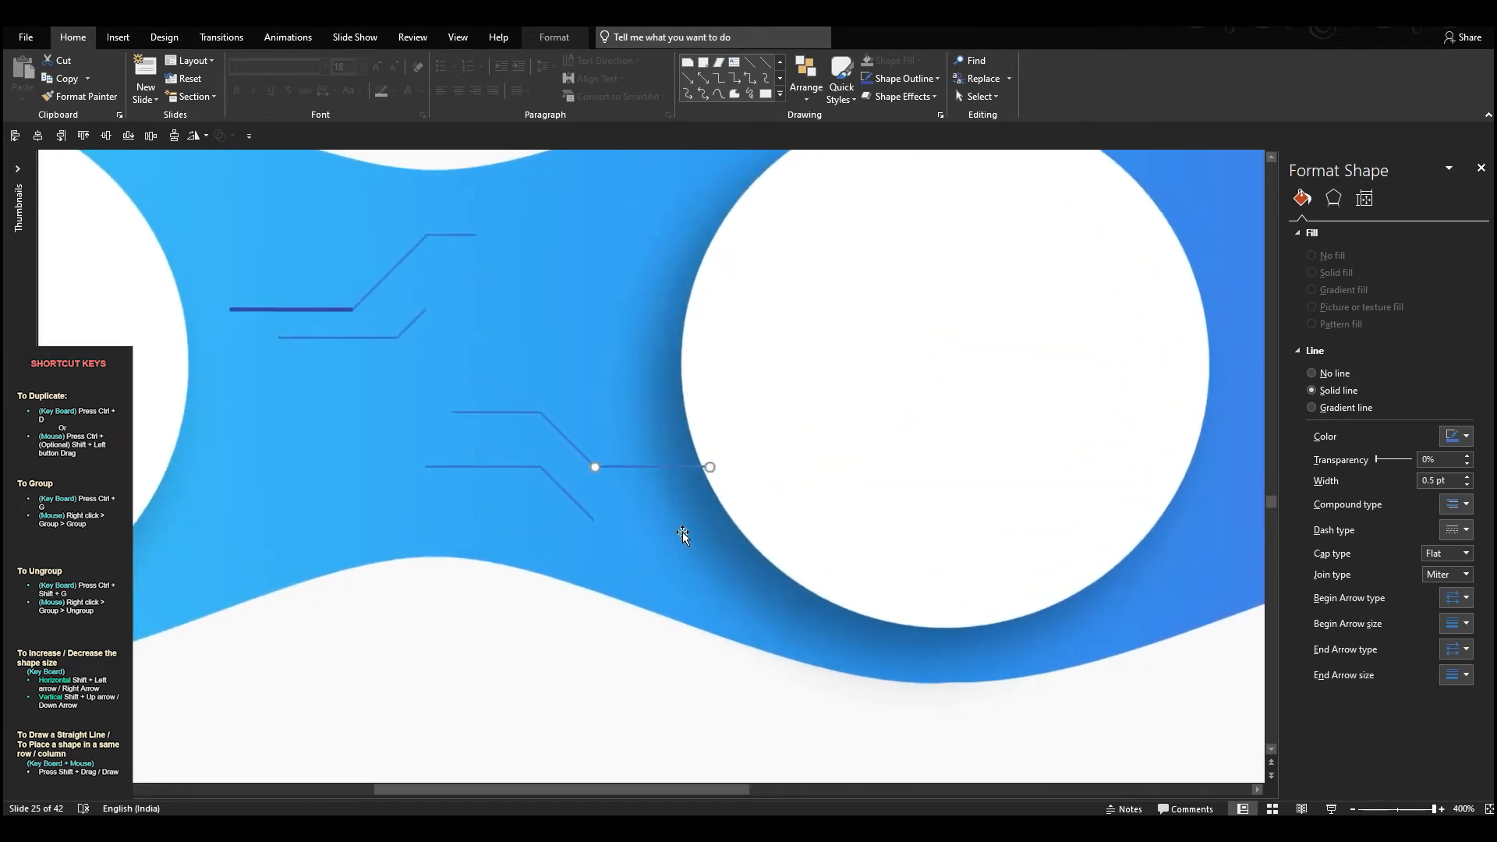
pyautogui.moveTo(636, 511)
pyautogui.mouseDown()
pyautogui.moveTo(637, 524)
pyautogui.moveTo(705, 527)
pyautogui.moveTo(631, 525)
pyautogui.mouseUp()
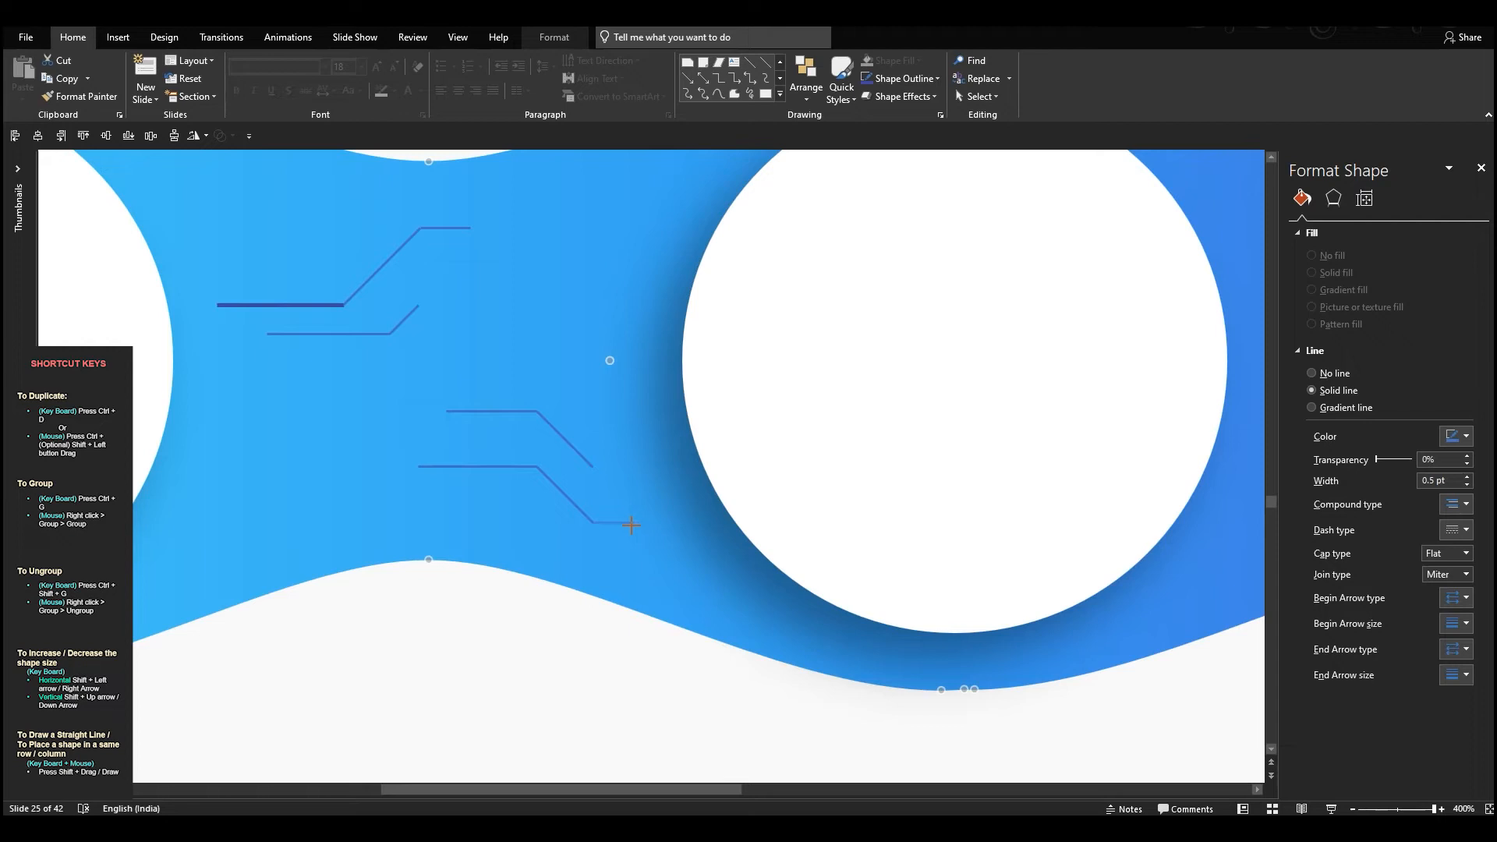
pyautogui.keyDown('ctrl'); pyautogui.scroll(-10, 634, 531); pyautogui.keyUp('ctrl')
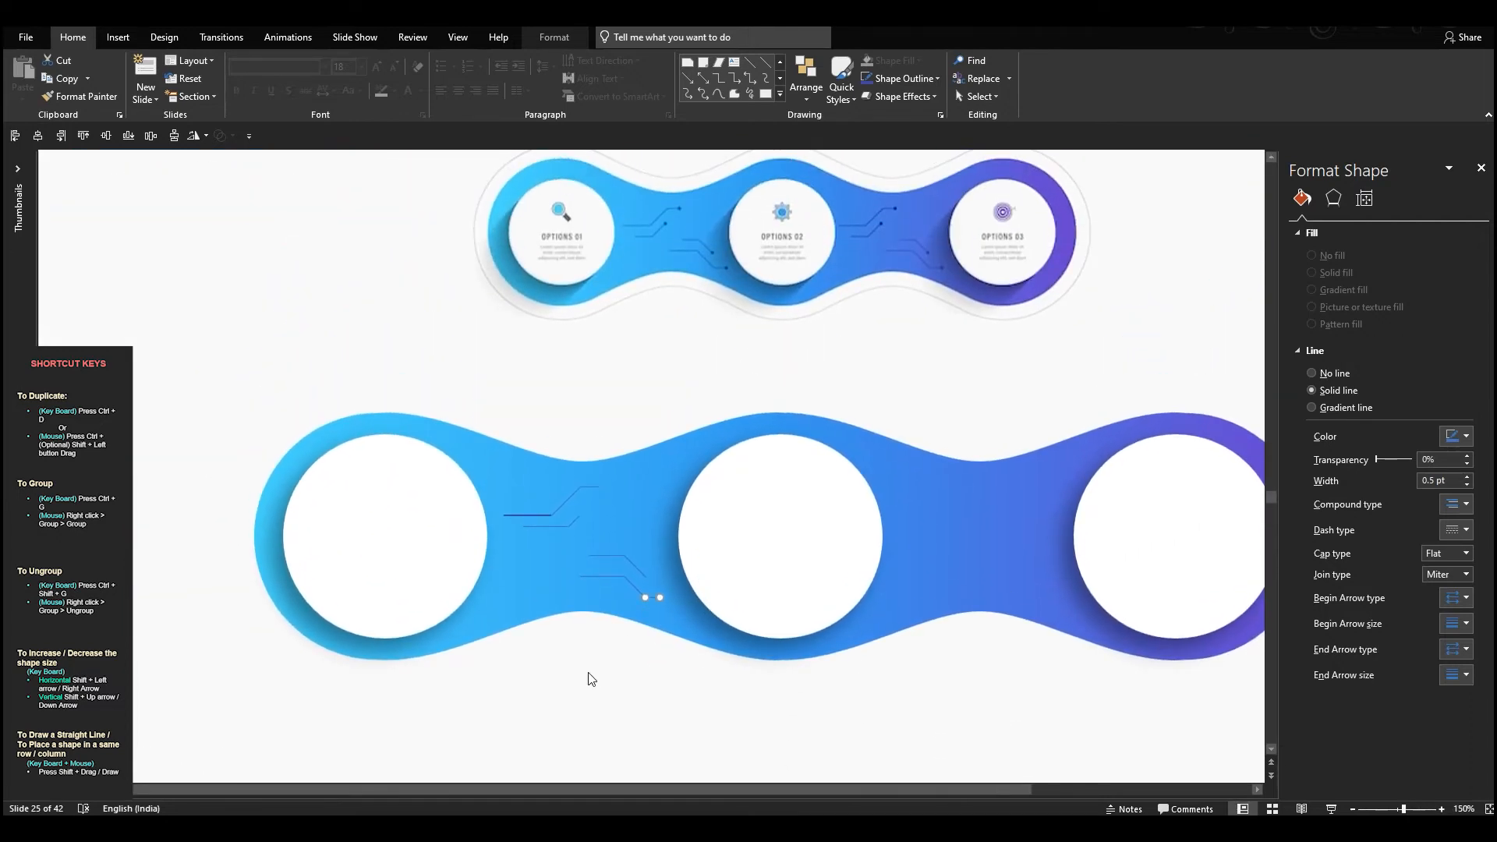
# Step: Group the thin circuit lines and apply the first horizontal line's formatting to the group with Format Painter
pyautogui.click(591, 679)
pyautogui.moveTo(714, 413); pyautogui.dragTo(480, 651)
pyautogui.hotkey('ctrl', 'g')
pyautogui.click(508, 516)
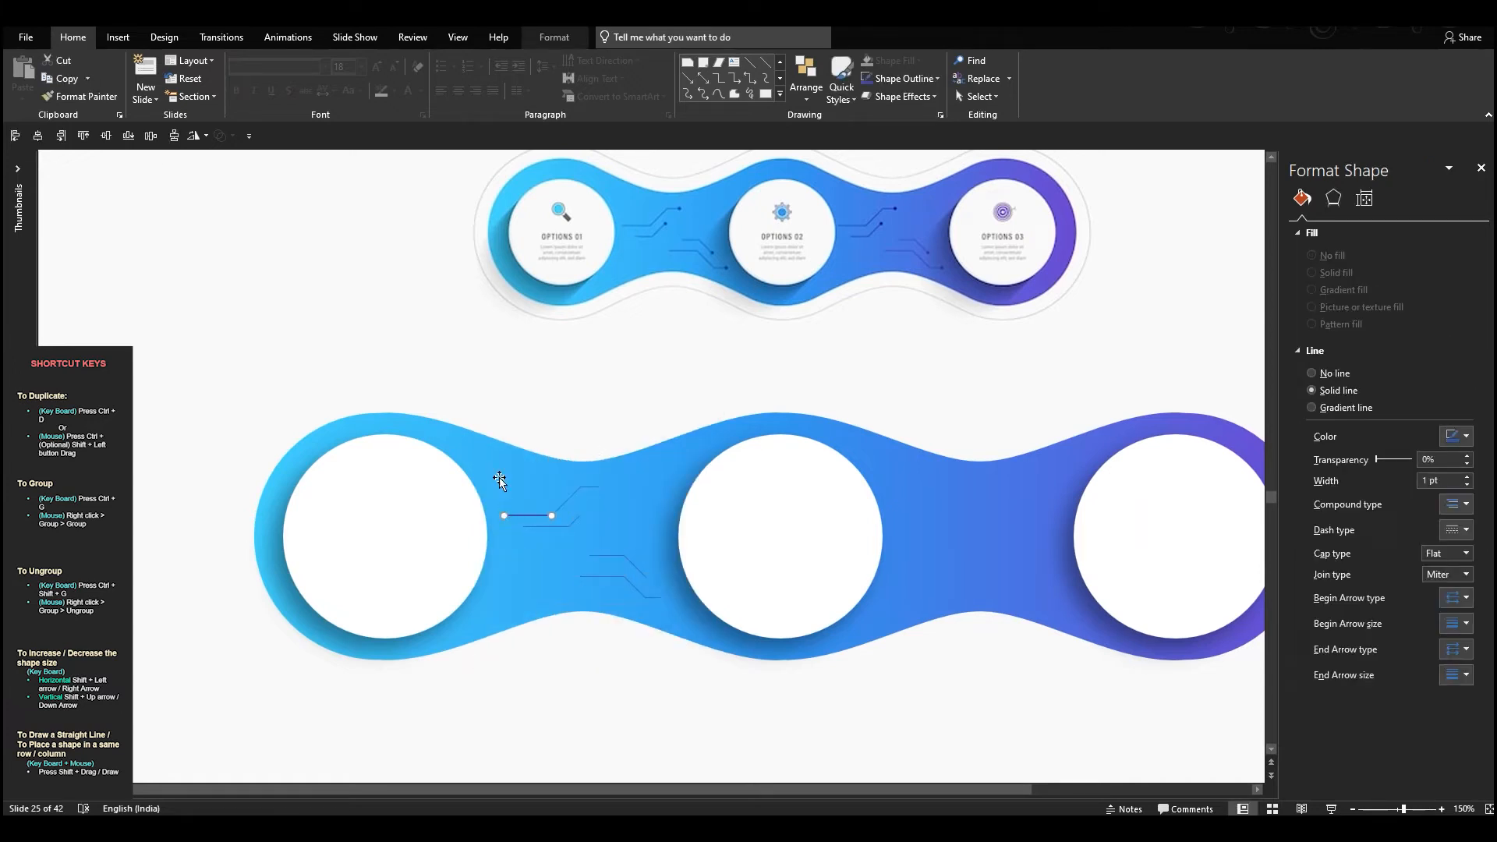
pyautogui.click(92, 95)
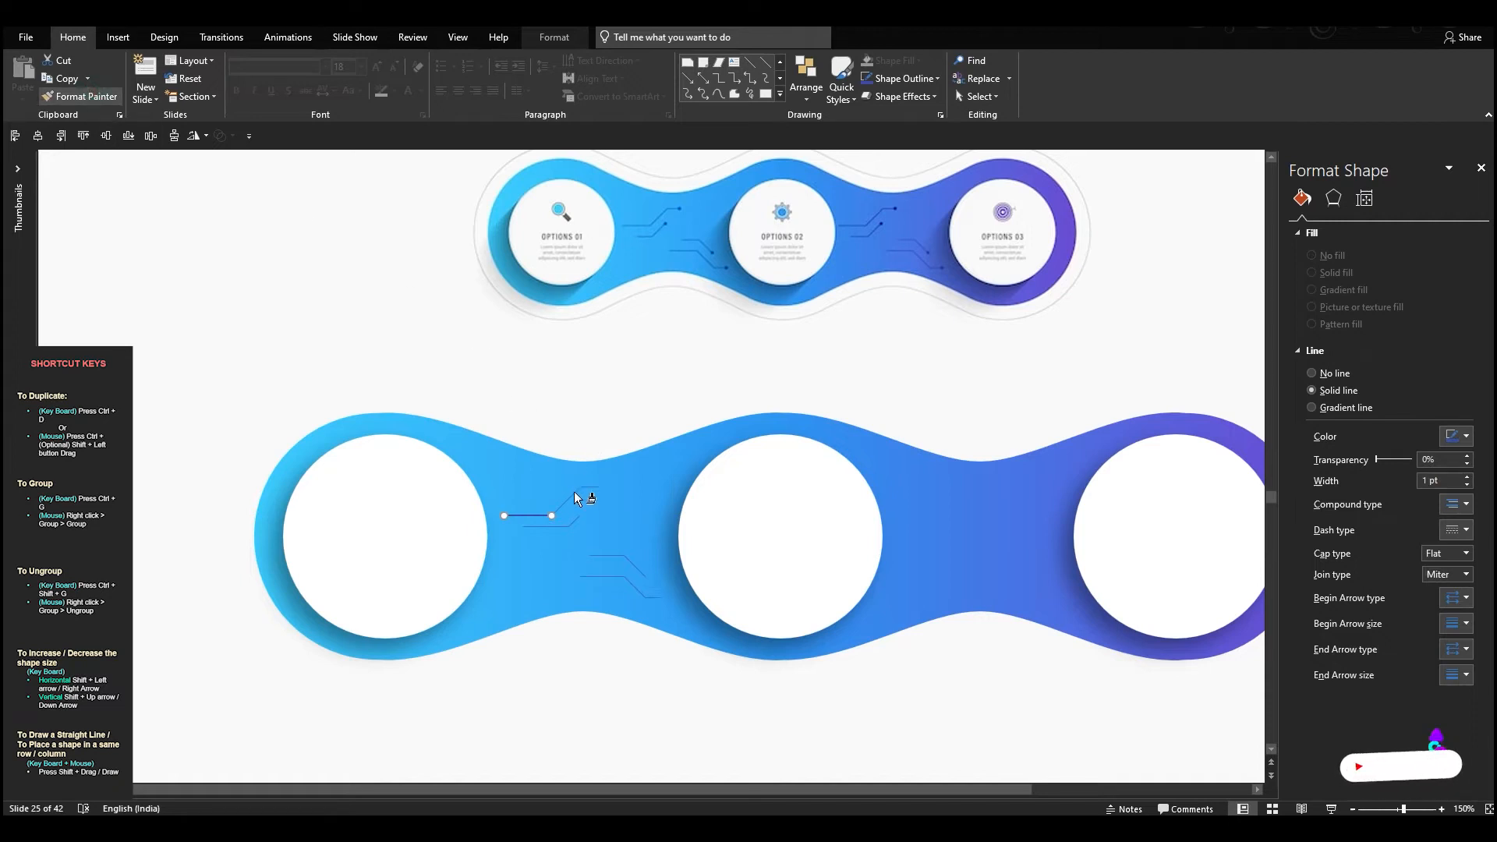
pyautogui.click(576, 494)
# Step: Set the outline weight of the grouped circuit lines to ½ pt
pyautogui.click(914, 81)
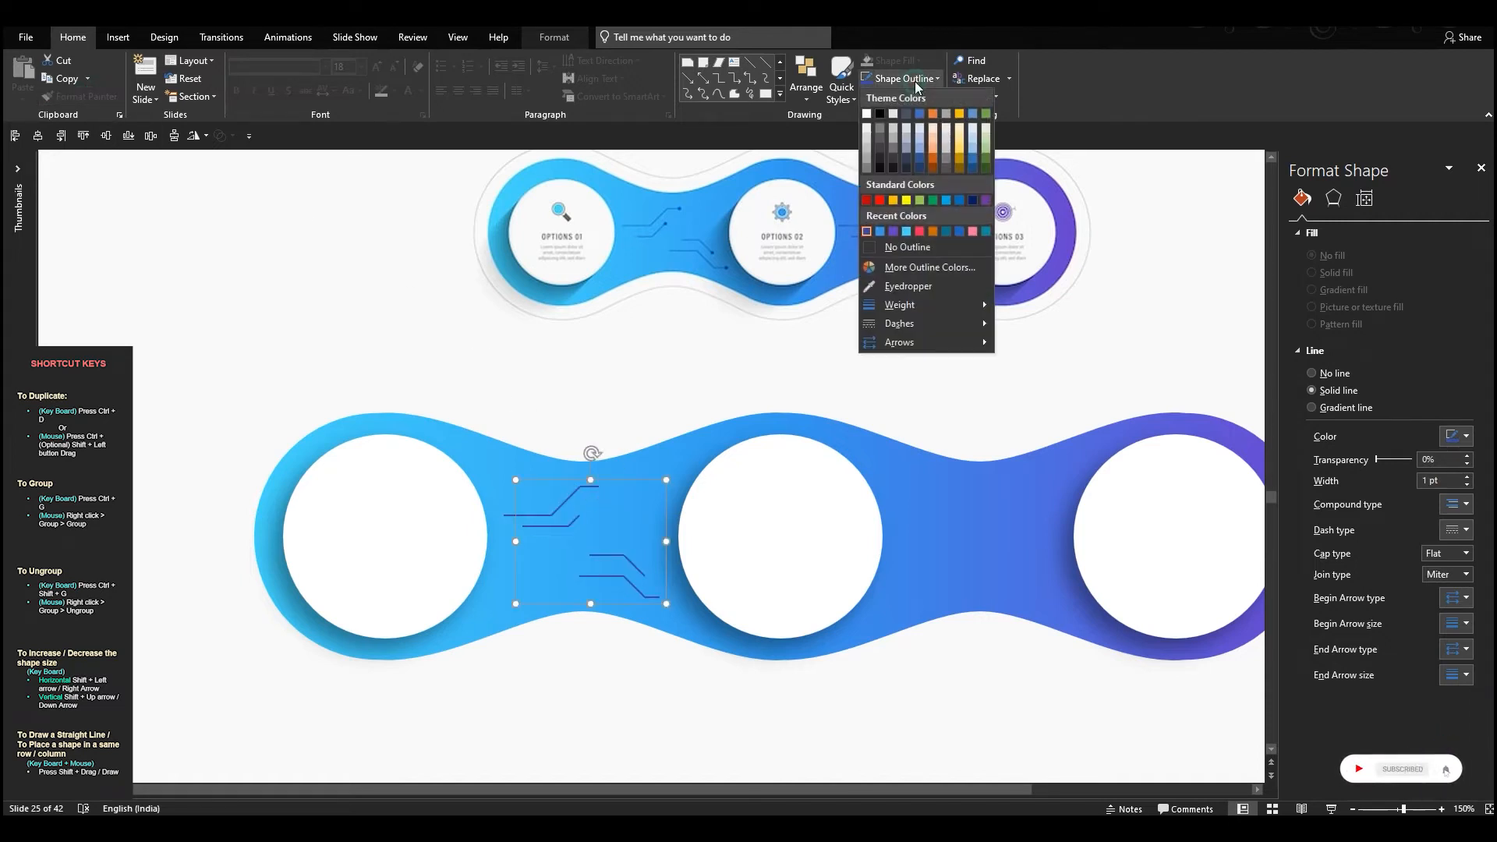
pyautogui.moveTo(941, 309)
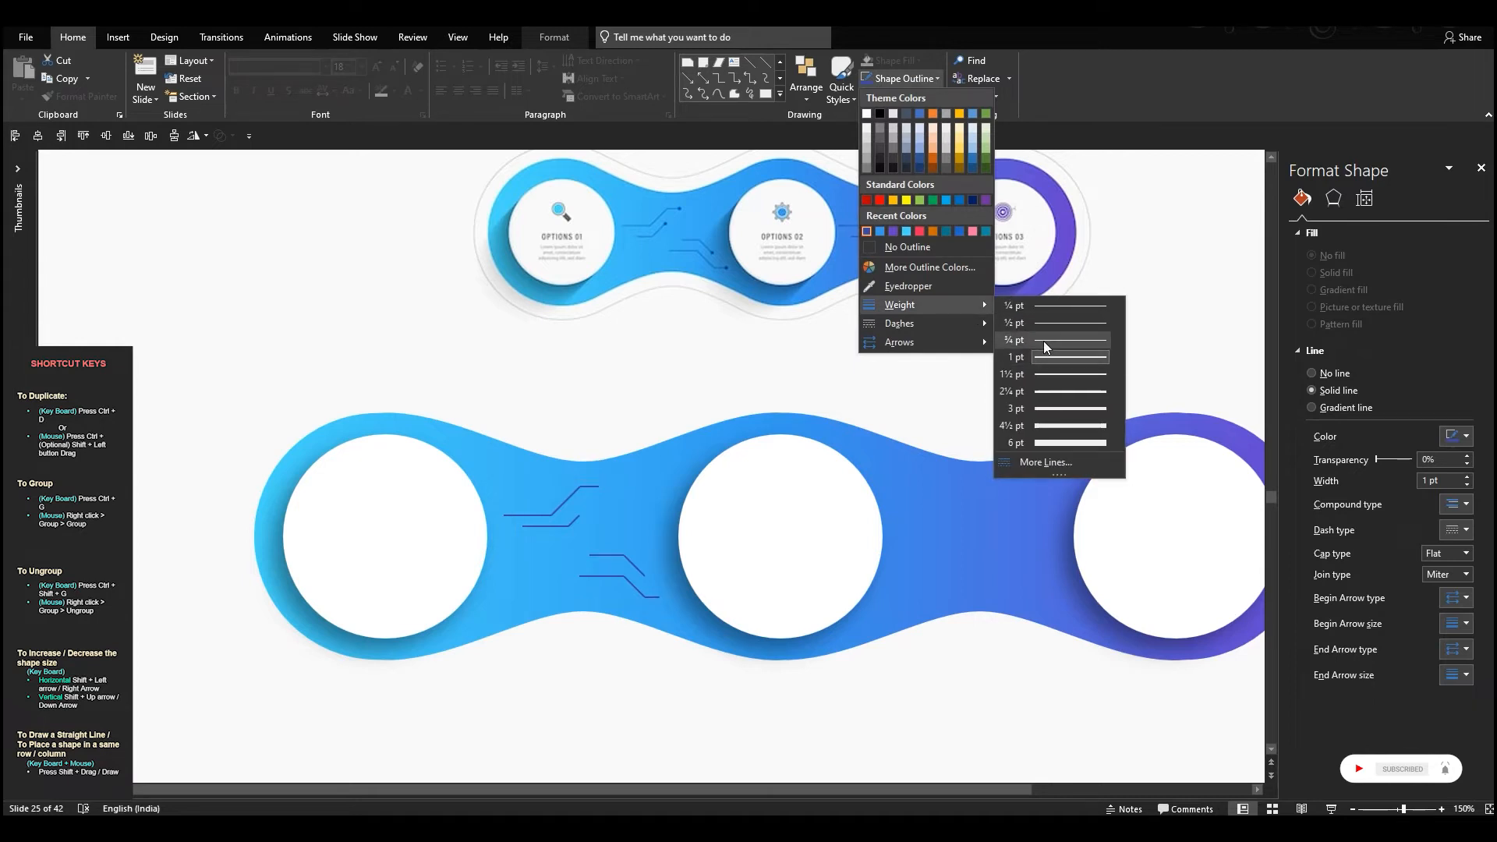
pyautogui.click(1043, 342)
pyautogui.click(913, 80)
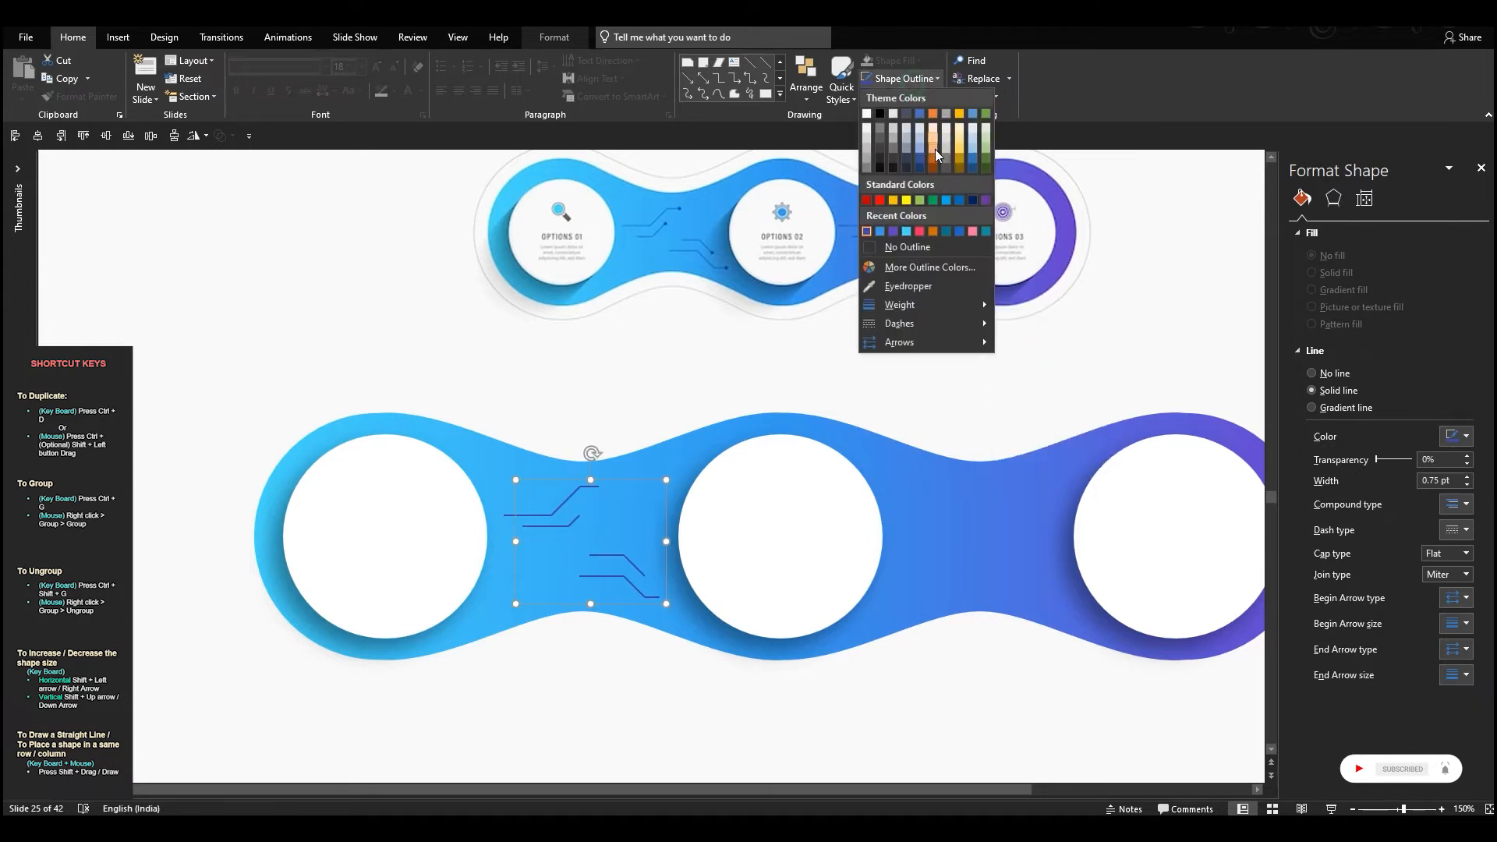
pyautogui.moveTo(950, 304)
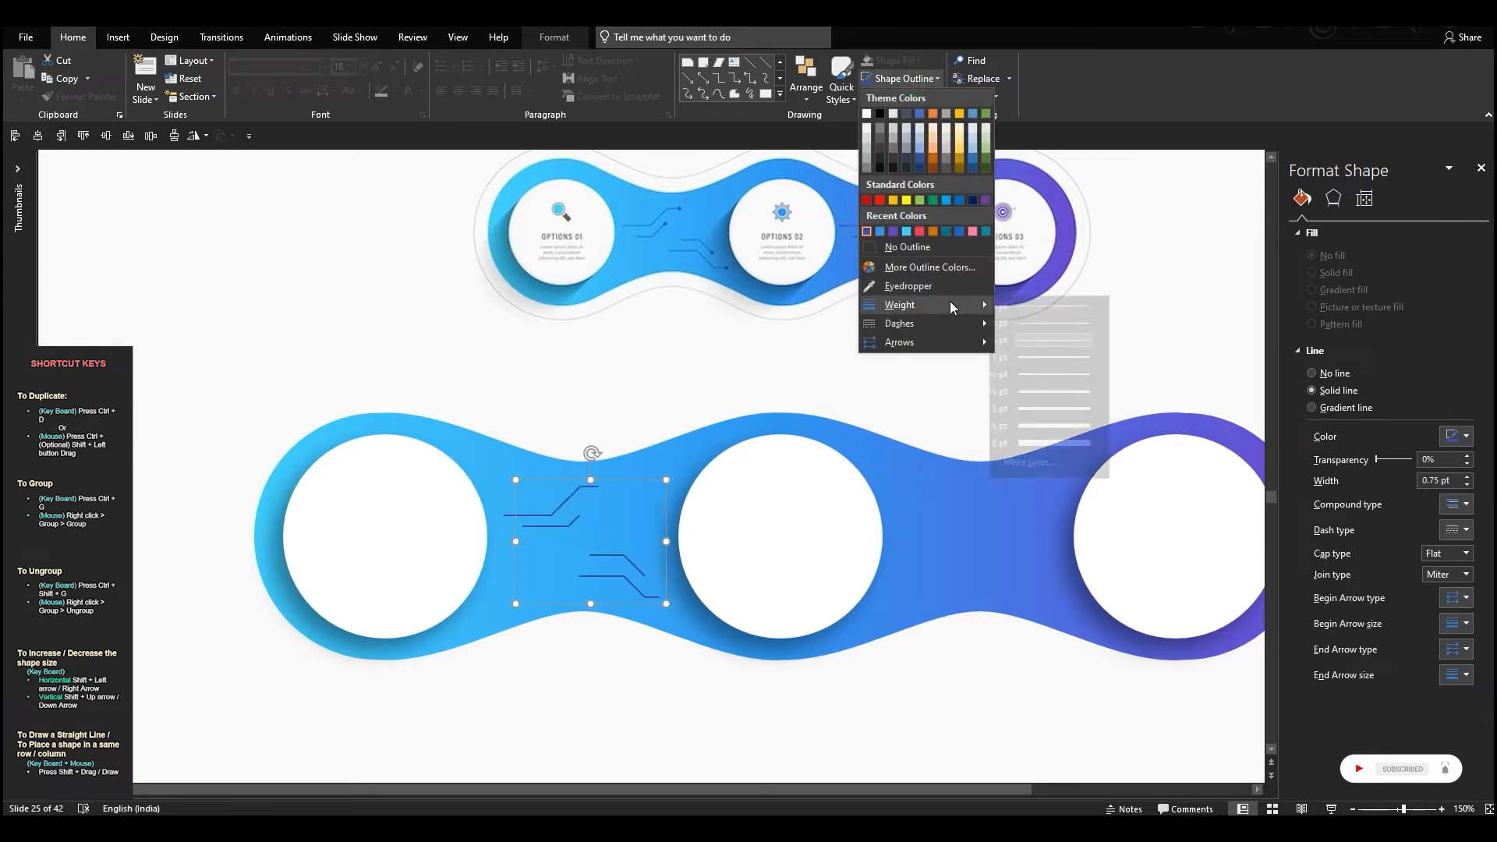
pyautogui.click(1058, 326)
# Step: Set the weight of the first horizontal line, outside the group, to ½ pt
pyautogui.scroll(5, 593, 501)
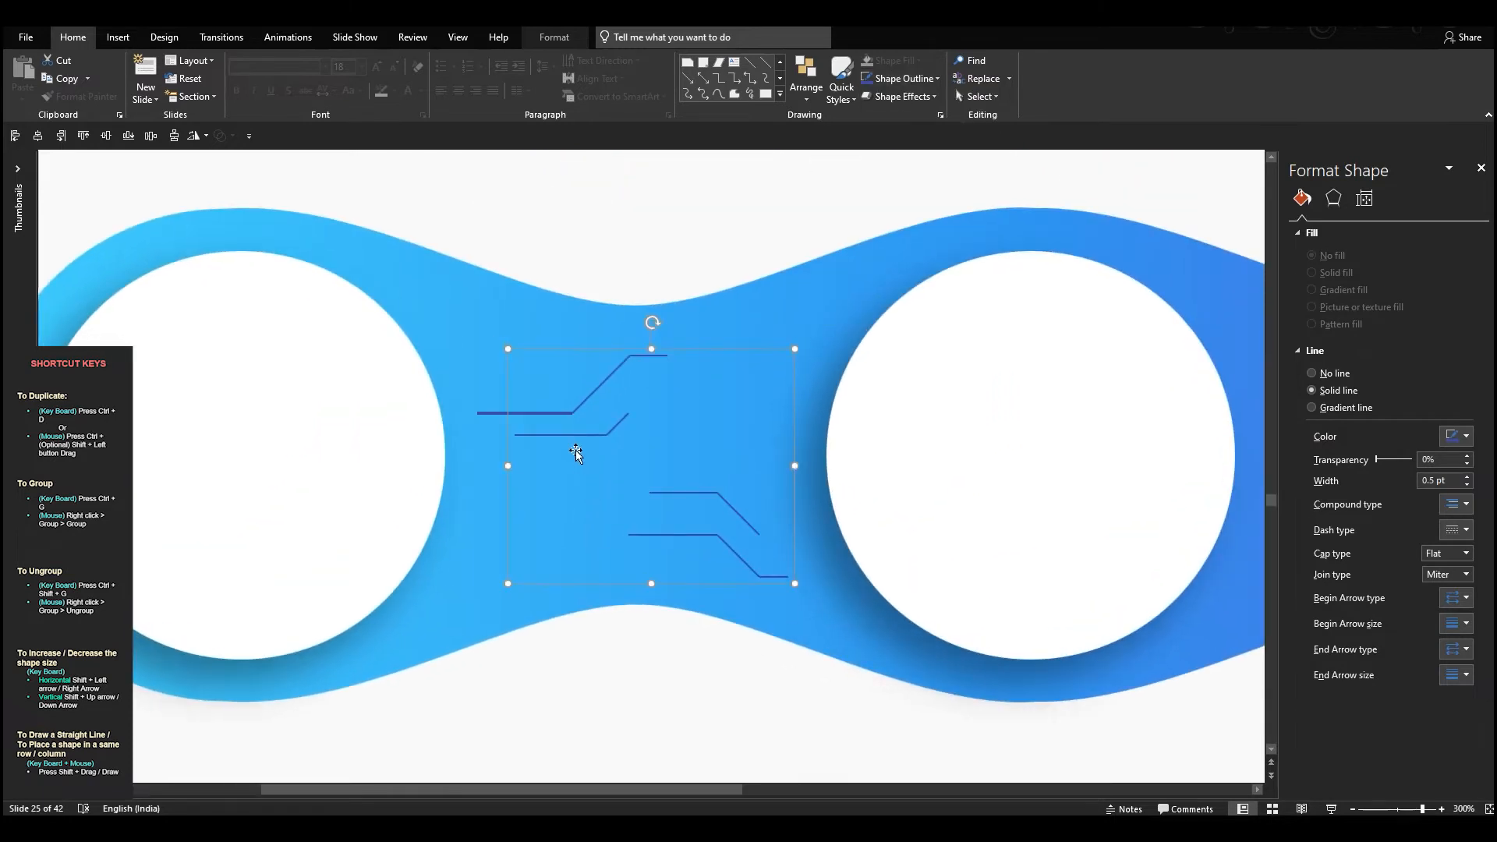
pyautogui.click(558, 413)
pyautogui.click(905, 79)
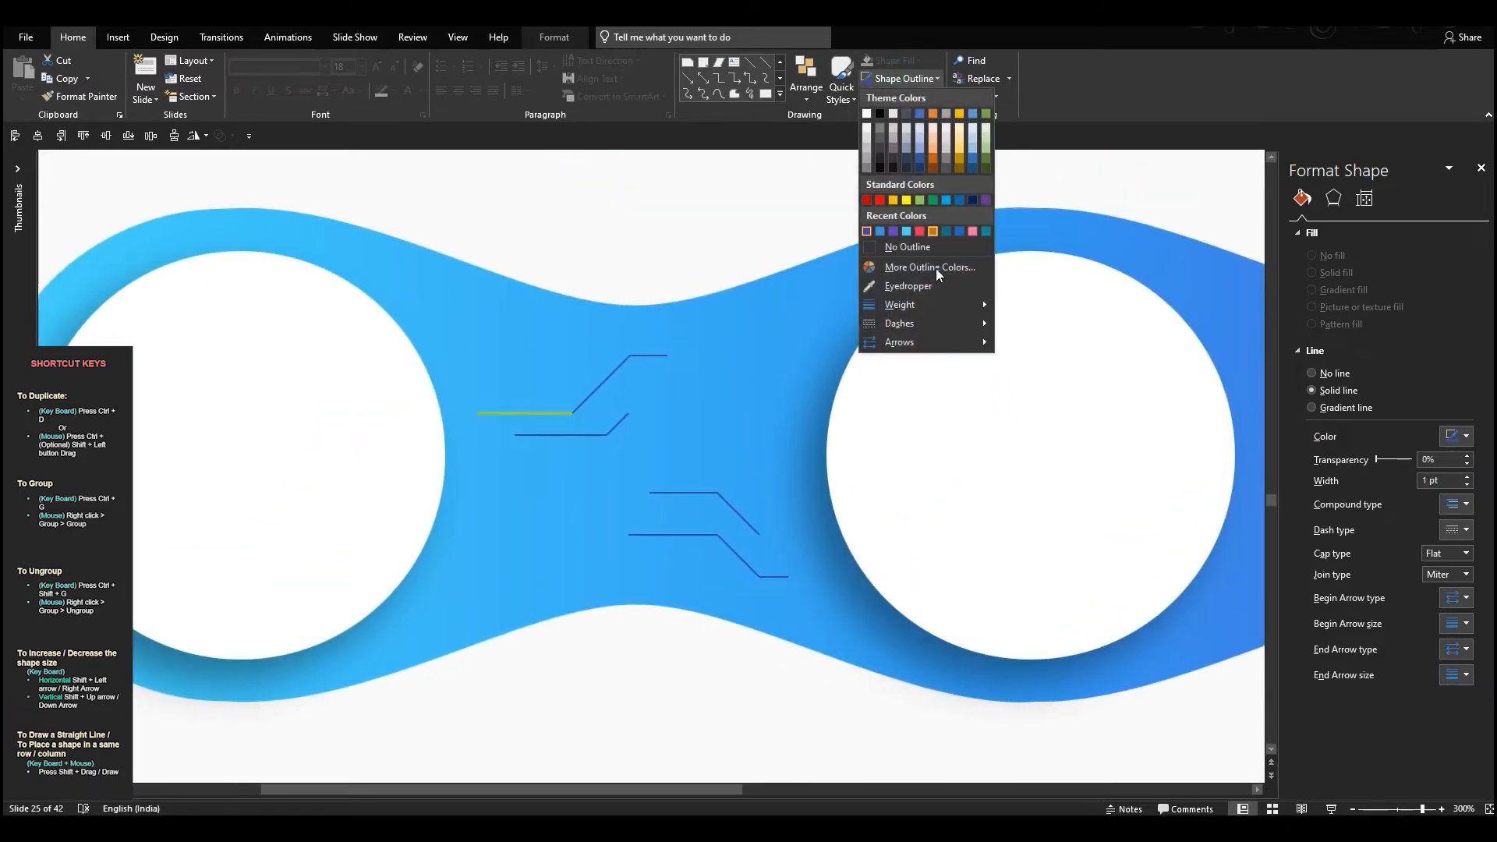
pyautogui.moveTo(943, 300)
pyautogui.click(1043, 329)
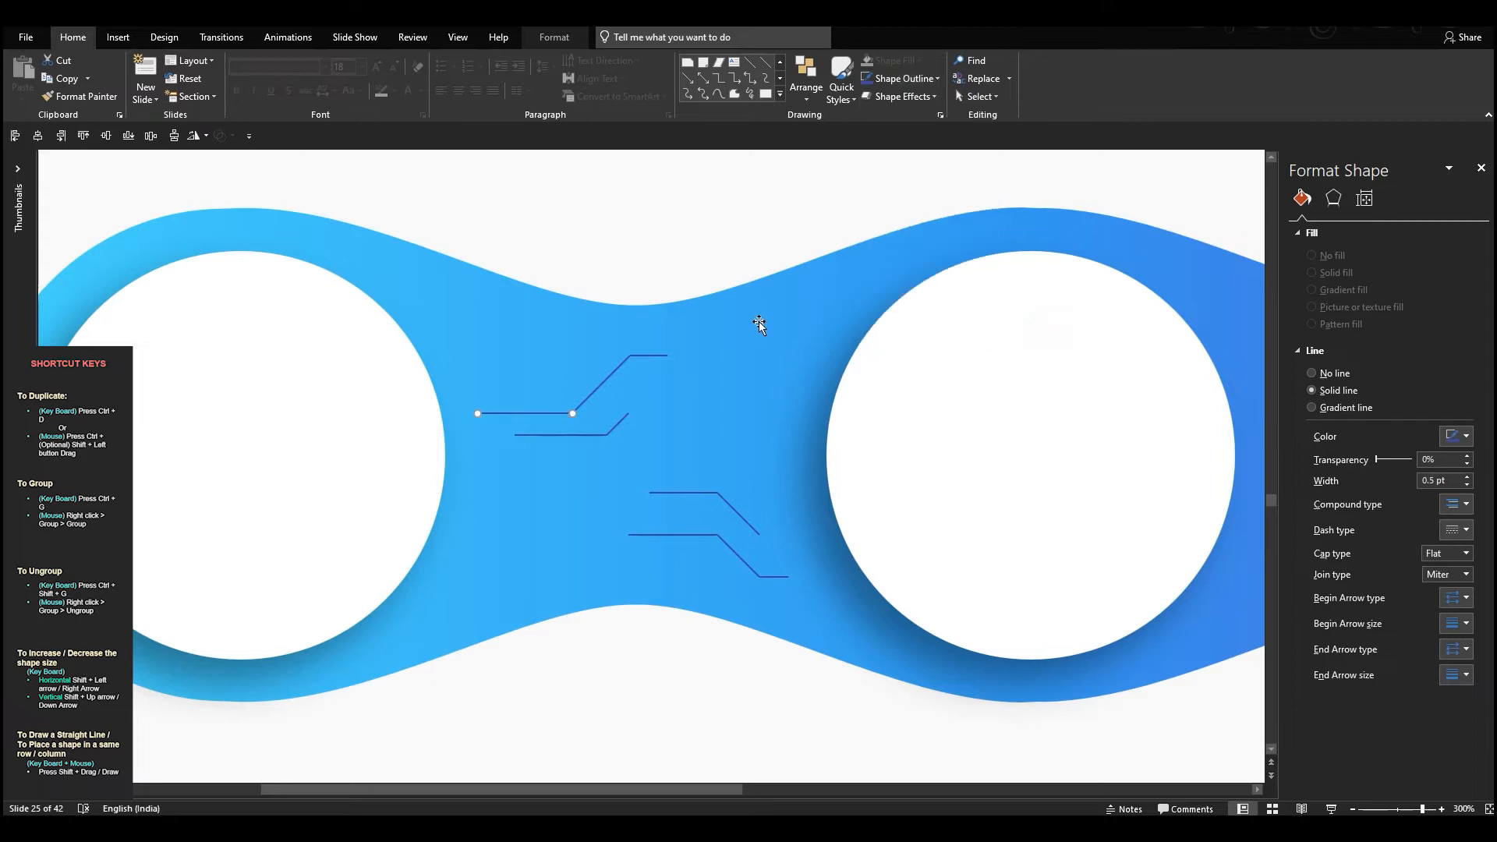
pyautogui.click(551, 227)
pyautogui.moveTo(407, 178); pyautogui.dragTo(840, 669)
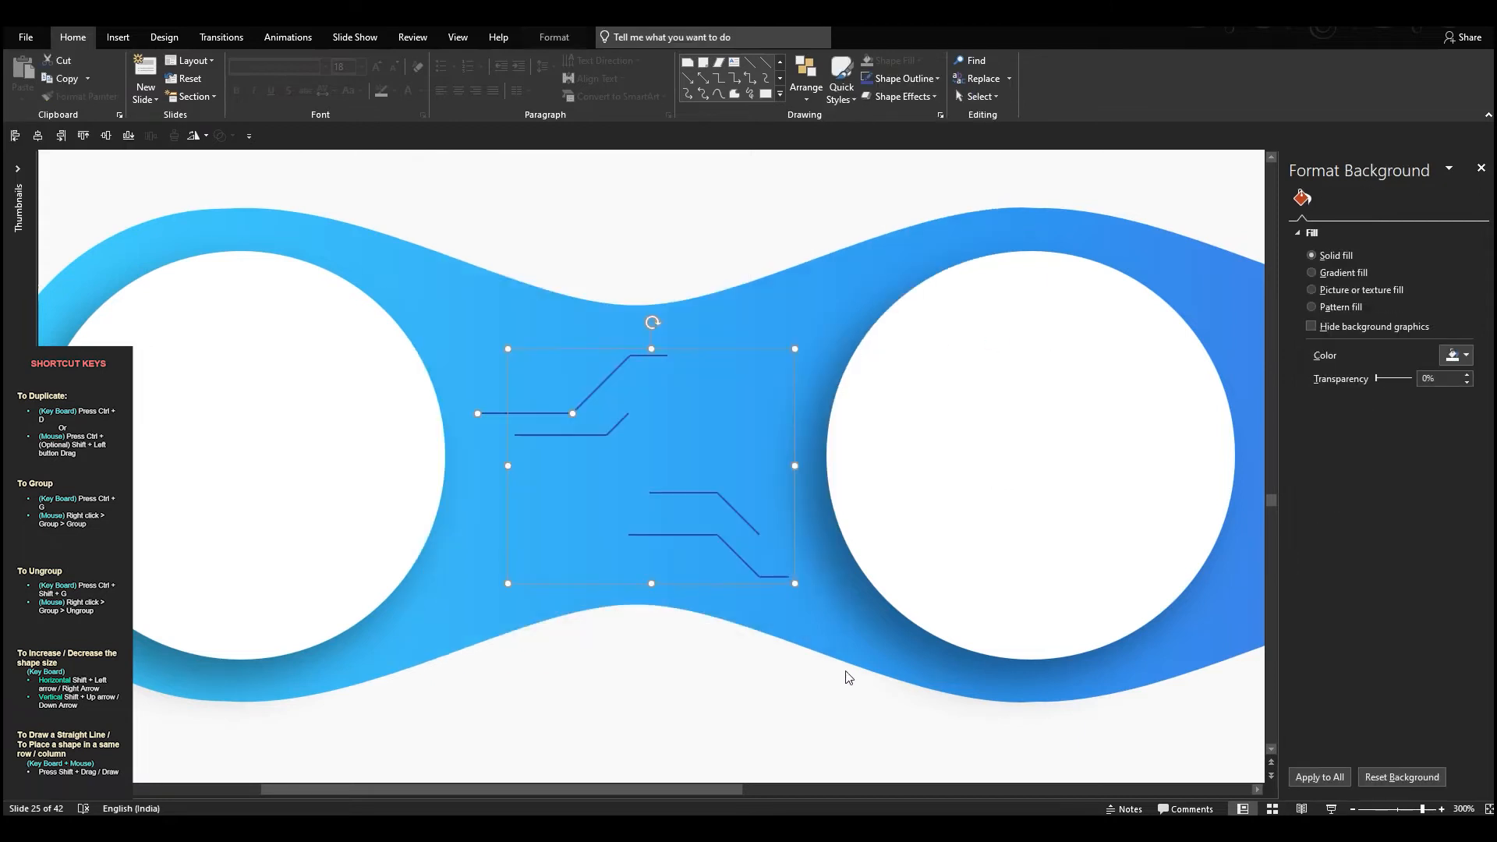
pyautogui.click(347, 460)
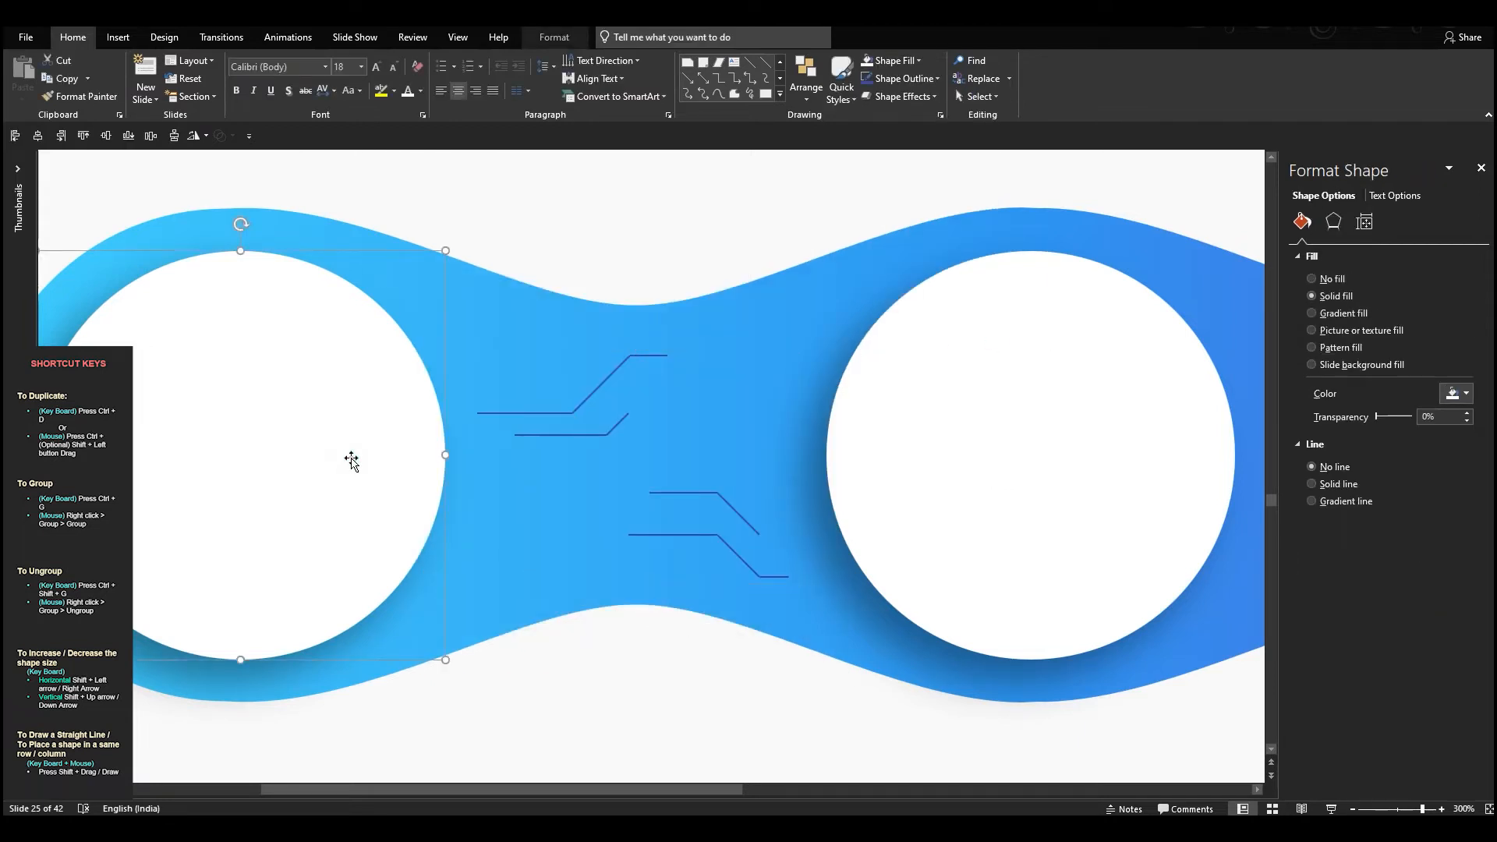
pyautogui.click(733, 157)
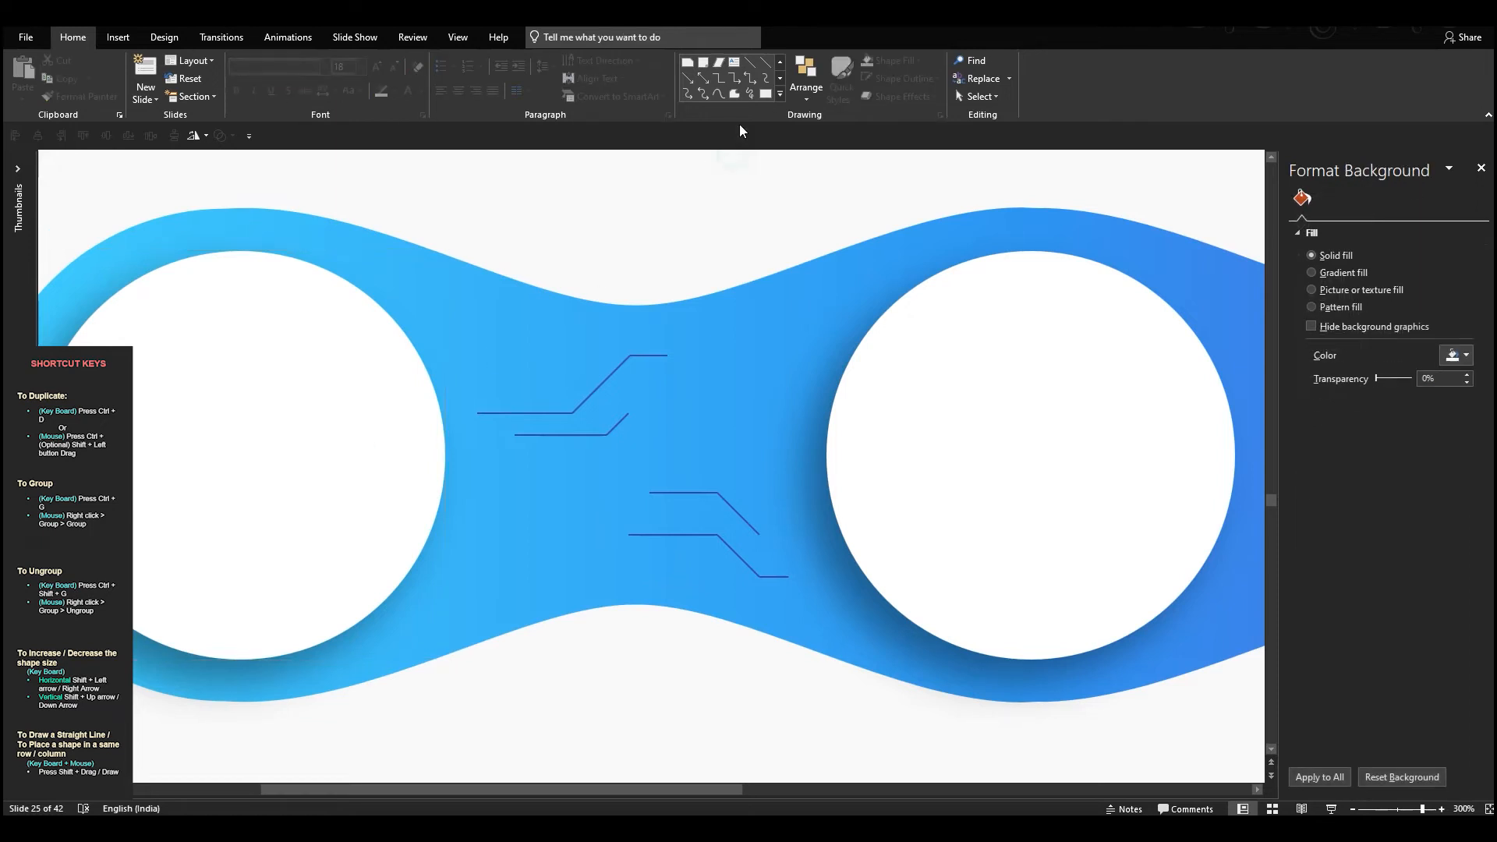
# Step: Draw a circle between the circuit lines and the center circle and fill it with the recently sampled dark blue
pyautogui.click(779, 94)
pyautogui.click(703, 194)
pyautogui.moveTo(692, 251); pyautogui.dragTo(918, 476)
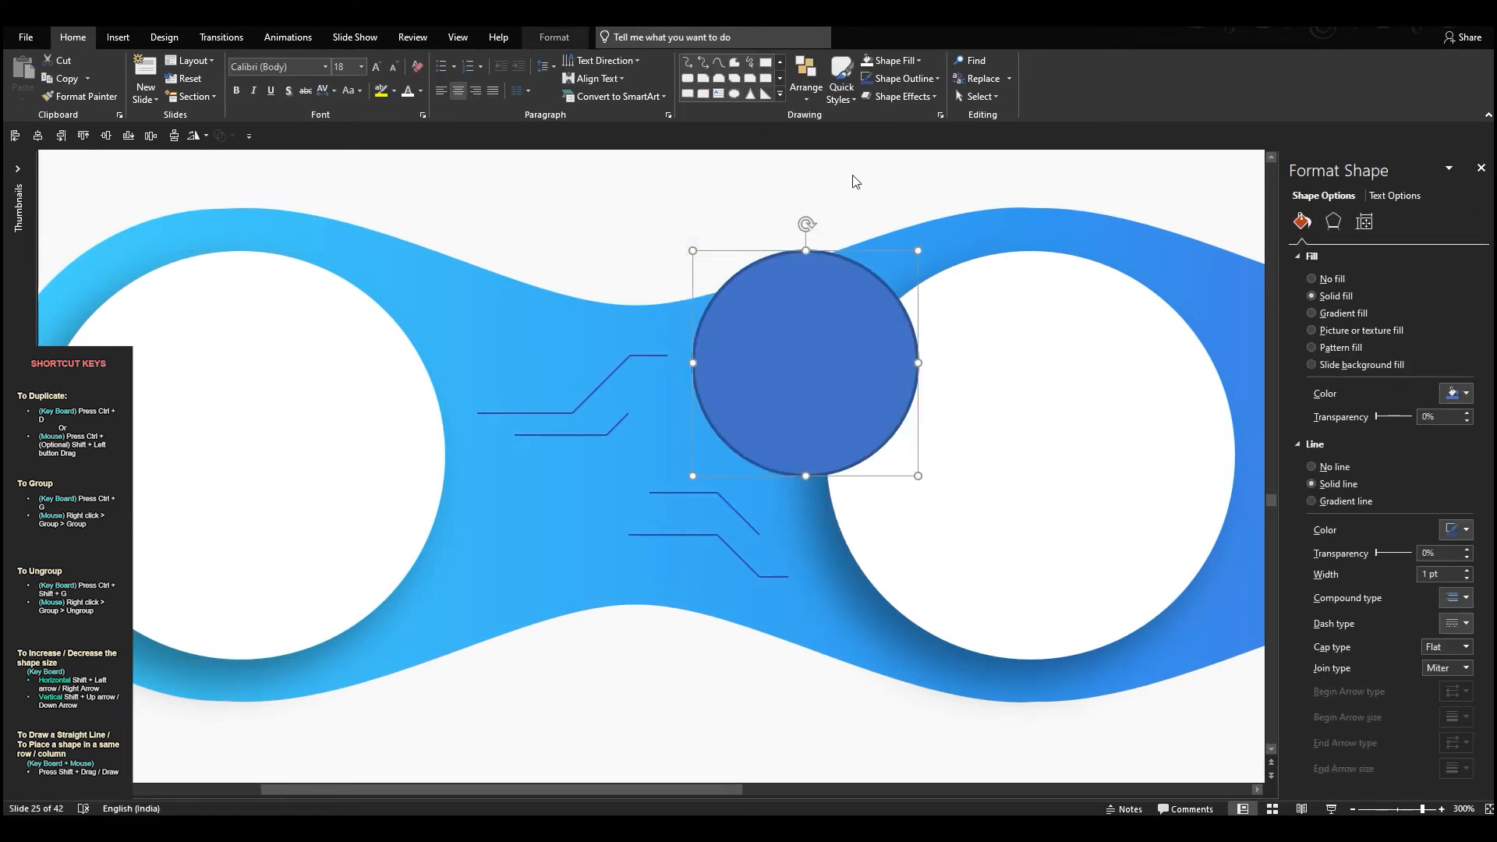
pyautogui.click(919, 61)
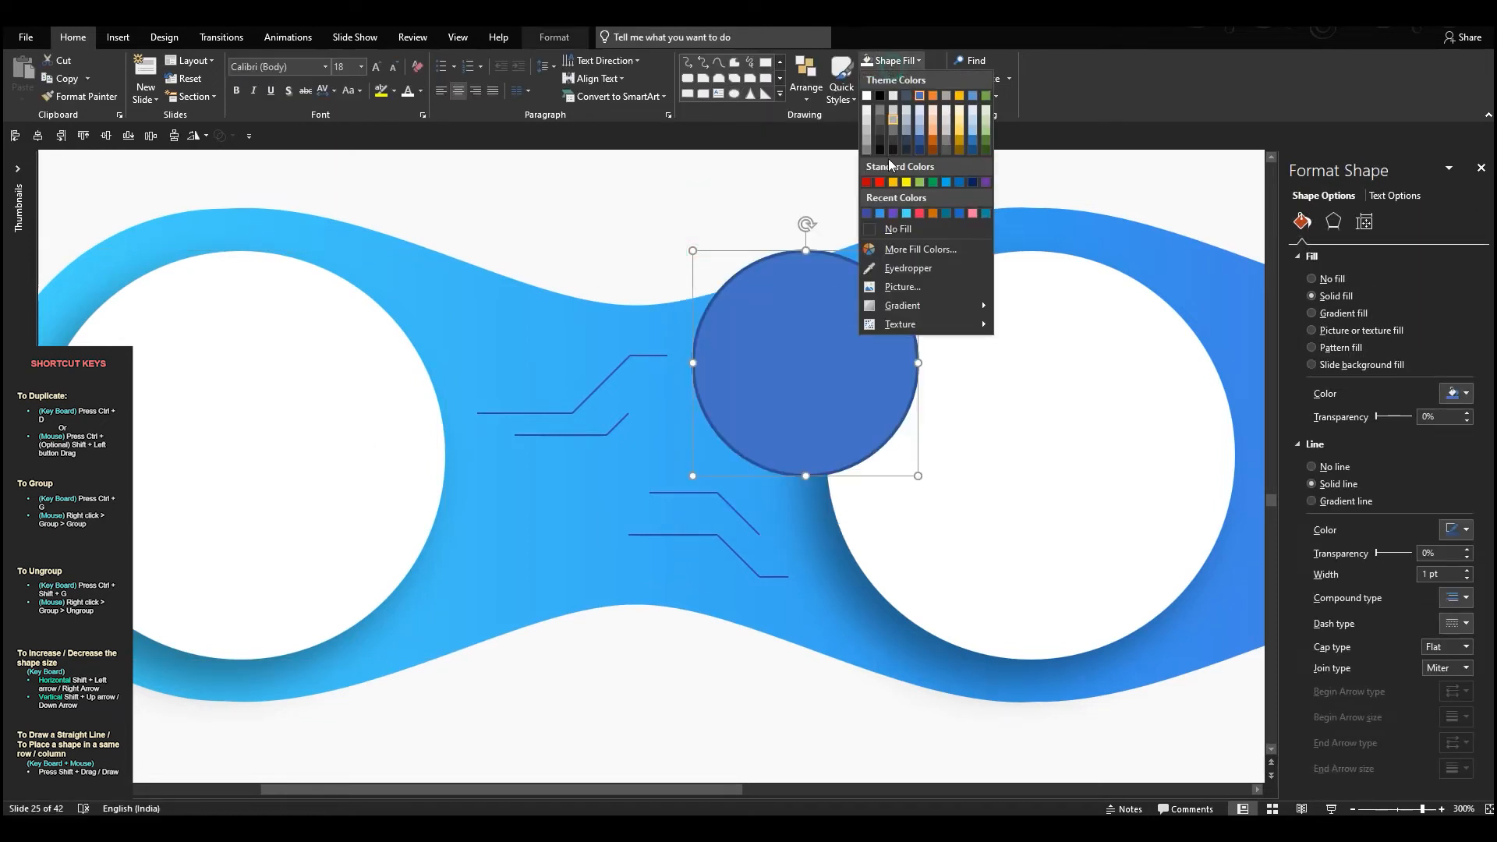
pyautogui.click(868, 213)
# Step: Shrink the blue circle to a small dot at the top circuit line's end and copy it onto the other three line ends
pyautogui.moveTo(918, 250); pyautogui.dragTo(671, 358)
pyautogui.keyDown('ctrl'); pyautogui.scroll(10, 676, 360); pyautogui.keyUp('ctrl')
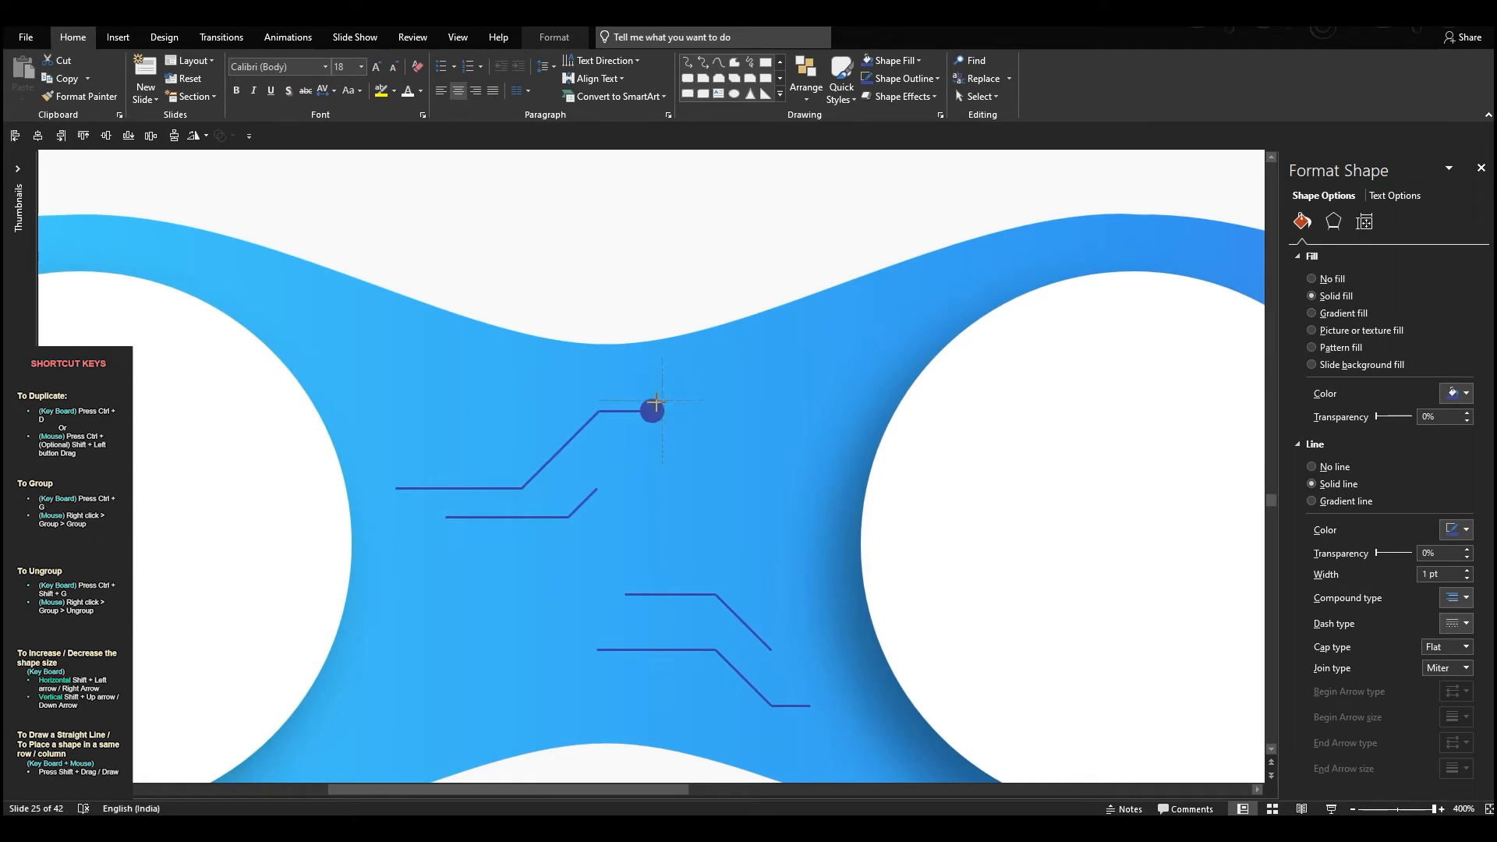
pyautogui.keyDown('ctrl'); pyautogui.moveTo(651, 411); pyautogui.dragTo(780, 703); pyautogui.keyUp('ctrl')
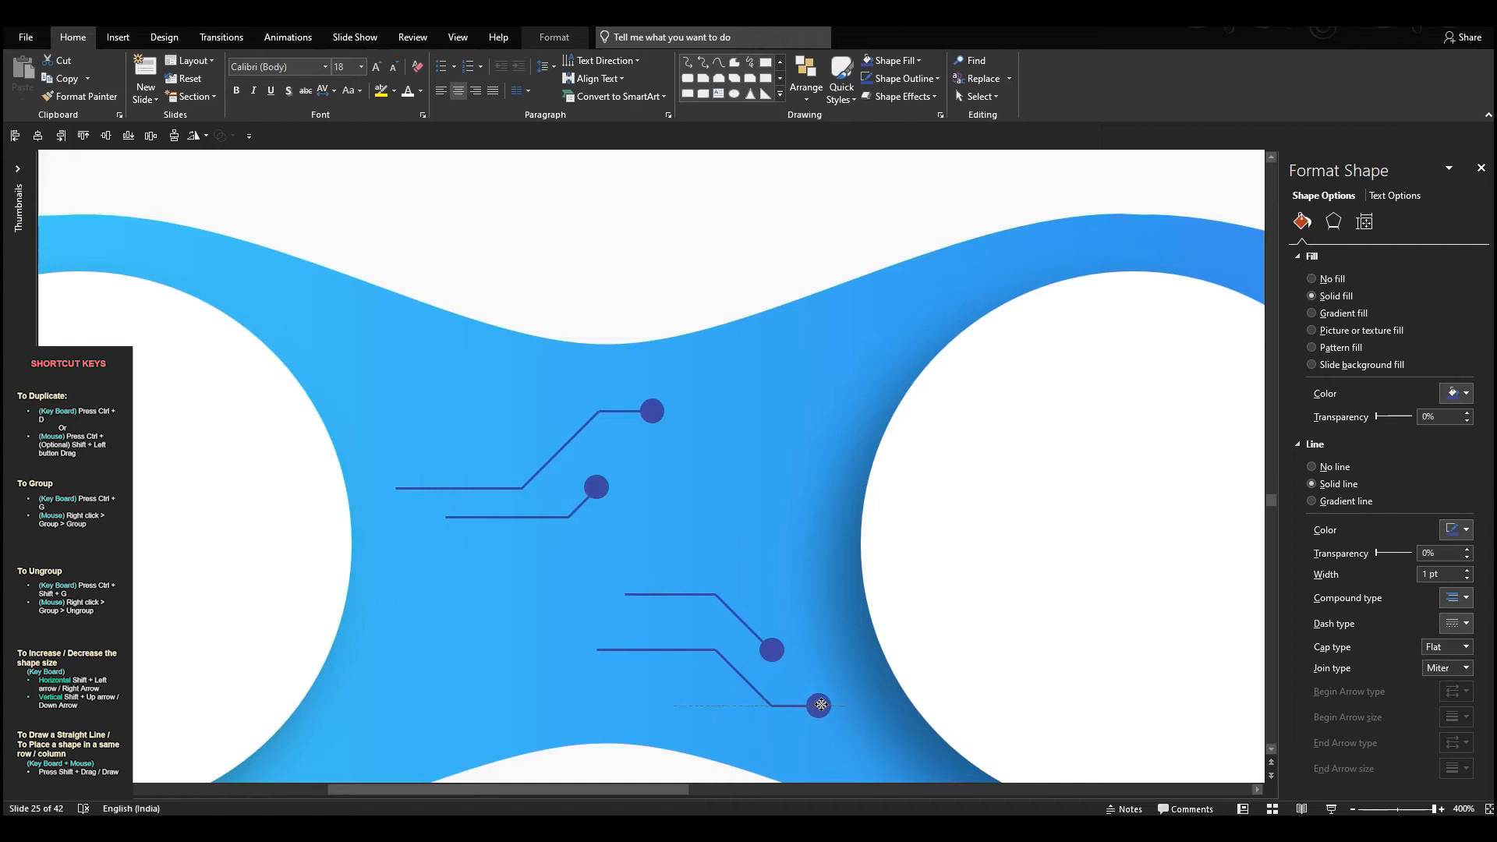
pyautogui.scroll(-2, 807, 699)
pyautogui.scroll(-3, 807, 699)
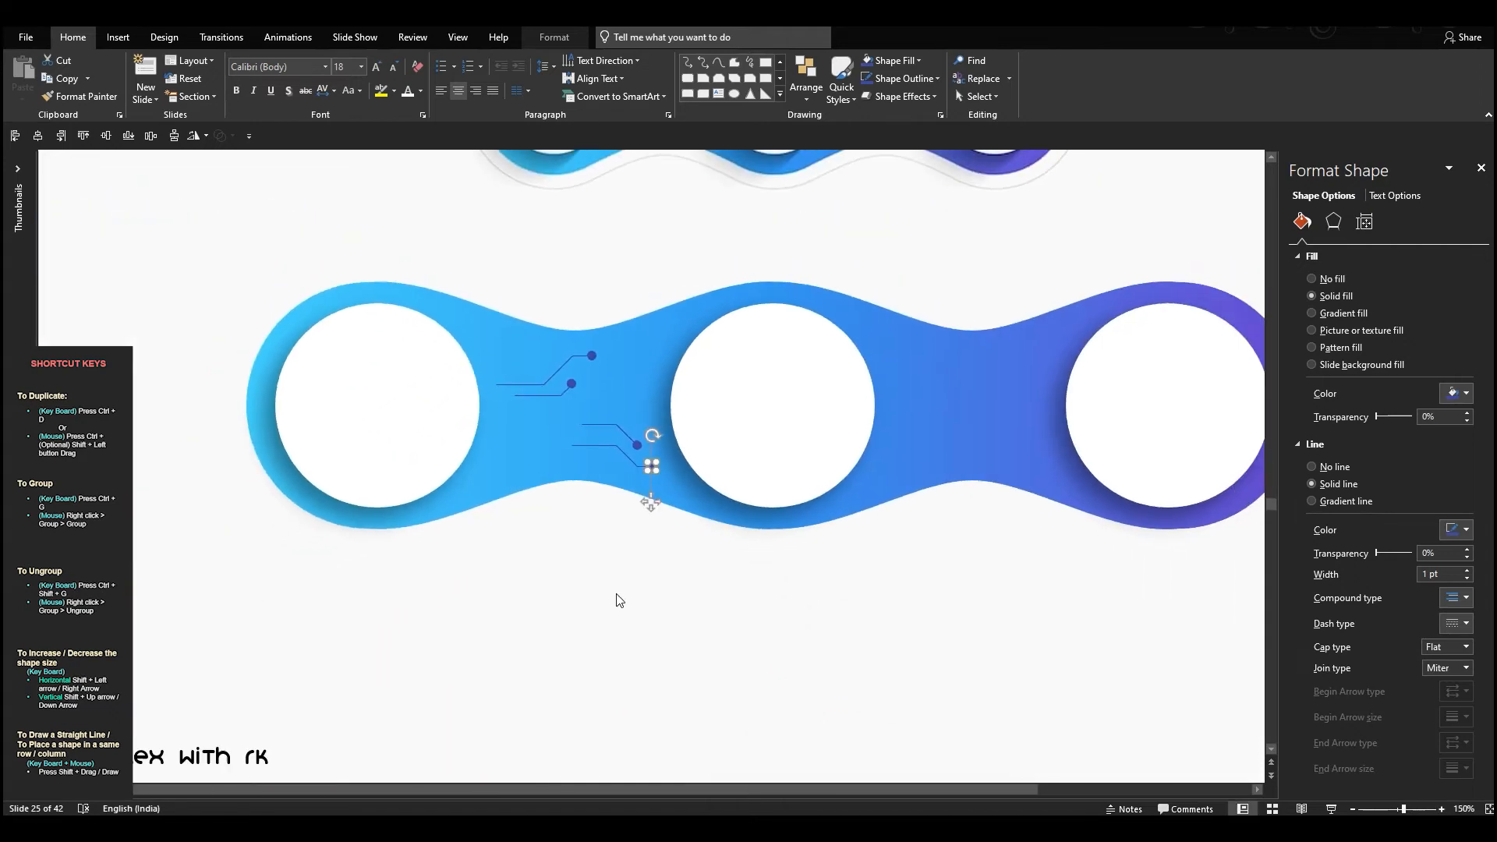
# Step: Shrink the four end dots slightly together and nudge them onto the circuit line ends
pyautogui.click(615, 595)
pyautogui.scroll(-2, 672, 595)
pyautogui.moveTo(609, 366); pyautogui.dragTo(483, 553)
pyautogui.scroll(5, 517, 523)
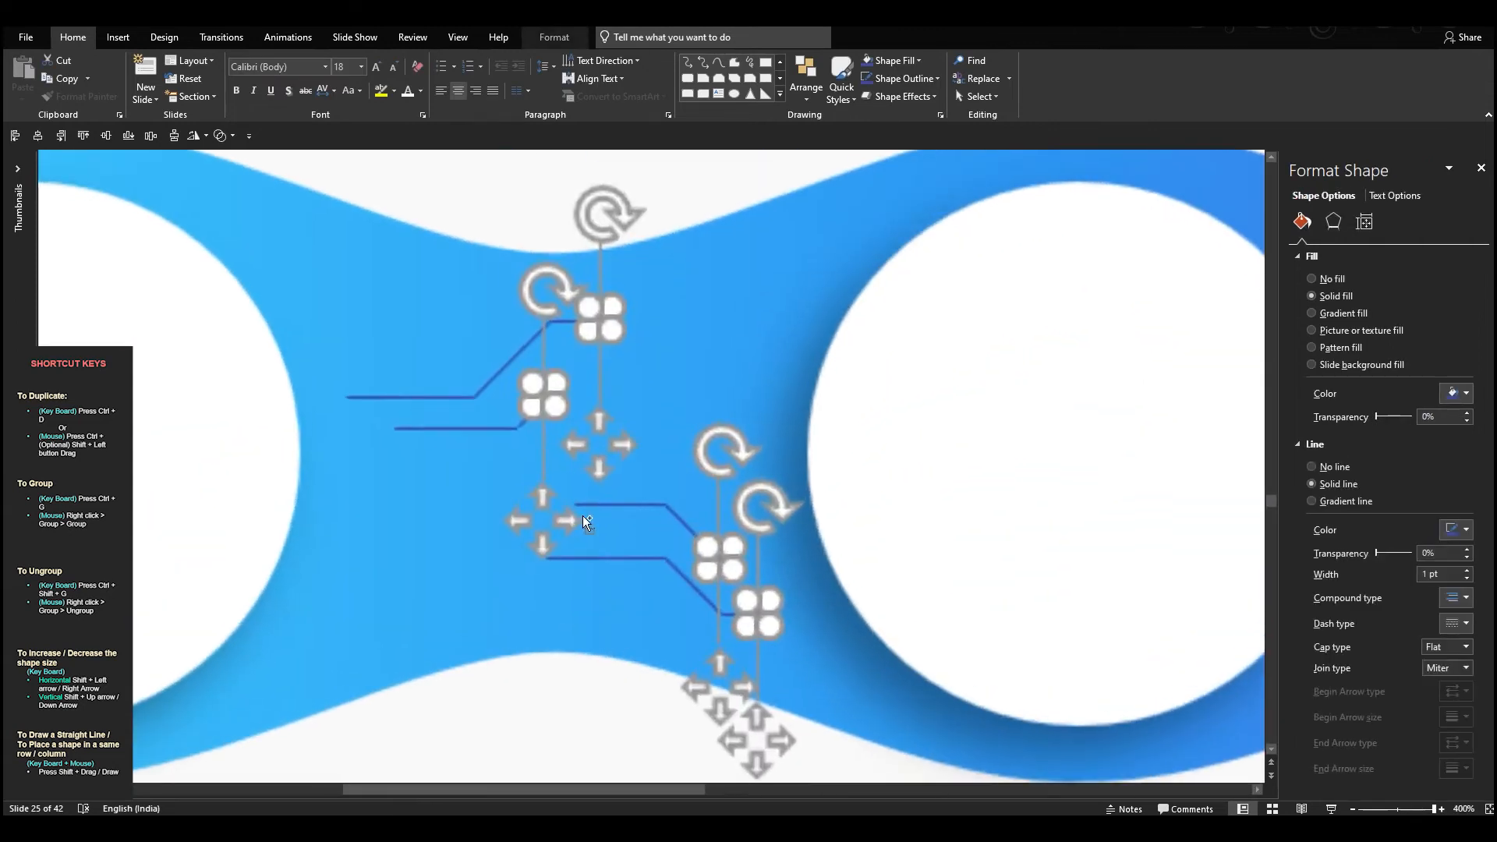
pyautogui.moveTo(555, 382); pyautogui.dragTo(542, 399)
pyautogui.hotkey('shift', 'Down')
pyautogui.hotkey('shift', 'Down')
pyautogui.hotkey('shift', 'Left')
pyautogui.hotkey('shift', 'Left')
pyautogui.hotkey('shift', 'Down')
pyautogui.hotkey('shift', 'Left')
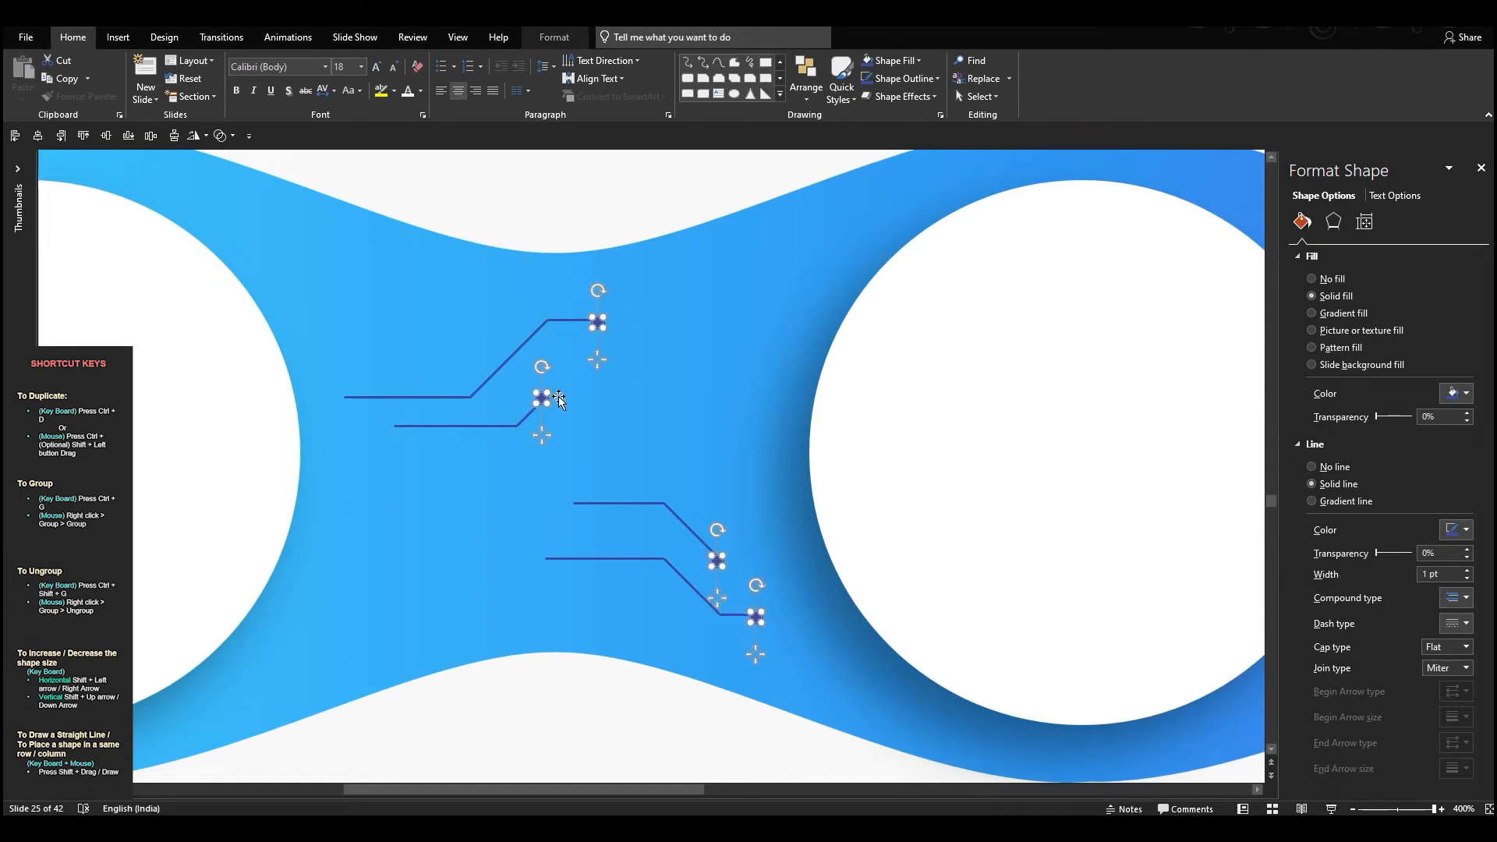
pyautogui.hotkey('ctrl', 'Right')
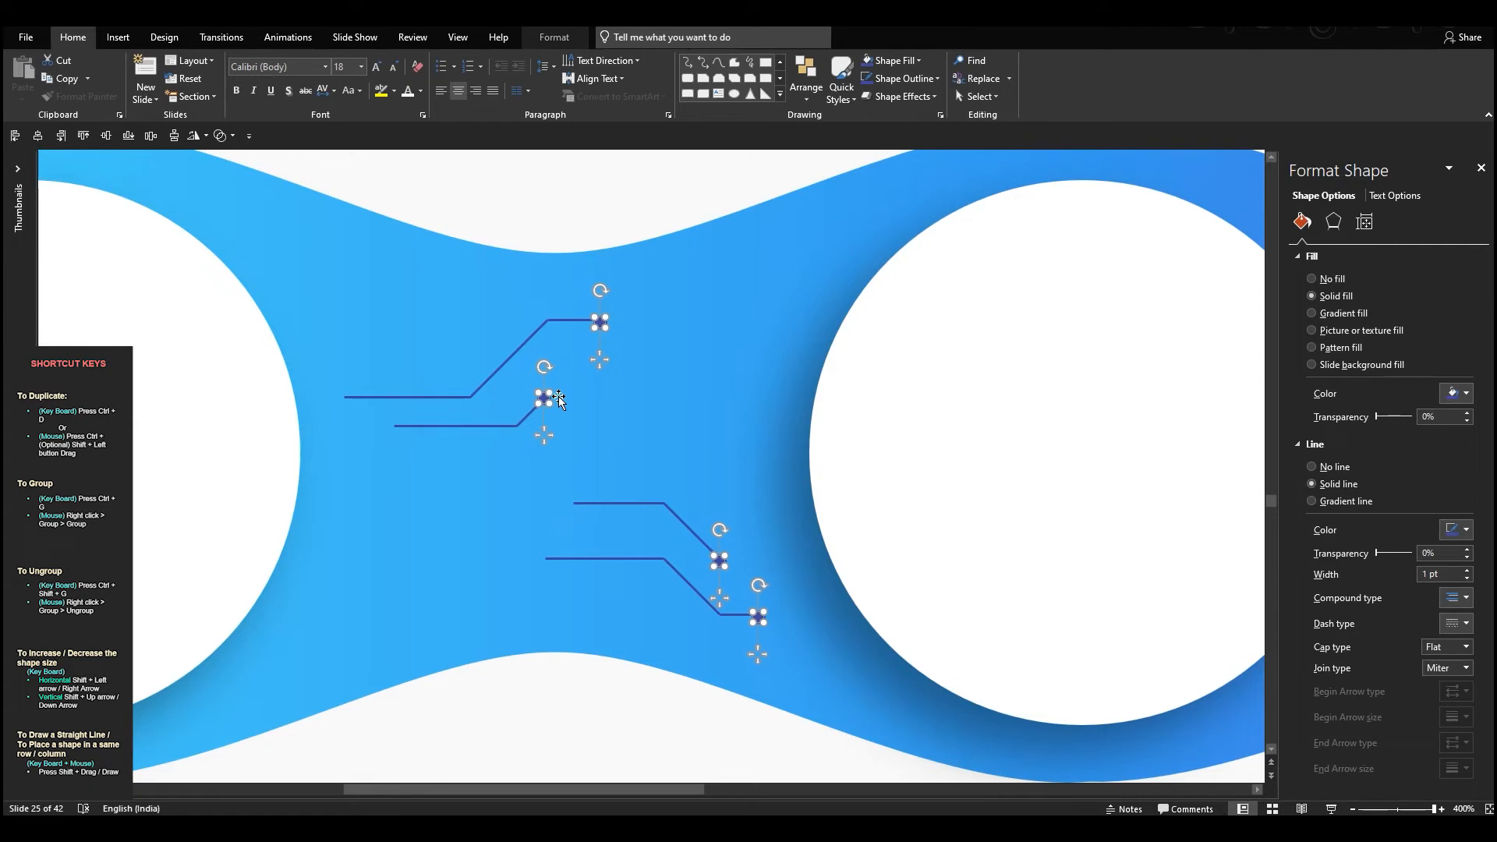
pyautogui.click(567, 404)
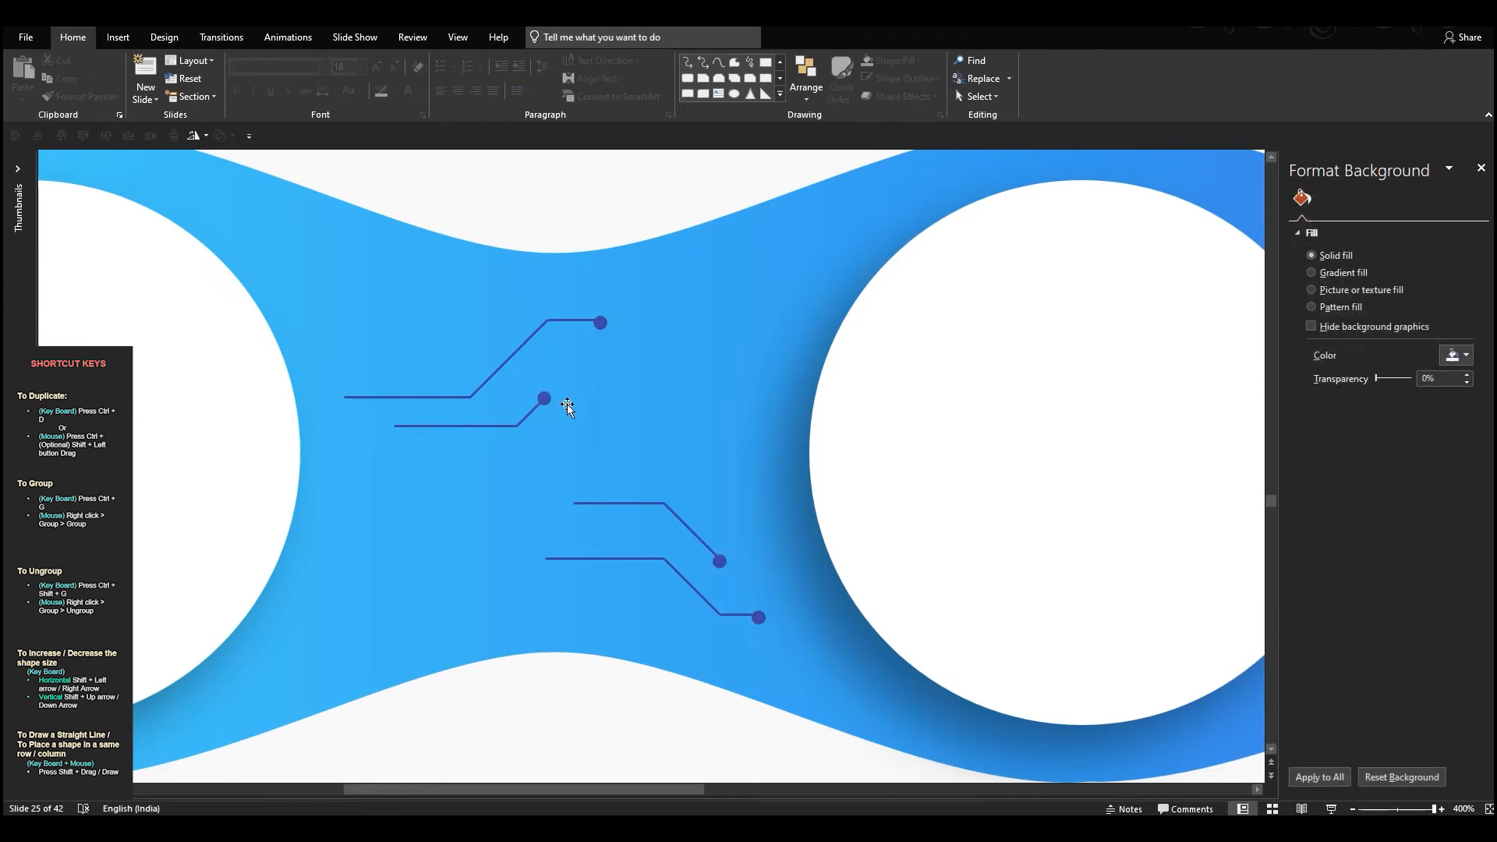
# Step: Nudge the topmost and bottommost dots into line with the horizontal ends of their circuit lines
pyautogui.click(758, 616)
pyautogui.keyDown('shift'); pyautogui.click(600, 322); pyautogui.keyUp('shift')
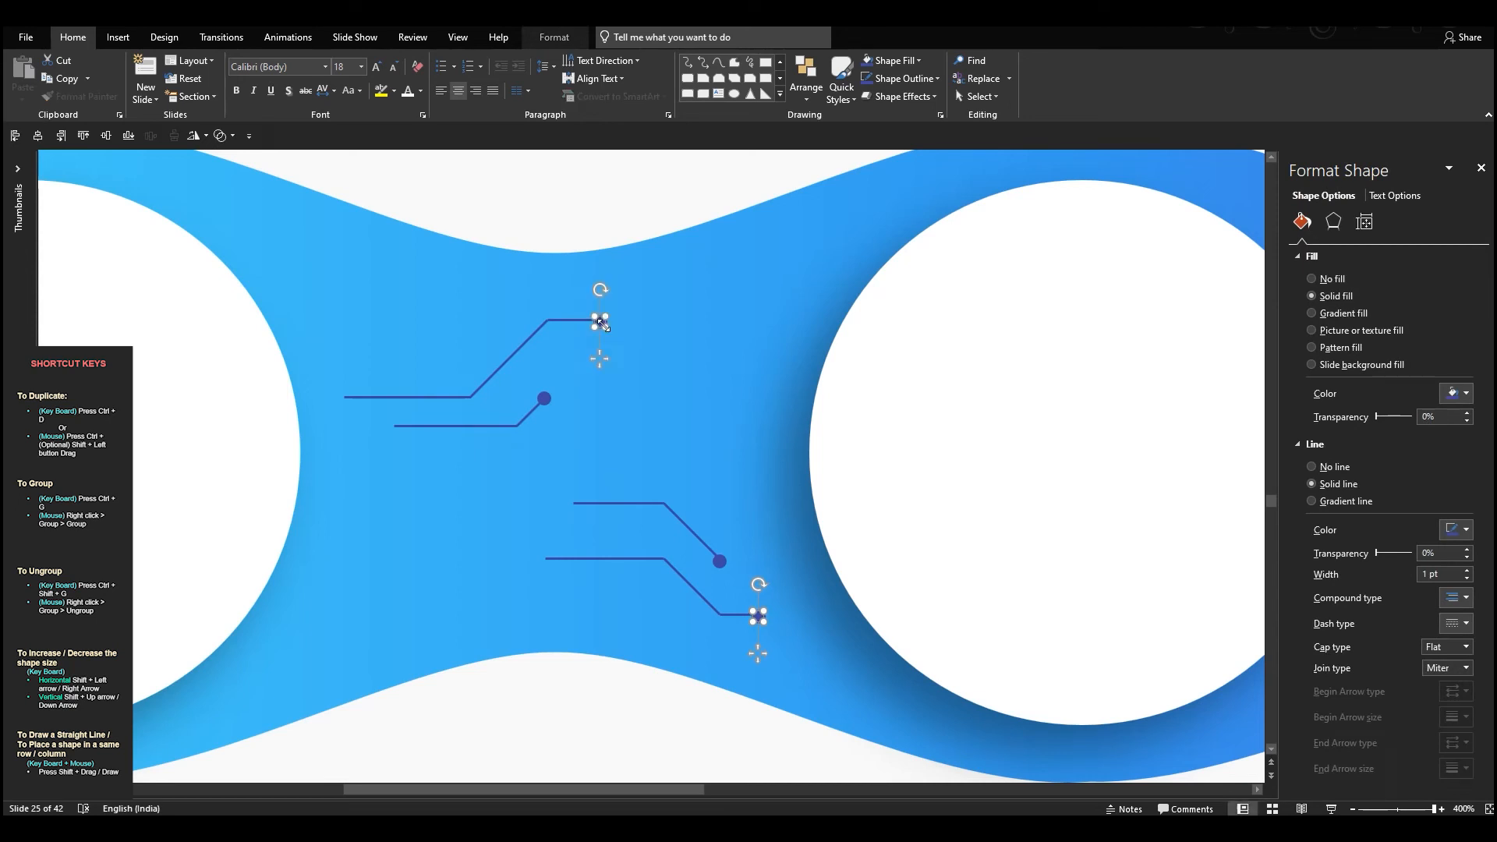
pyautogui.click(620, 398)
# Step: Group all the circuit lines with their dots and copy the group between the center and right circles
pyautogui.scroll(-5, 616, 390)
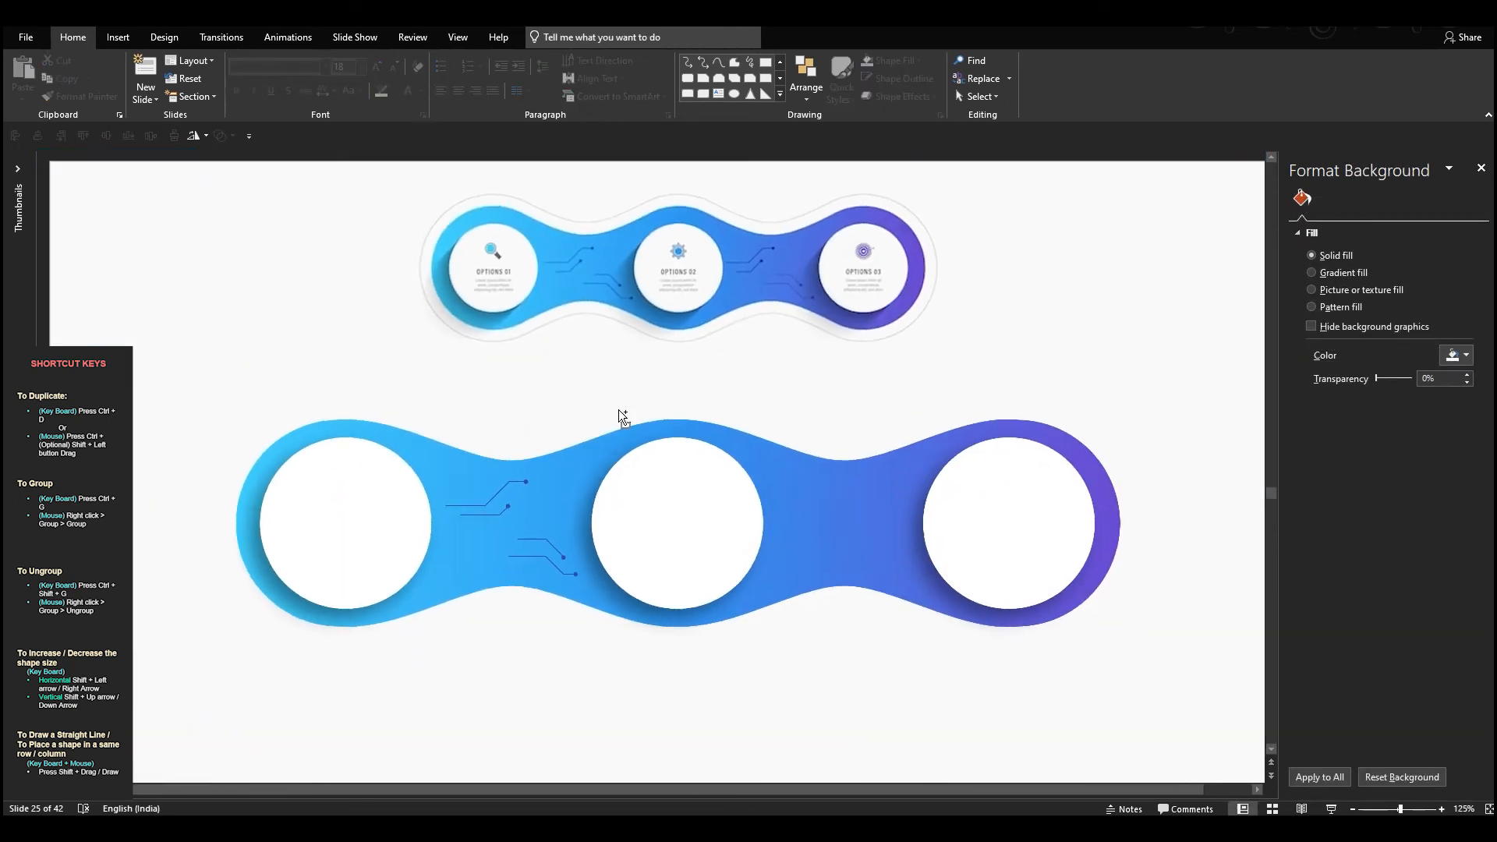
pyautogui.moveTo(396, 644); pyautogui.dragTo(633, 414)
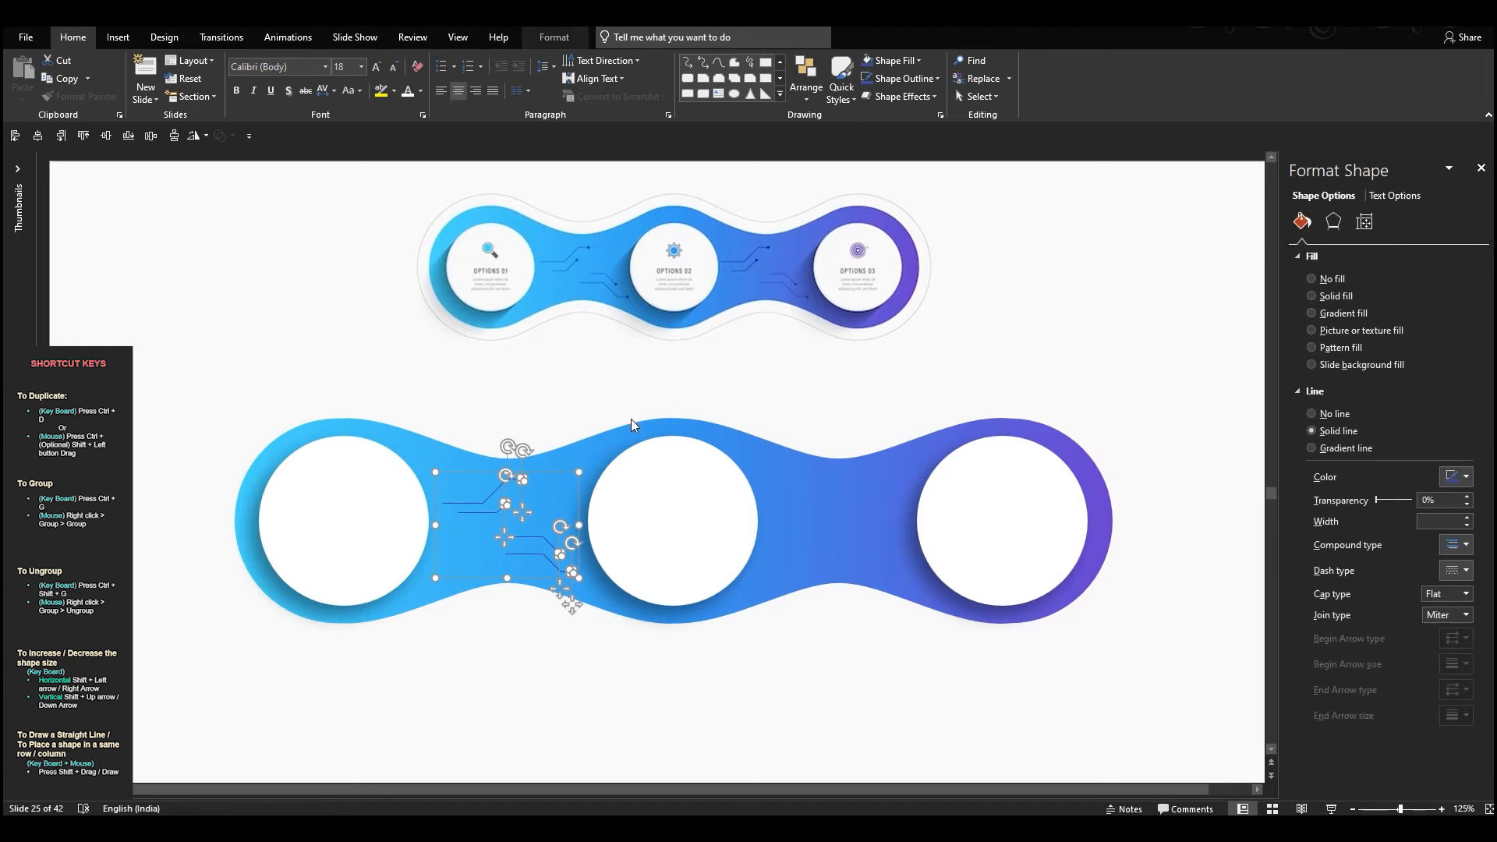
pyautogui.hotkey('ctrl', 'g')
pyautogui.moveTo(499, 477); pyautogui.dragTo(830, 478)
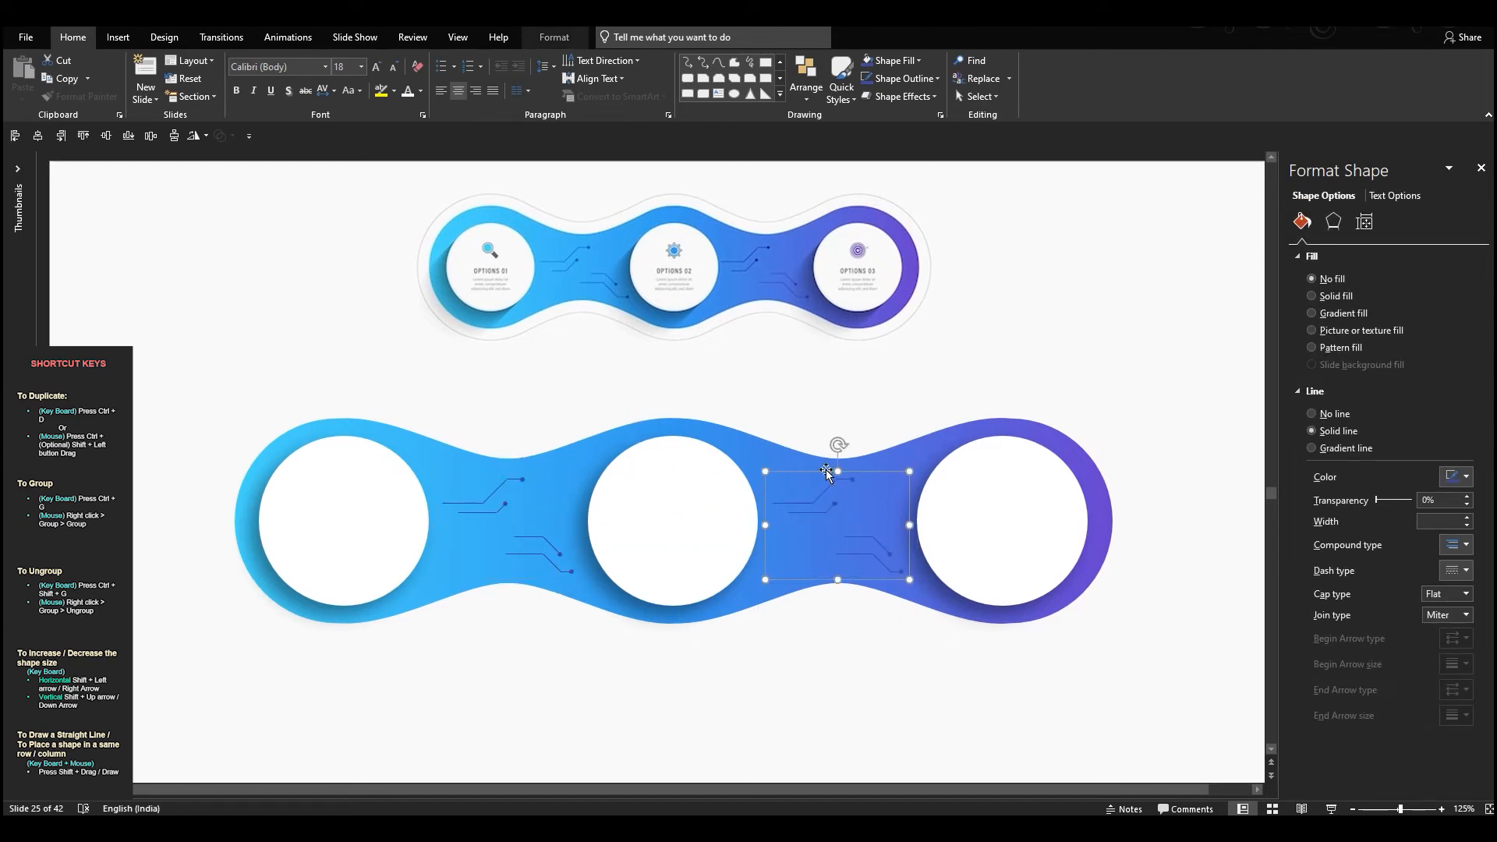
# Step: Set the copied circuit group's outline to a darker custom blue, RGB 41, 49, 109
pyautogui.click(903, 78)
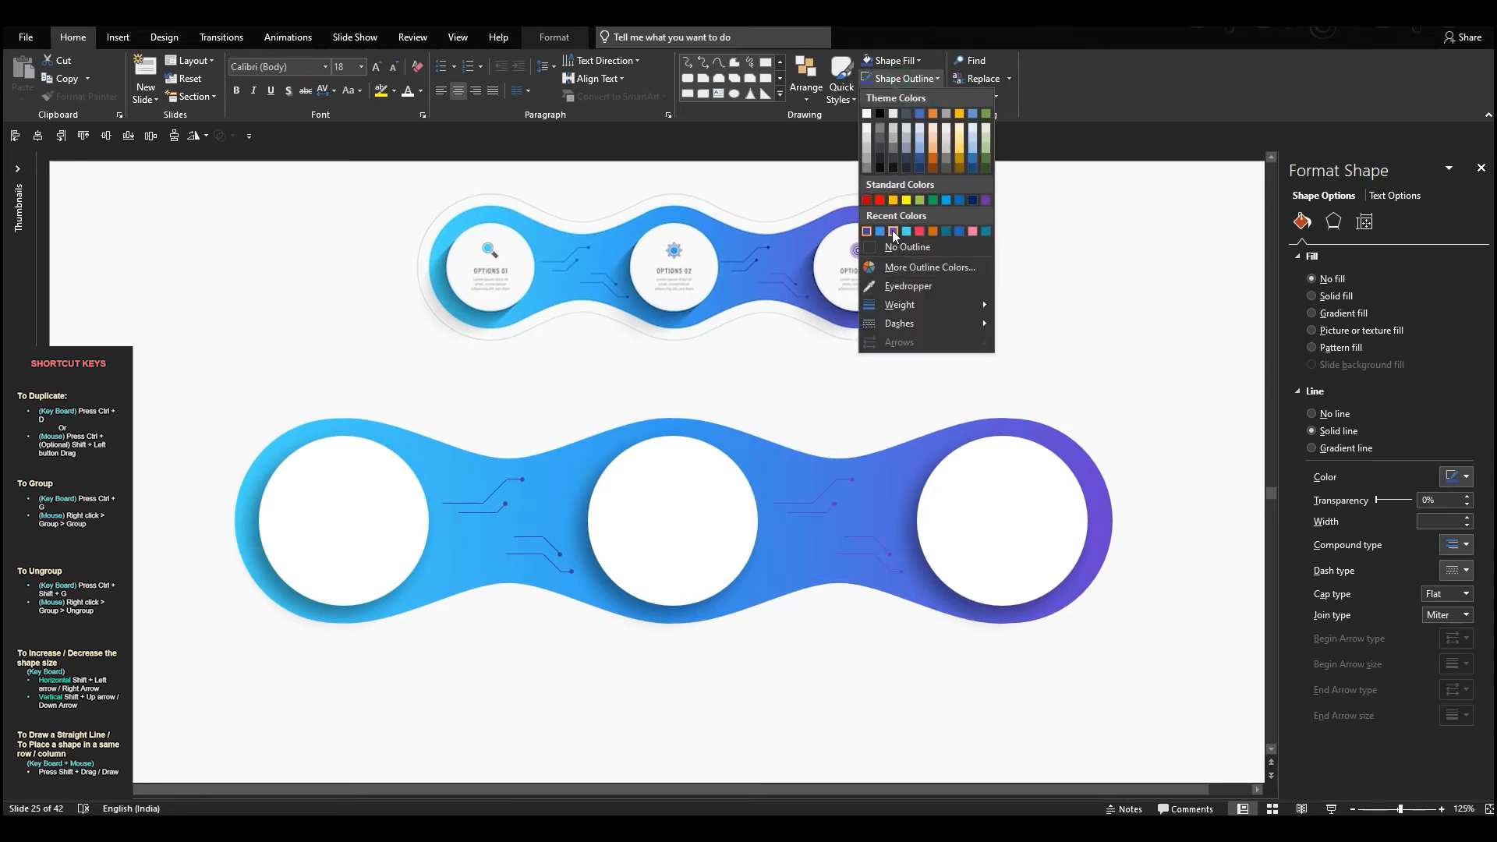
pyautogui.click(908, 268)
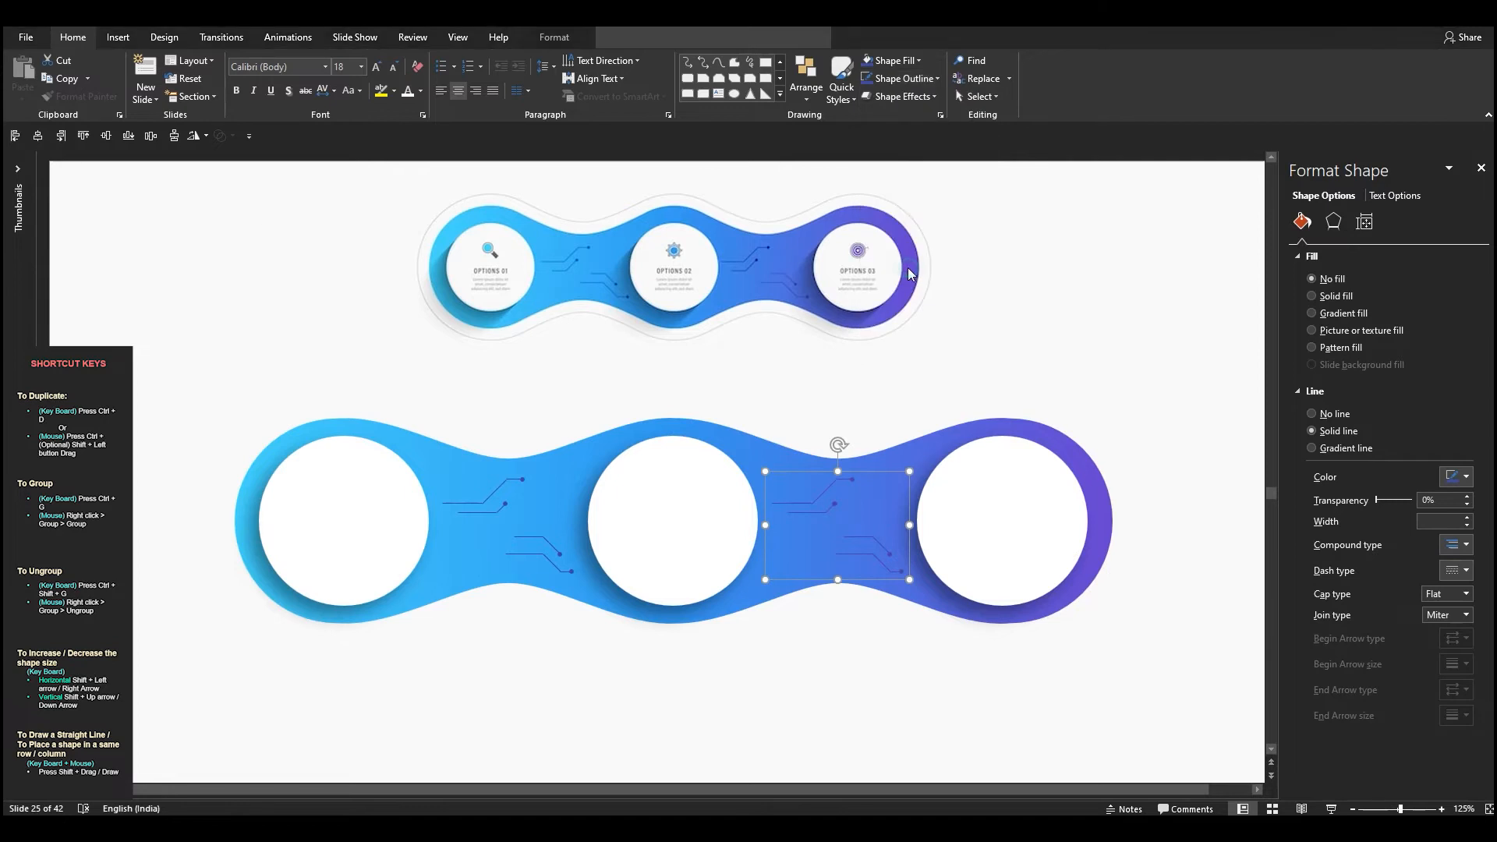
pyautogui.moveTo(439, 354); pyautogui.dragTo(439, 359)
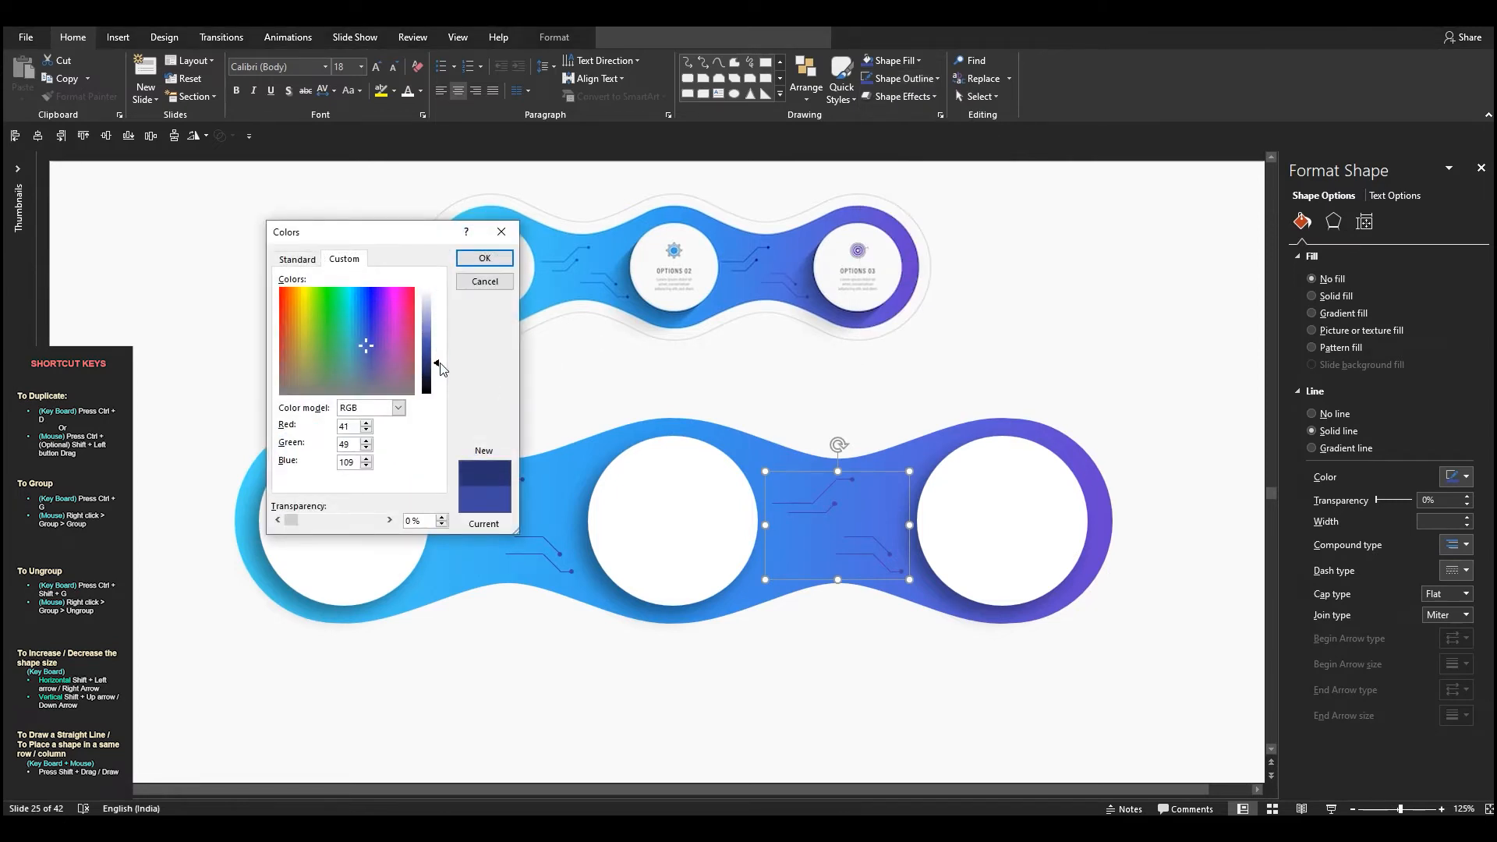
pyautogui.click(502, 260)
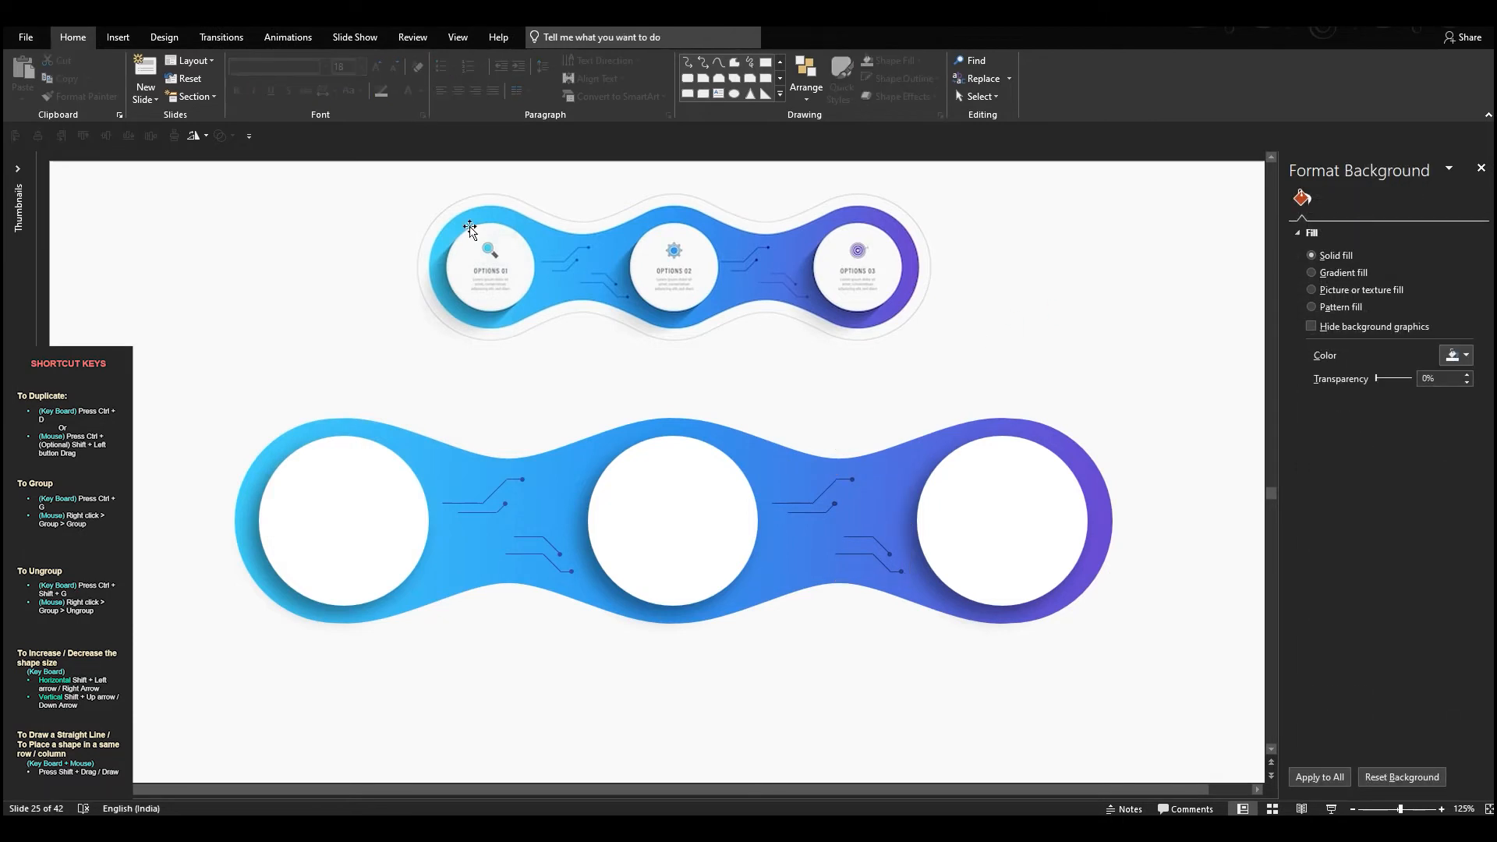
# Step: Add a text box above the left circle reading "Option 01"
pyautogui.click(118, 36)
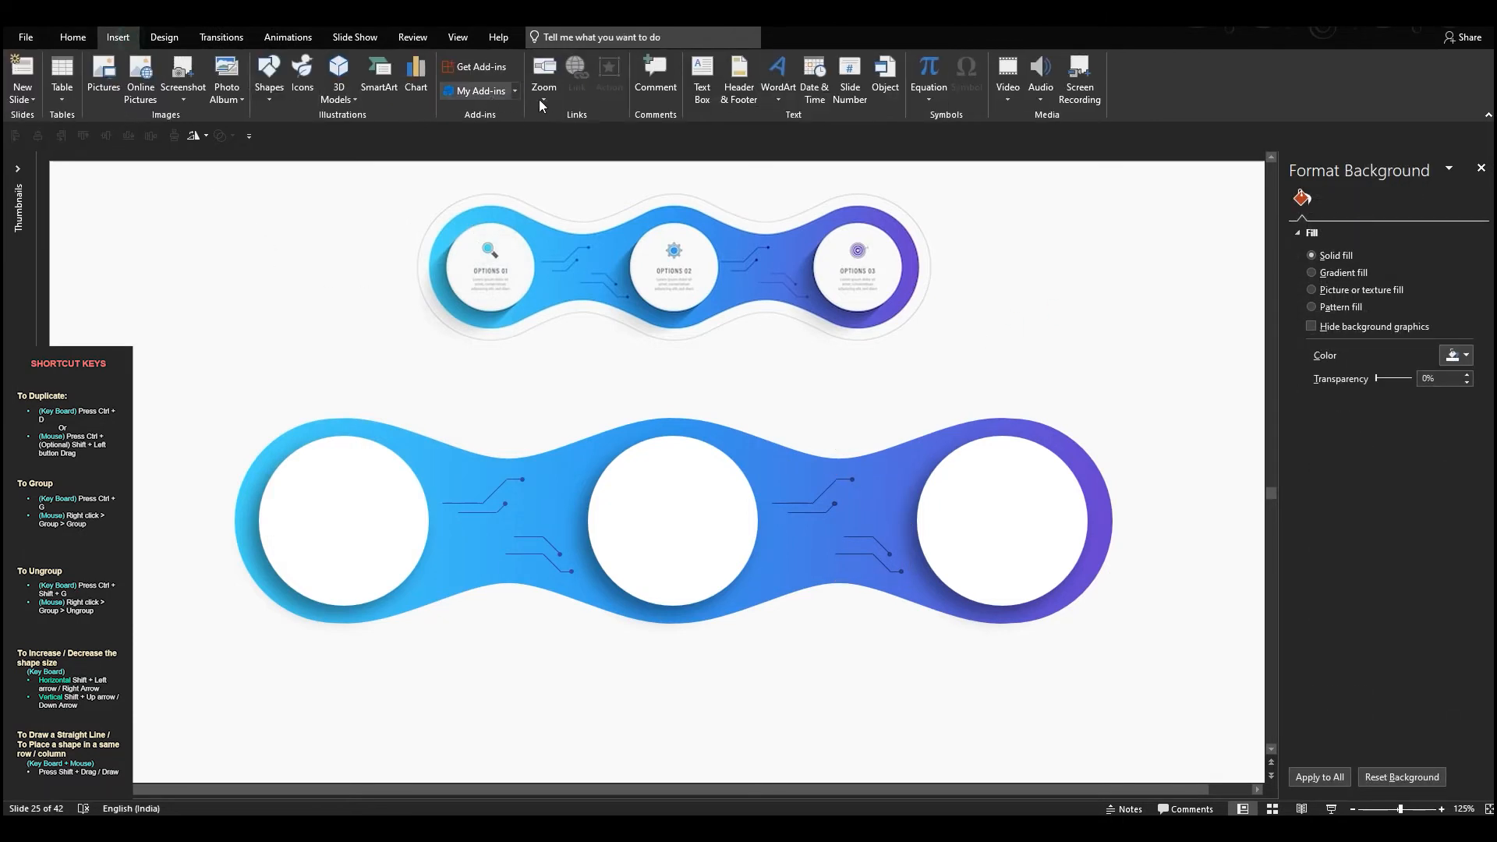
pyautogui.click(702, 78)
pyautogui.click(284, 338)
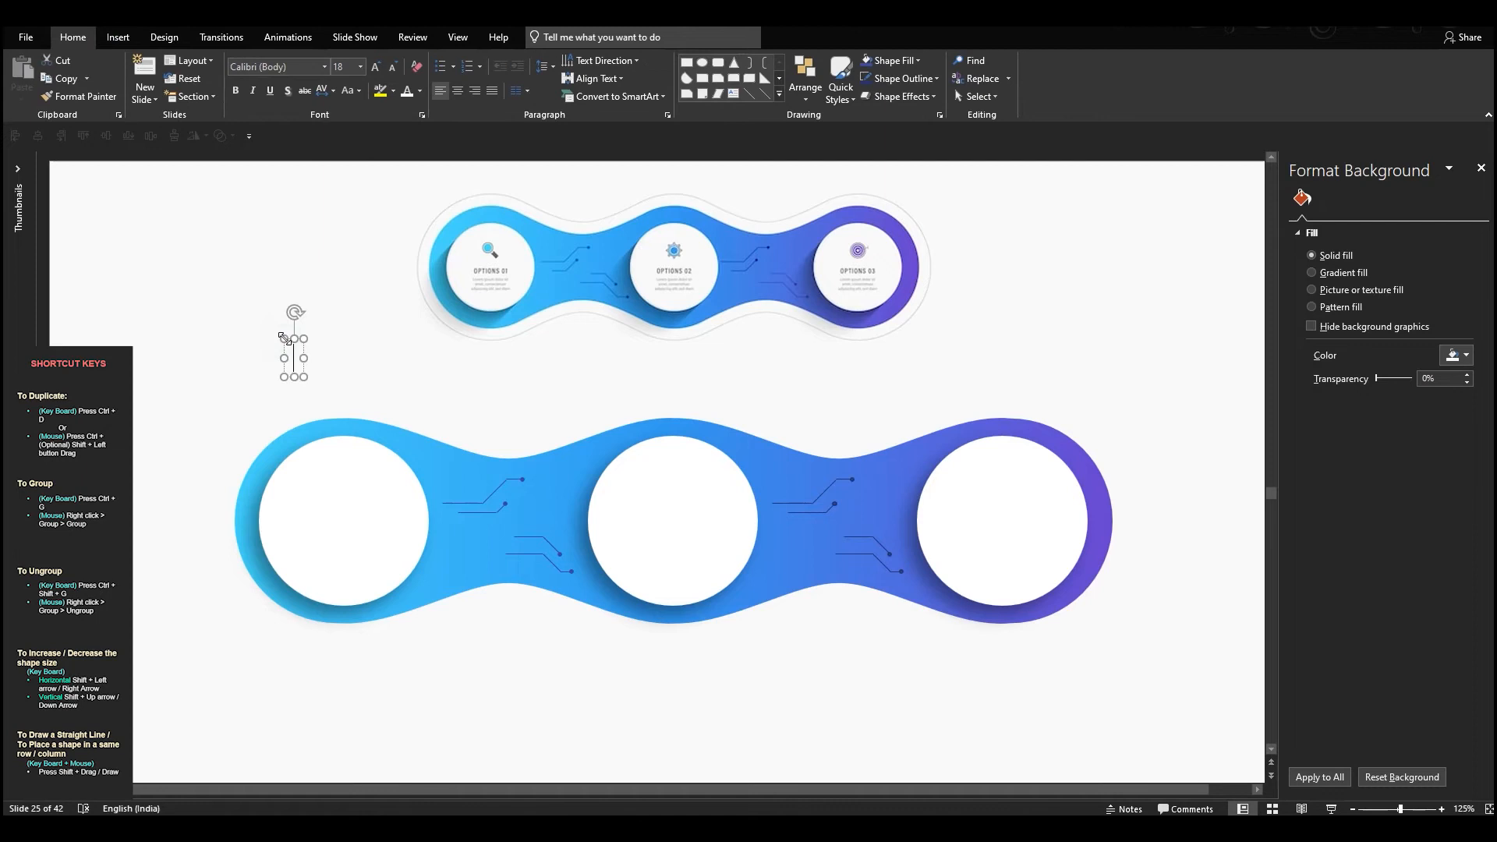
pyautogui.write('Option 02')
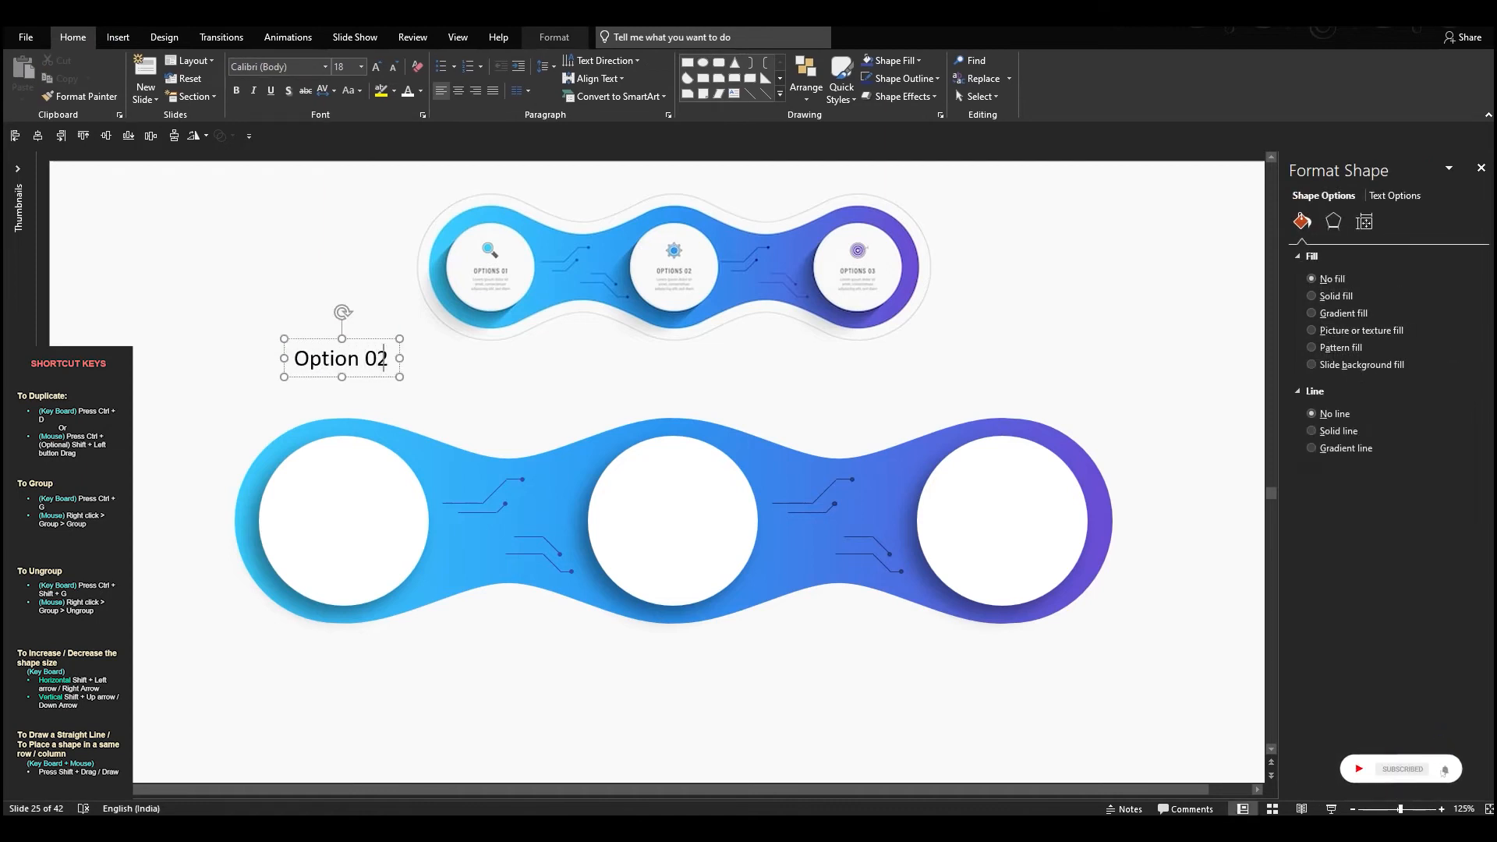
pyautogui.press('BackSpace')
pyautogui.write('1')
# Step: Center the "Option 01" text, reduce it to 10.5 pt and change it to uppercase
pyautogui.hotkey('ctrl', 'a')
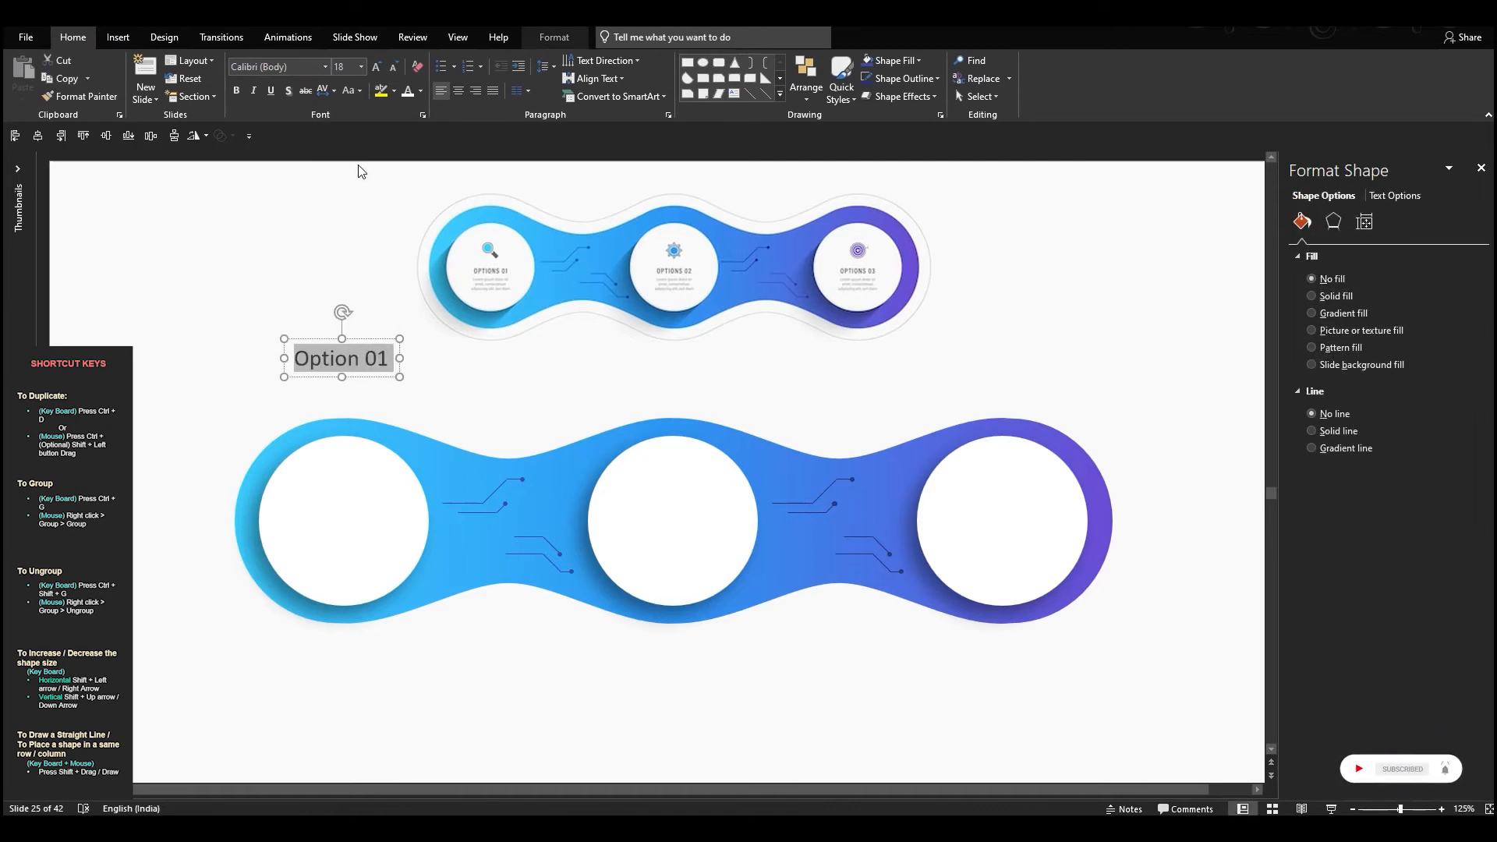
pyautogui.click(458, 90)
pyautogui.click(393, 67)
pyautogui.click(393, 66)
pyautogui.click(393, 66)
pyautogui.click(393, 67)
pyautogui.click(393, 66)
pyautogui.click(348, 91)
pyautogui.click(376, 149)
# Step: Fit the label across the width of the left circle and format it in bold Agency FB with Loose character spacing
pyautogui.moveTo(361, 366); pyautogui.dragTo(428, 517)
pyautogui.moveTo(301, 516); pyautogui.dragTo(261, 516)
pyautogui.click(236, 90)
pyautogui.click(295, 67)
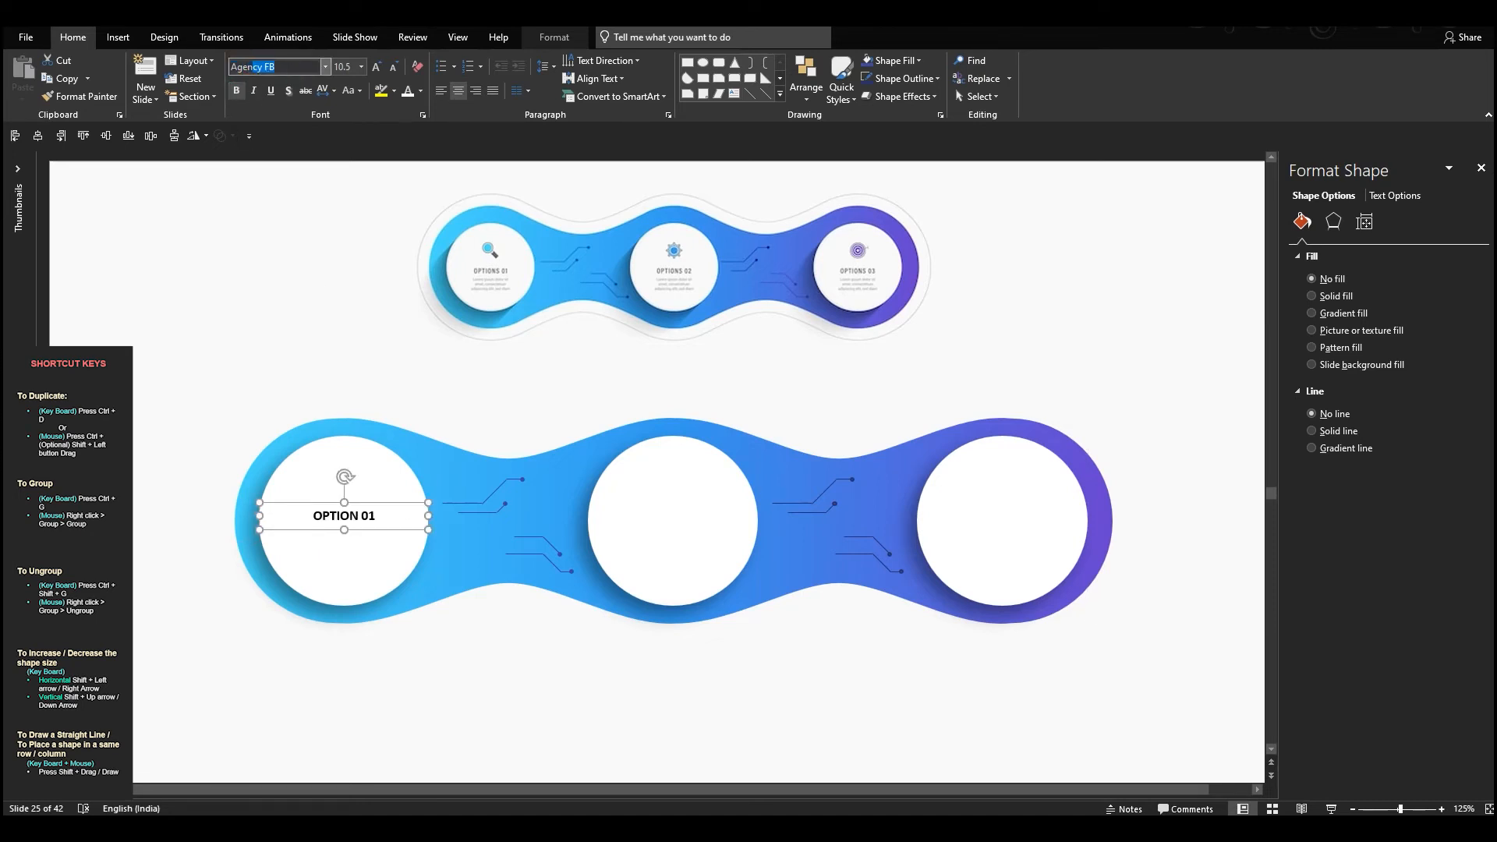
pyautogui.press('Return')
pyautogui.click(334, 90)
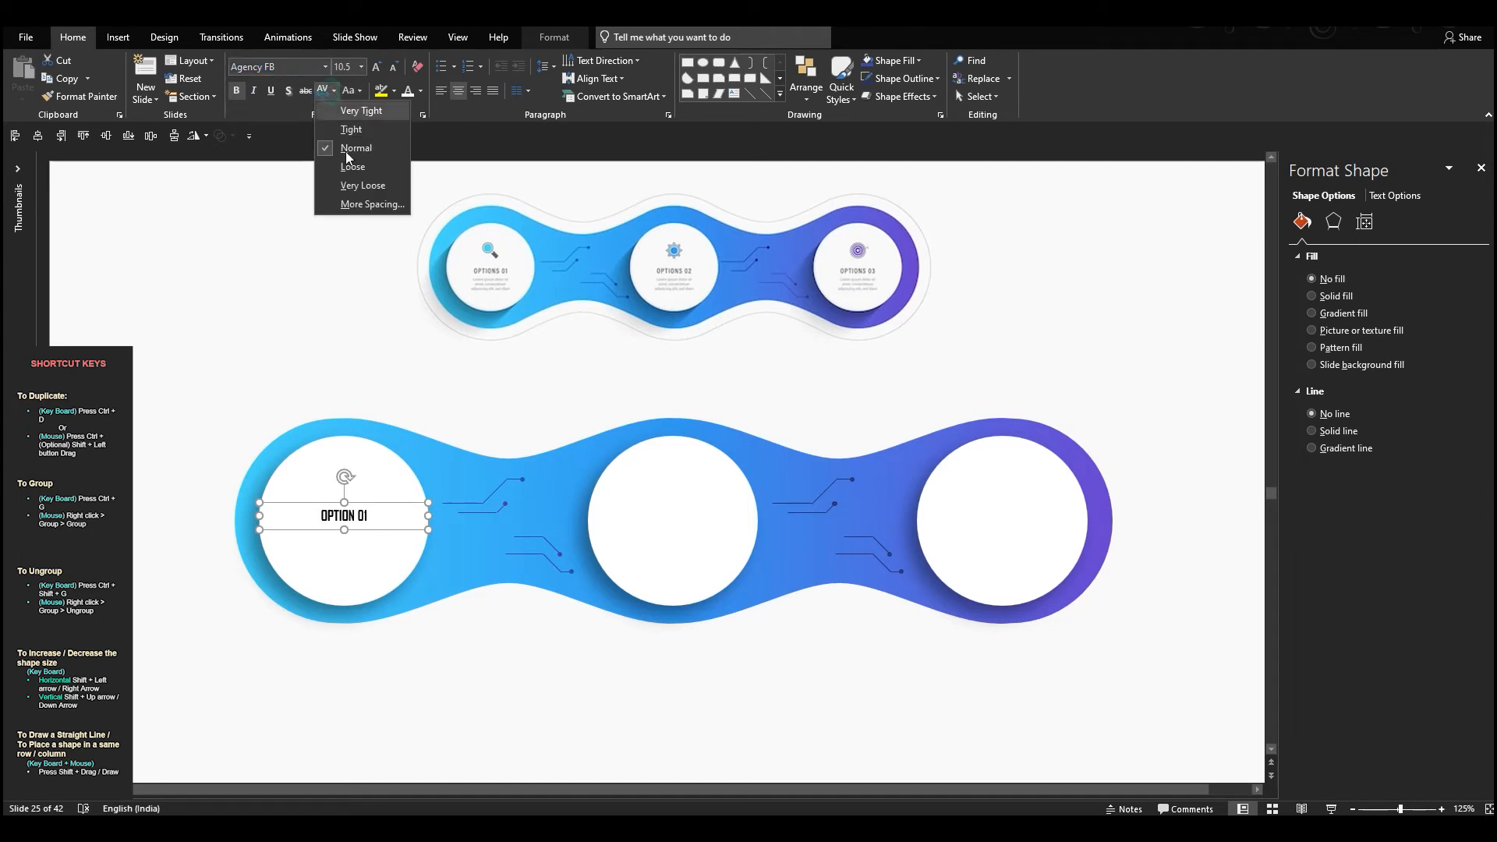
pyautogui.click(349, 170)
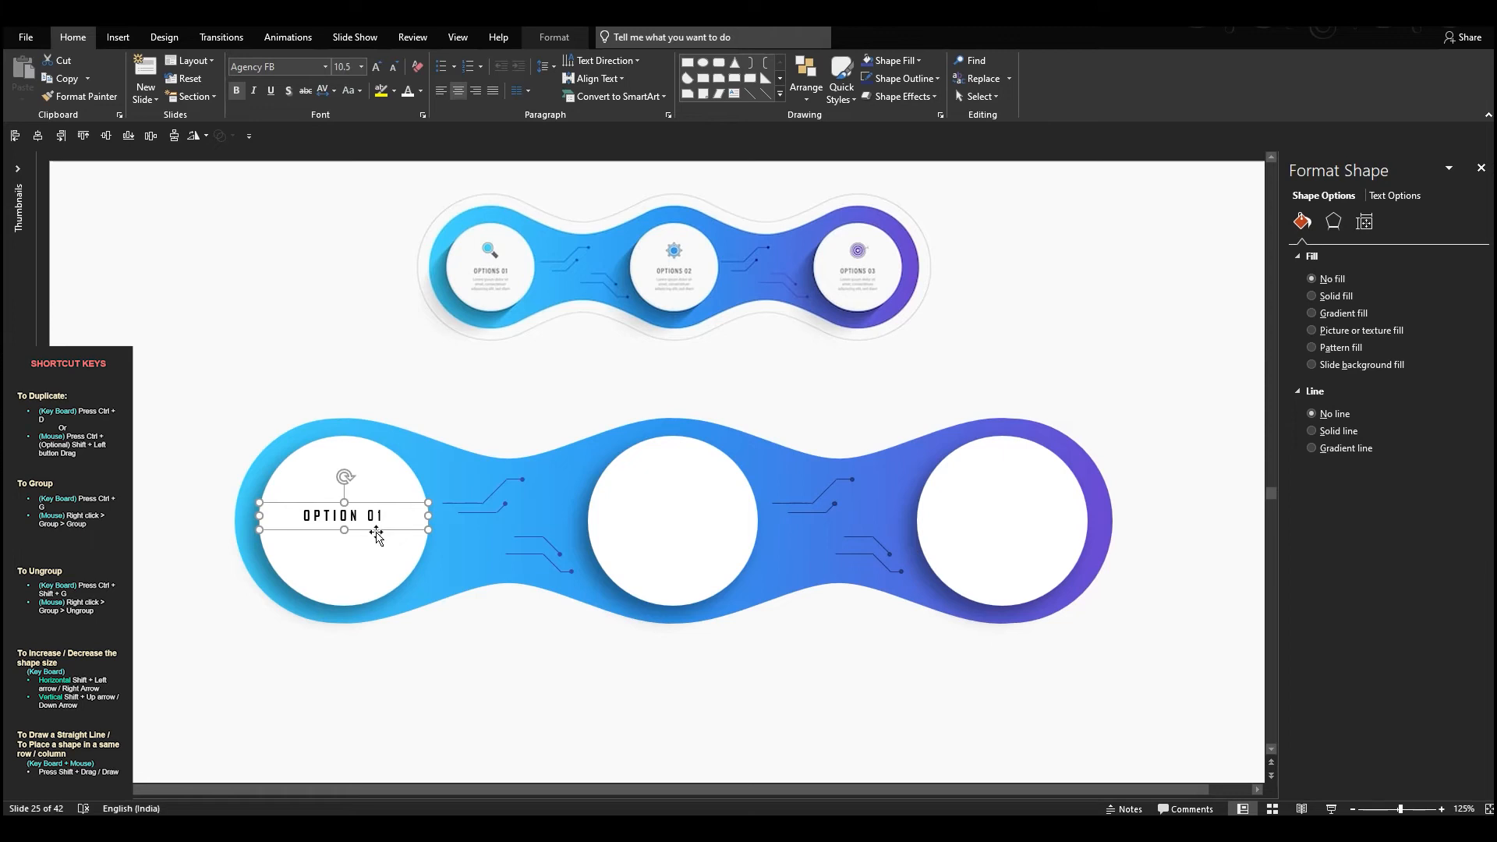
# Step: Copy the label into the center and right circles and renumber the copies "OPTION 02" and "OPTION 03"
pyautogui.moveTo(376, 536); pyautogui.dragTo(1021, 528)
pyautogui.click(709, 516)
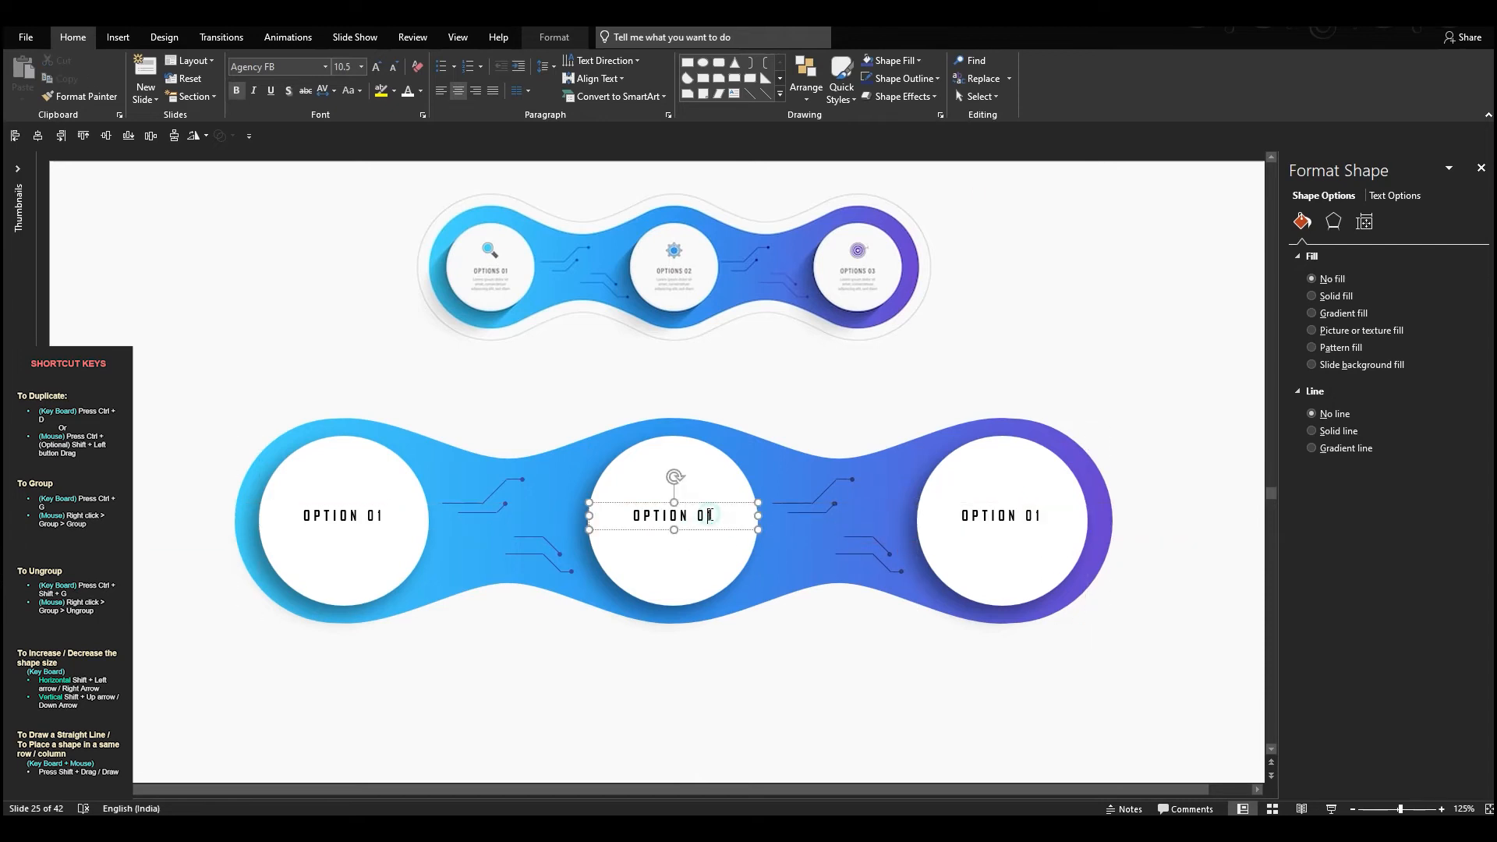
pyautogui.press('BackSpace')
pyautogui.write('2')
pyautogui.click(1036, 518)
pyautogui.press('BackSpace')
pyautogui.write('3')
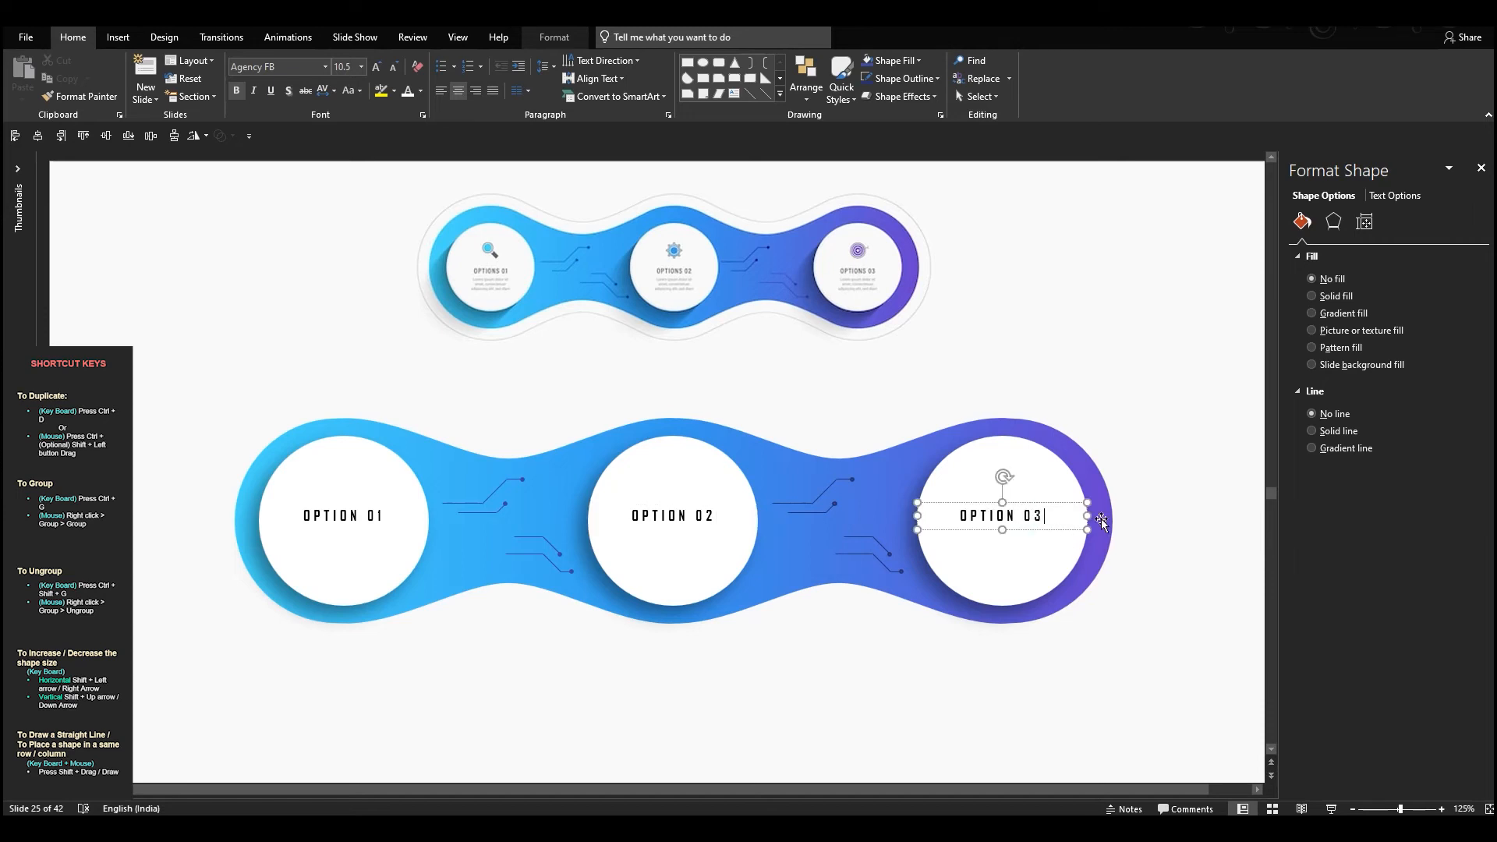
# Step: Change the font color of all three option labels to a dark gray theme shade
pyautogui.moveTo(1162, 492); pyautogui.dragTo(150, 575)
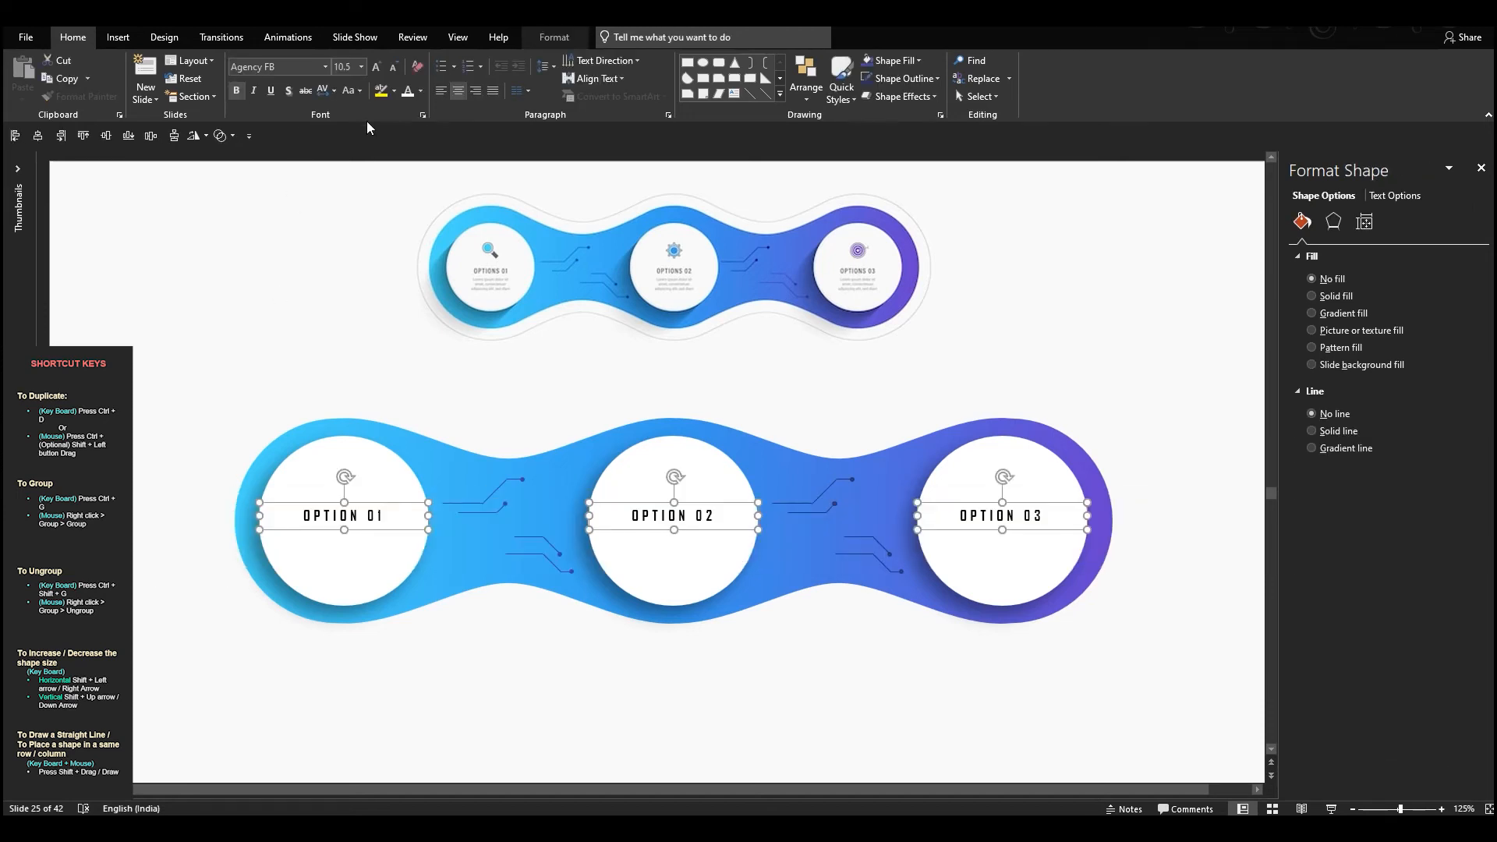
pyautogui.click(419, 91)
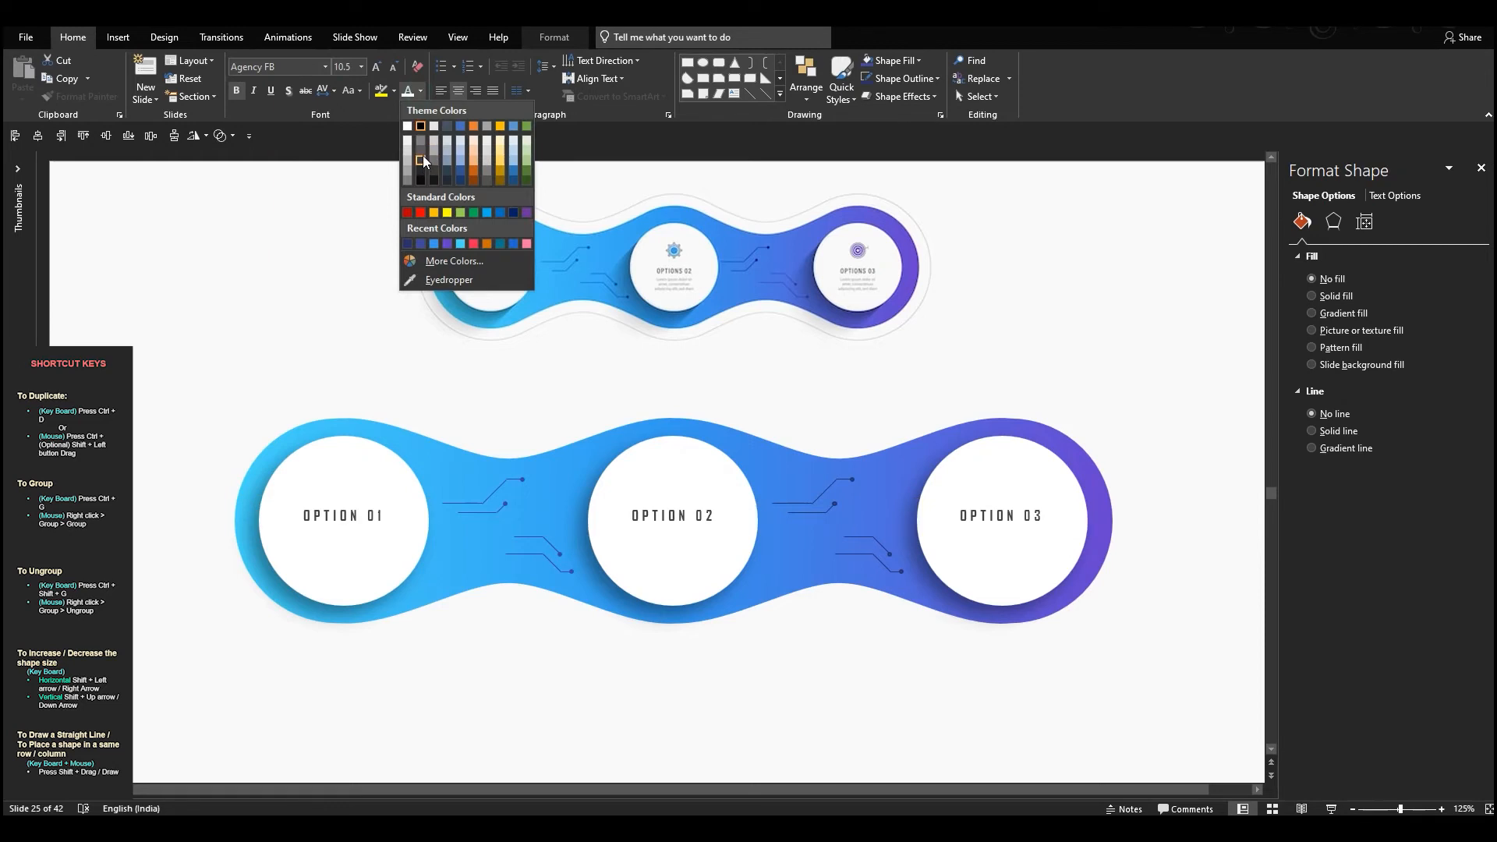
pyautogui.click(421, 158)
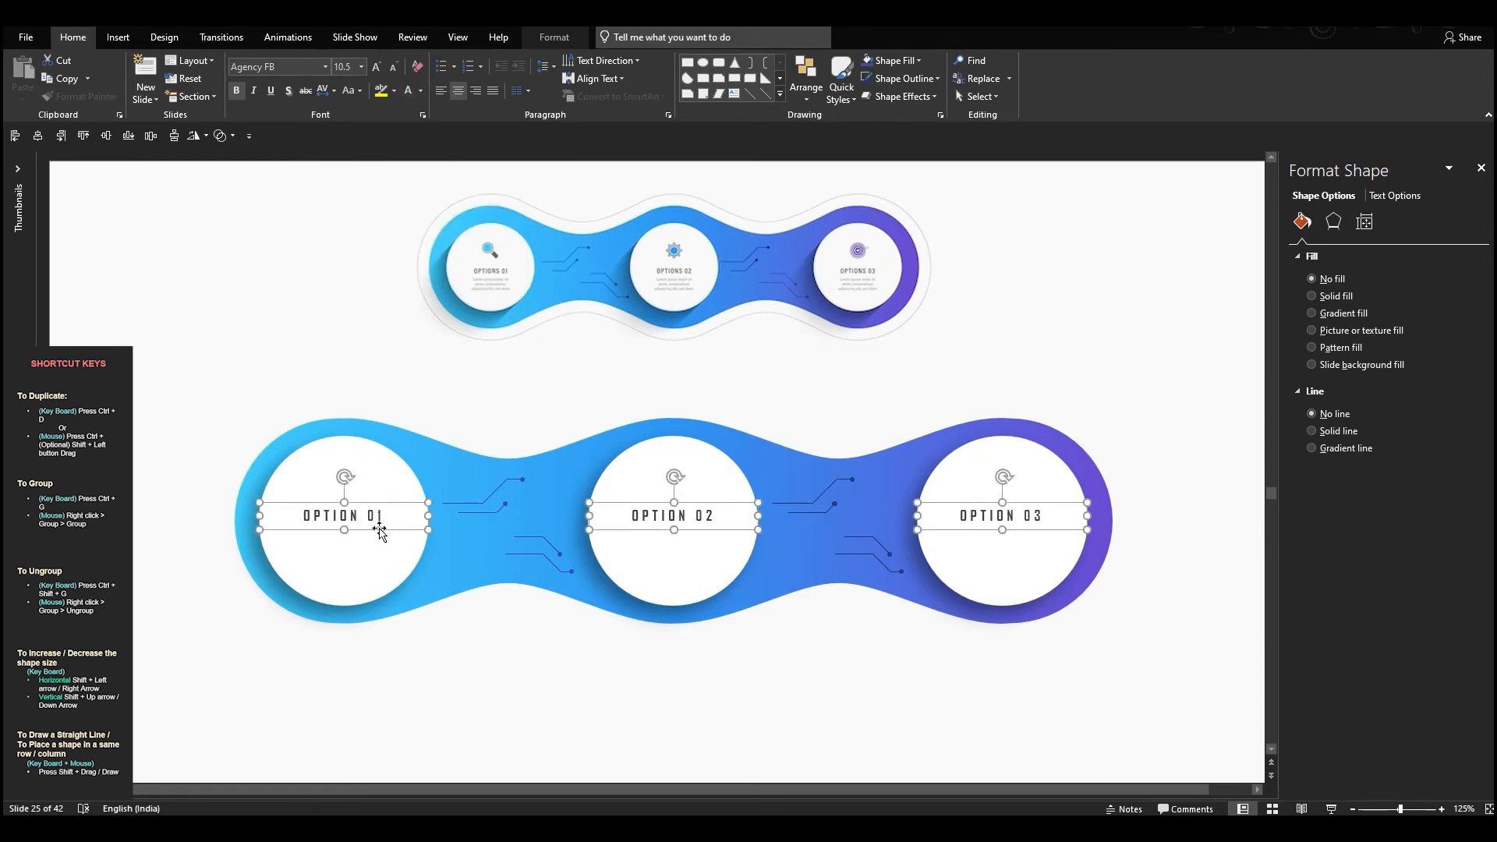
# Step: Copy the three option labels just beneath the originals and reduce the copies' font size to 7 pt
pyautogui.moveTo(380, 533); pyautogui.dragTo(382, 563)
pyautogui.click(395, 69)
pyautogui.click(395, 69)
pyautogui.click(396, 69)
pyautogui.click(395, 69)
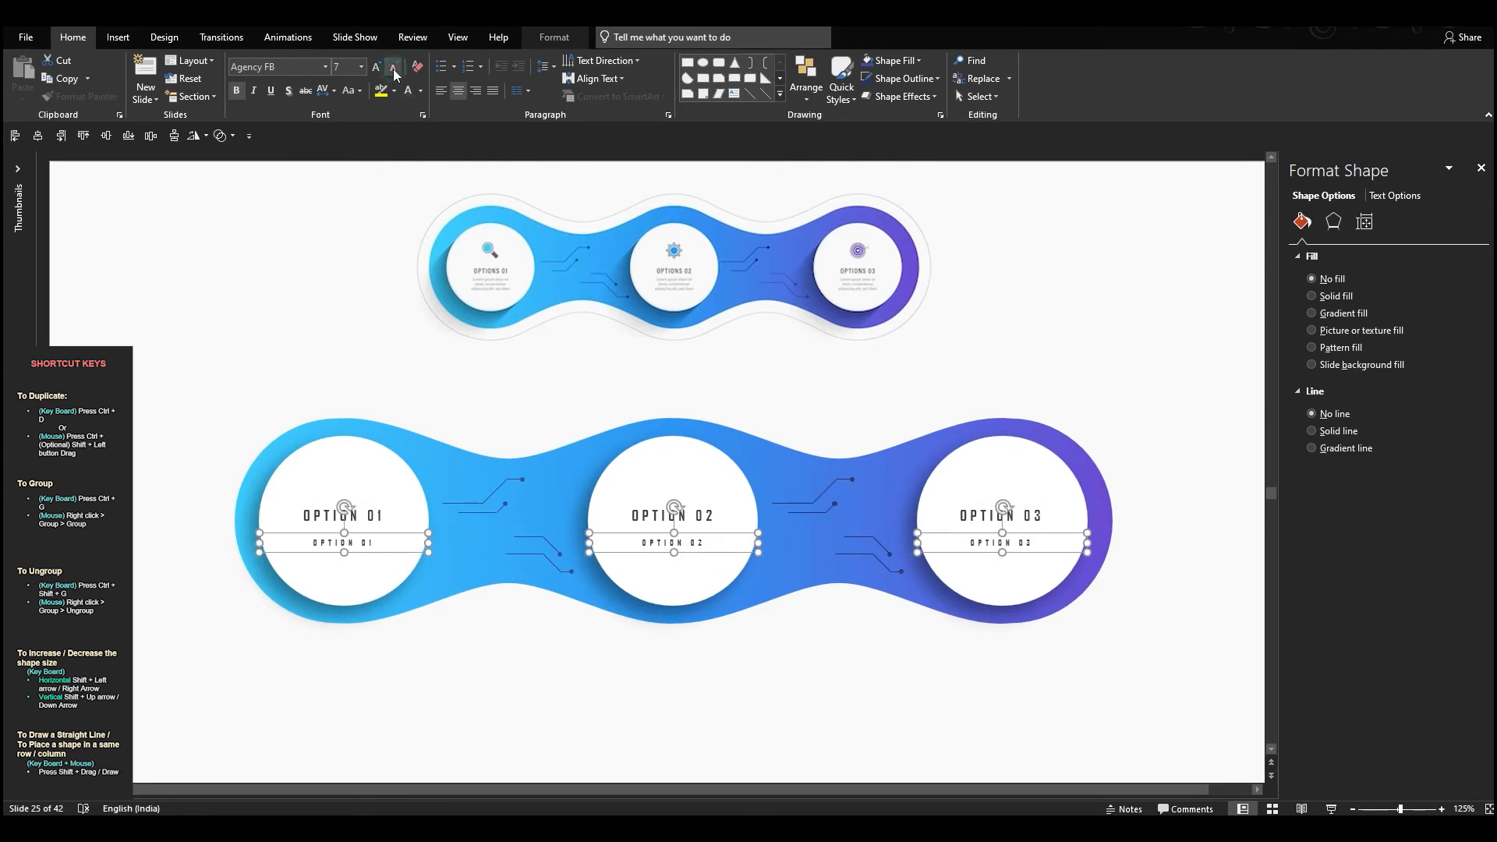
# Step: Format the three lower labels as 6 pt Calibri Light without bold and with Normal character spacing
pyautogui.click(336, 89)
pyautogui.click(335, 139)
pyautogui.click(235, 92)
pyautogui.click(291, 70)
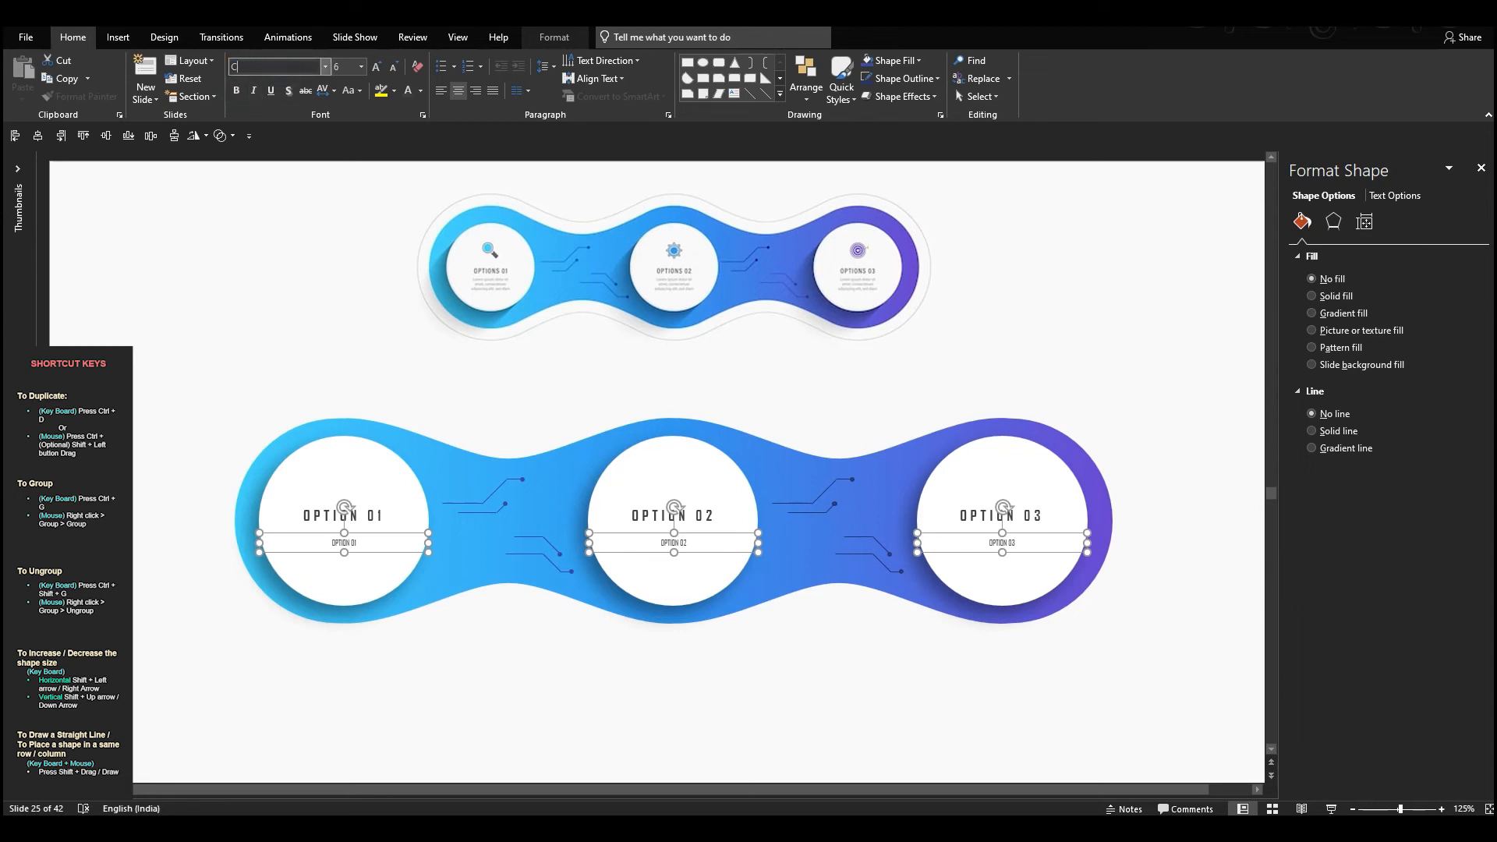
pyautogui.press('Return')
# Step: Replace the small text under "OPTION 01" with placeholder paragraphs generated by =lorem()
pyautogui.click(359, 544)
pyautogui.hotkey('ctrl', 'a')
pyautogui.press('BackSpace')
pyautogui.write('=lorem()')
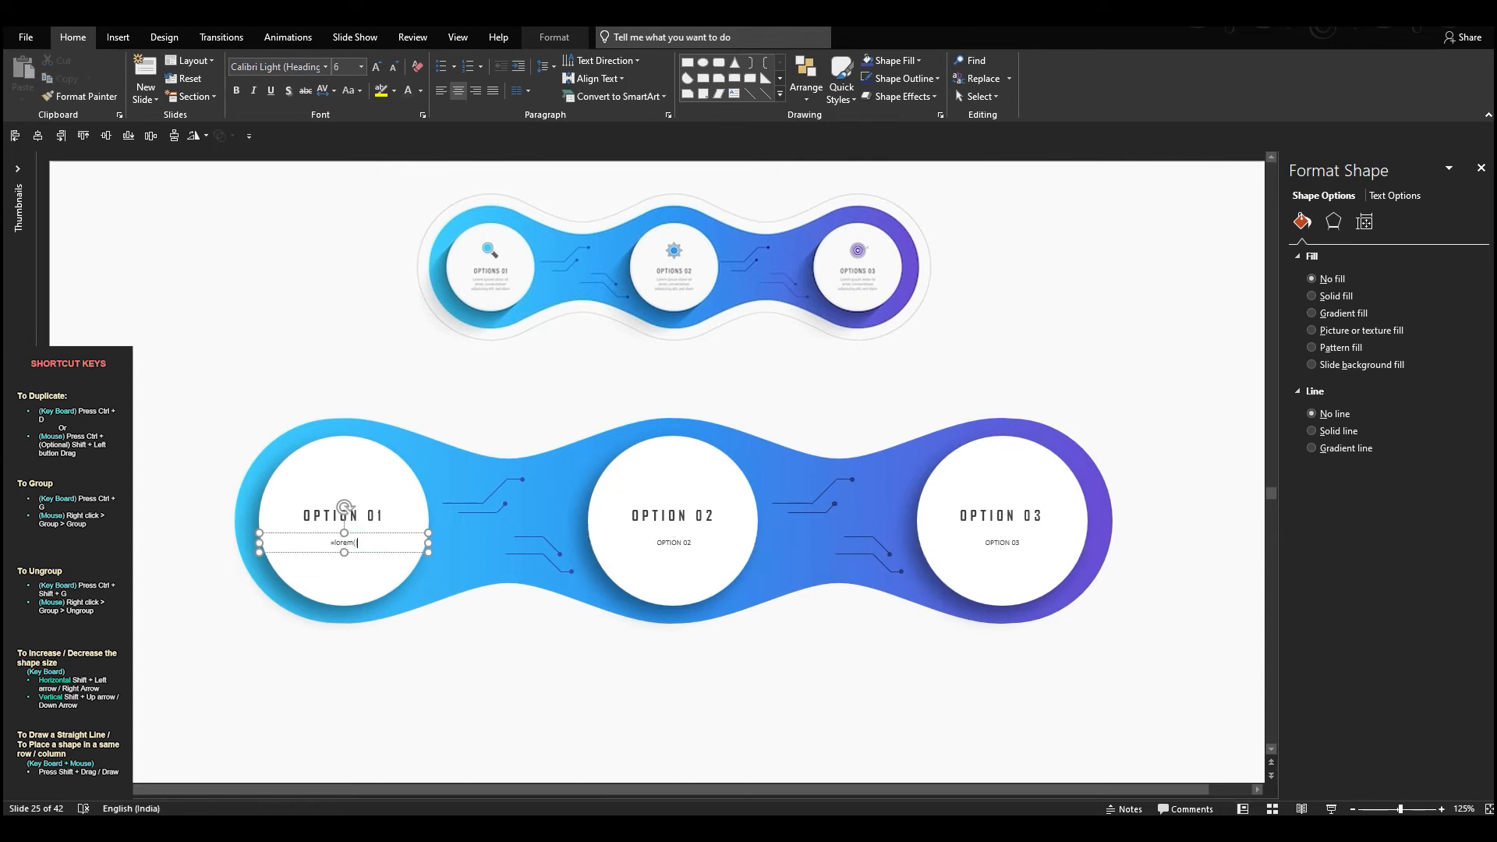
pyautogui.press('Return')
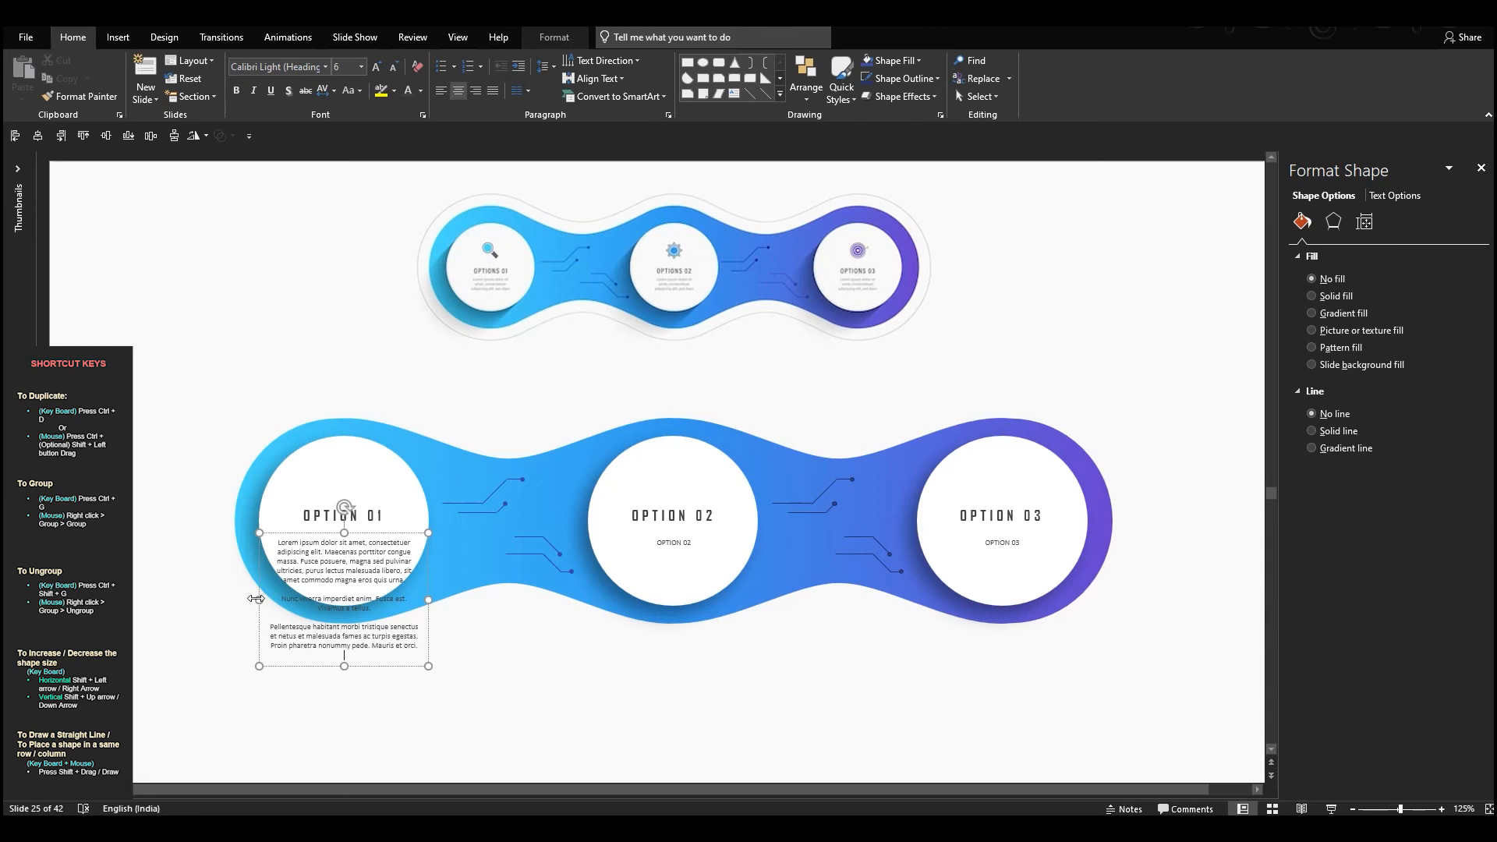
# Step: Narrow the placeholder text box on both sides and reduce its font size to 4 pt
pyautogui.moveTo(257, 598); pyautogui.dragTo(279, 598)
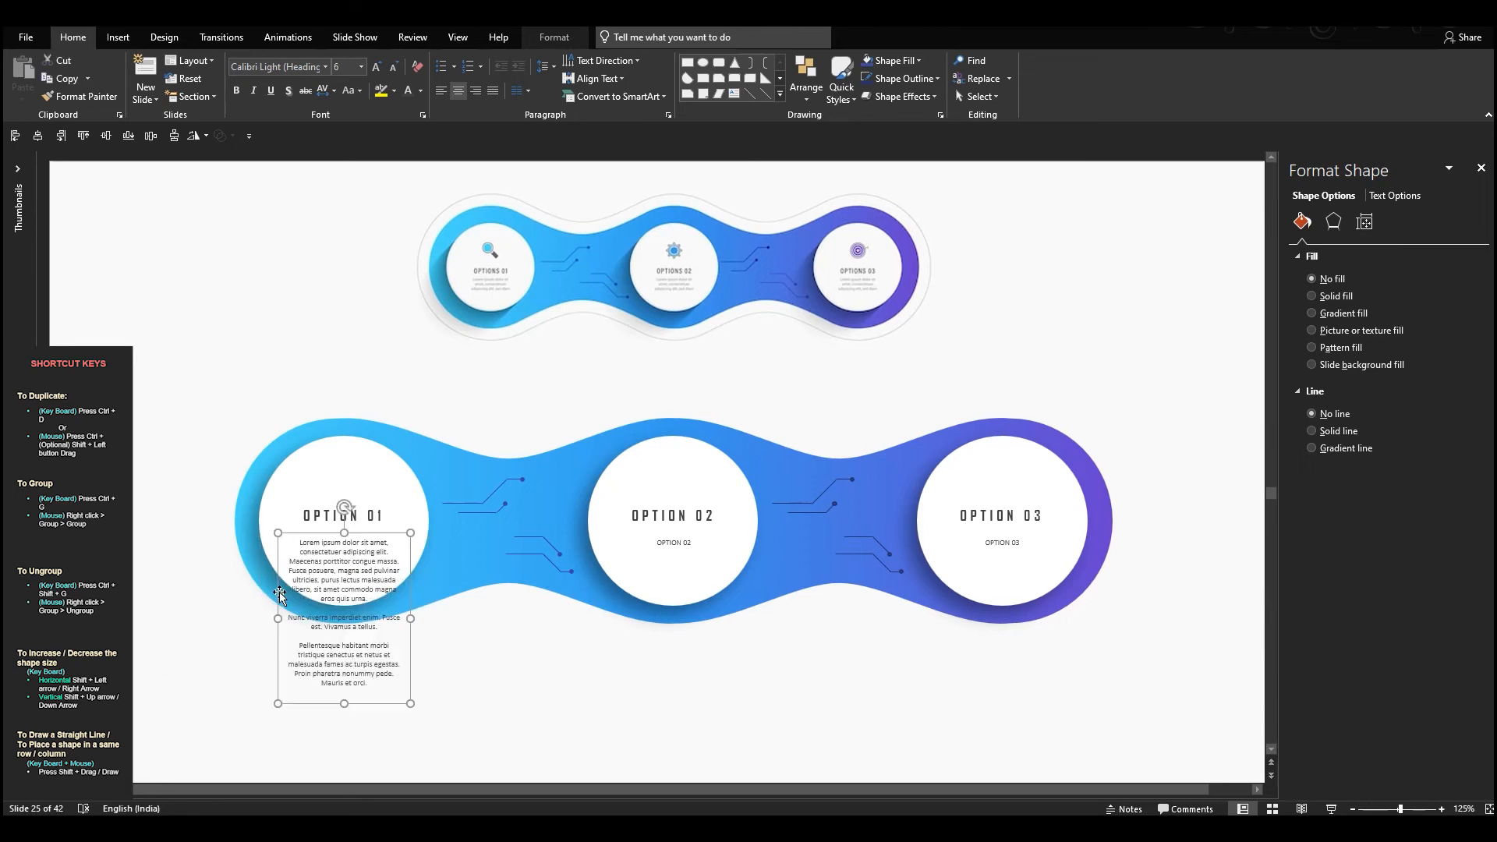
pyautogui.click(393, 66)
pyautogui.click(393, 66)
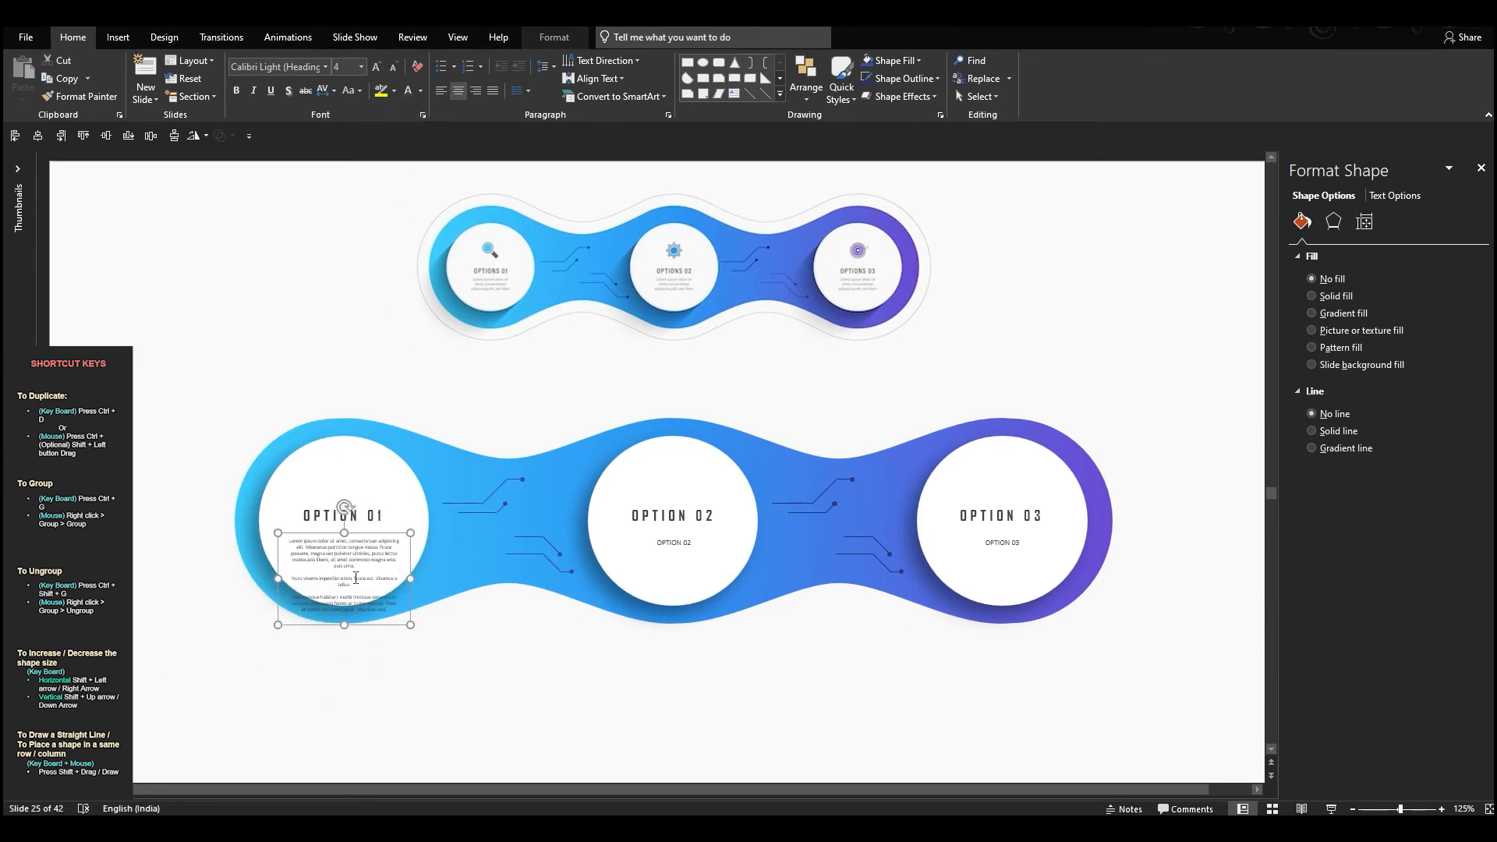
# Step: Trim the placeholder text to one short paragraph ending at "malesuada libero" and narrow its box to fit inside the left circle
pyautogui.moveTo(358, 569); pyautogui.dragTo(624, 728)
pyautogui.press('Delete')
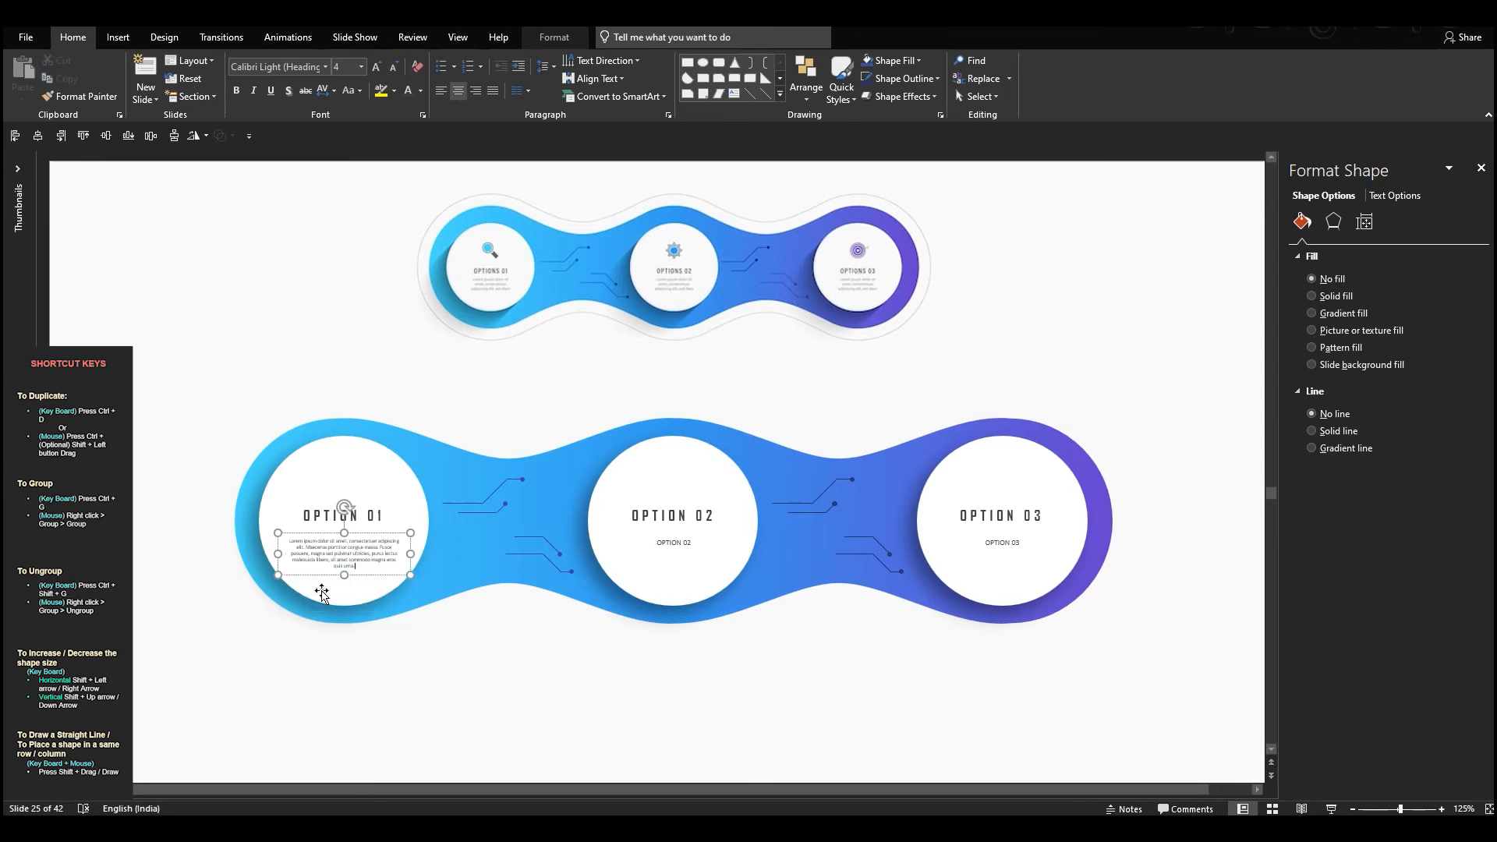
pyautogui.moveTo(280, 556); pyautogui.dragTo(518, 648)
pyautogui.press('Delete')
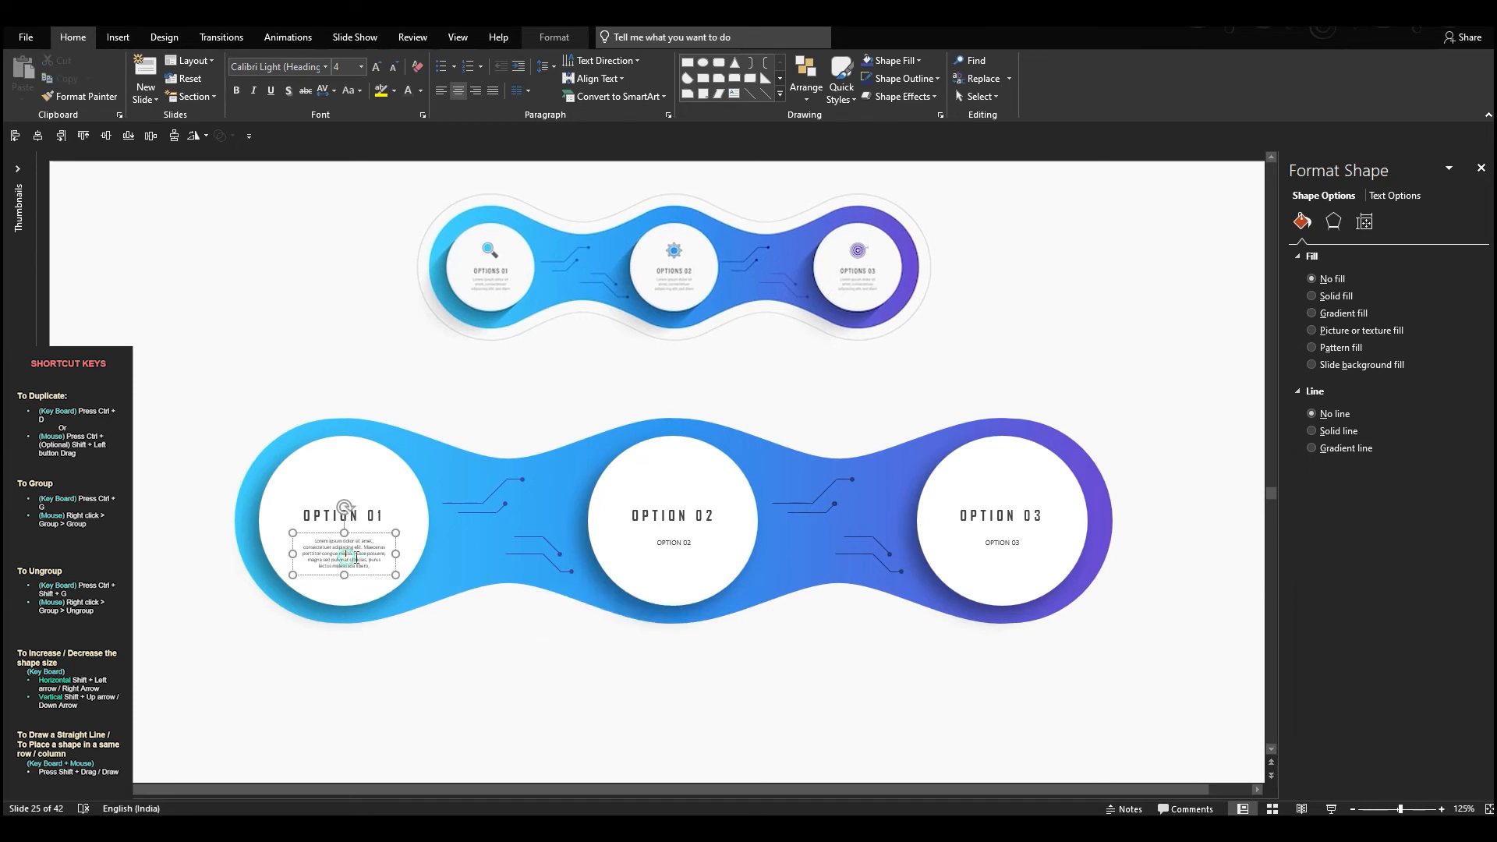
# Step: Delete the small labels under "OPTION 02" and "OPTION 03" and put copies of the placeholder paragraph in their place
pyautogui.click(662, 543)
pyautogui.keyDown('shift'); pyautogui.click(980, 549); pyautogui.keyUp('shift')
pyautogui.press('Delete')
pyautogui.click(361, 576)
pyautogui.moveTo(361, 581); pyautogui.dragTo(993, 571)
pyautogui.click(1173, 608)
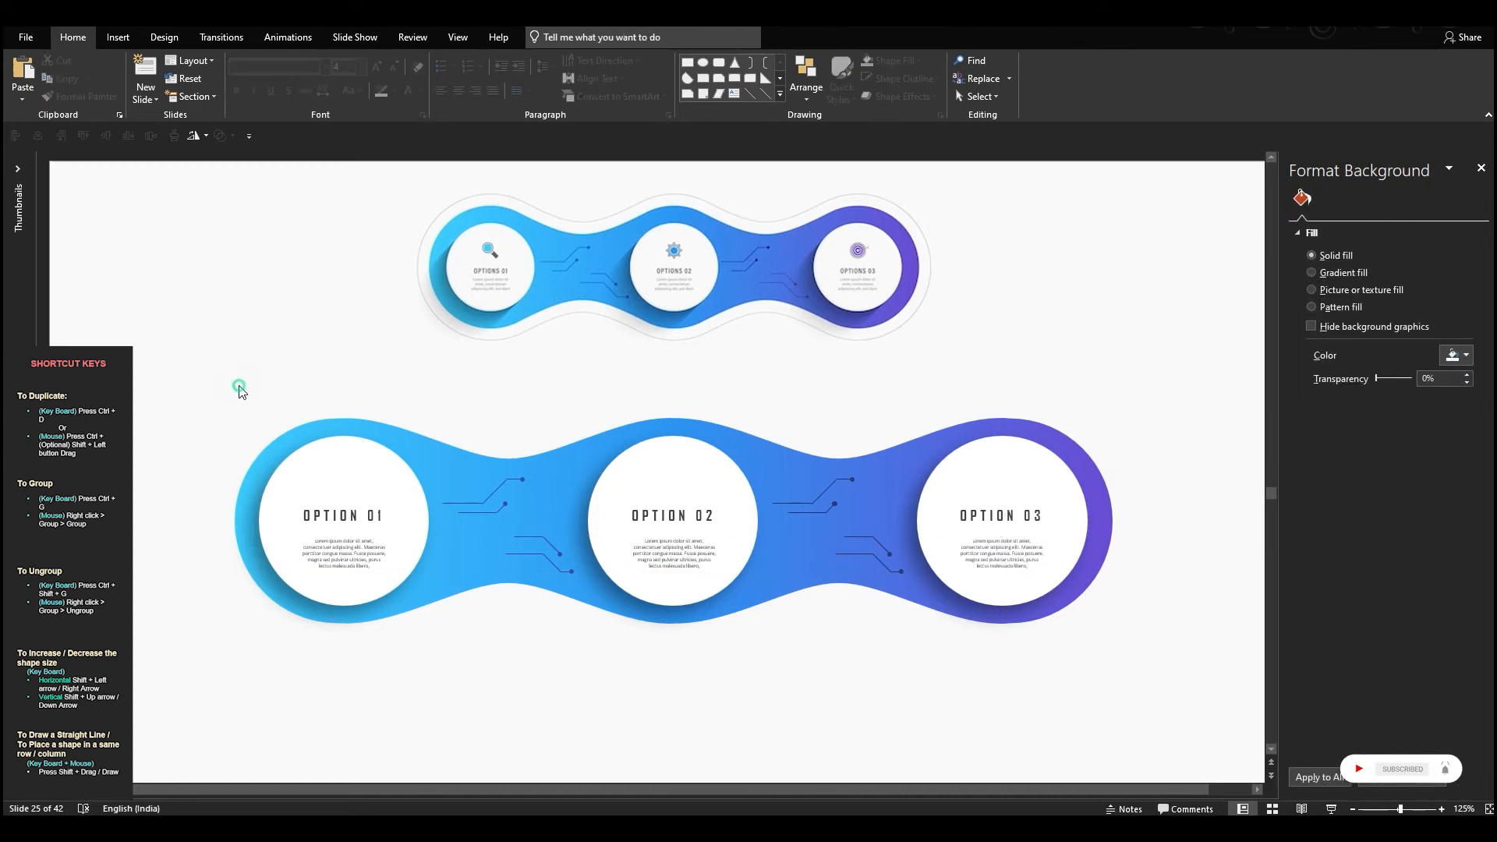
# Step: Open the icon library and select the magnifying glass and the single gear found by searching for "set"
pyautogui.click(118, 36)
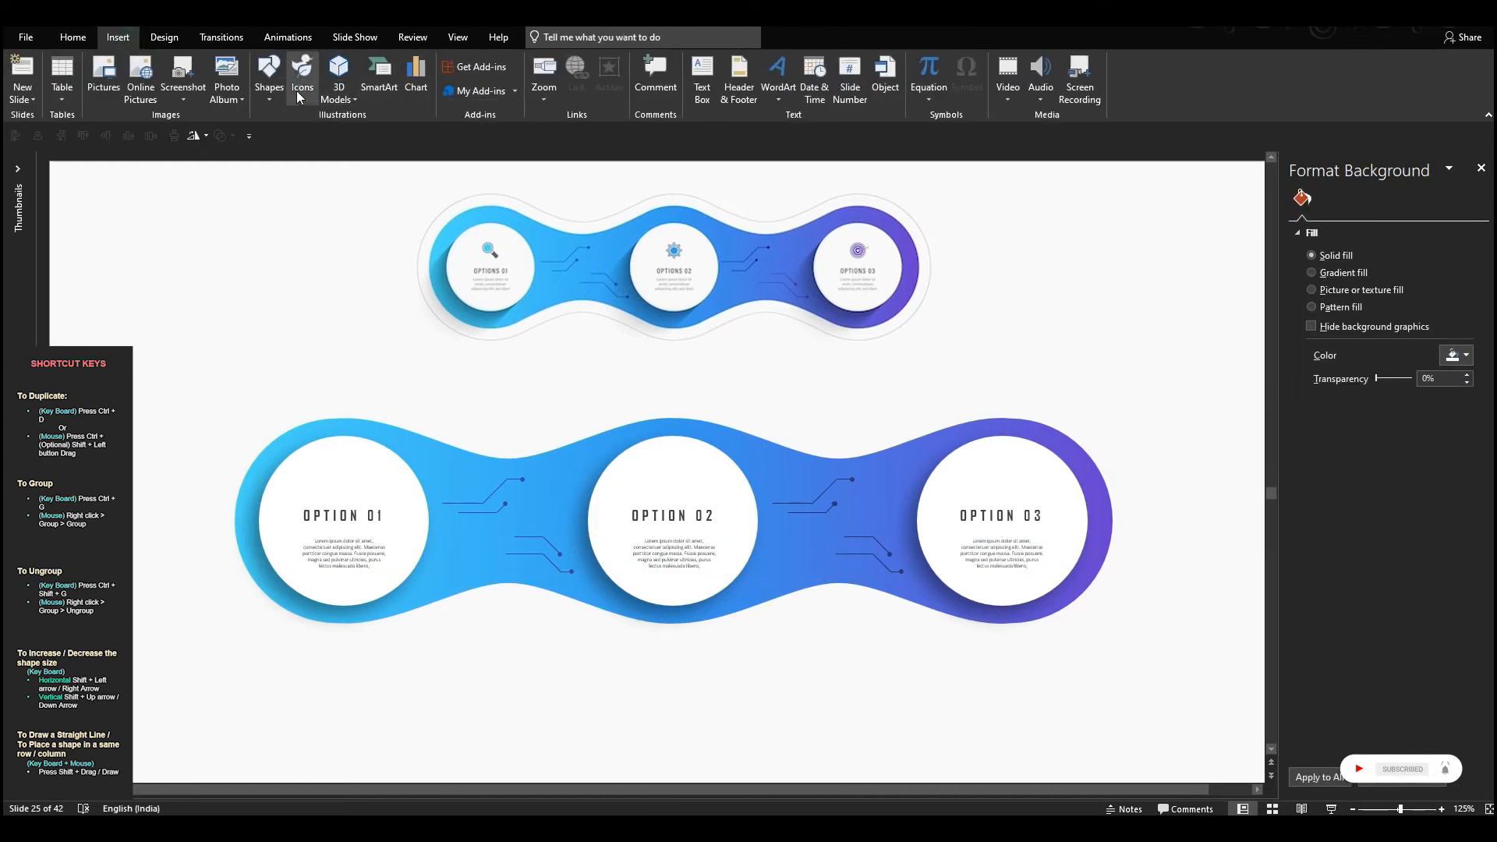
pyautogui.click(302, 69)
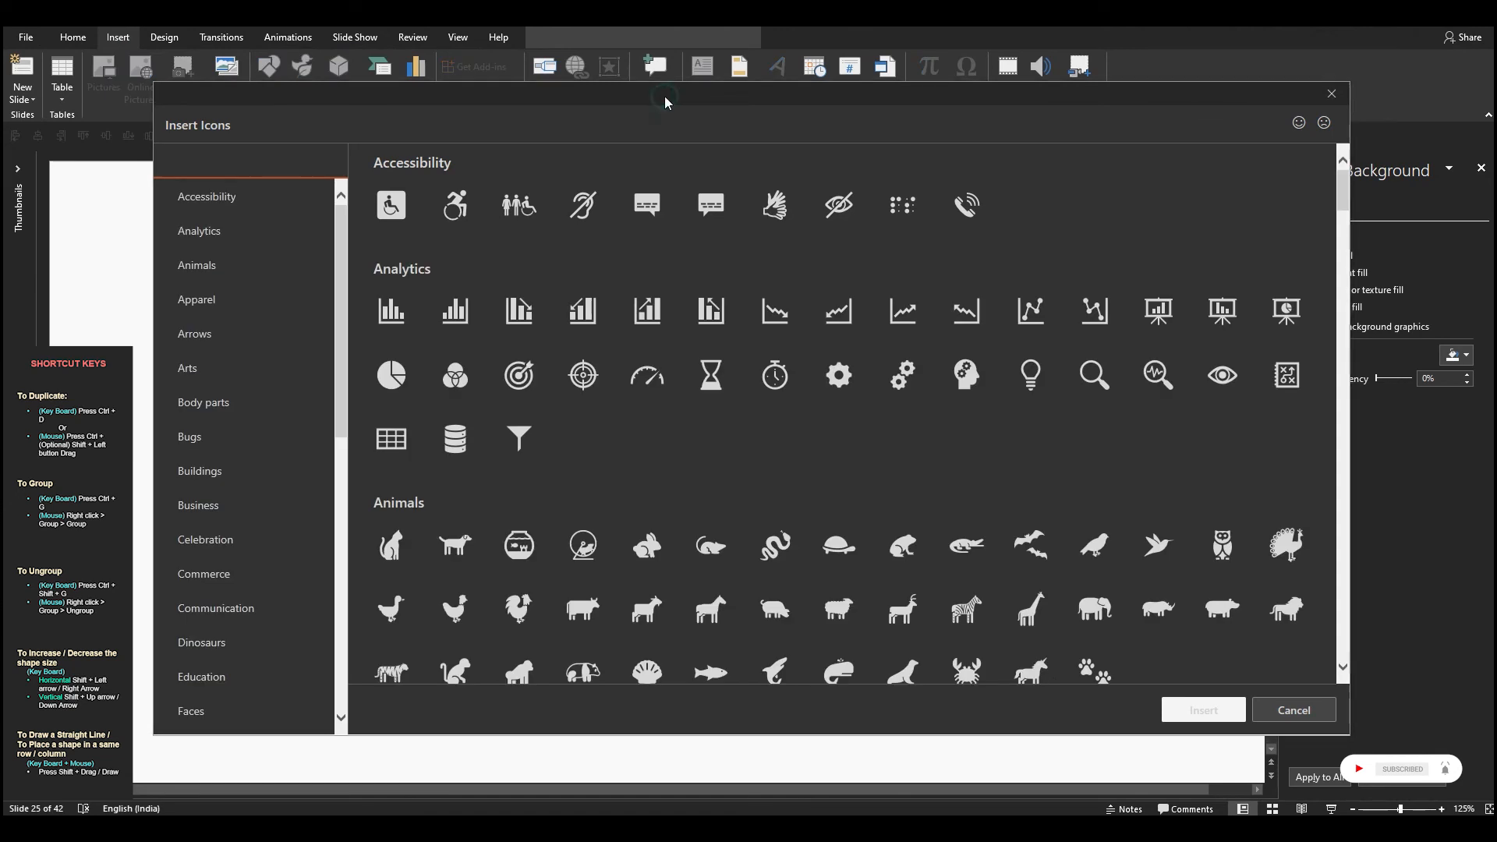
pyautogui.click(1094, 375)
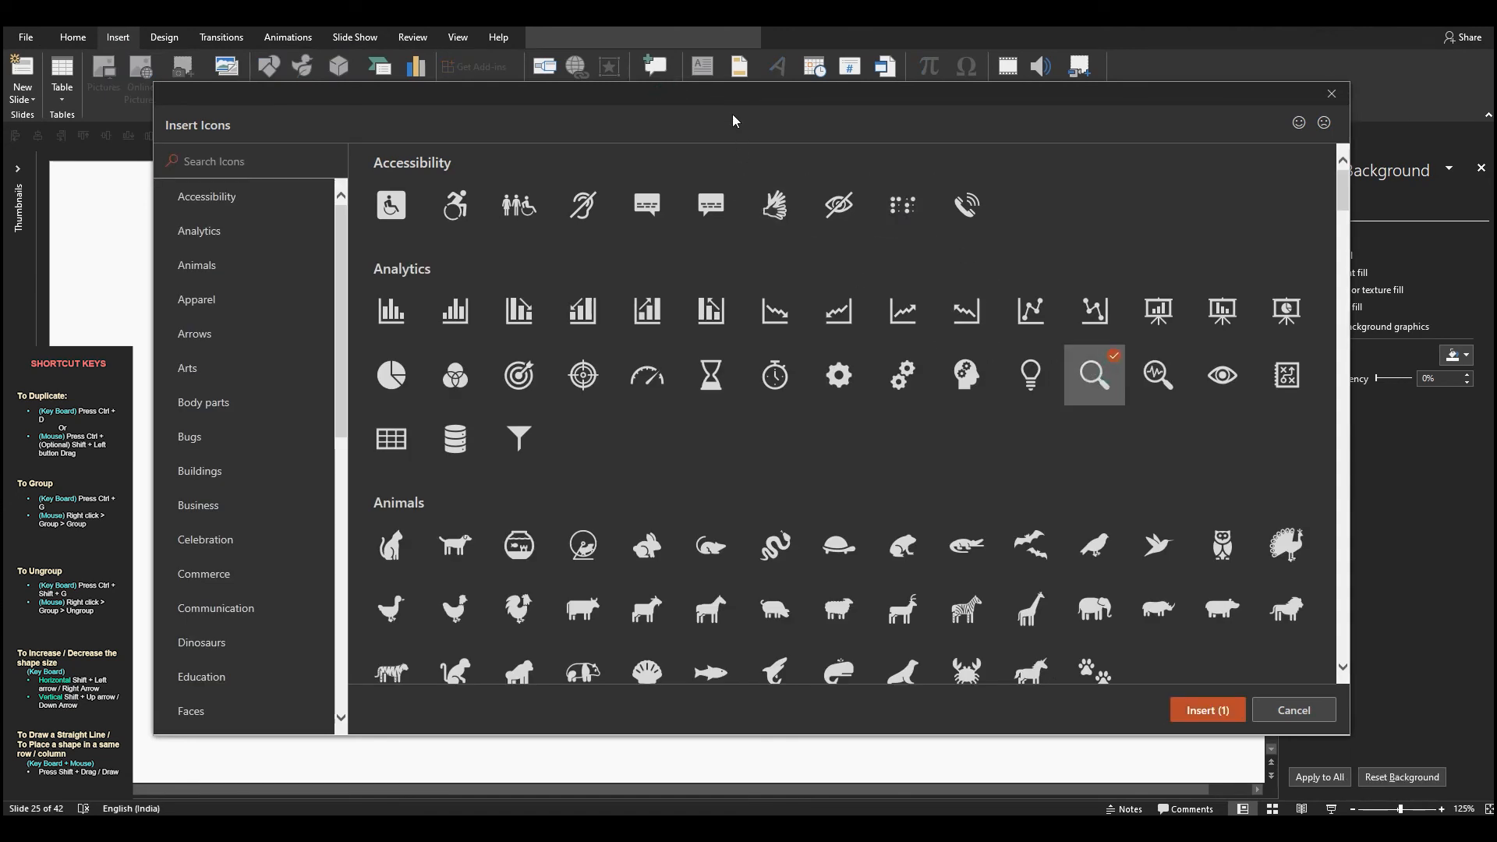
pyautogui.moveTo(736, 100); pyautogui.dragTo(727, 130)
pyautogui.click(255, 195)
pyautogui.write('set')
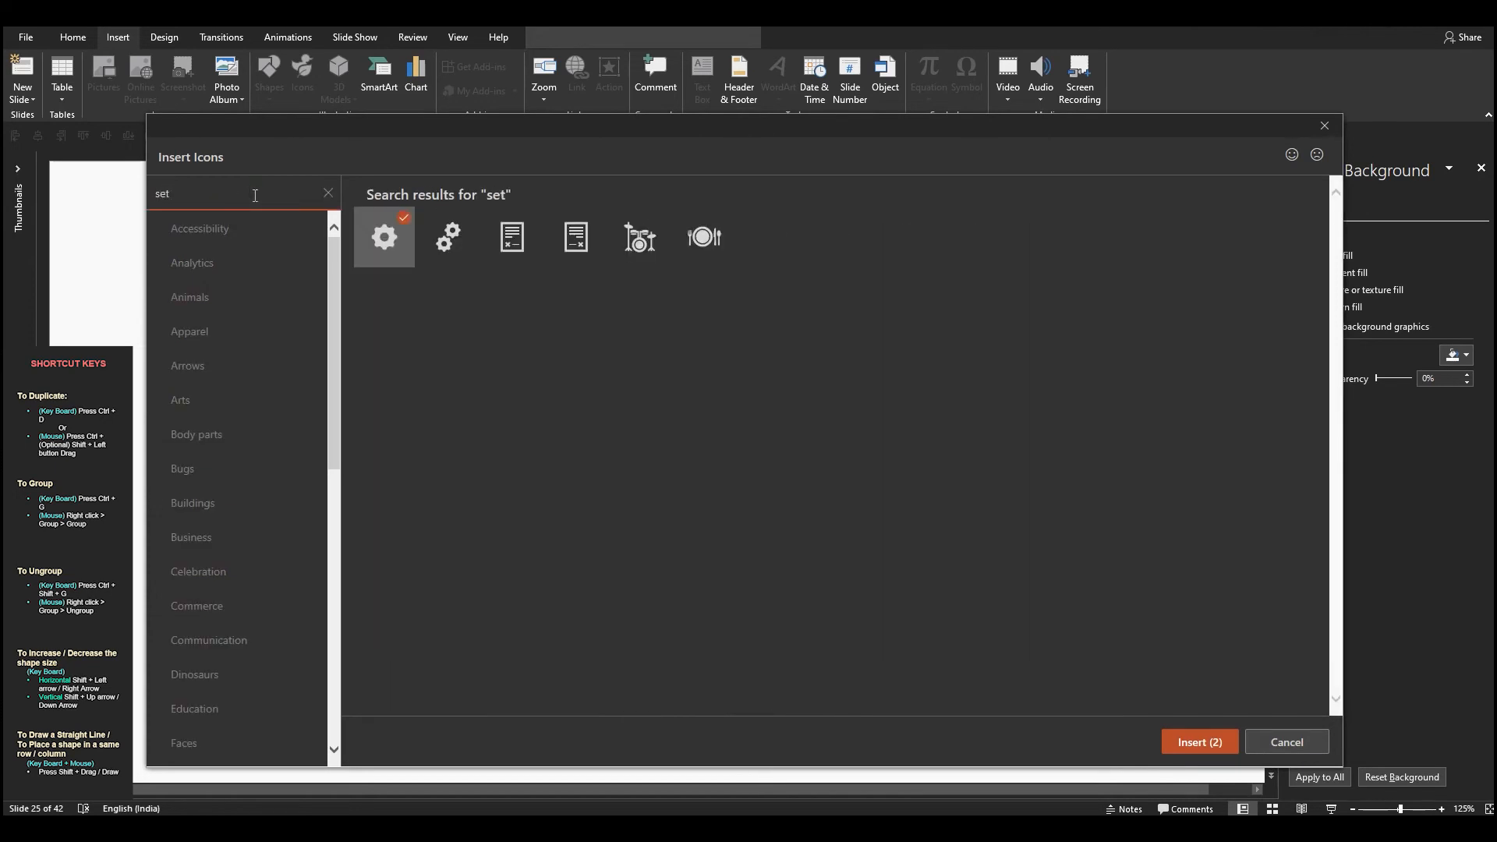
# Step: Clear the icon search, also select the double-gears icon under Analytics, and insert all the selected icons
pyautogui.click(326, 193)
pyautogui.moveTo(450, 132)
pyautogui.mouseDown()
pyautogui.moveTo(443, 381)
pyautogui.moveTo(437, 131)
pyautogui.mouseUp()
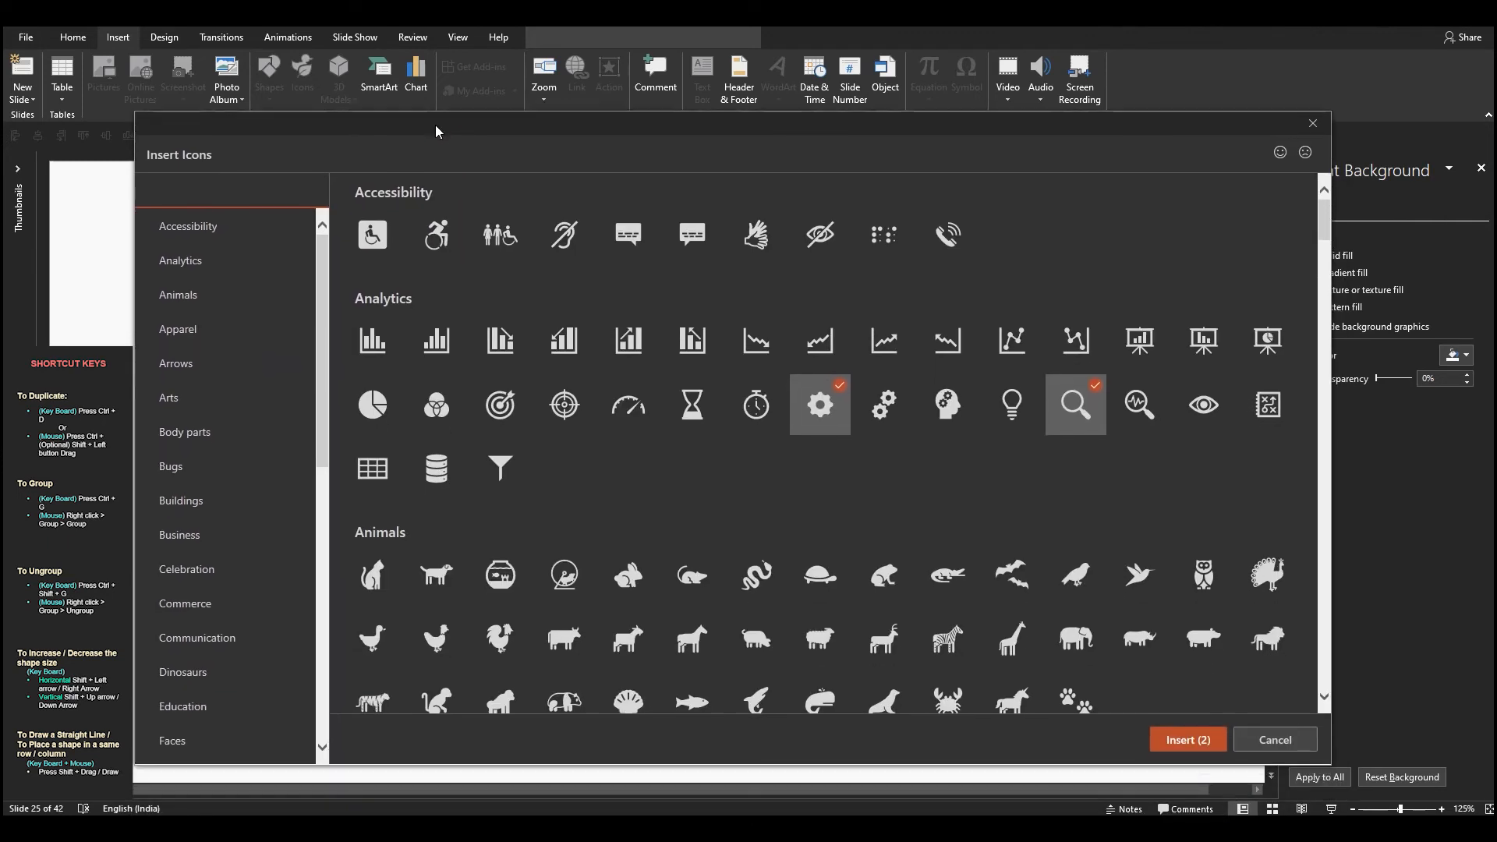
pyautogui.scroll(-1, 794, 511)
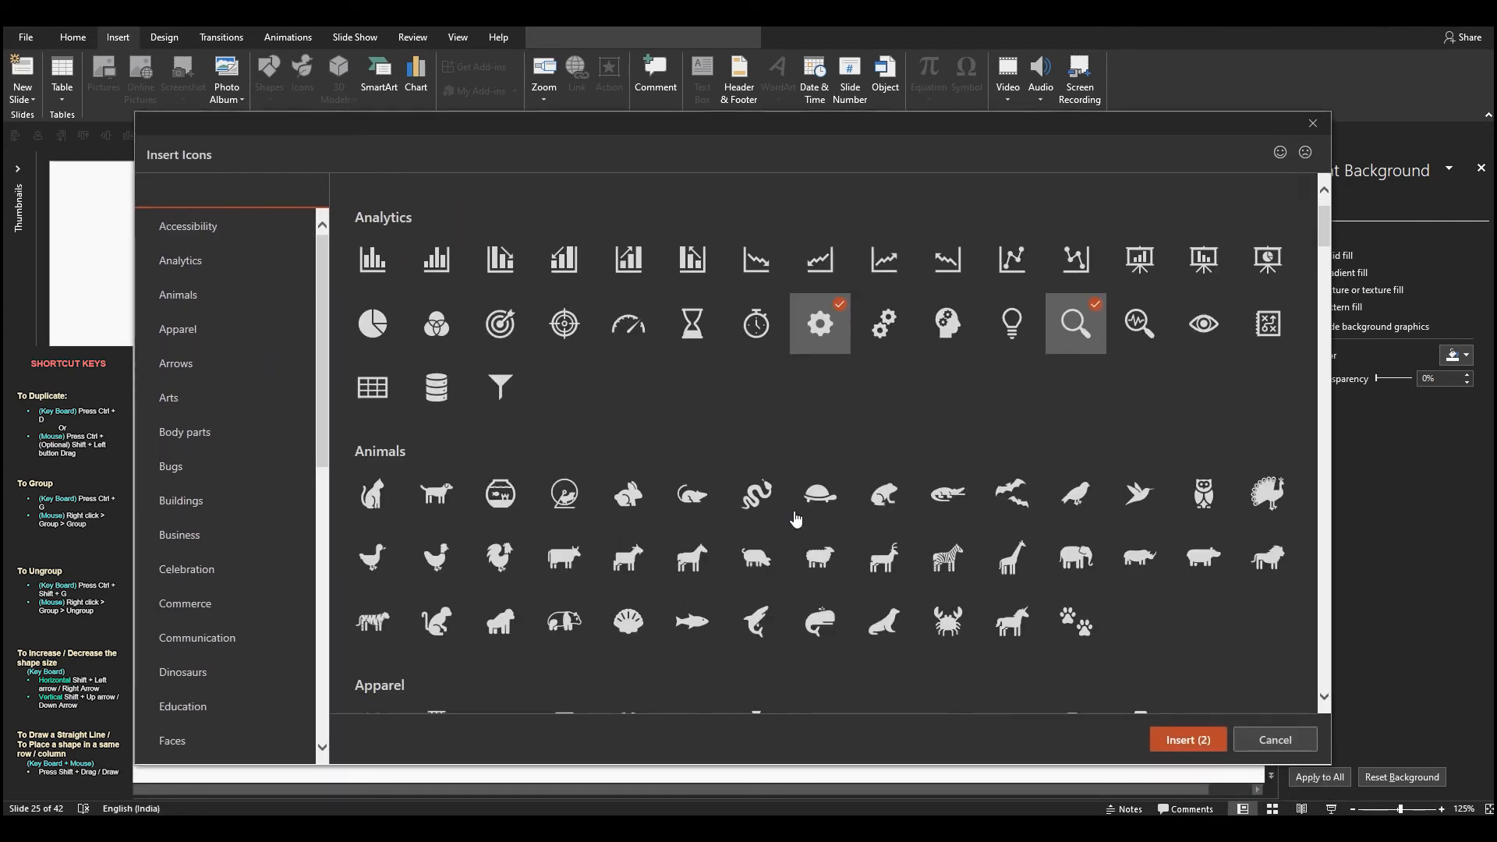
pyautogui.scroll(1, 822, 429)
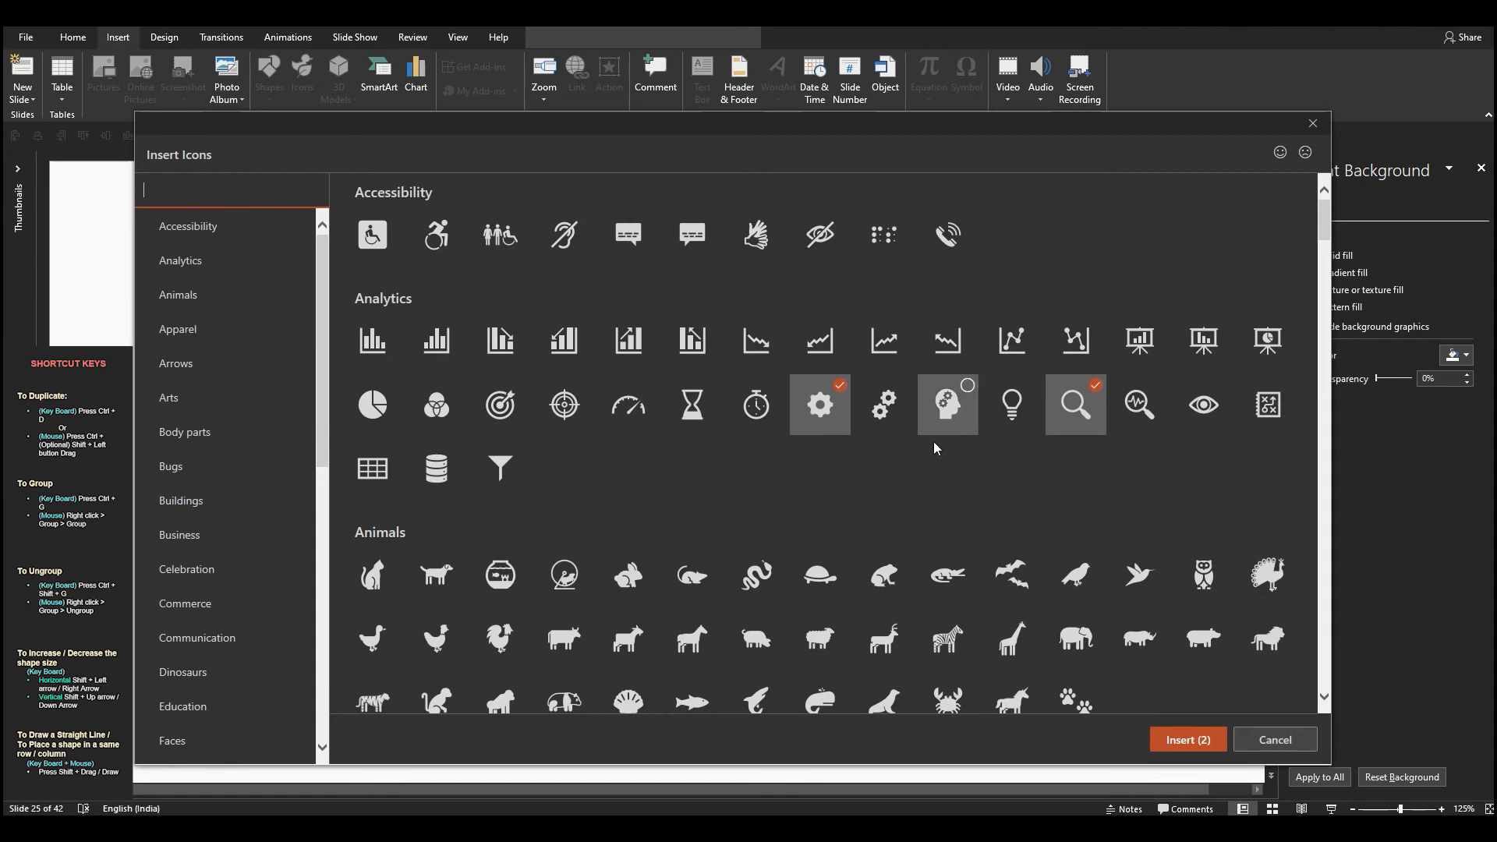
pyautogui.click(883, 412)
pyautogui.click(1187, 740)
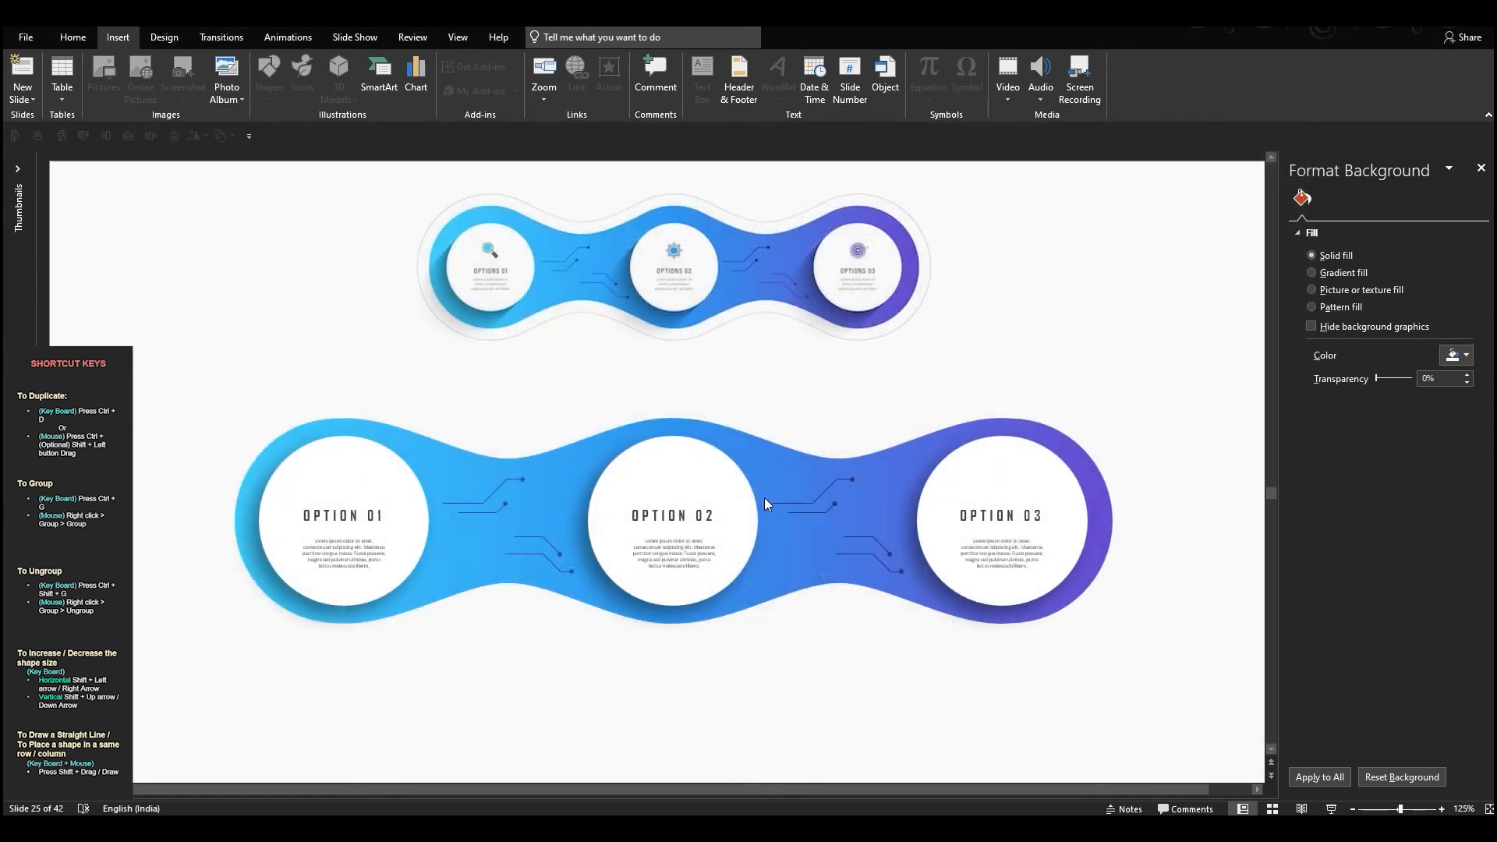
# Step: Spread the three icons over the circles in one middle-aligned row and shrink each to 0.83 cm
pyautogui.moveTo(693, 517); pyautogui.dragTo(1001, 521)
pyautogui.keyDown('shift'); pyautogui.click(687, 537); pyautogui.keyUp('shift')
pyautogui.keyDown('shift'); pyautogui.click(366, 533); pyautogui.keyUp('shift')
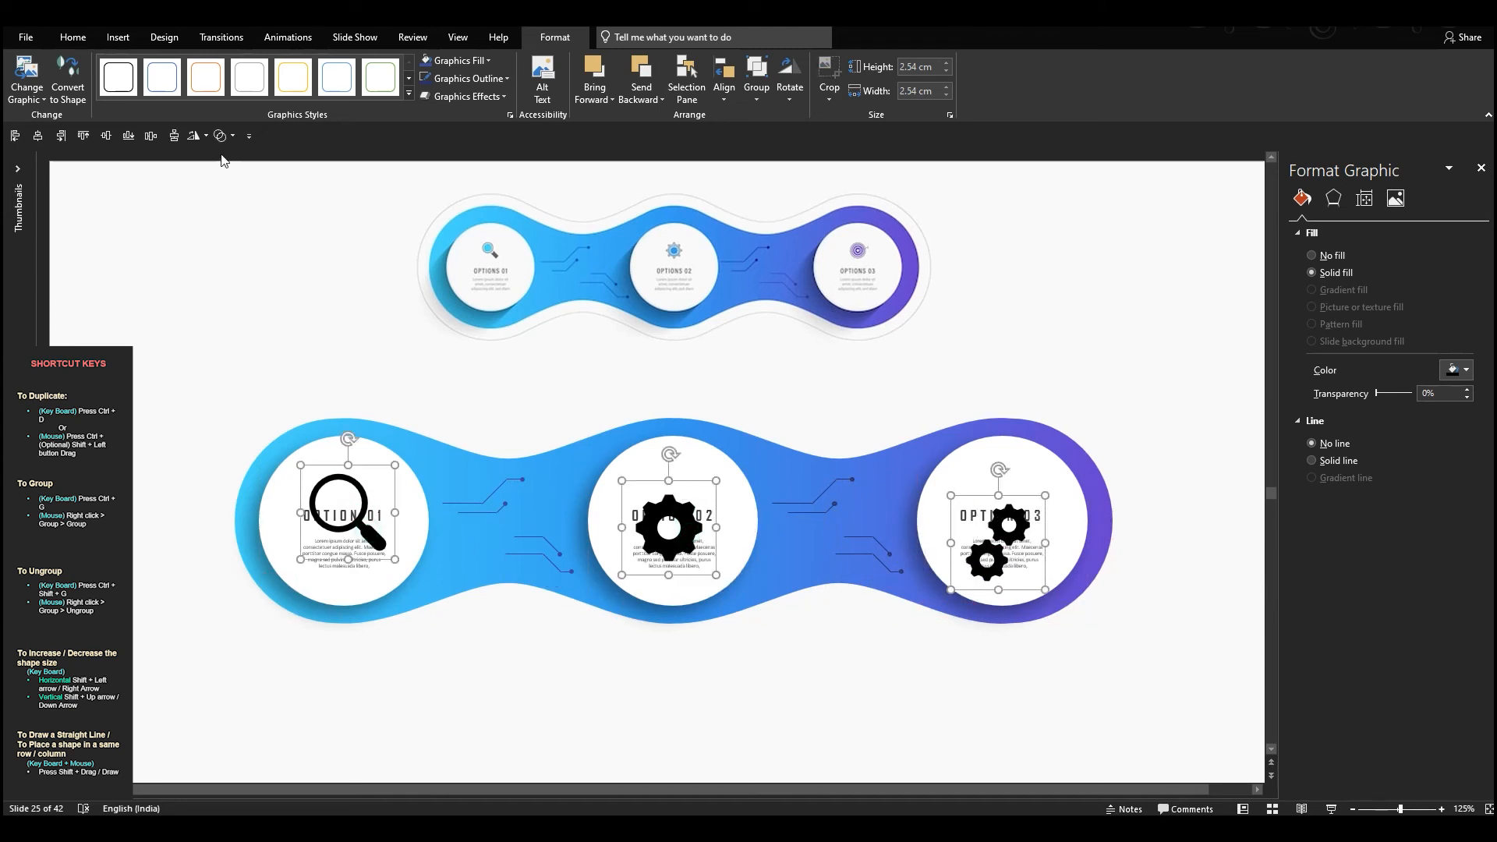
pyautogui.click(106, 136)
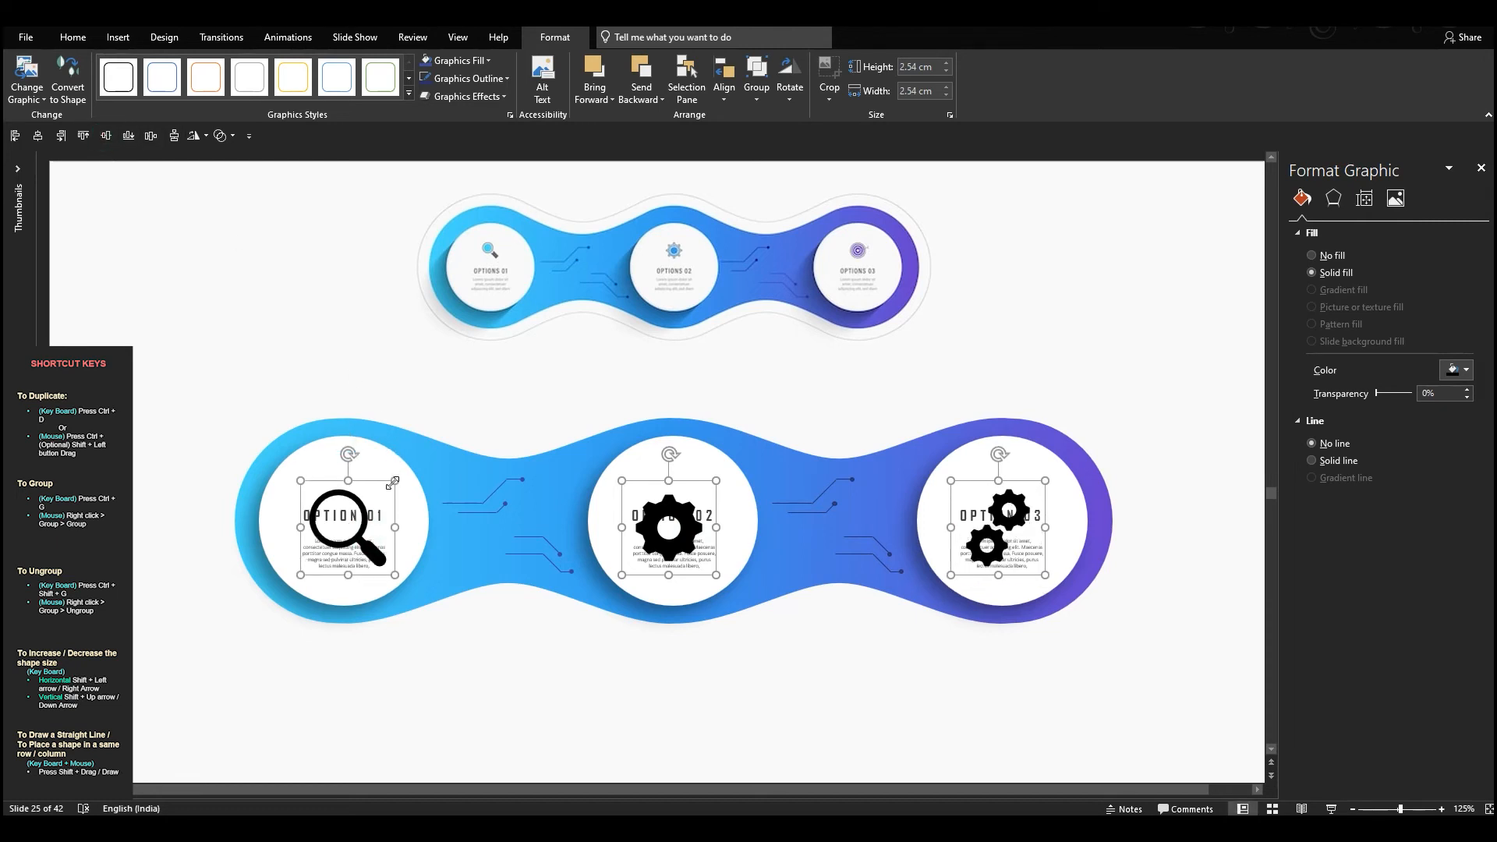
pyautogui.moveTo(392, 484); pyautogui.dragTo(361, 527)
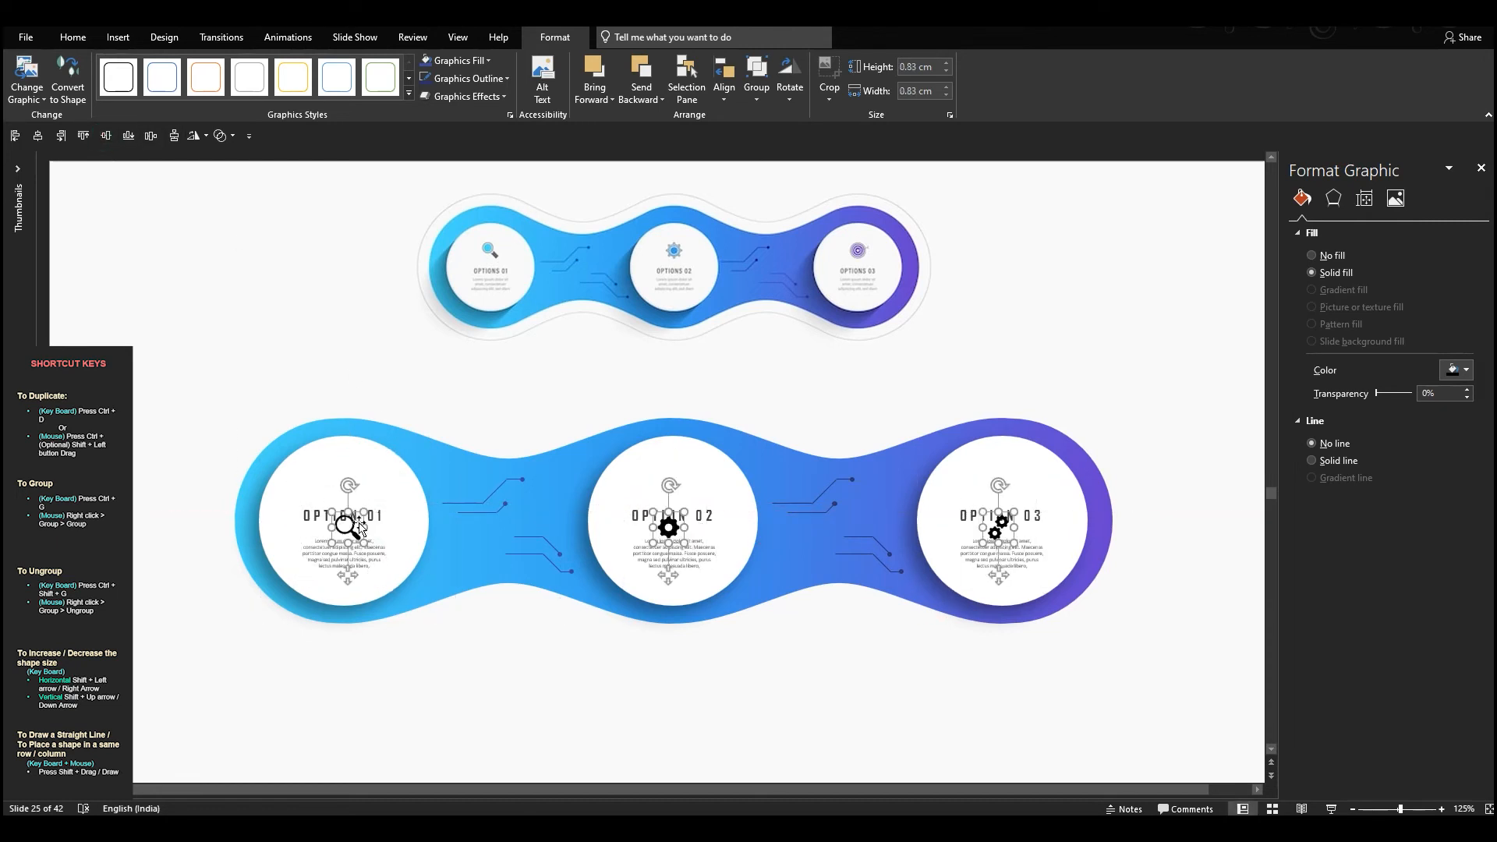
# Step: Centre the magnifying glass horizontally on the OPTION 01 circle and the double gears on the OPTION 03 circle
pyautogui.click(374, 585)
pyautogui.click(15, 136)
pyautogui.click(38, 136)
pyautogui.click(975, 663)
pyautogui.click(999, 532)
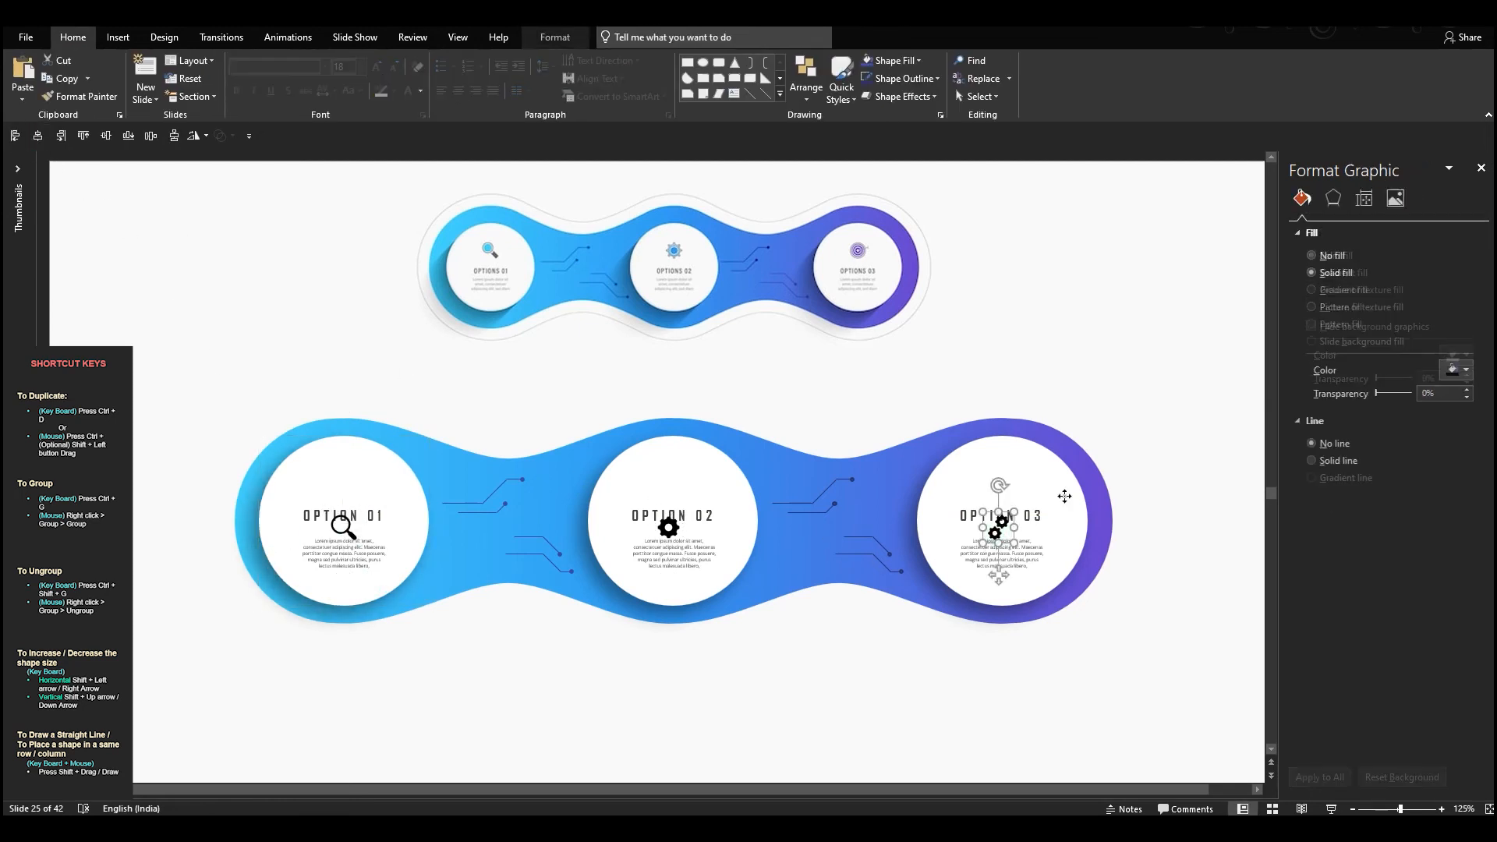
pyautogui.keyDown('shift'); pyautogui.click(1066, 498); pyautogui.keyUp('shift')
pyautogui.click(61, 135)
pyautogui.click(38, 135)
# Step: Distribute the three icons horizontally and move them together to just above the option labels
pyautogui.click(1205, 444)
pyautogui.moveTo(1170, 493); pyautogui.dragTo(279, 555)
pyautogui.keyDown('shift'); pyautogui.click(761, 511); pyautogui.keyUp('shift')
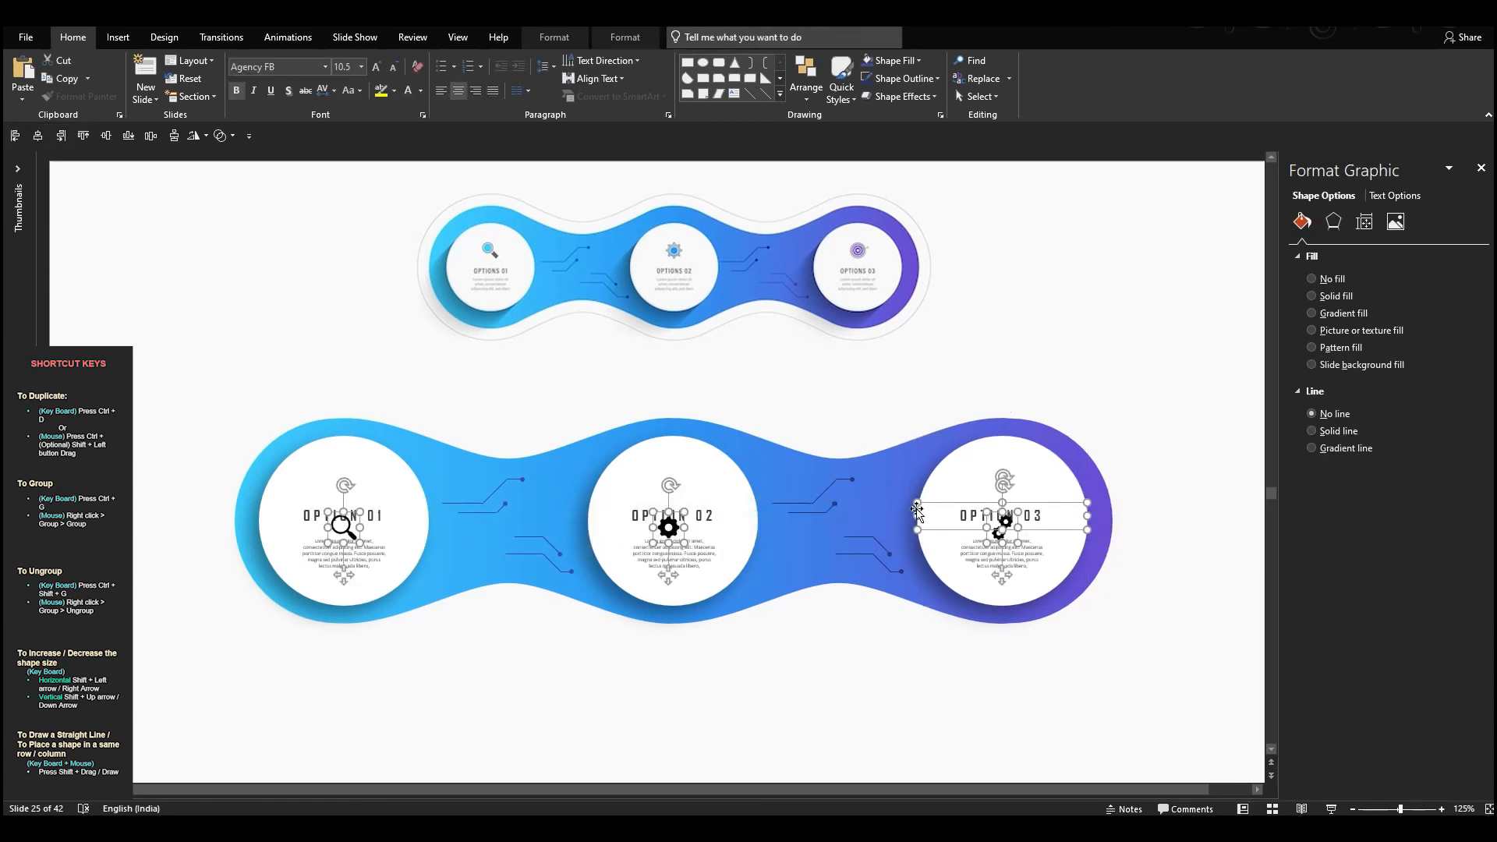
pyautogui.keyDown('shift'); pyautogui.click(918, 515); pyautogui.keyUp('shift')
pyautogui.click(555, 37)
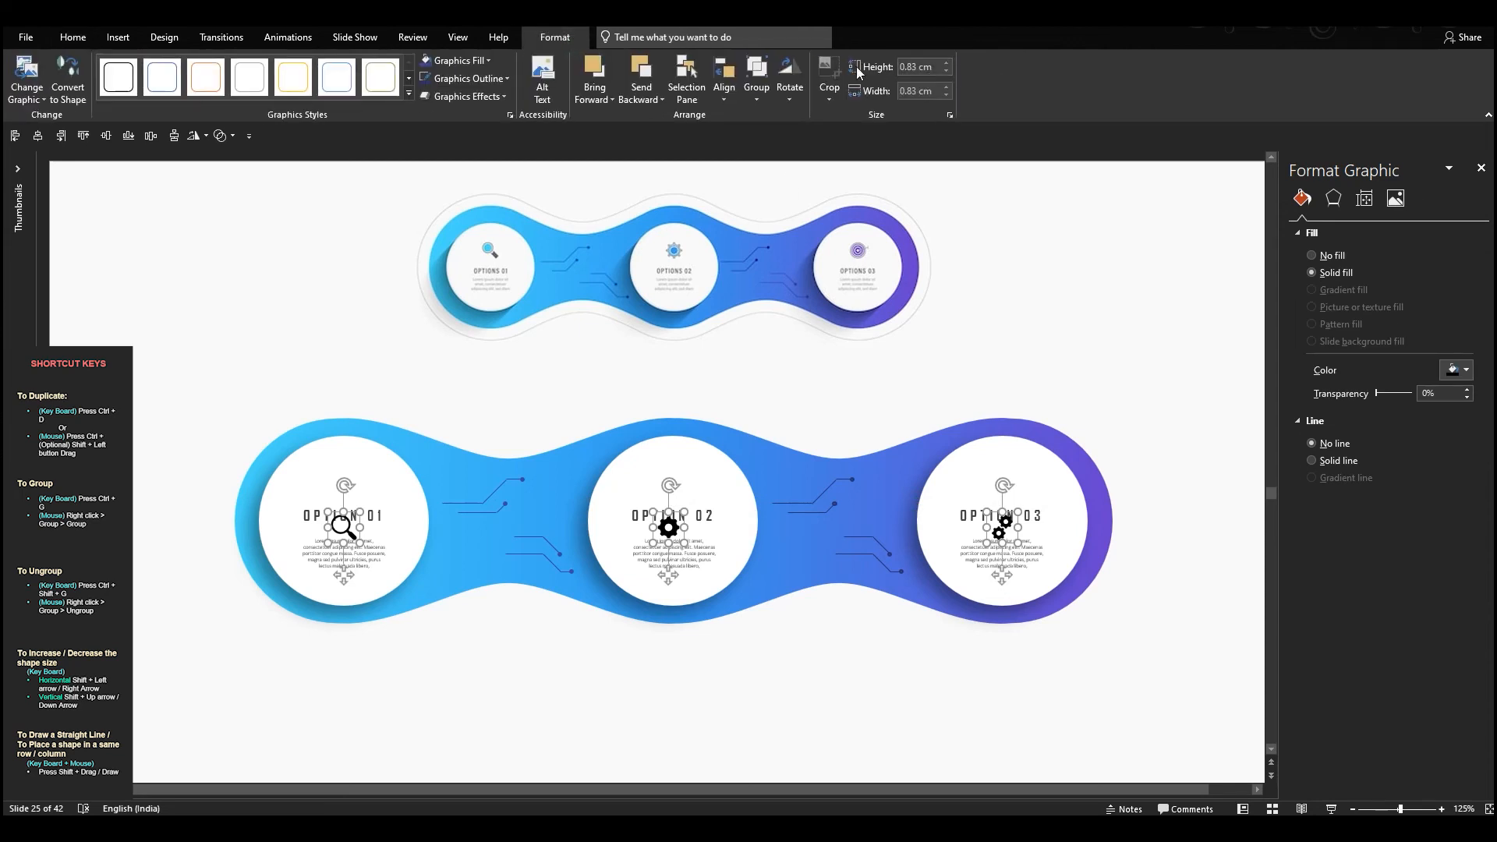
pyautogui.click(724, 82)
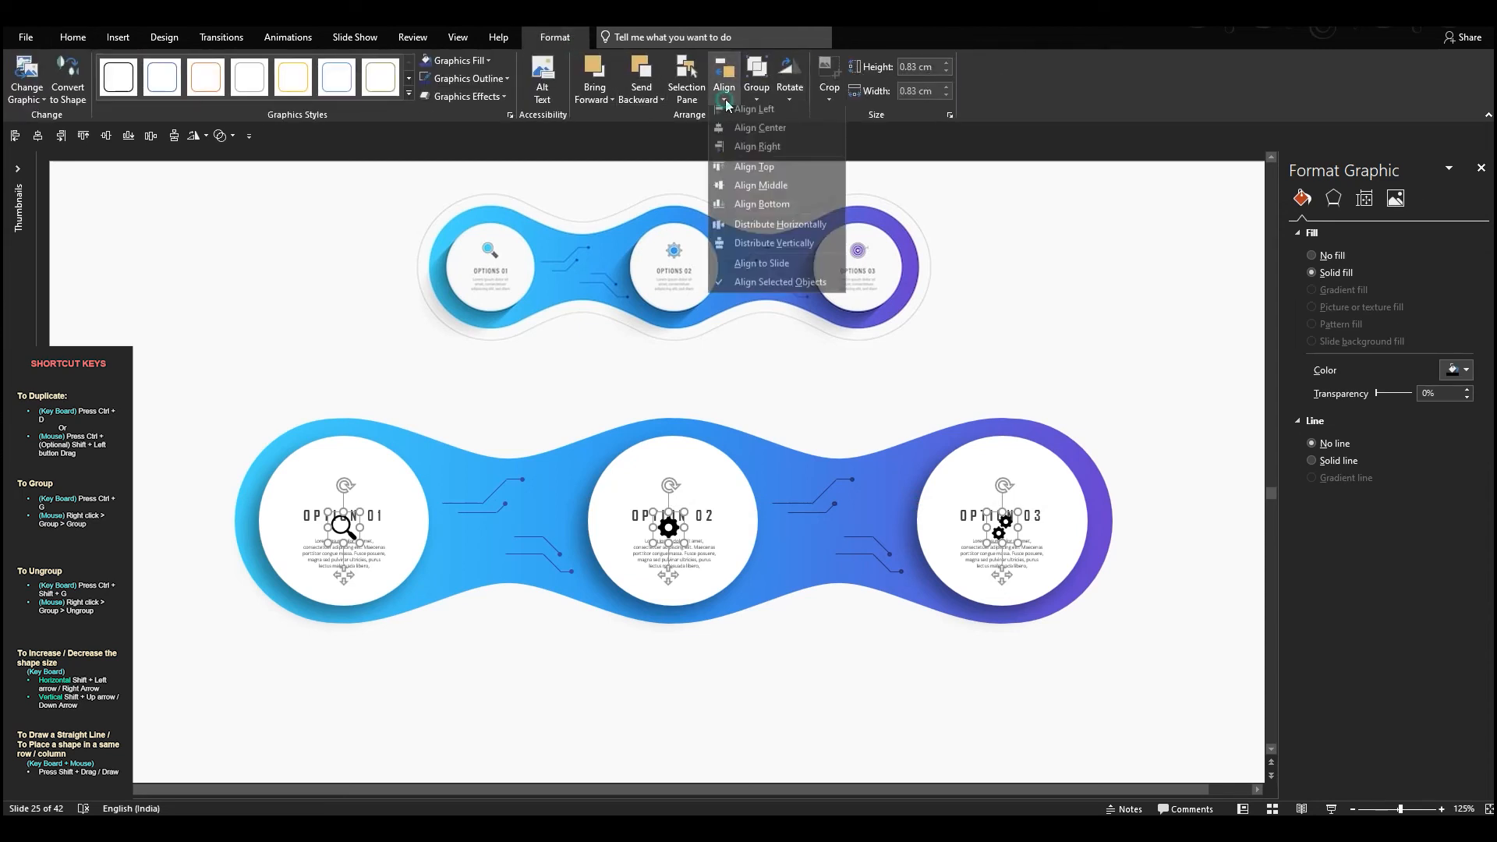
pyautogui.click(794, 230)
pyautogui.moveTo(672, 577); pyautogui.dragTo(677, 531)
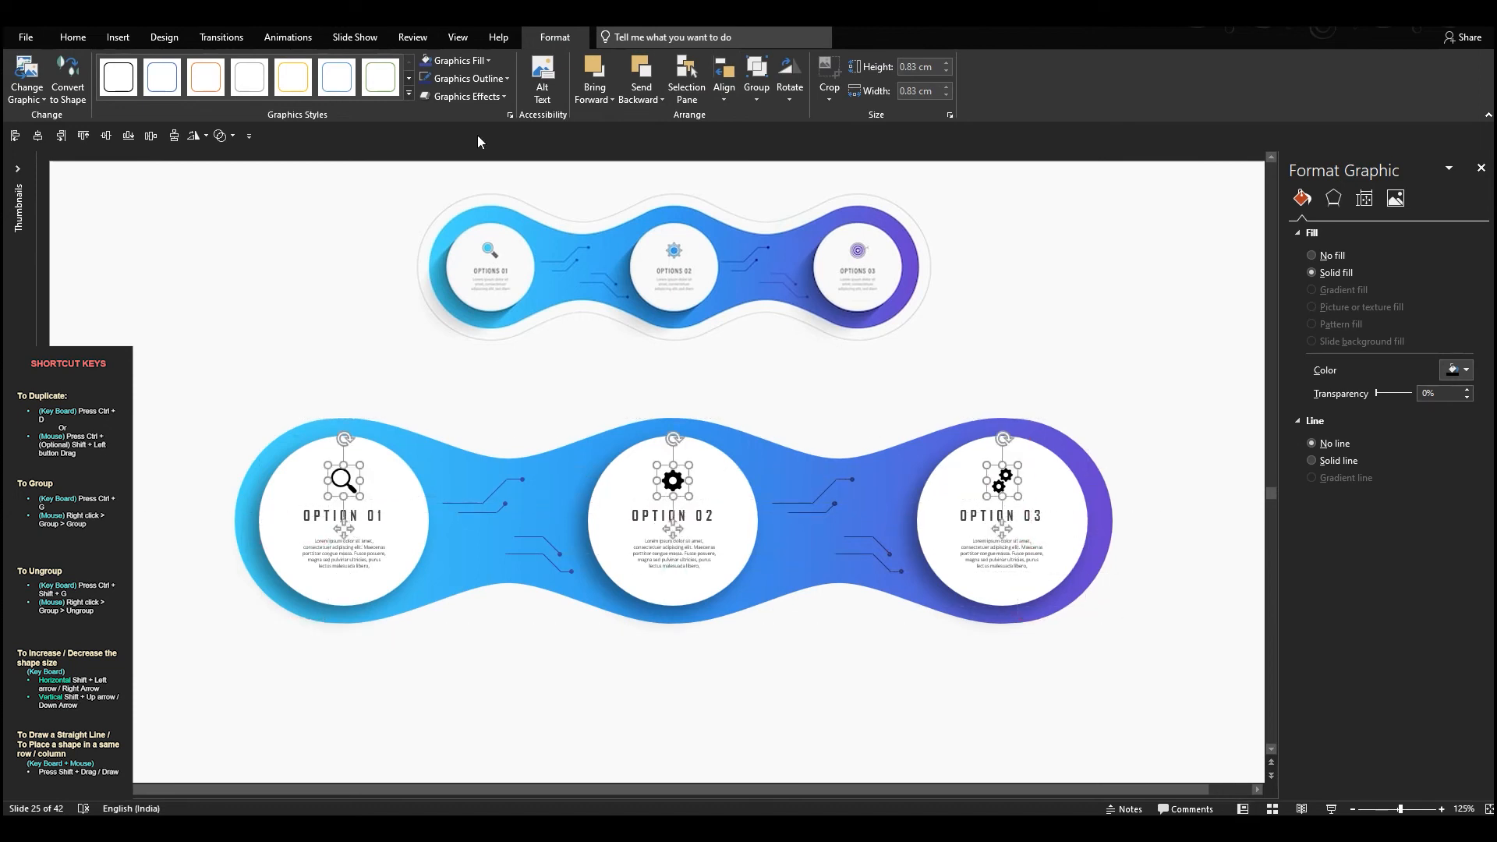
# Step: Recolour the three icons dark grey from the theme colours
pyautogui.click(466, 61)
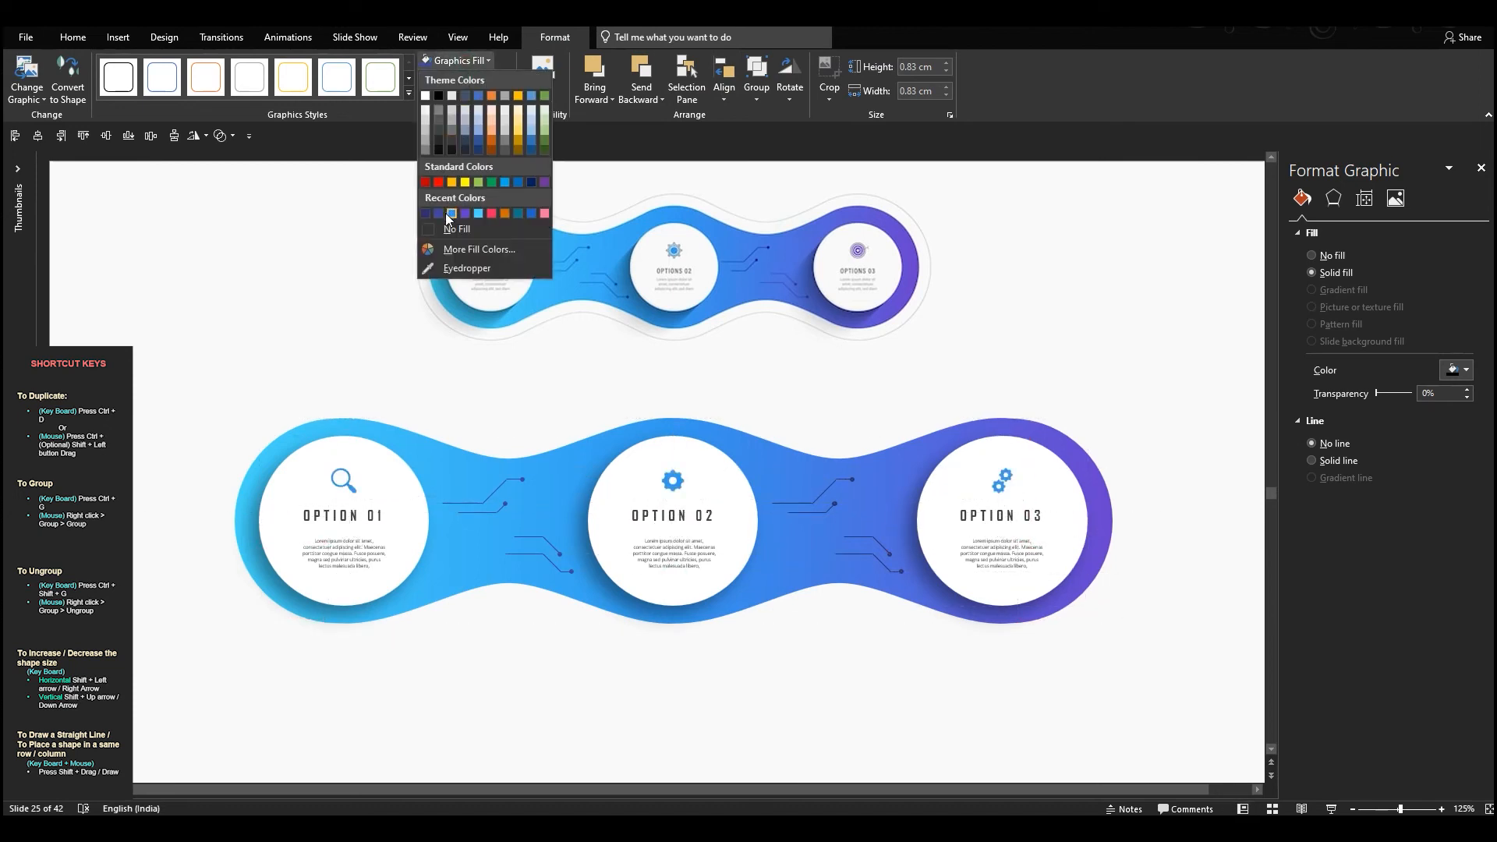
pyautogui.click(439, 140)
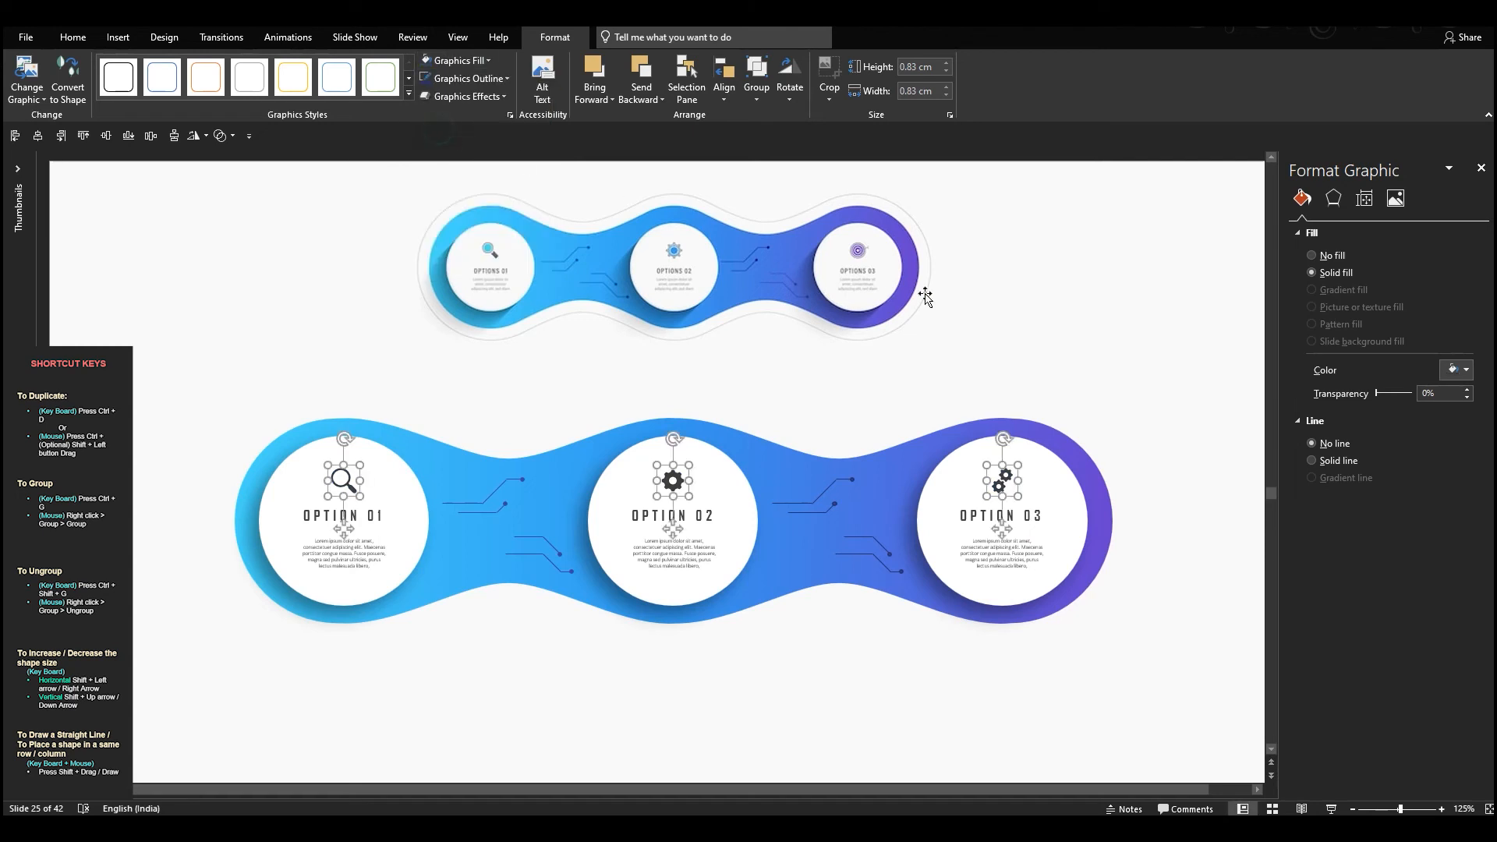
pyautogui.click(1006, 305)
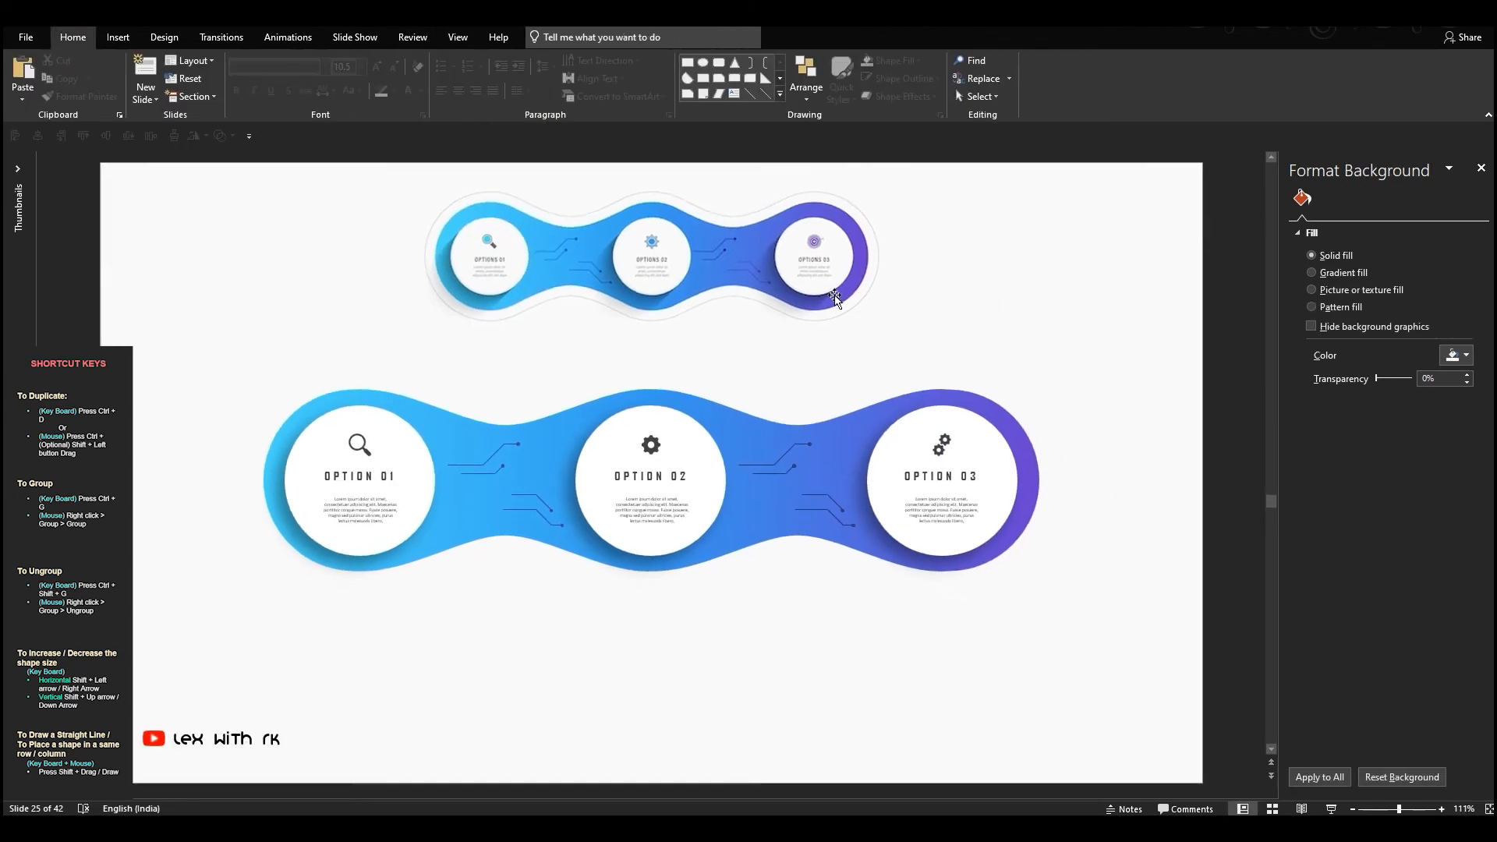
# Step: Delete the reference infographic picture above the recreated design
pyautogui.click(832, 295)
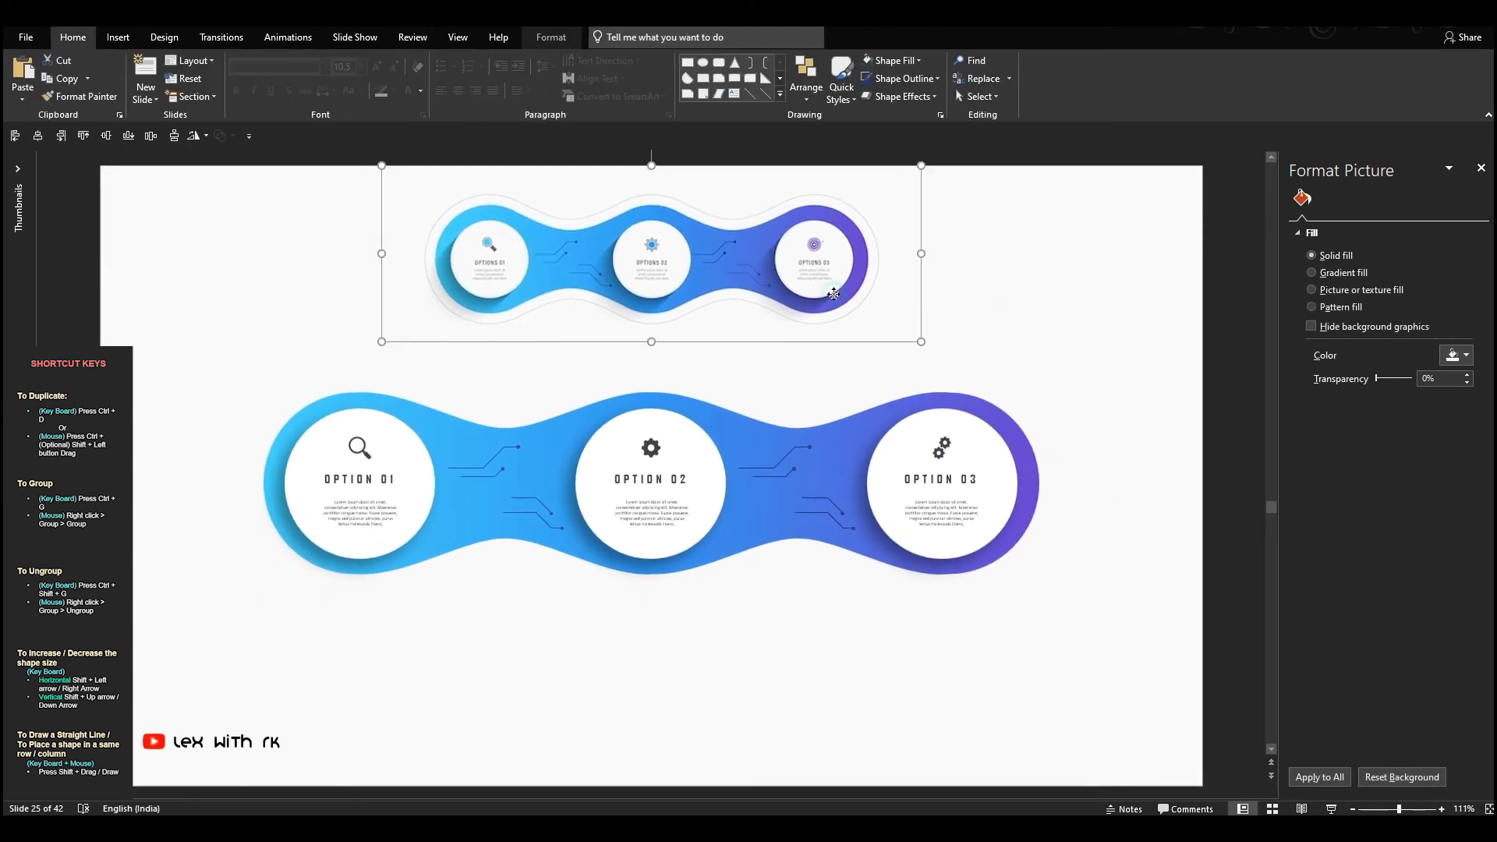
pyautogui.press('Delete')
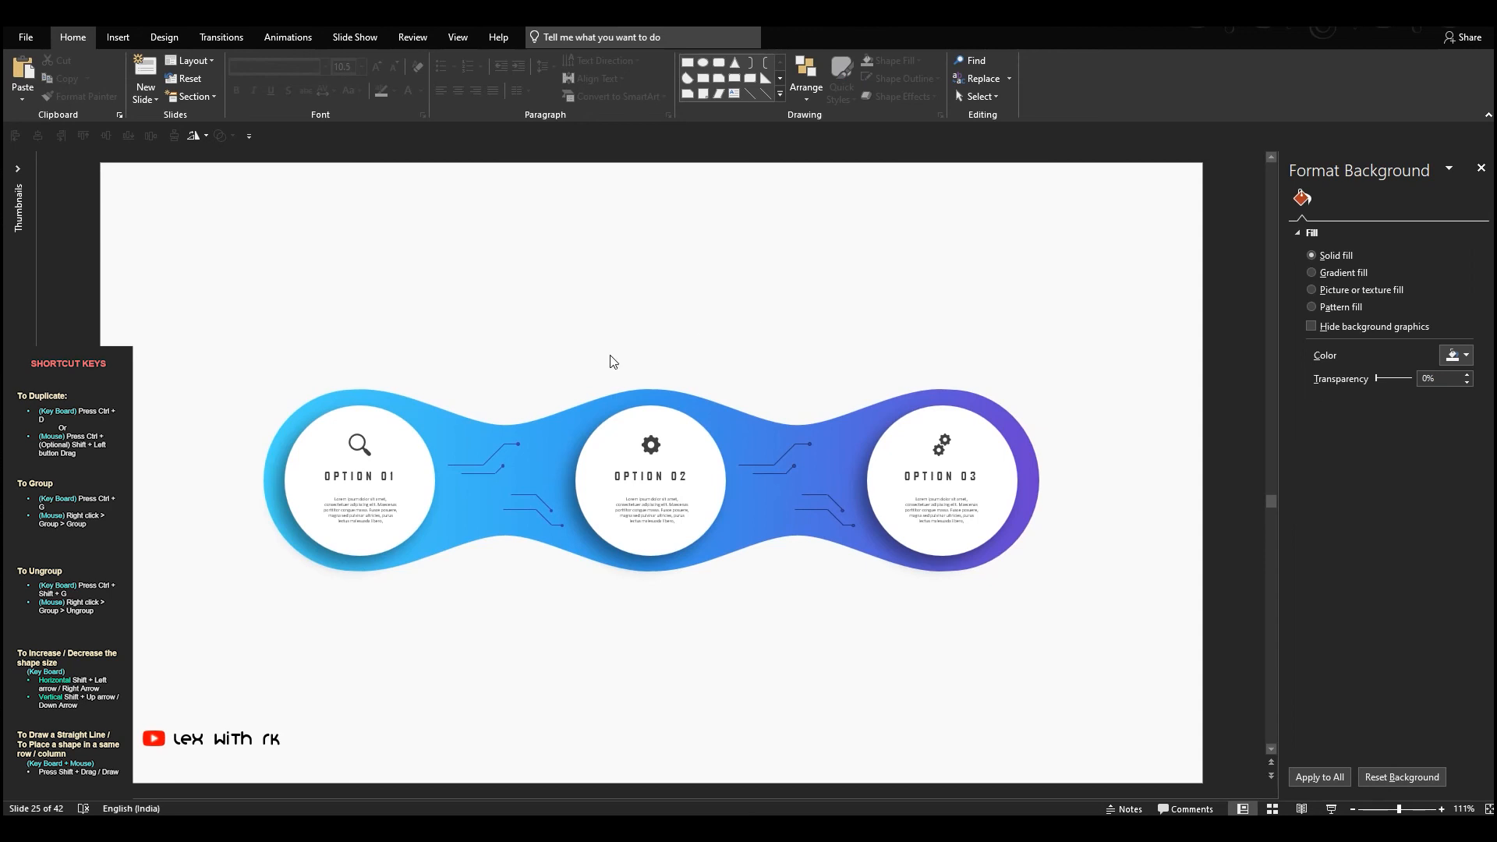
pyautogui.click(362, 446)
pyautogui.click(894, 61)
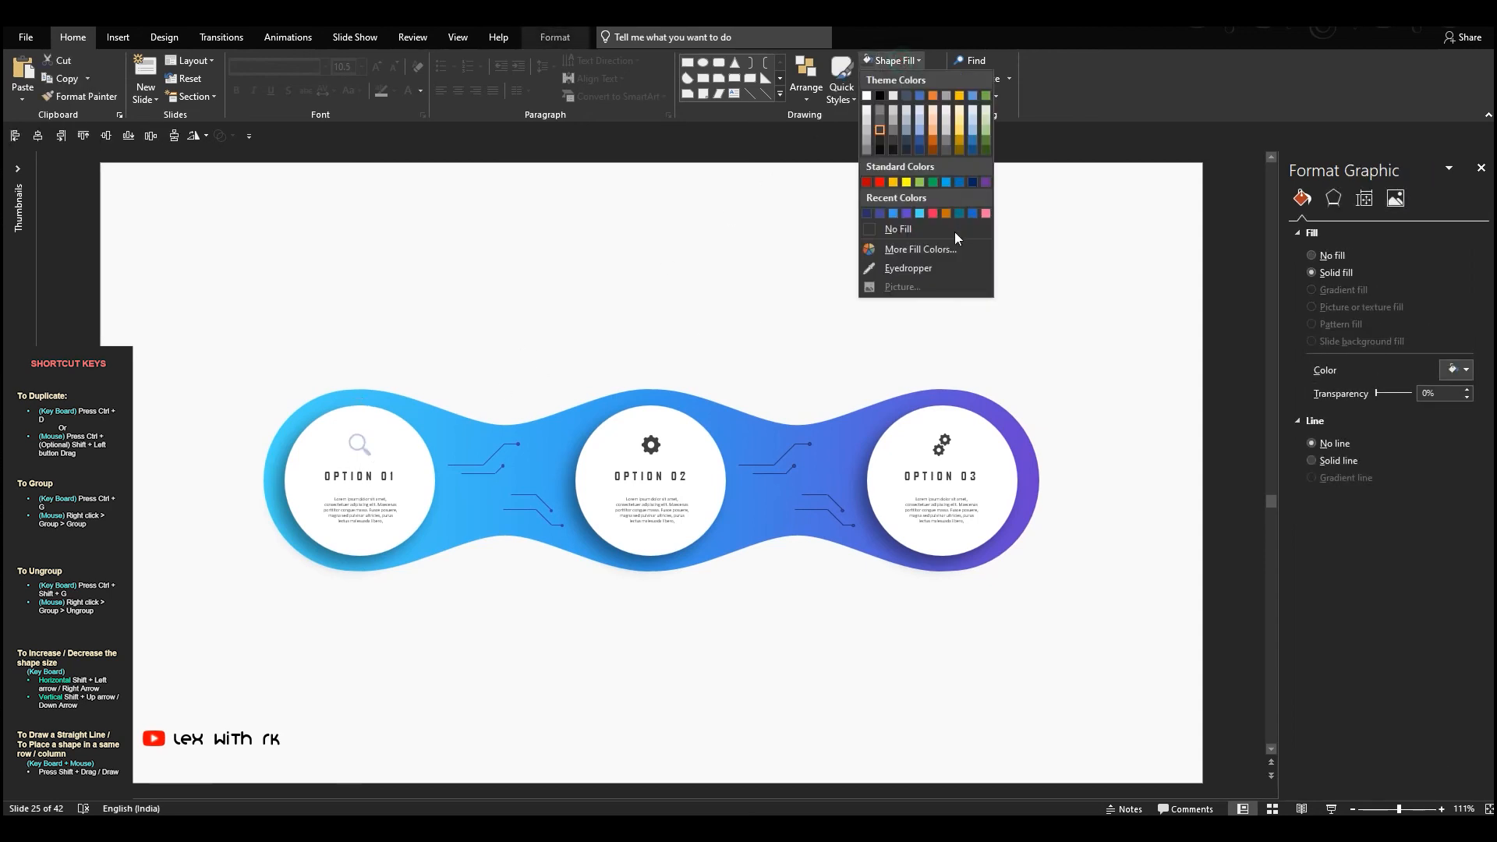
pyautogui.click(648, 266)
pyautogui.click(650, 265)
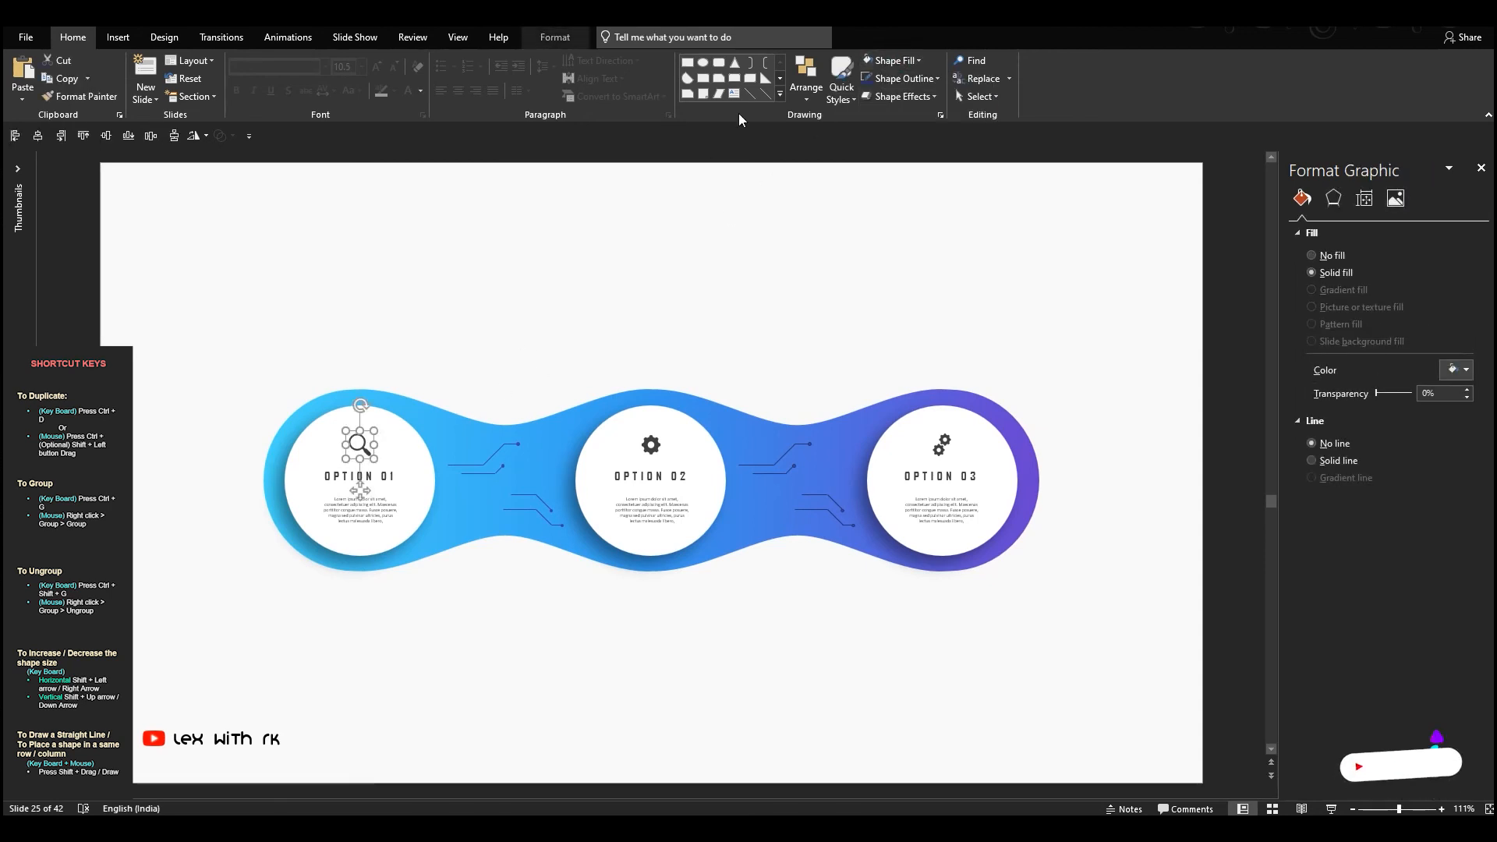
# Step: Add a circle above the OPTION 01 circle and remove its outline
pyautogui.click(780, 94)
pyautogui.click(703, 196)
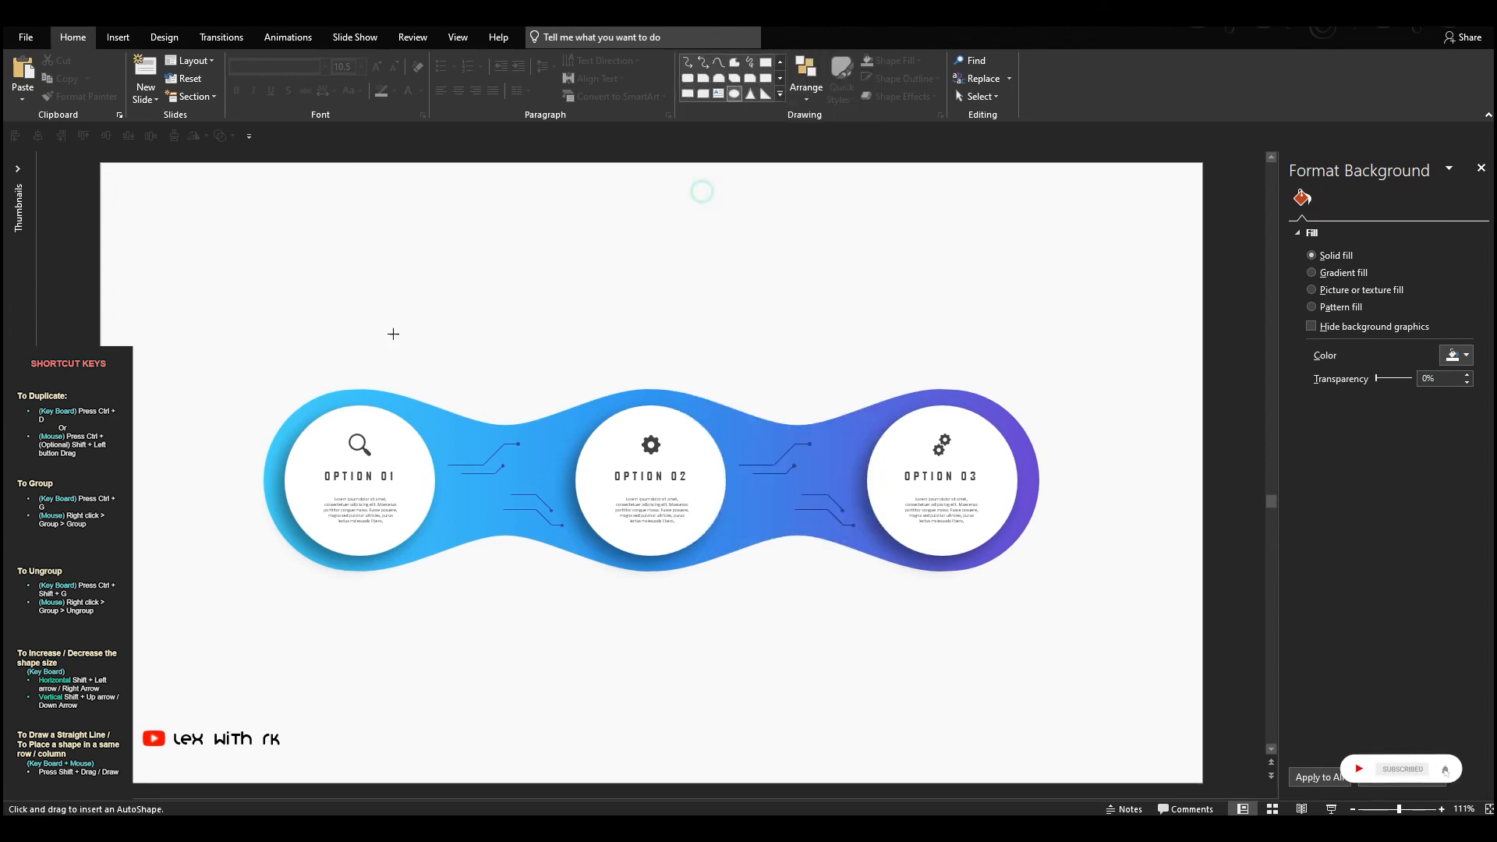
pyautogui.click(346, 350)
pyautogui.scroll(10, 405, 362)
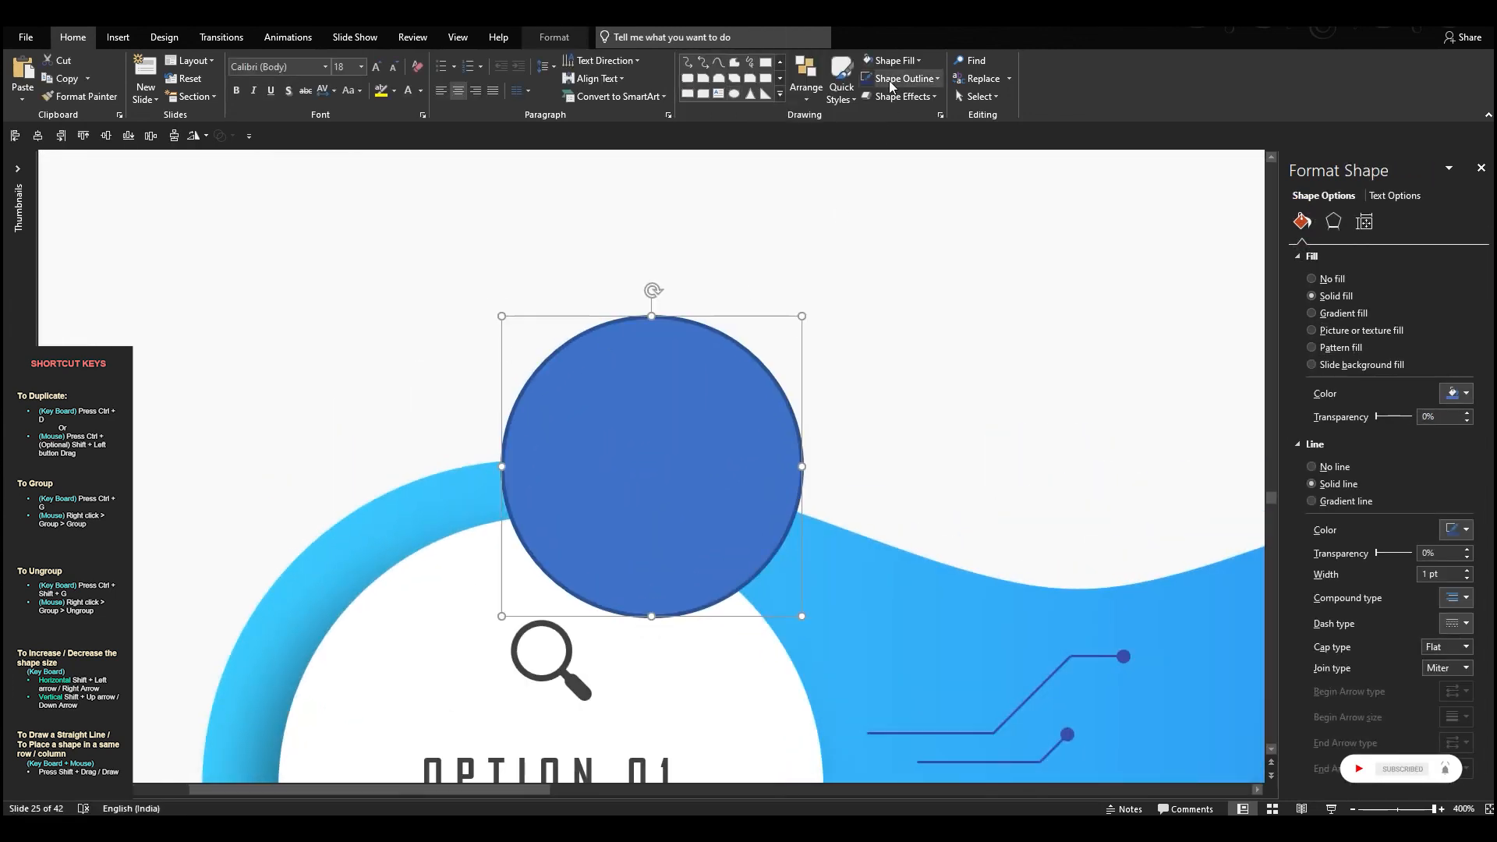
pyautogui.click(901, 79)
pyautogui.click(902, 250)
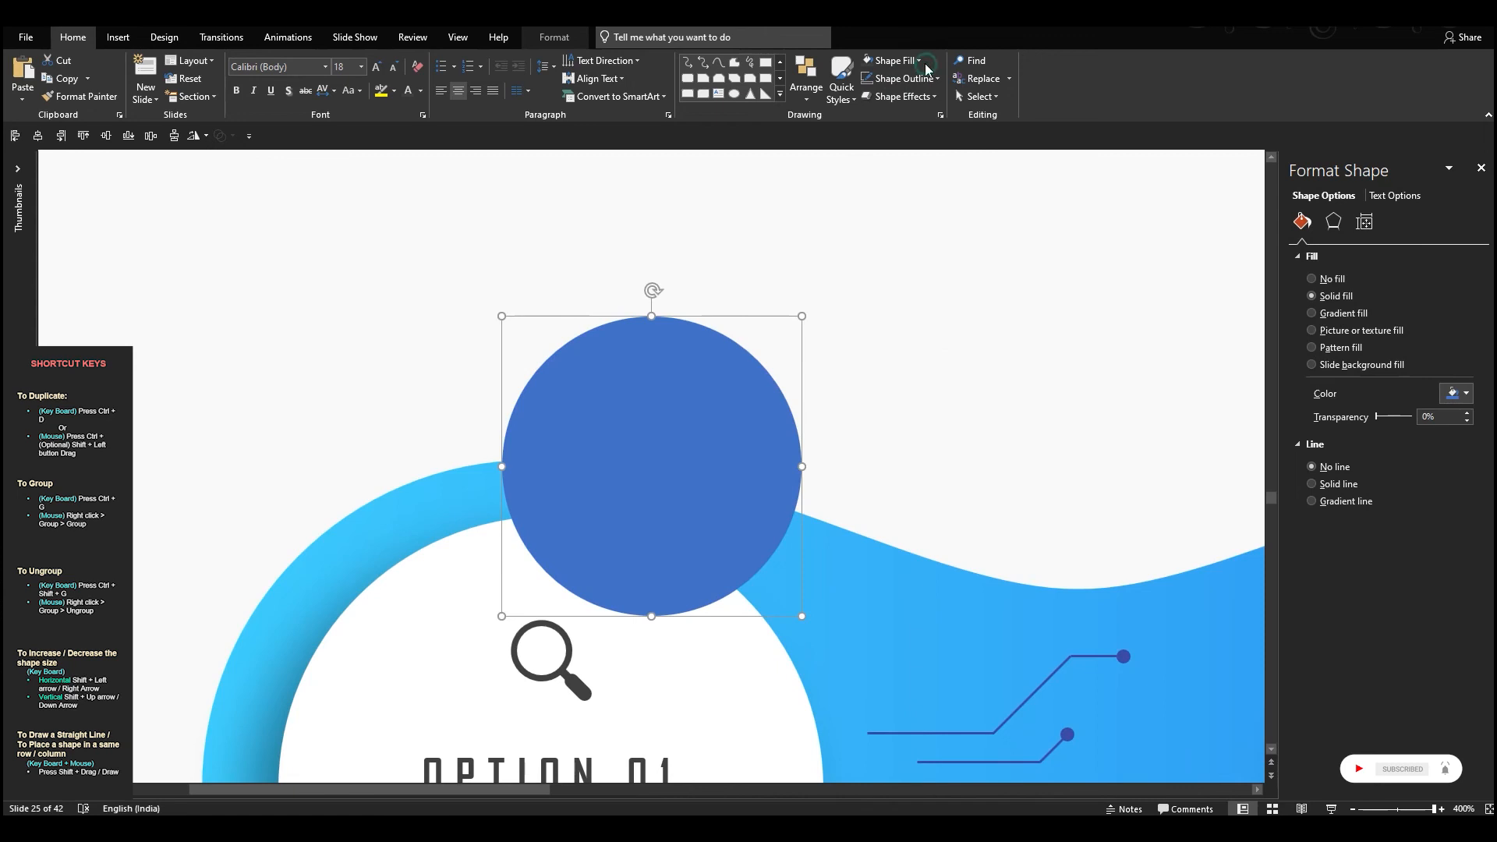
# Step: Fill the new circle with the light blue sampled from the band around OPTION 01
pyautogui.click(922, 63)
pyautogui.click(897, 270)
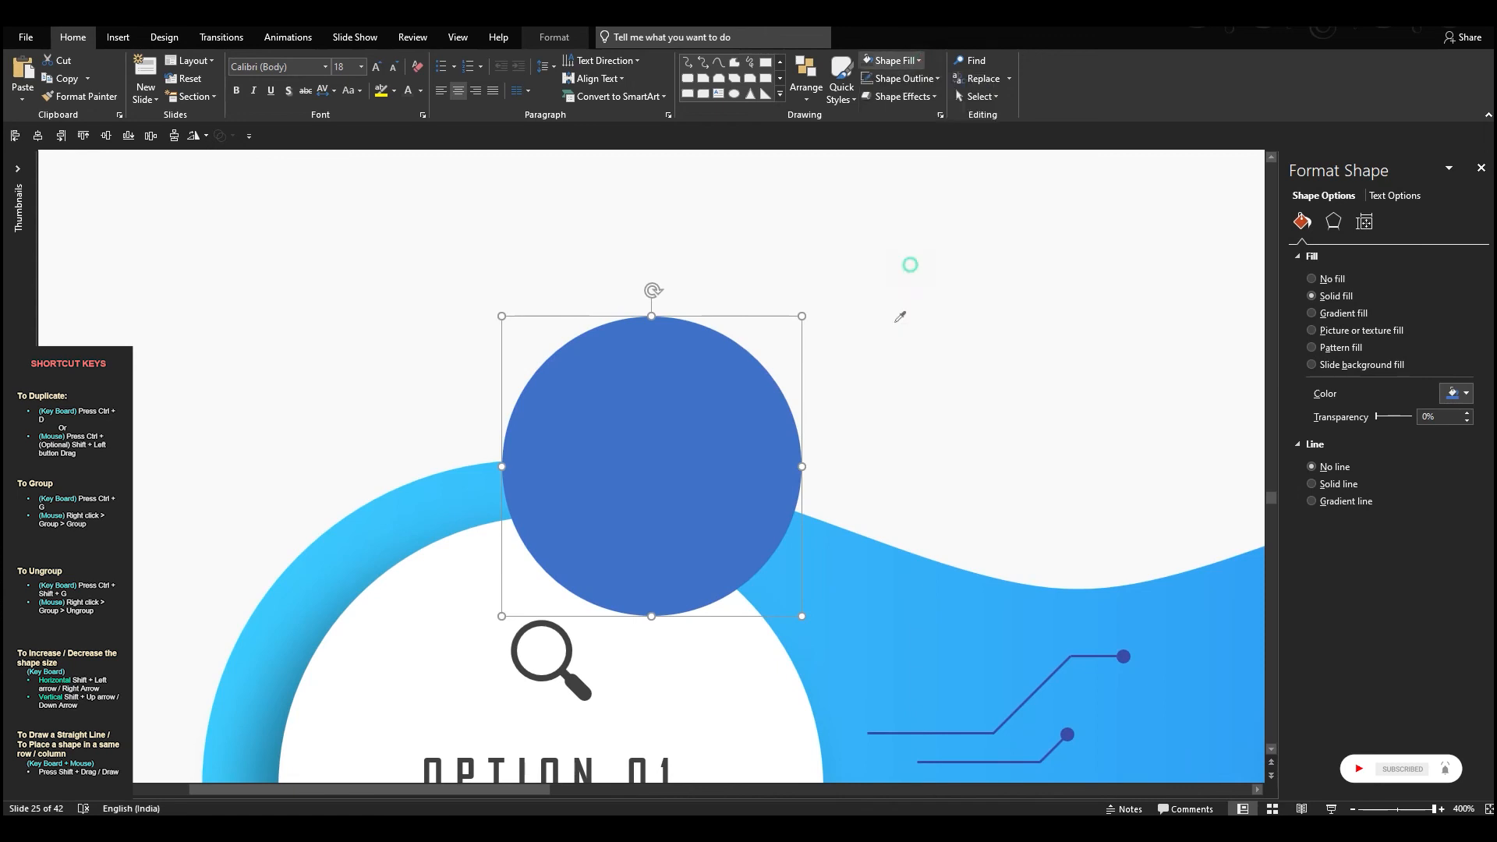
pyautogui.click(494, 488)
# Step: Shrink the light-blue circle and place it over the lens of the magnifying glass icon
pyautogui.moveTo(802, 313); pyautogui.dragTo(711, 397)
pyautogui.scroll(-2, 663, 440)
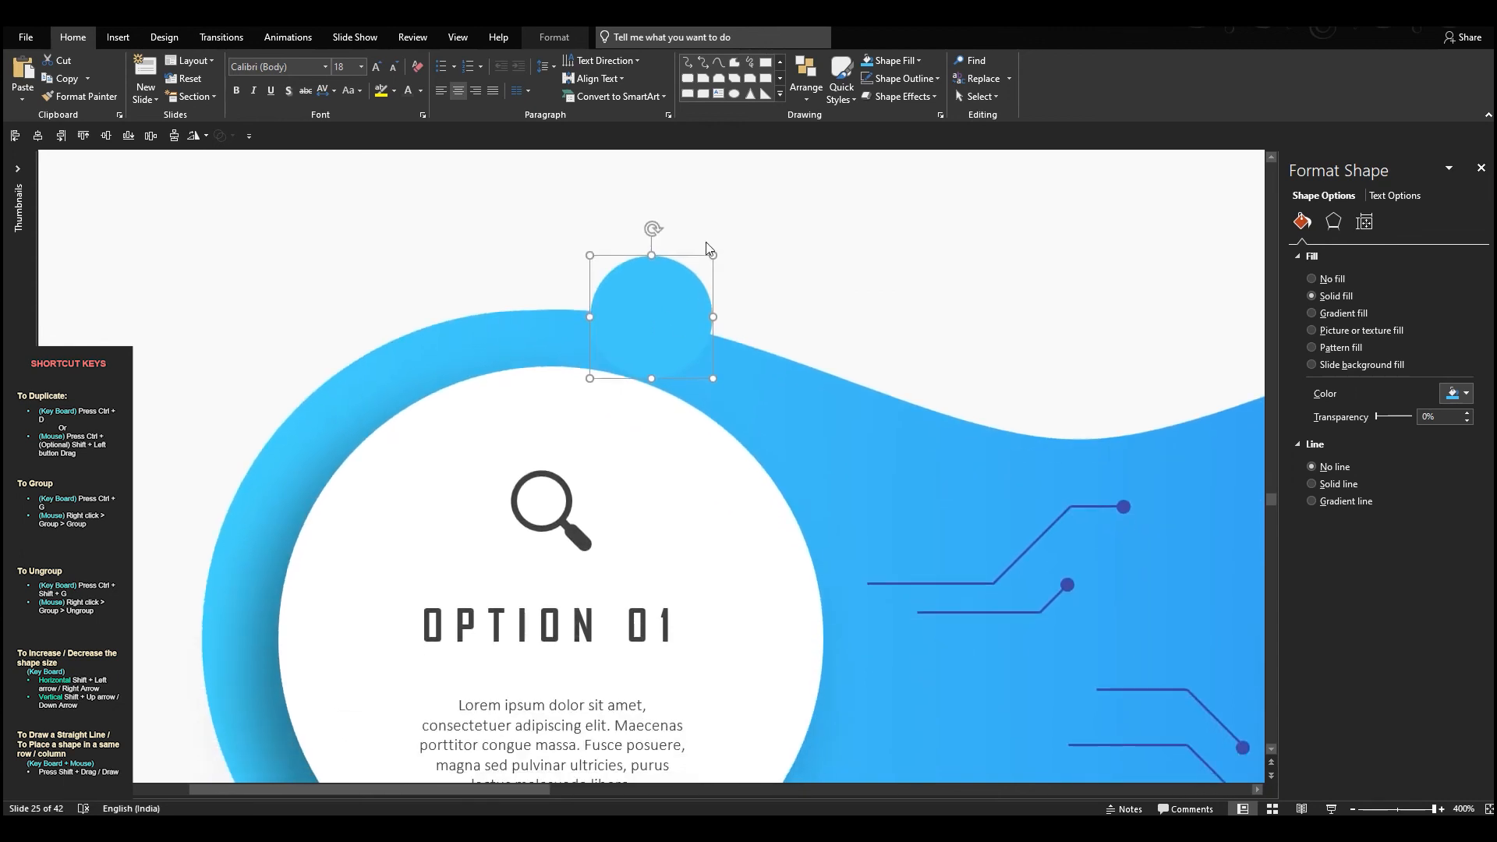
pyautogui.moveTo(713, 255); pyautogui.dragTo(546, 504)
pyautogui.hotkey('ctrl', 'Left')
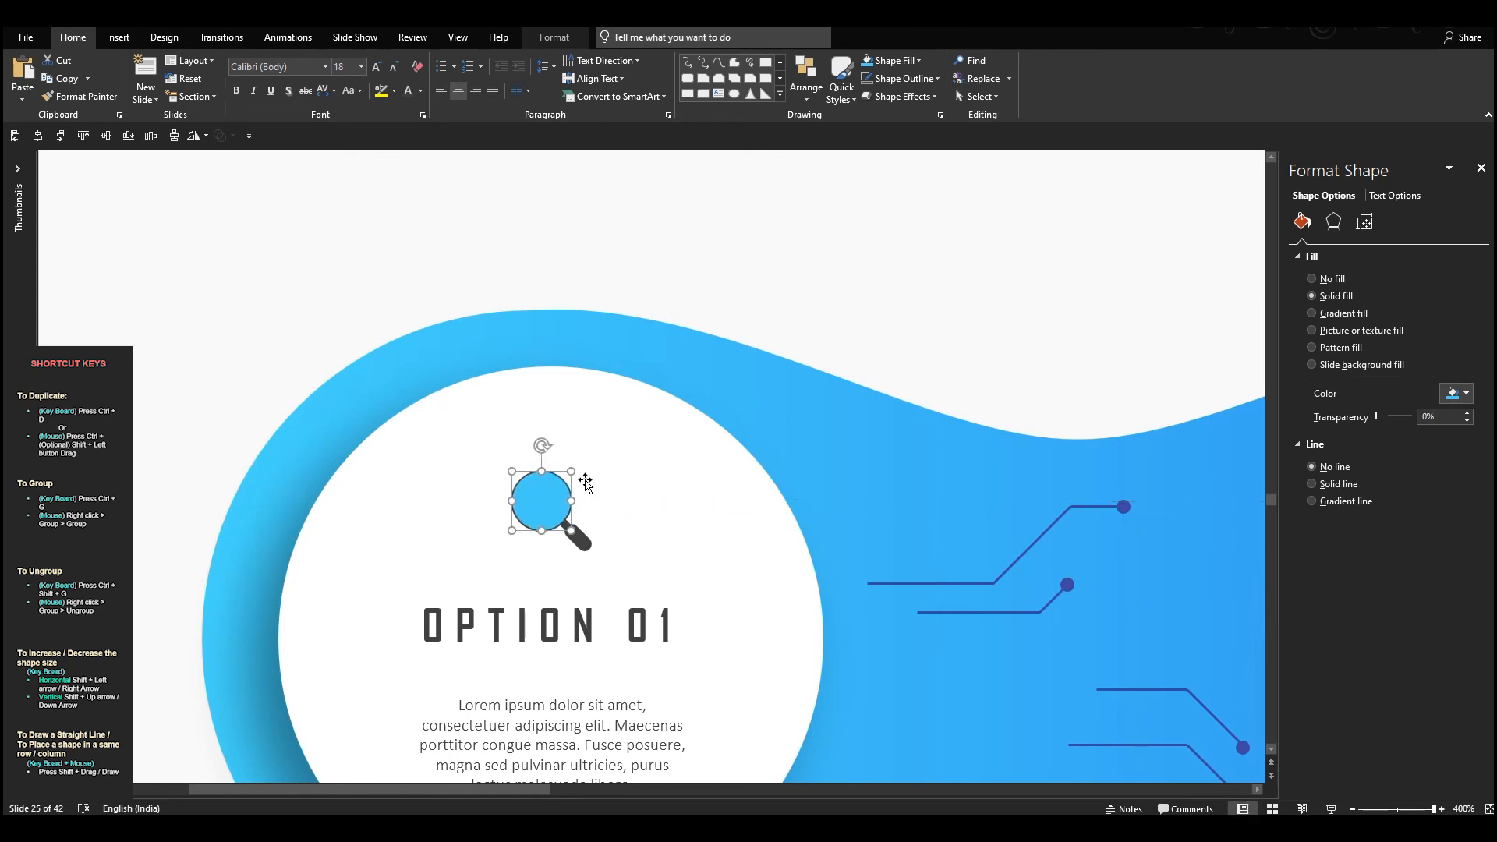
# Step: Reduce the light-blue circle slightly so it fits inside the dark ring of the magnifying glass
pyautogui.click(567, 475)
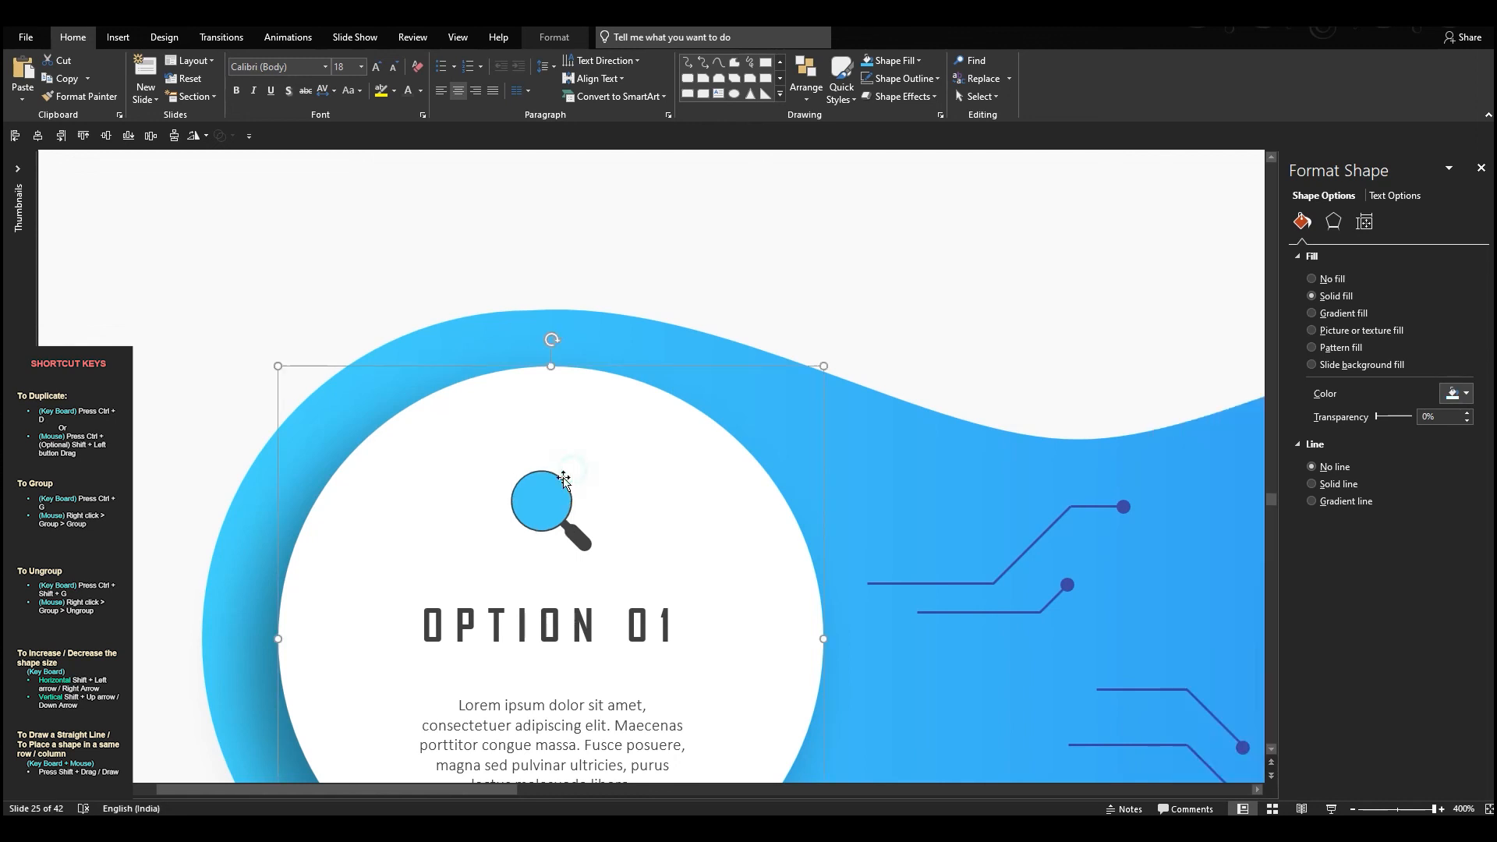
pyautogui.click(684, 273)
pyautogui.moveTo(573, 301); pyautogui.dragTo(325, 601)
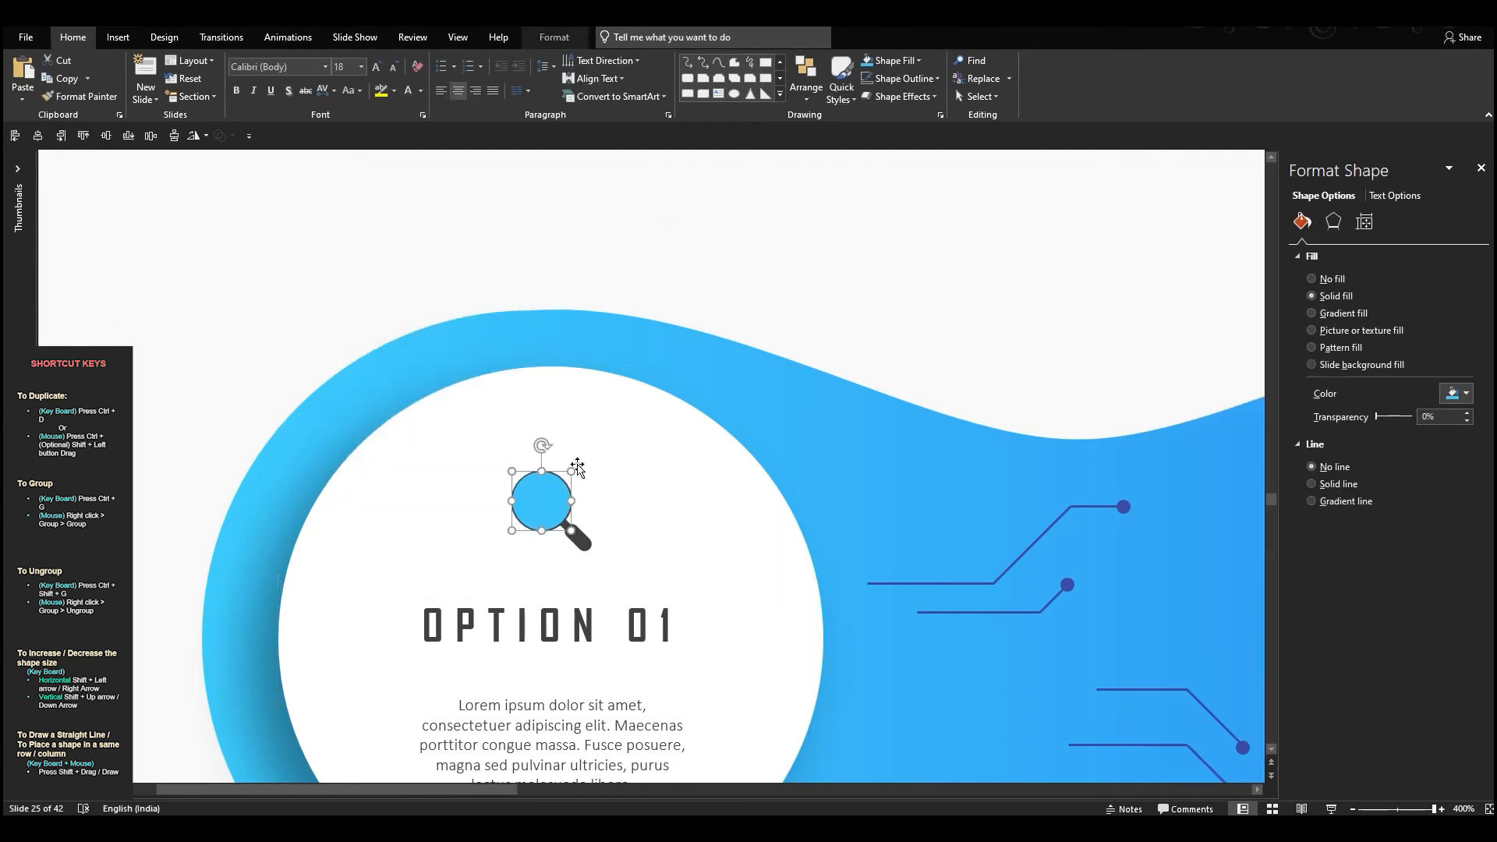
pyautogui.scroll(-3, 574, 472)
pyautogui.moveTo(674, 443); pyautogui.dragTo(670, 451)
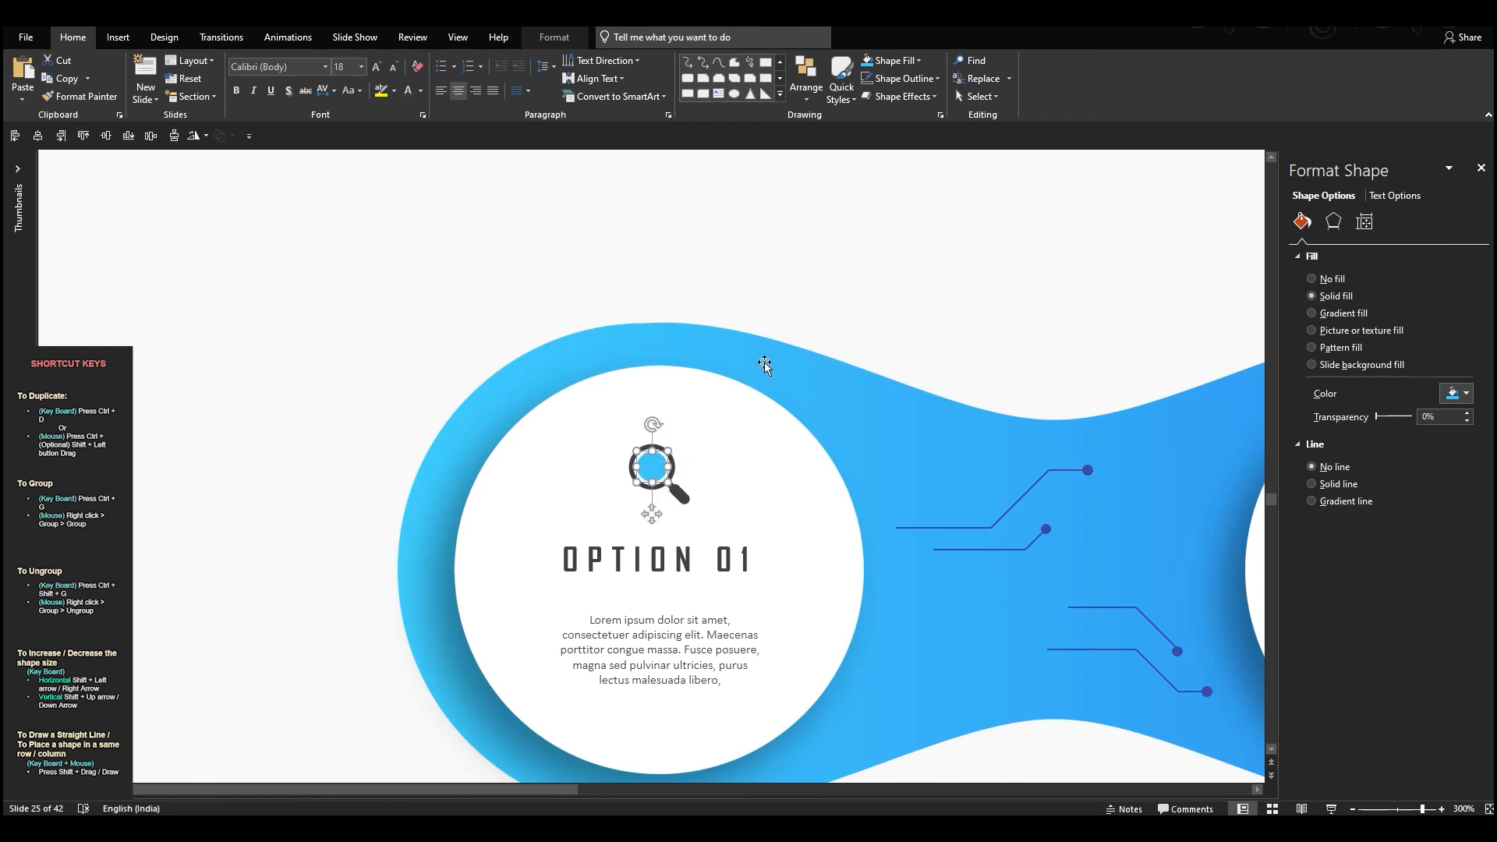
# Step: Place a copy of the light-blue circle on the OPTION 02 gear icon and nudge it to the gear's centre
pyautogui.scroll(-3, 704, 456)
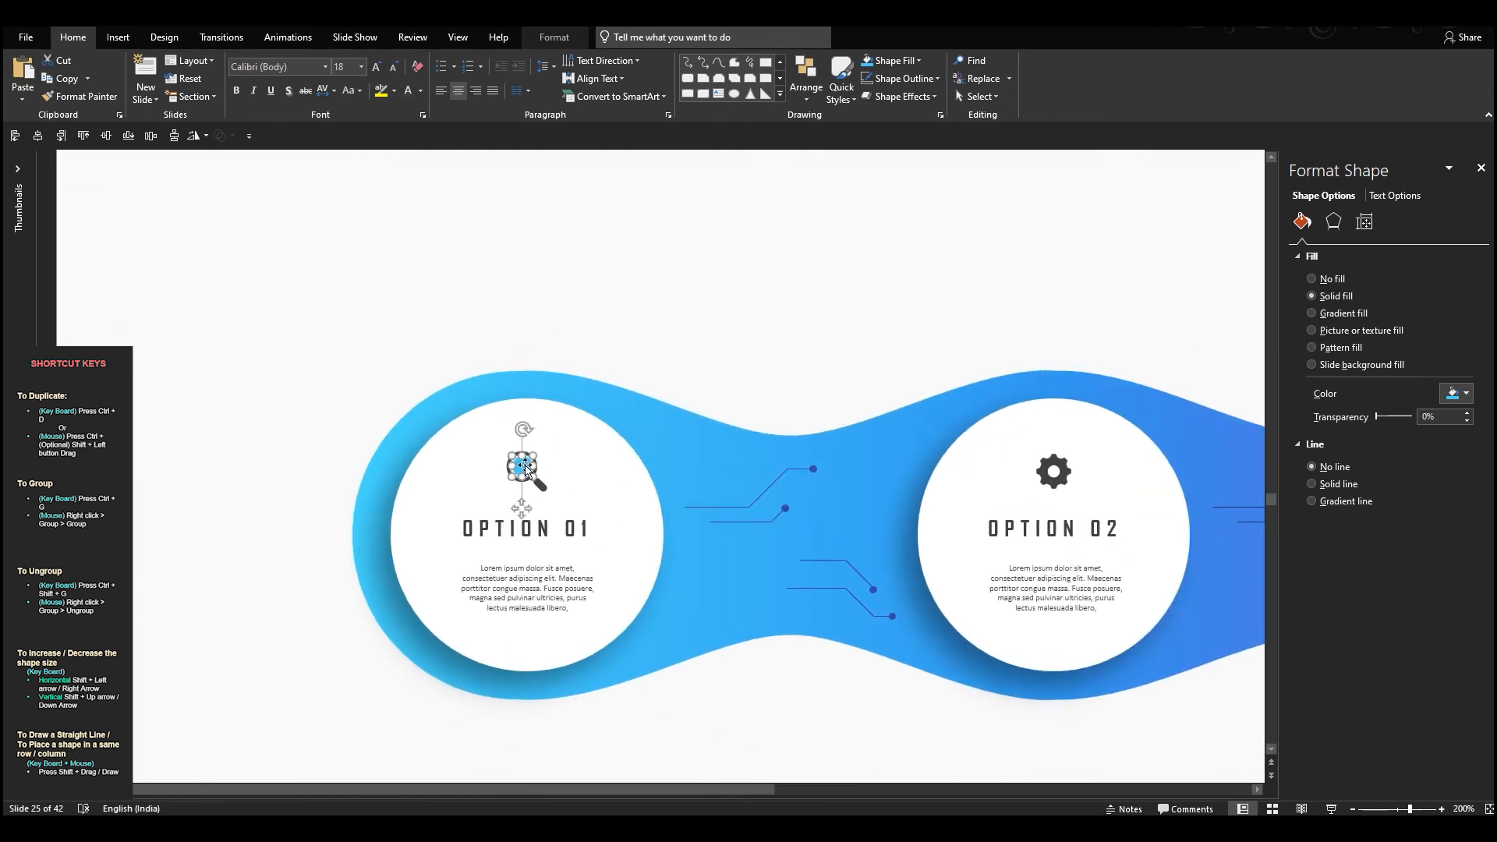
pyautogui.moveTo(610, 465); pyautogui.dragTo(1070, 474)
pyautogui.scroll(3, 1070, 474)
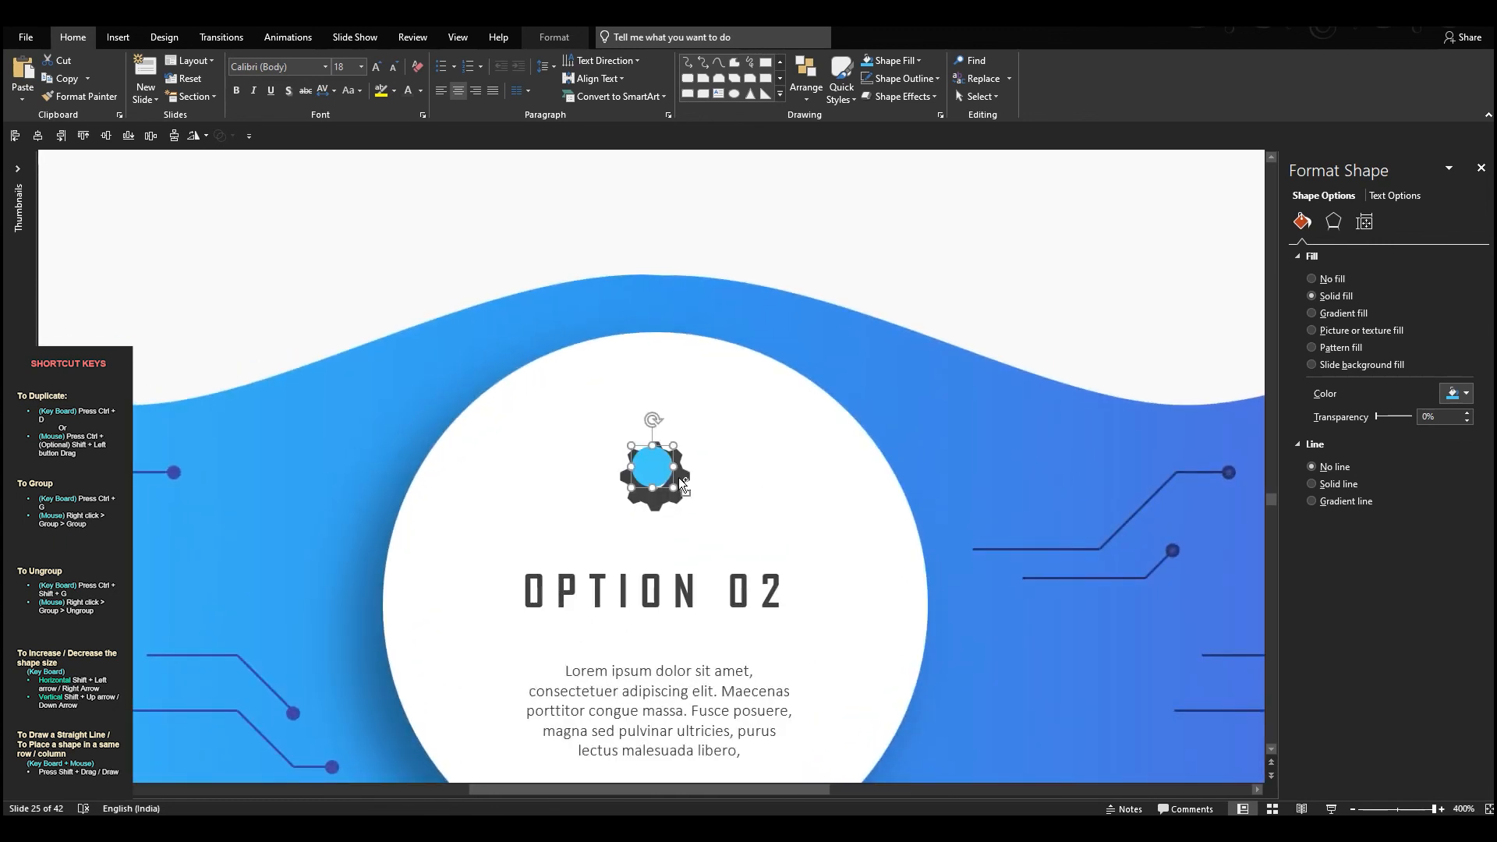
pyautogui.hotkey('ctrl', 'Right')
pyautogui.hotkey('ctrl', 'Right')
pyautogui.hotkey('ctrl', 'Down')
pyautogui.hotkey('ctrl', 'Down')
pyautogui.hotkey('ctrl', 'Down')
pyautogui.hotkey('ctrl', 'Down')
pyautogui.hotkey('ctrl', 'Down')
pyautogui.hotkey('ctrl', 'Down')
pyautogui.hotkey('ctrl', 'Down')
pyautogui.hotkey('ctrl', 'Down')
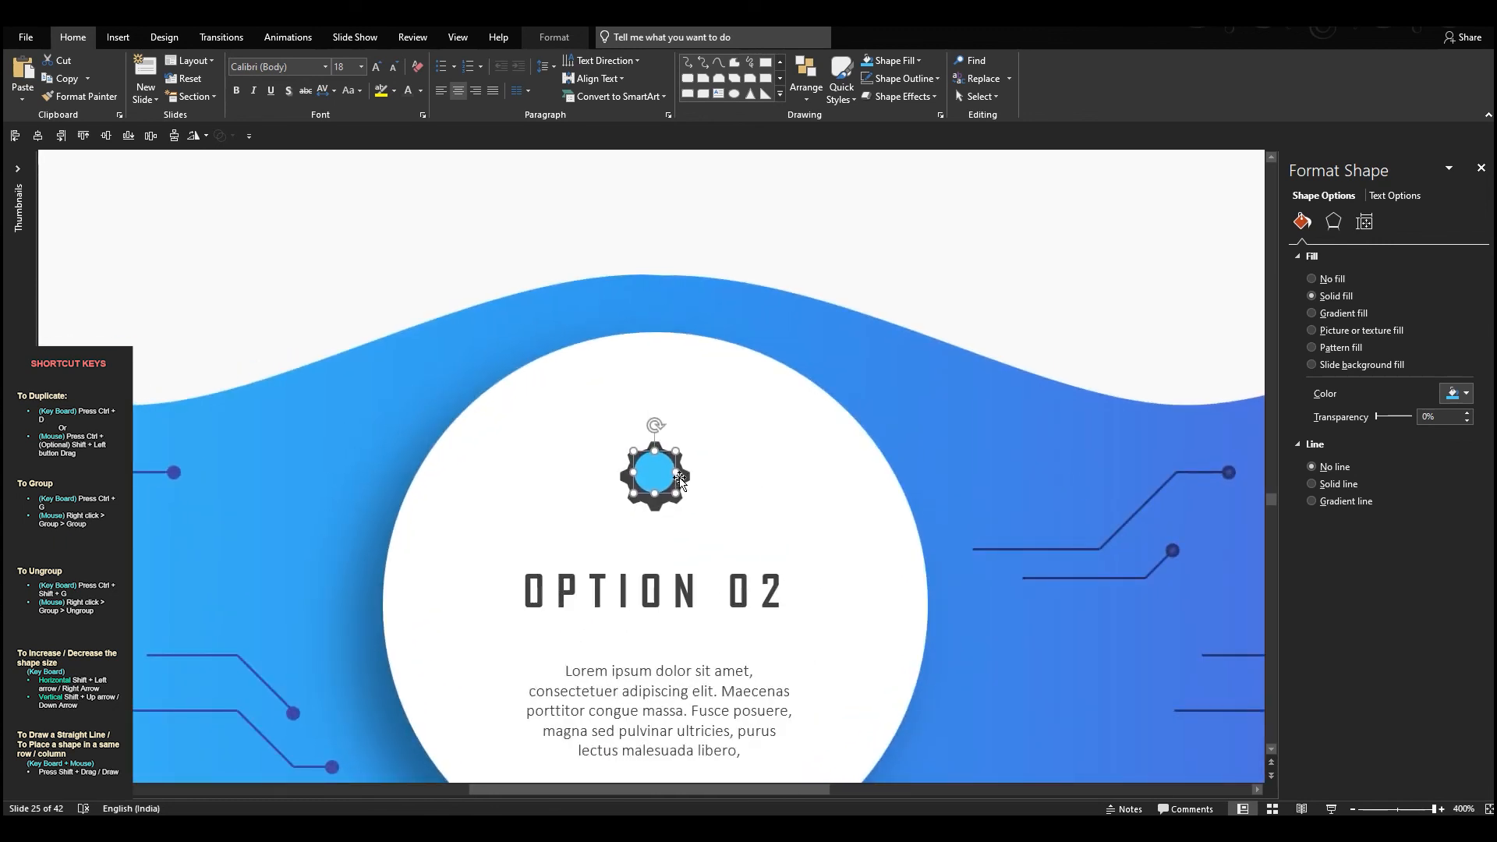
# Step: Nudge the light-blue circle down to the centre of the OPTION 02 gear icon and select both shapes for alignment
pyautogui.hotkey('ctrl', 'Down')
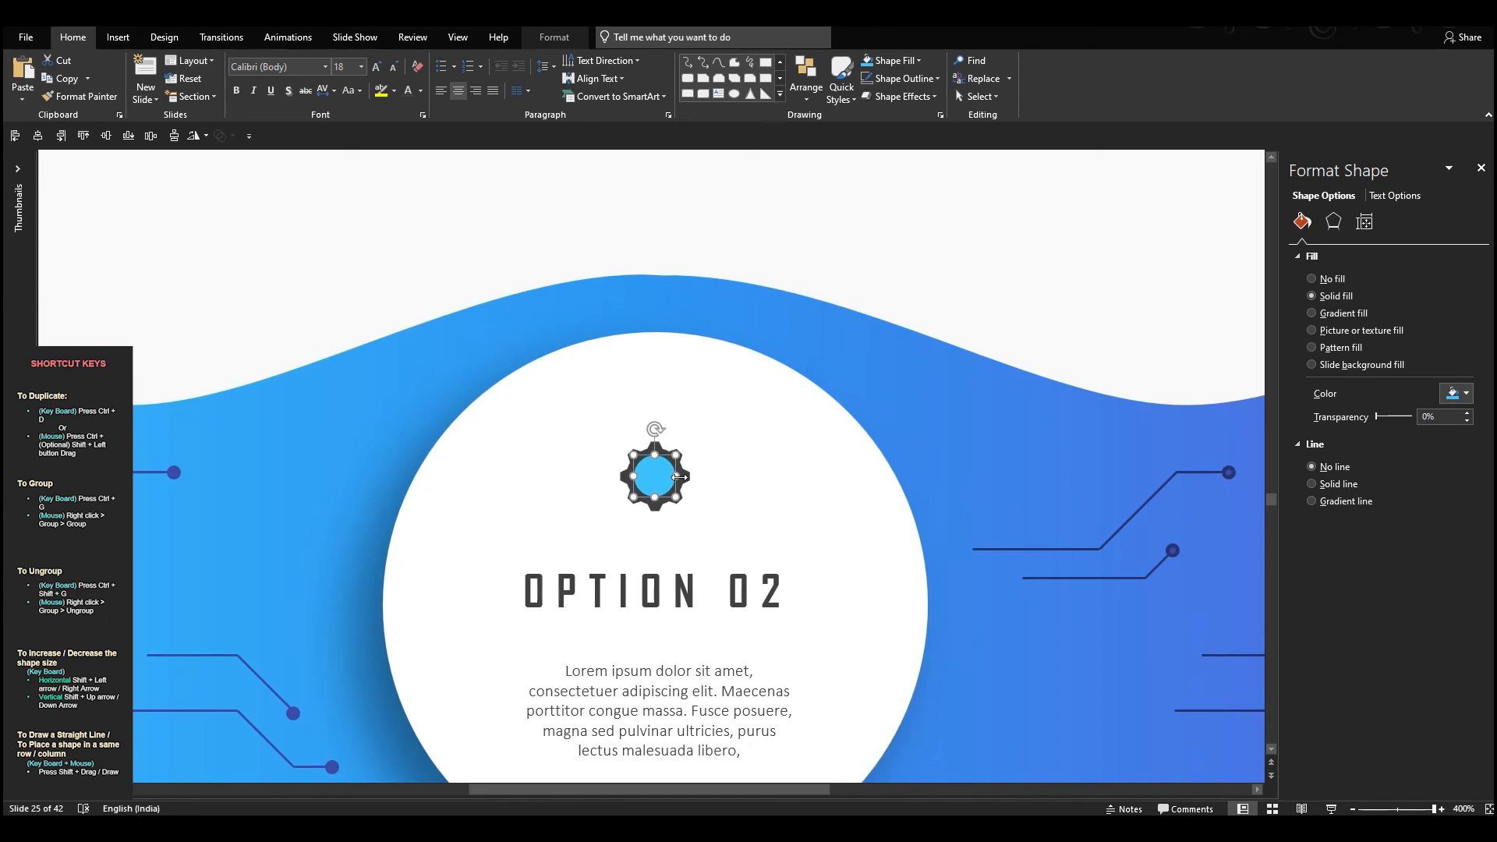
pyautogui.scroll(-5, 663, 472)
pyautogui.moveTo(662, 456); pyautogui.dragTo(657, 457)
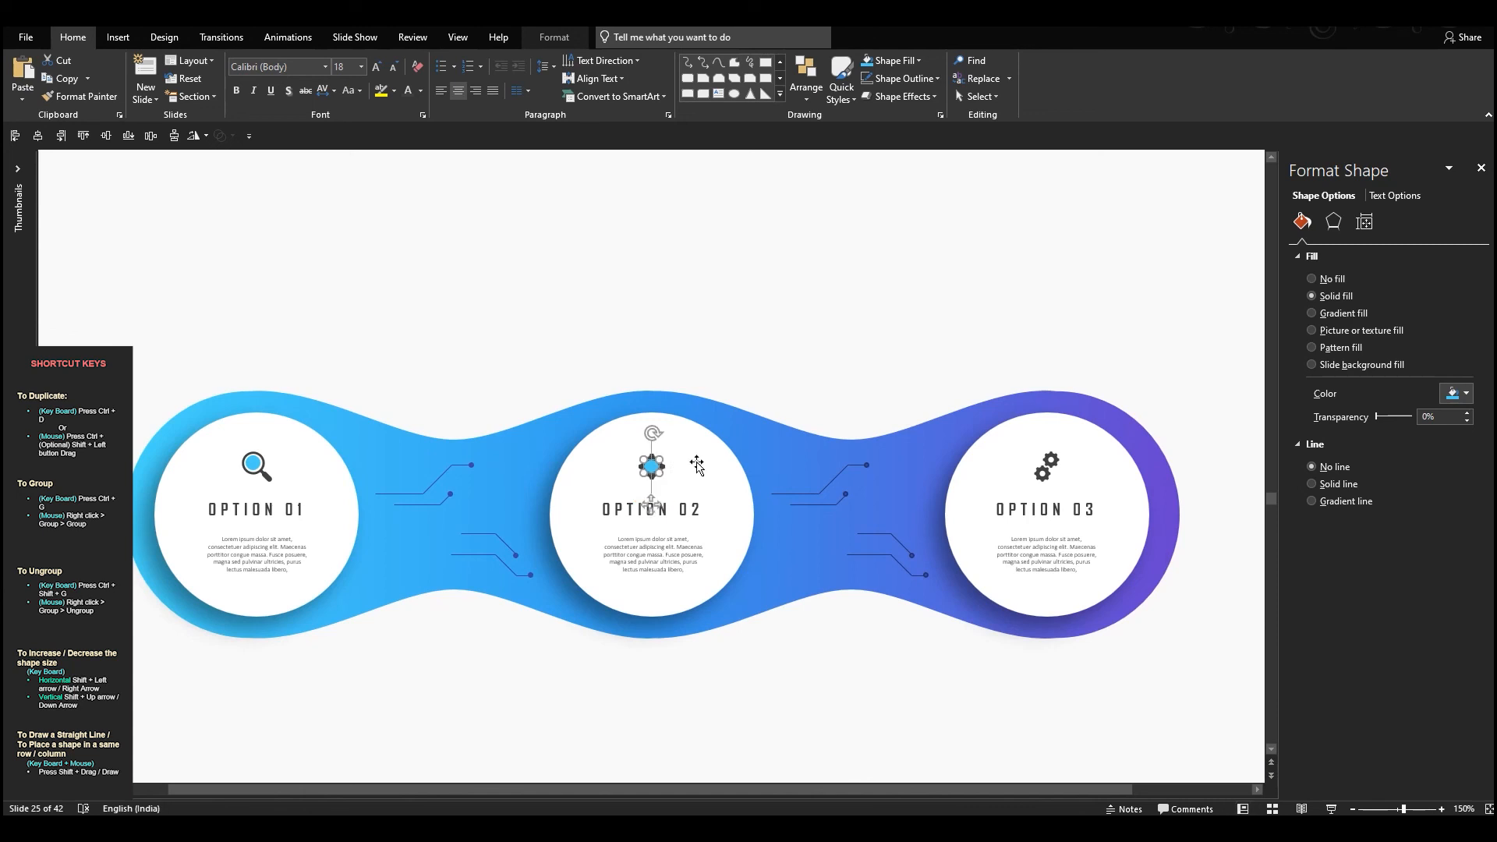
pyautogui.moveTo(720, 353); pyautogui.dragTo(602, 493)
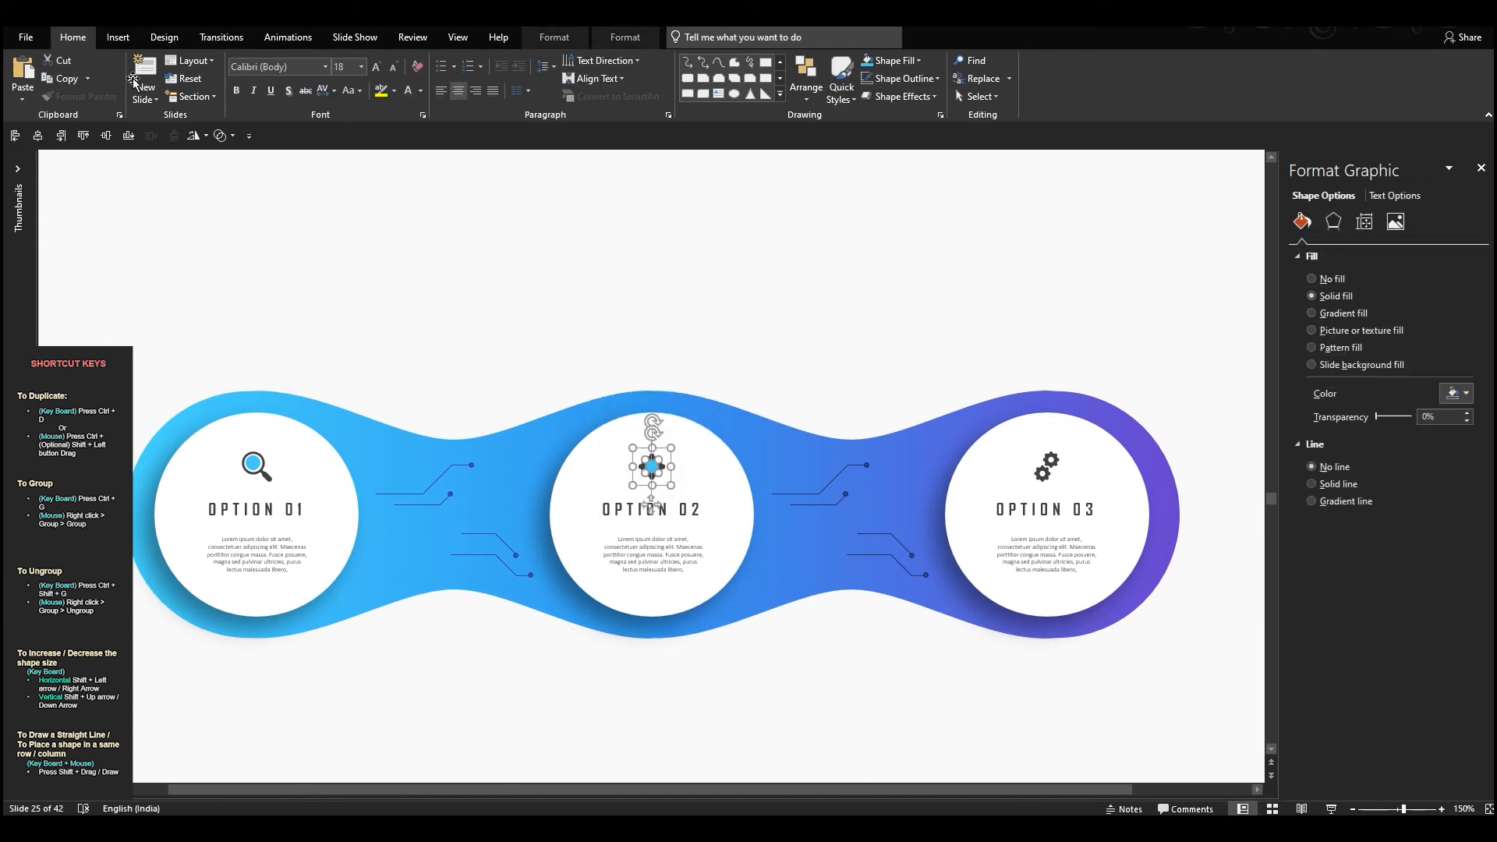
# Step: Fill the circle on the OPTION 02 gear with blue sampled from the surrounding band and give it a white outline
pyautogui.click(522, 302)
pyautogui.click(897, 60)
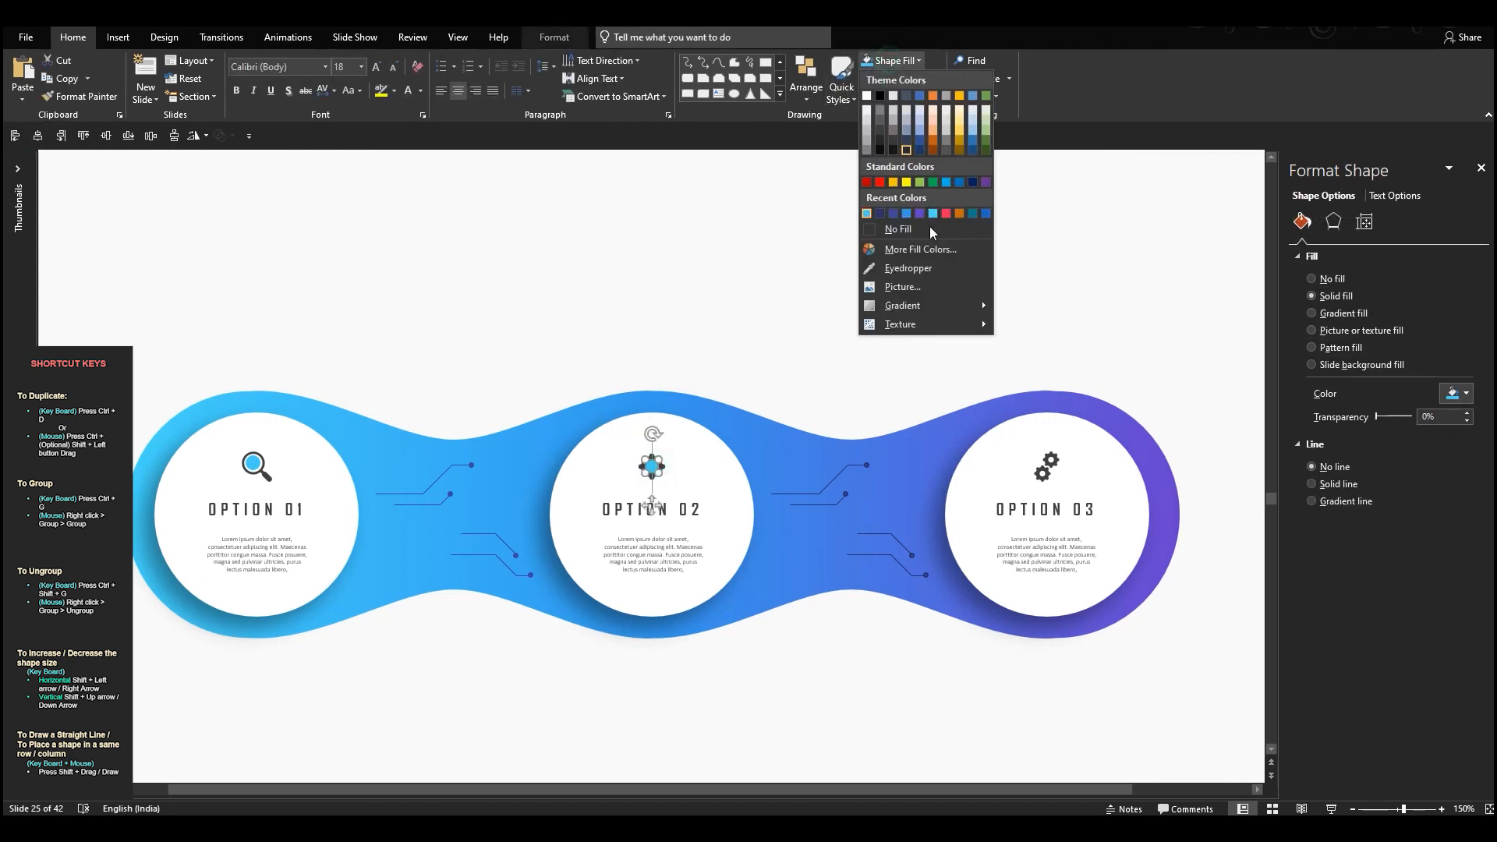
pyautogui.click(889, 260)
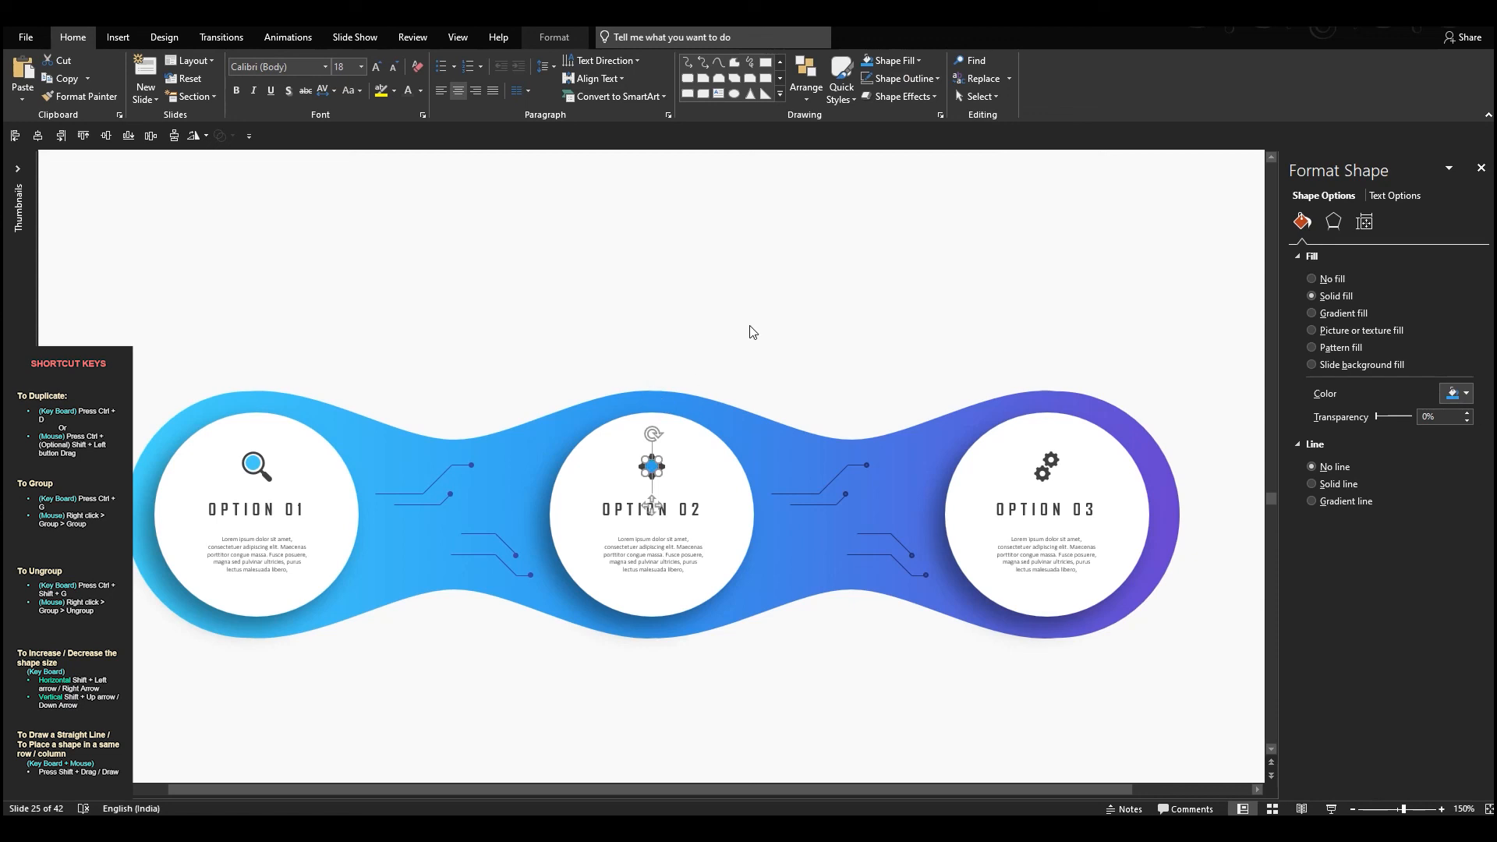
pyautogui.click(911, 78)
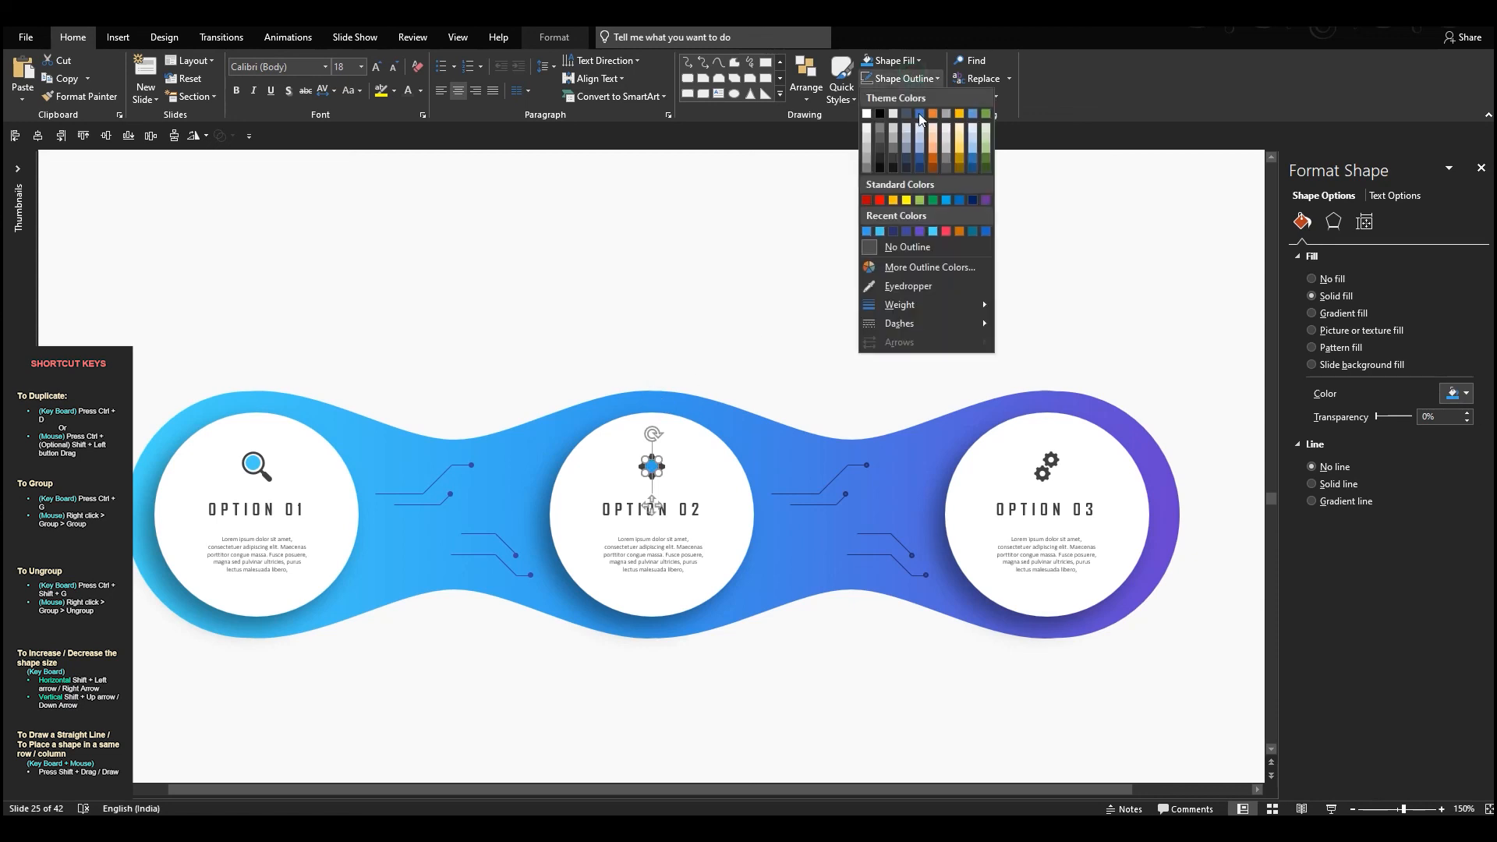
pyautogui.click(868, 114)
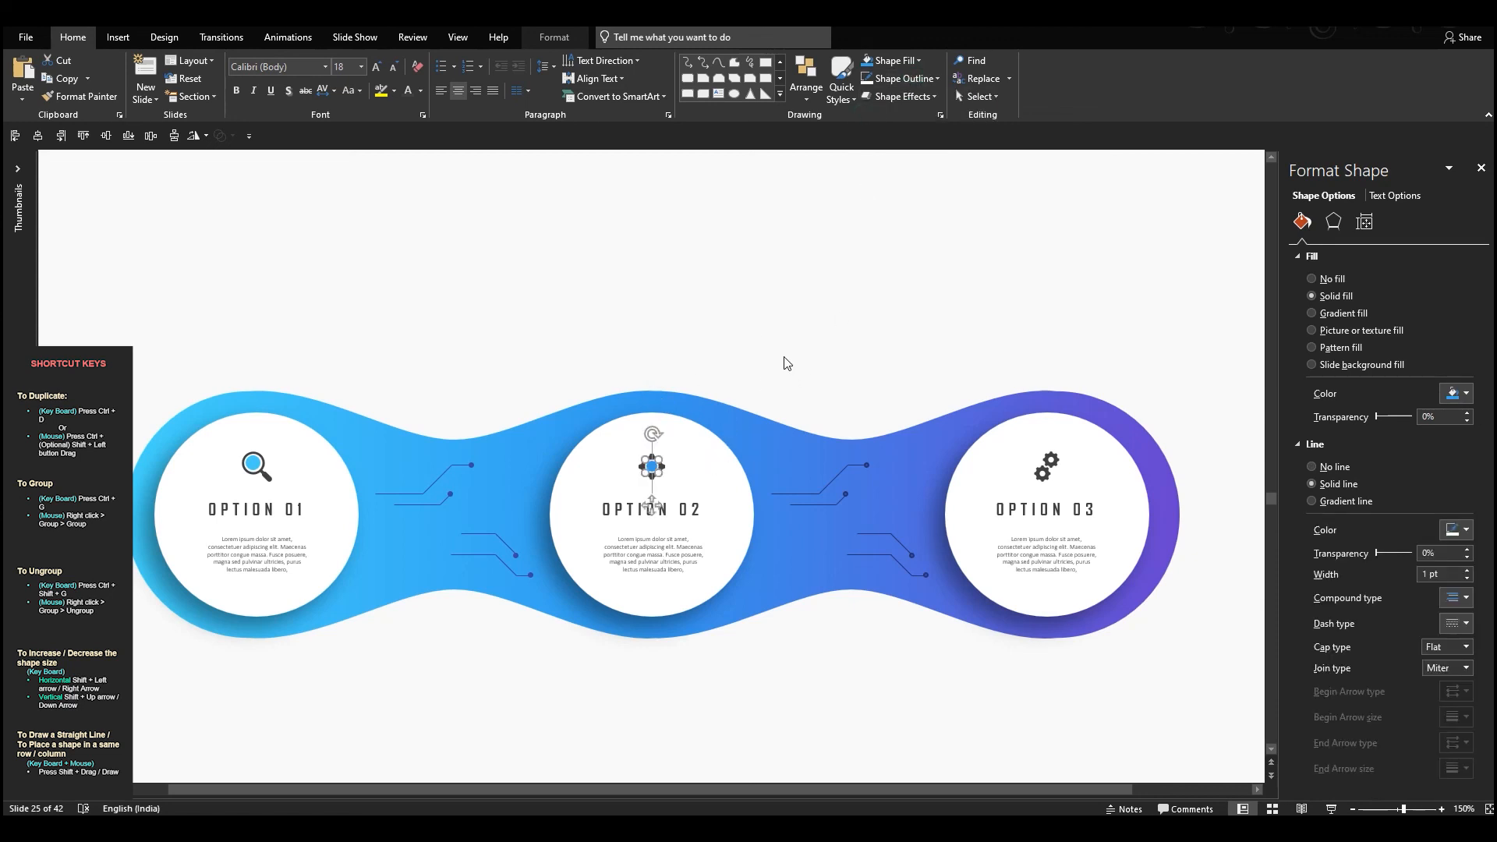
pyautogui.click(785, 363)
# Step: Ungroup the OPTION 03 gears icon into separate gear shapes
pyautogui.click(1044, 474)
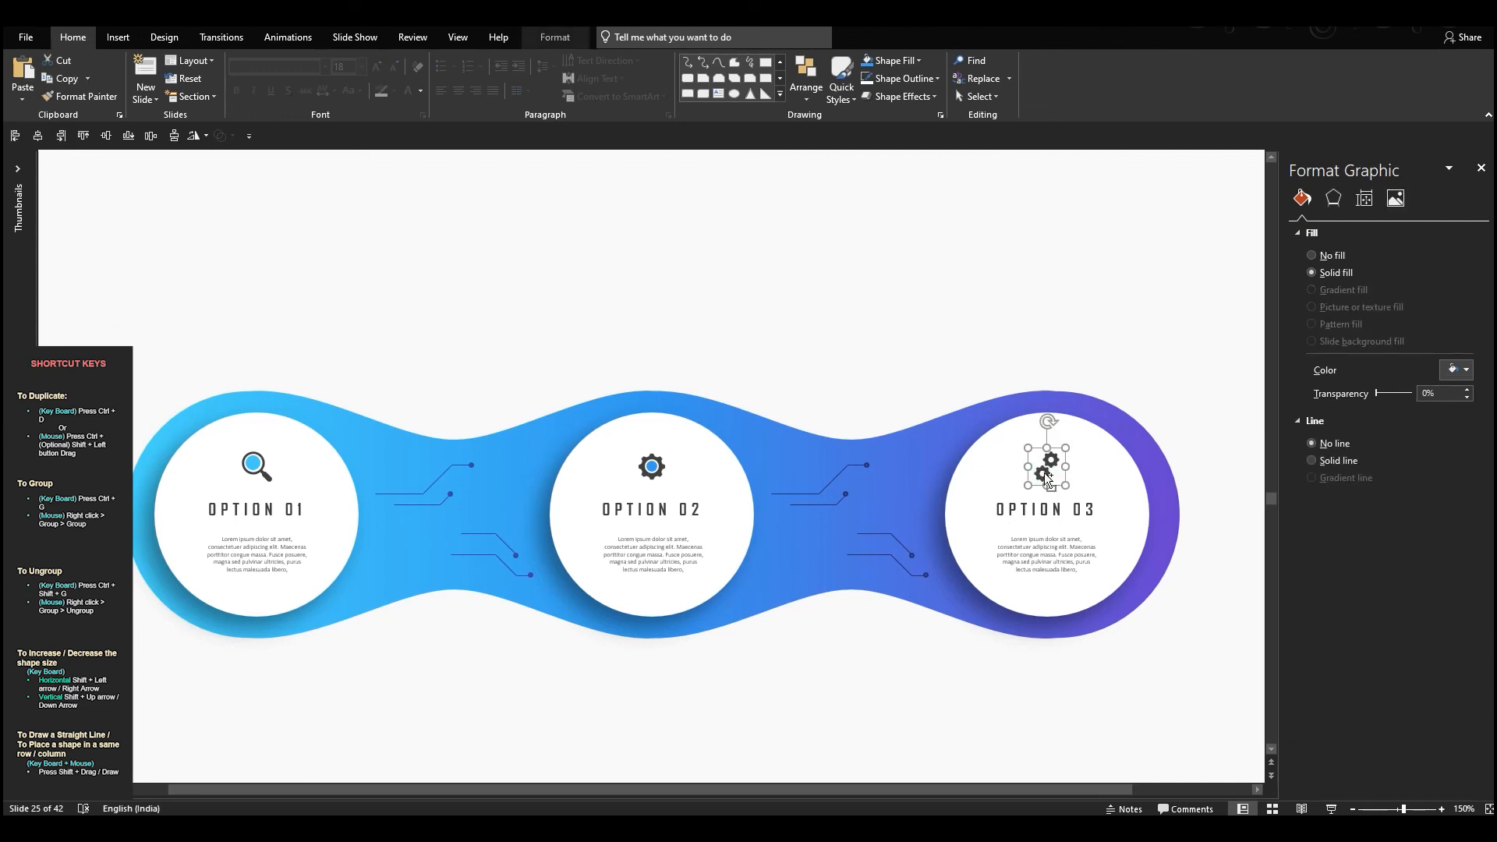
pyautogui.hotkey('ctrl', 'shift', 'g')
pyautogui.click(726, 475)
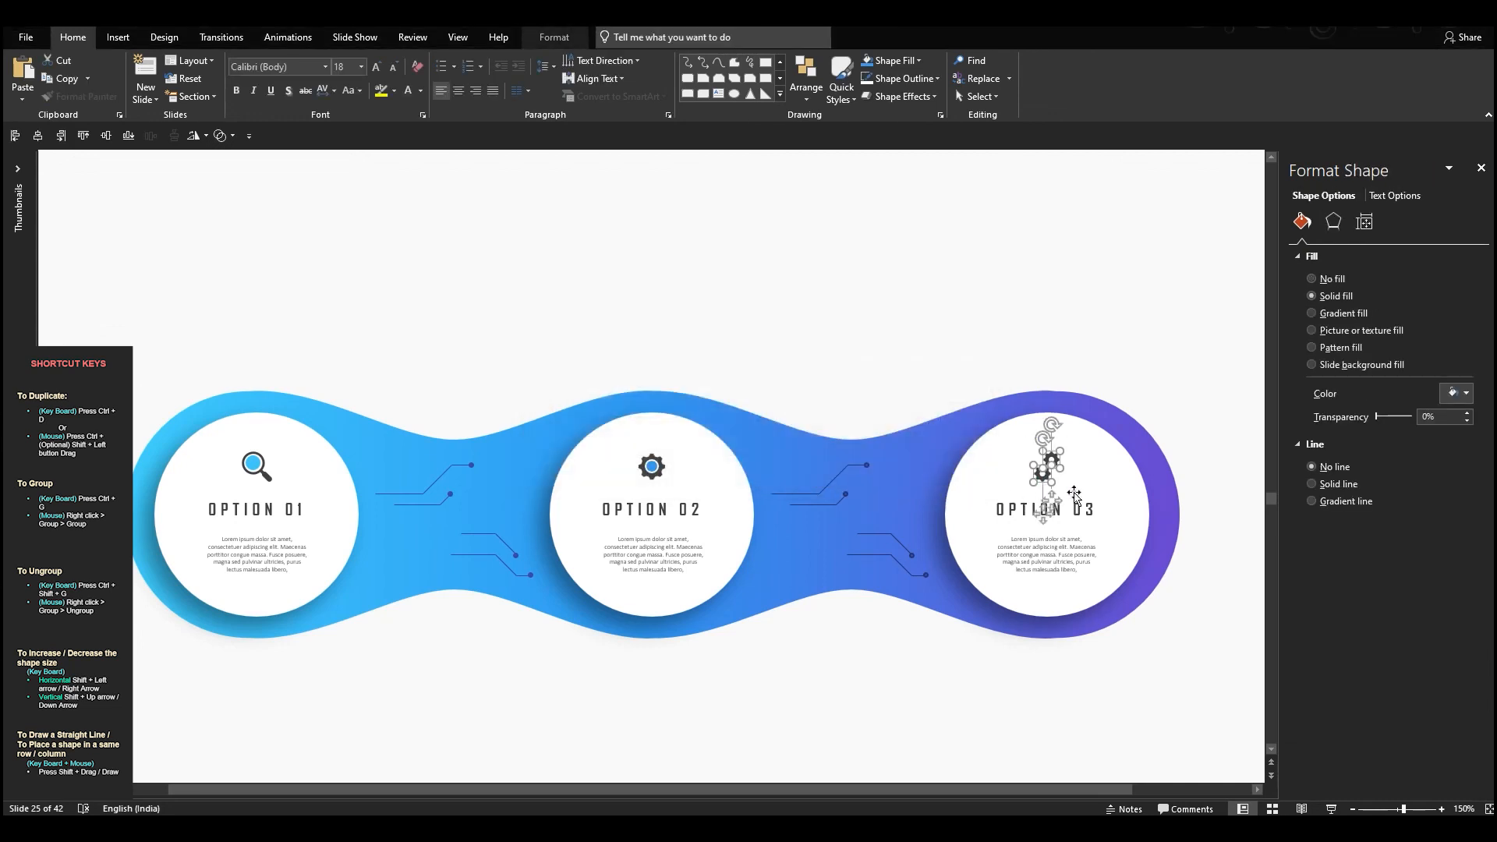
pyautogui.press('Escape')
# Step: Fill the upper gear of the OPTION 03 icon with the purple sampled from the band above it
pyautogui.click(1051, 463)
pyautogui.click(918, 60)
pyautogui.click(936, 268)
pyautogui.click(1051, 403)
pyautogui.click(1155, 361)
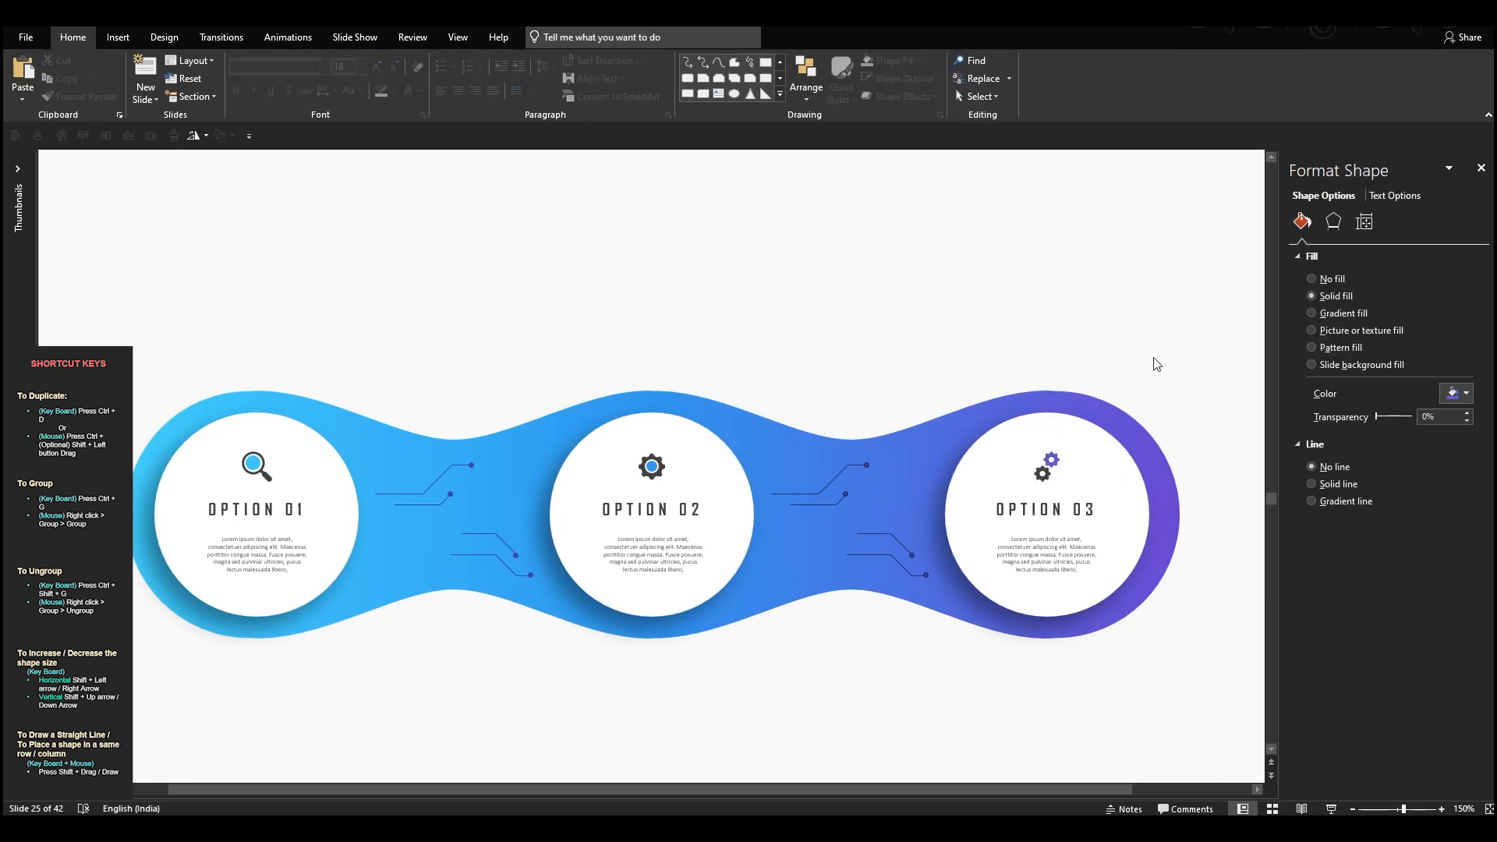
# Step: Group the parts of each option's icon so that every icon is a single object
pyautogui.scroll(-3, 1158, 364)
pyautogui.click(1159, 364)
pyautogui.moveTo(1122, 403); pyautogui.dragTo(917, 496)
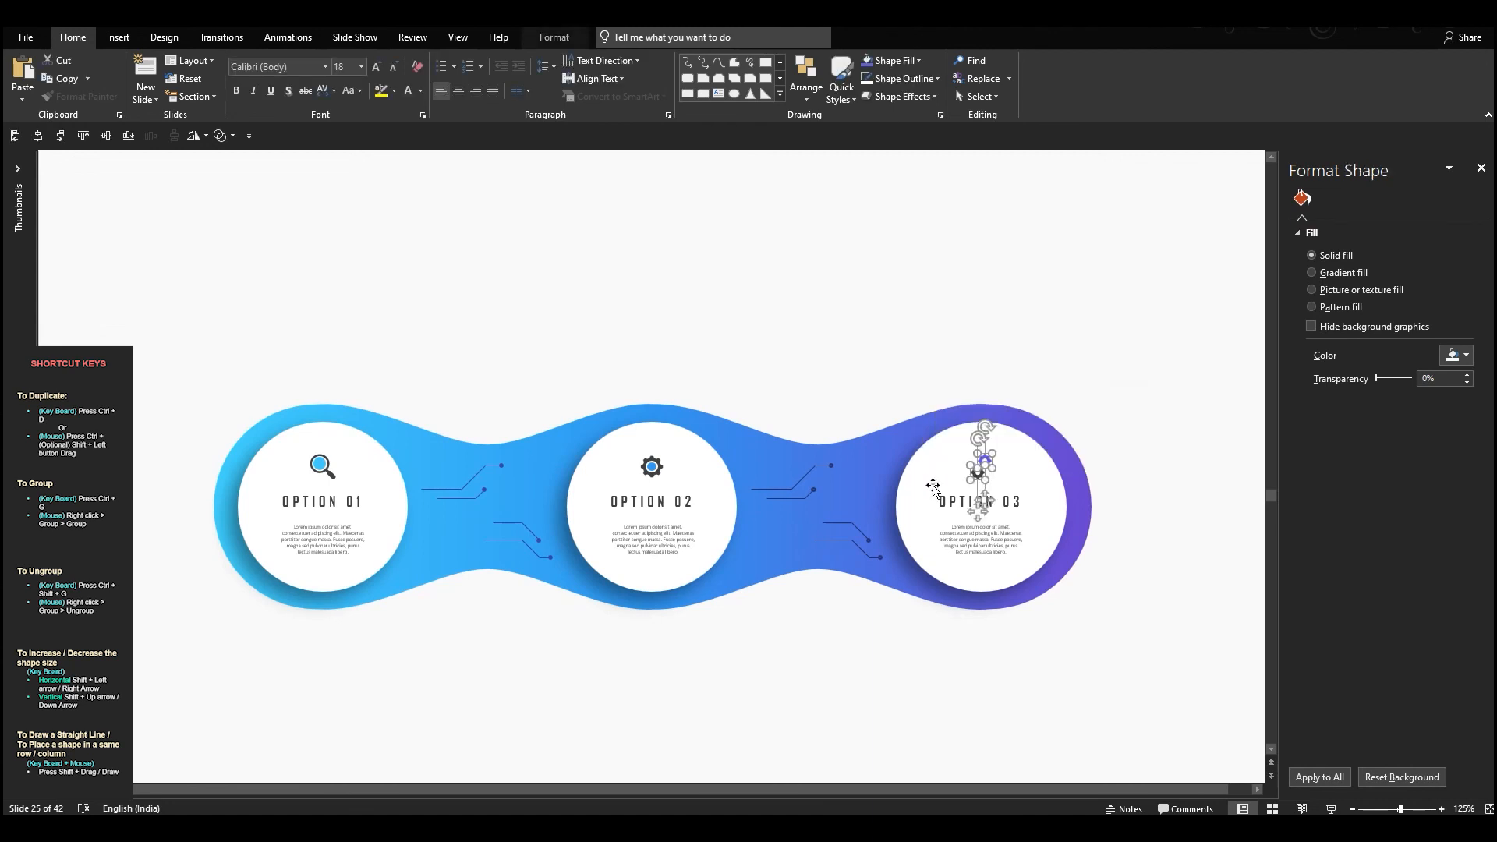
pyautogui.moveTo(1123, 410); pyautogui.dragTo(242, 496)
pyautogui.moveTo(743, 399); pyautogui.dragTo(604, 488)
pyautogui.moveTo(434, 381); pyautogui.dragTo(282, 487)
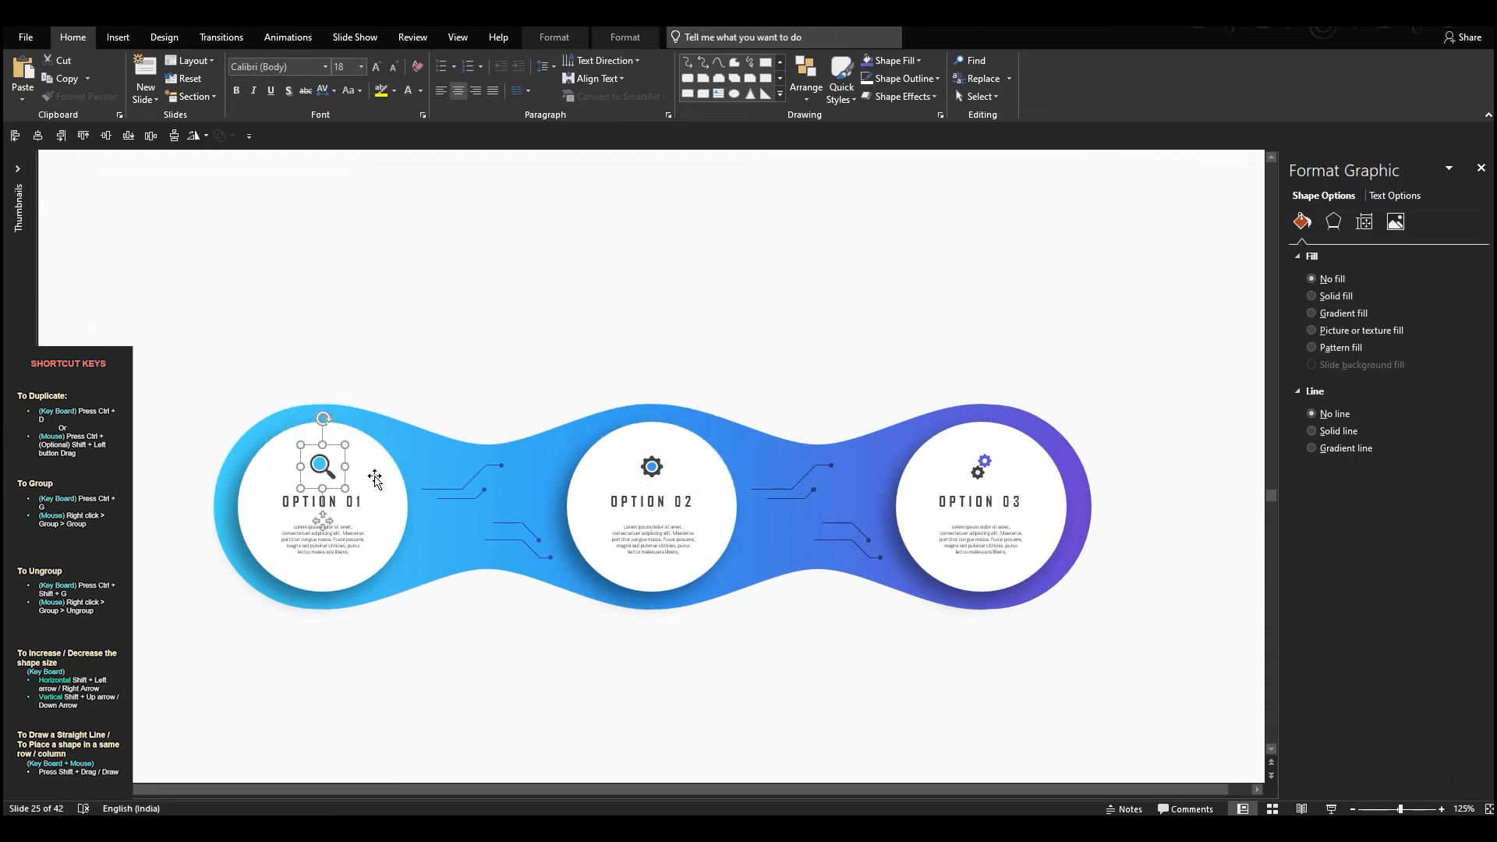
# Step: Align the magnifying glass, gear and double-gear icons to each other by their vertical middles
pyautogui.keyDown('shift'); pyautogui.click(647, 468); pyautogui.keyUp('shift')
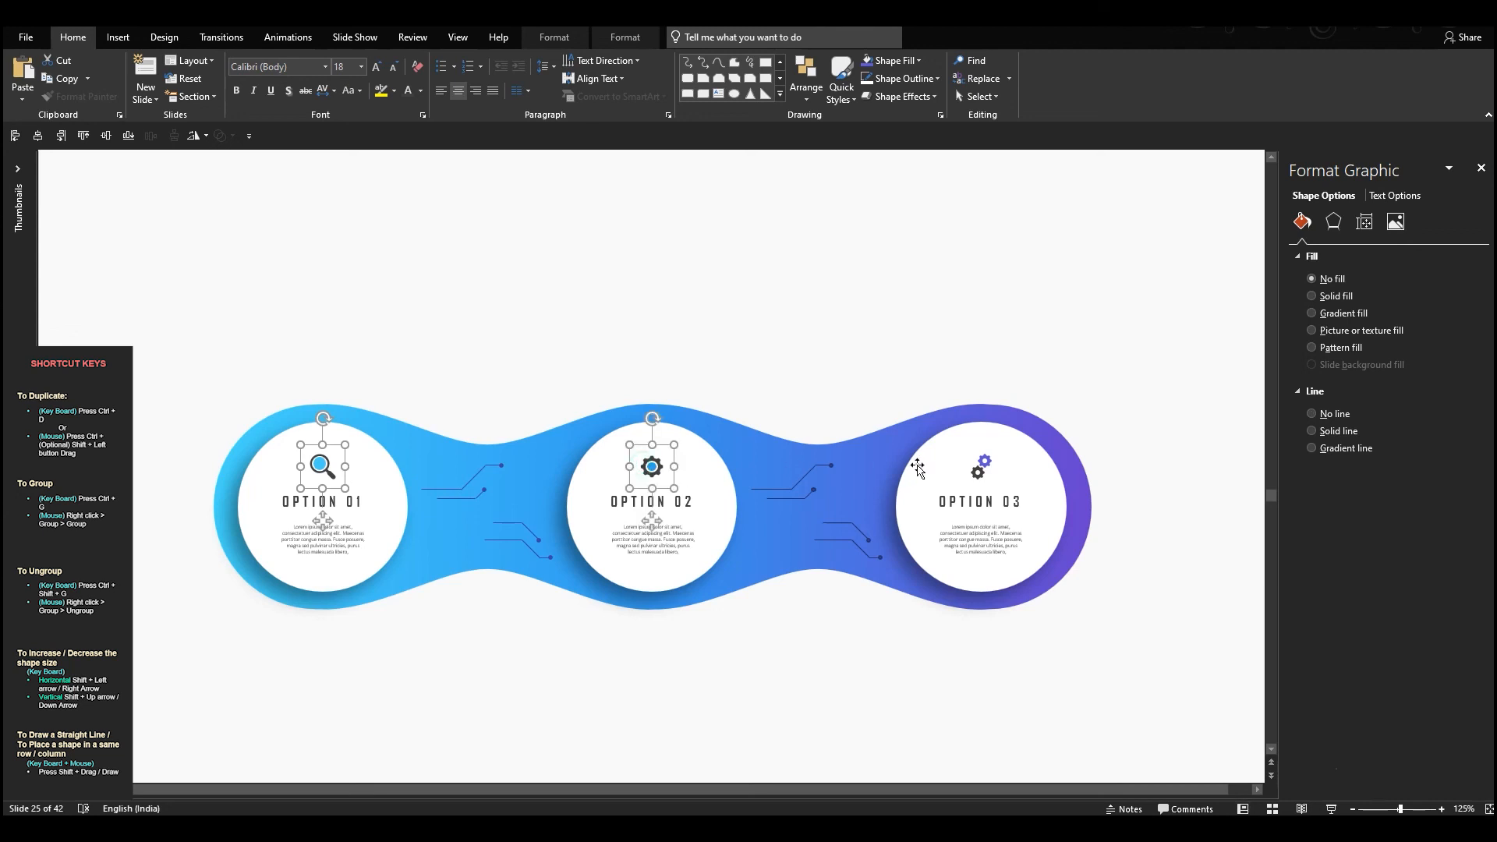
pyautogui.keyDown('shift'); pyautogui.click(967, 472); pyautogui.keyUp('shift')
pyautogui.click(106, 138)
# Step: Group the whole infographic, centre it vertically on the slide and close the formatting pane
pyautogui.click(597, 340)
pyautogui.scroll(-1, 601, 343)
pyautogui.moveTo(1094, 342); pyautogui.dragTo(209, 622)
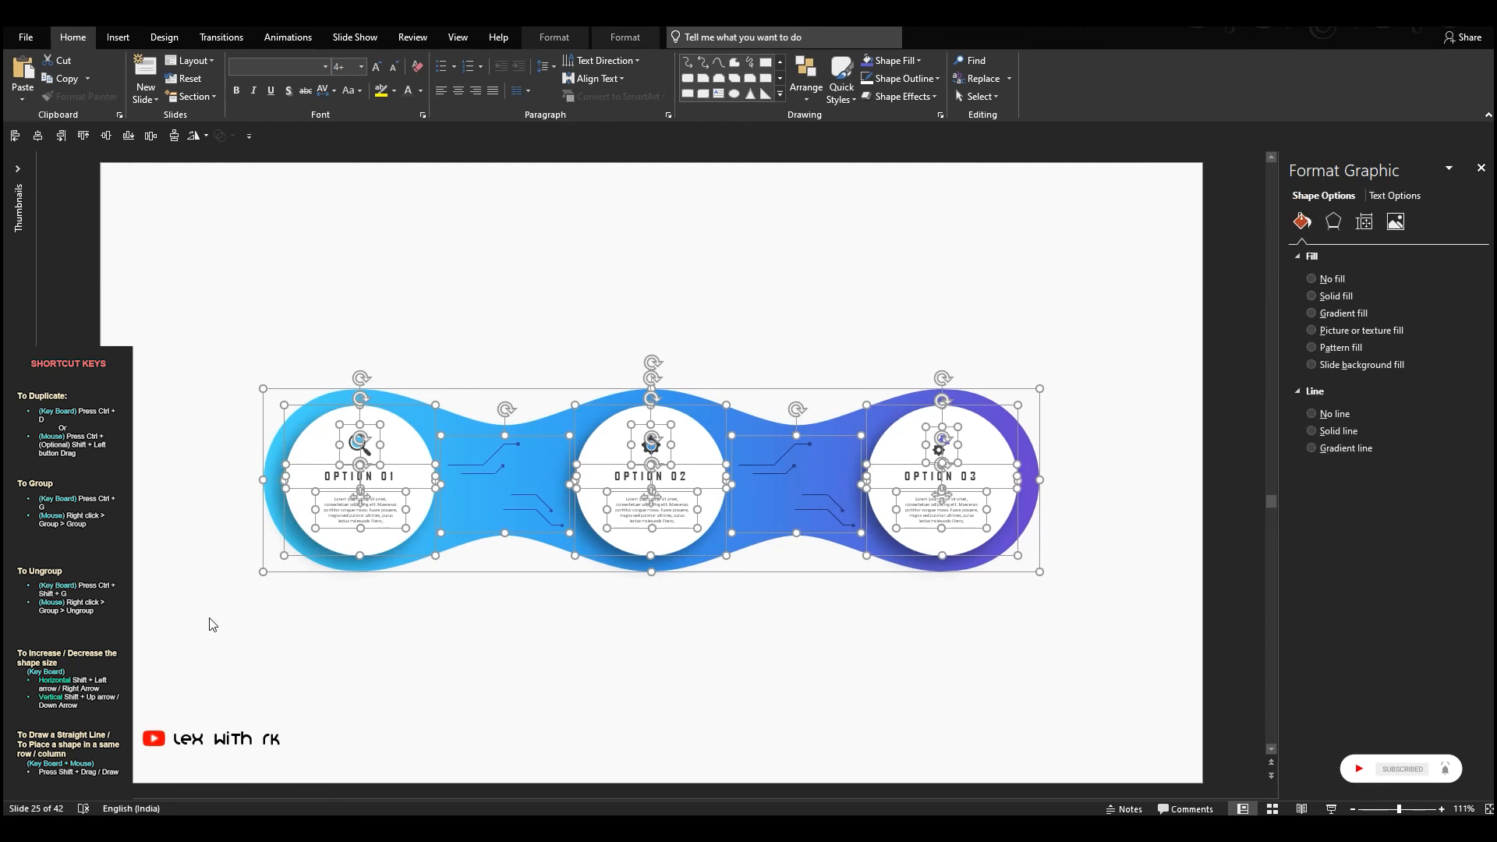
pyautogui.click(106, 137)
pyautogui.click(1196, 281)
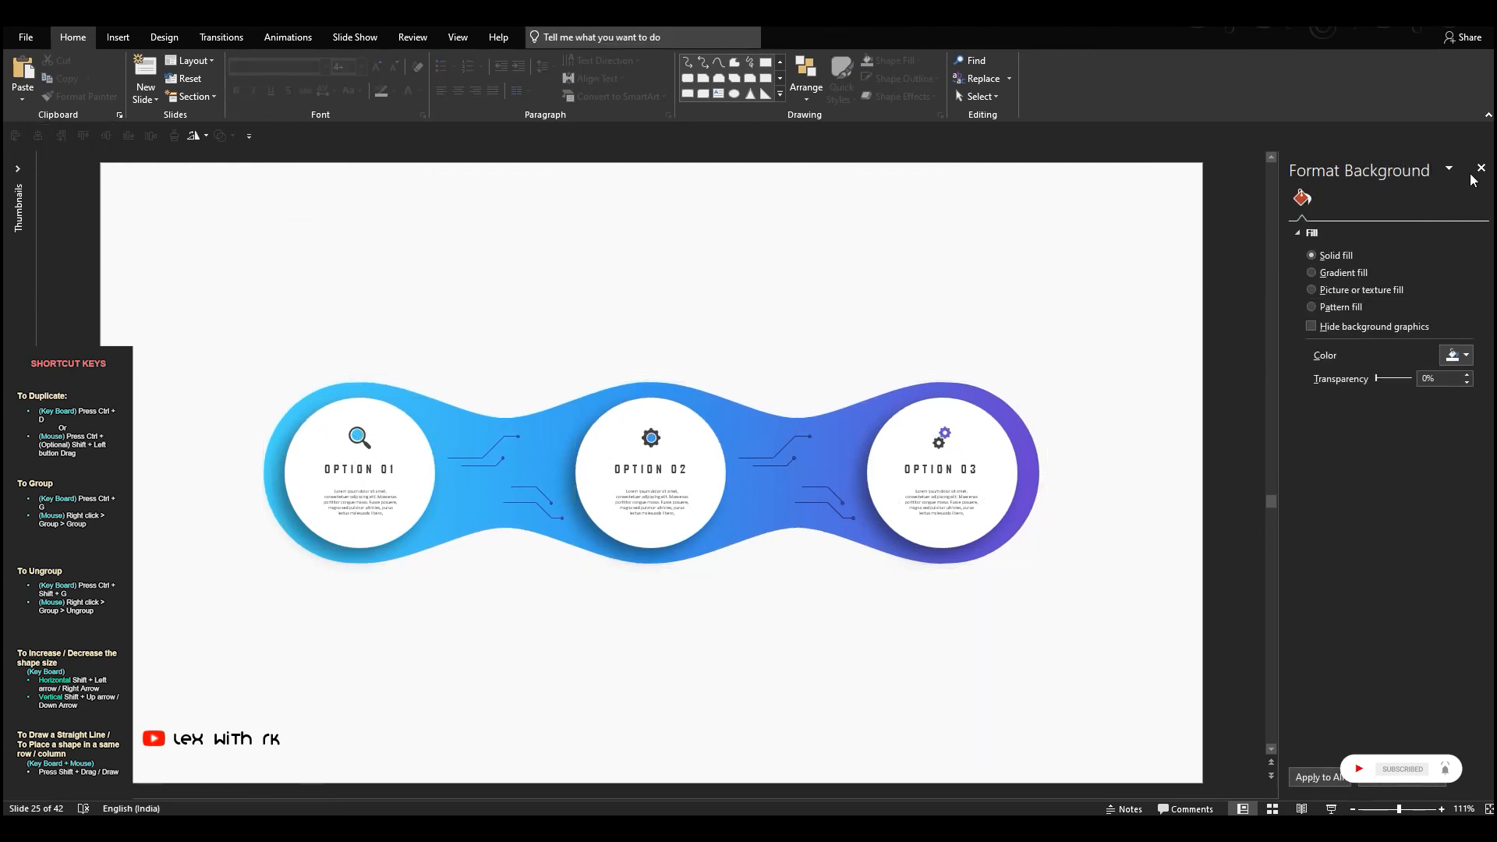
pyautogui.click(1481, 168)
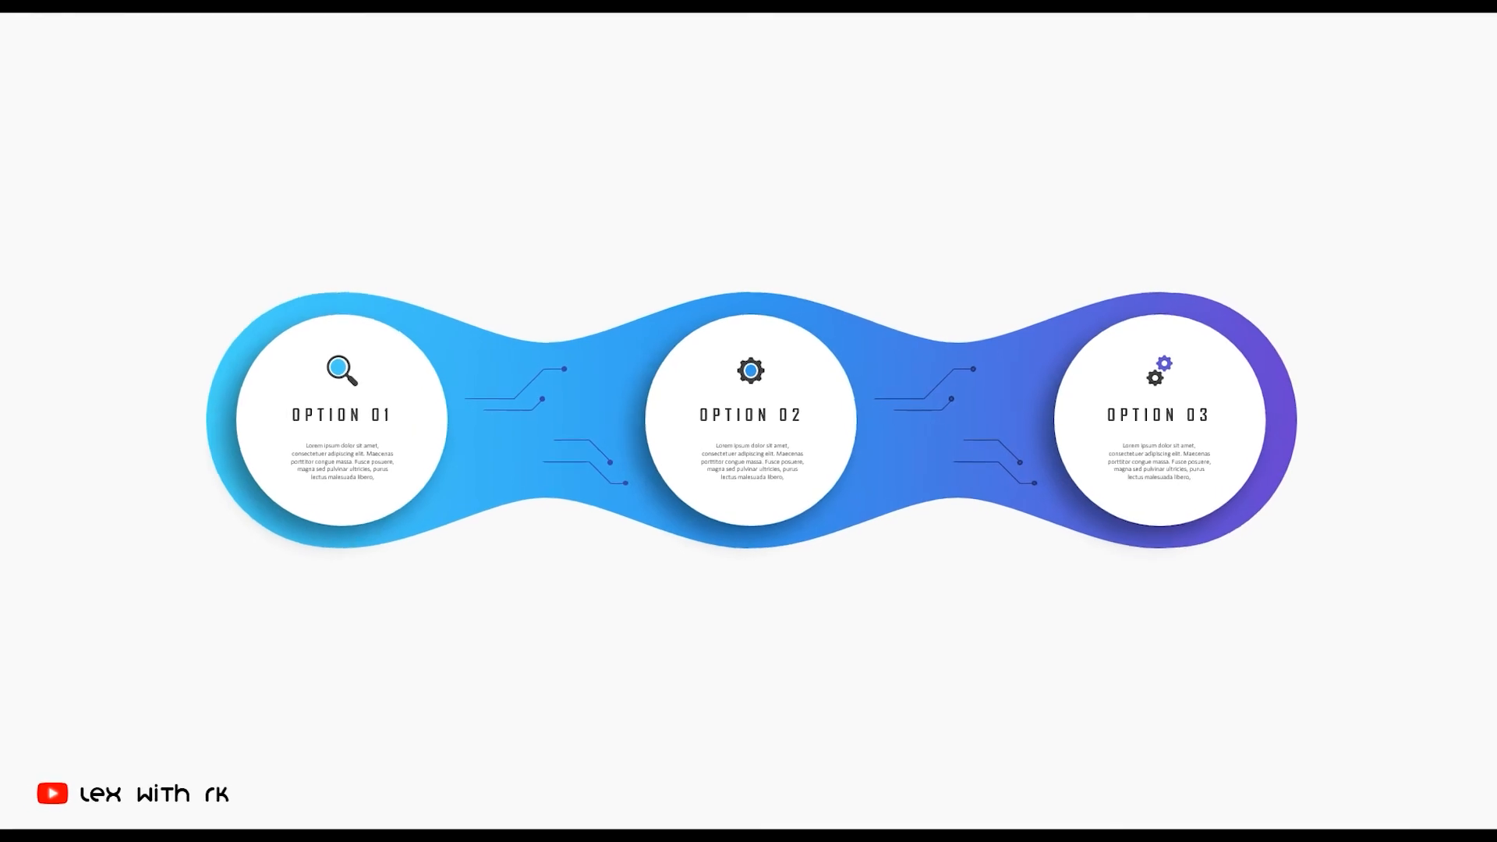